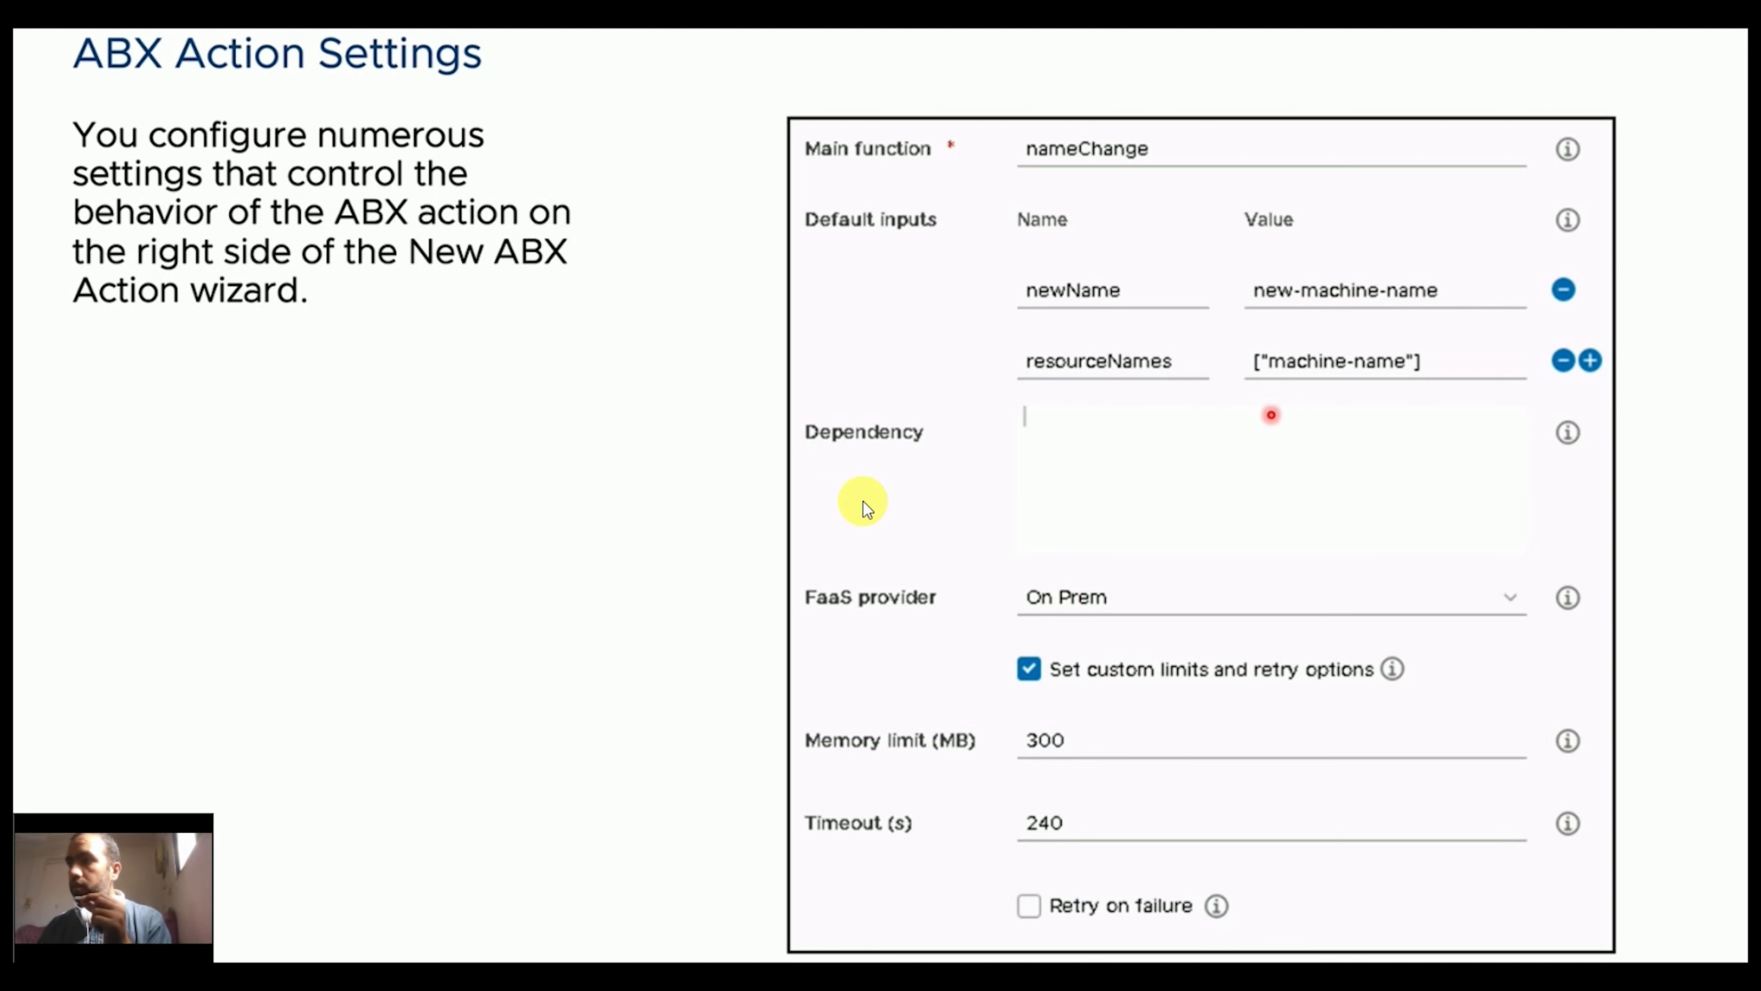
Switch to Cloud Assembly and examine the type options available for the ddd action.
{"action": "key", "text": "Right"}
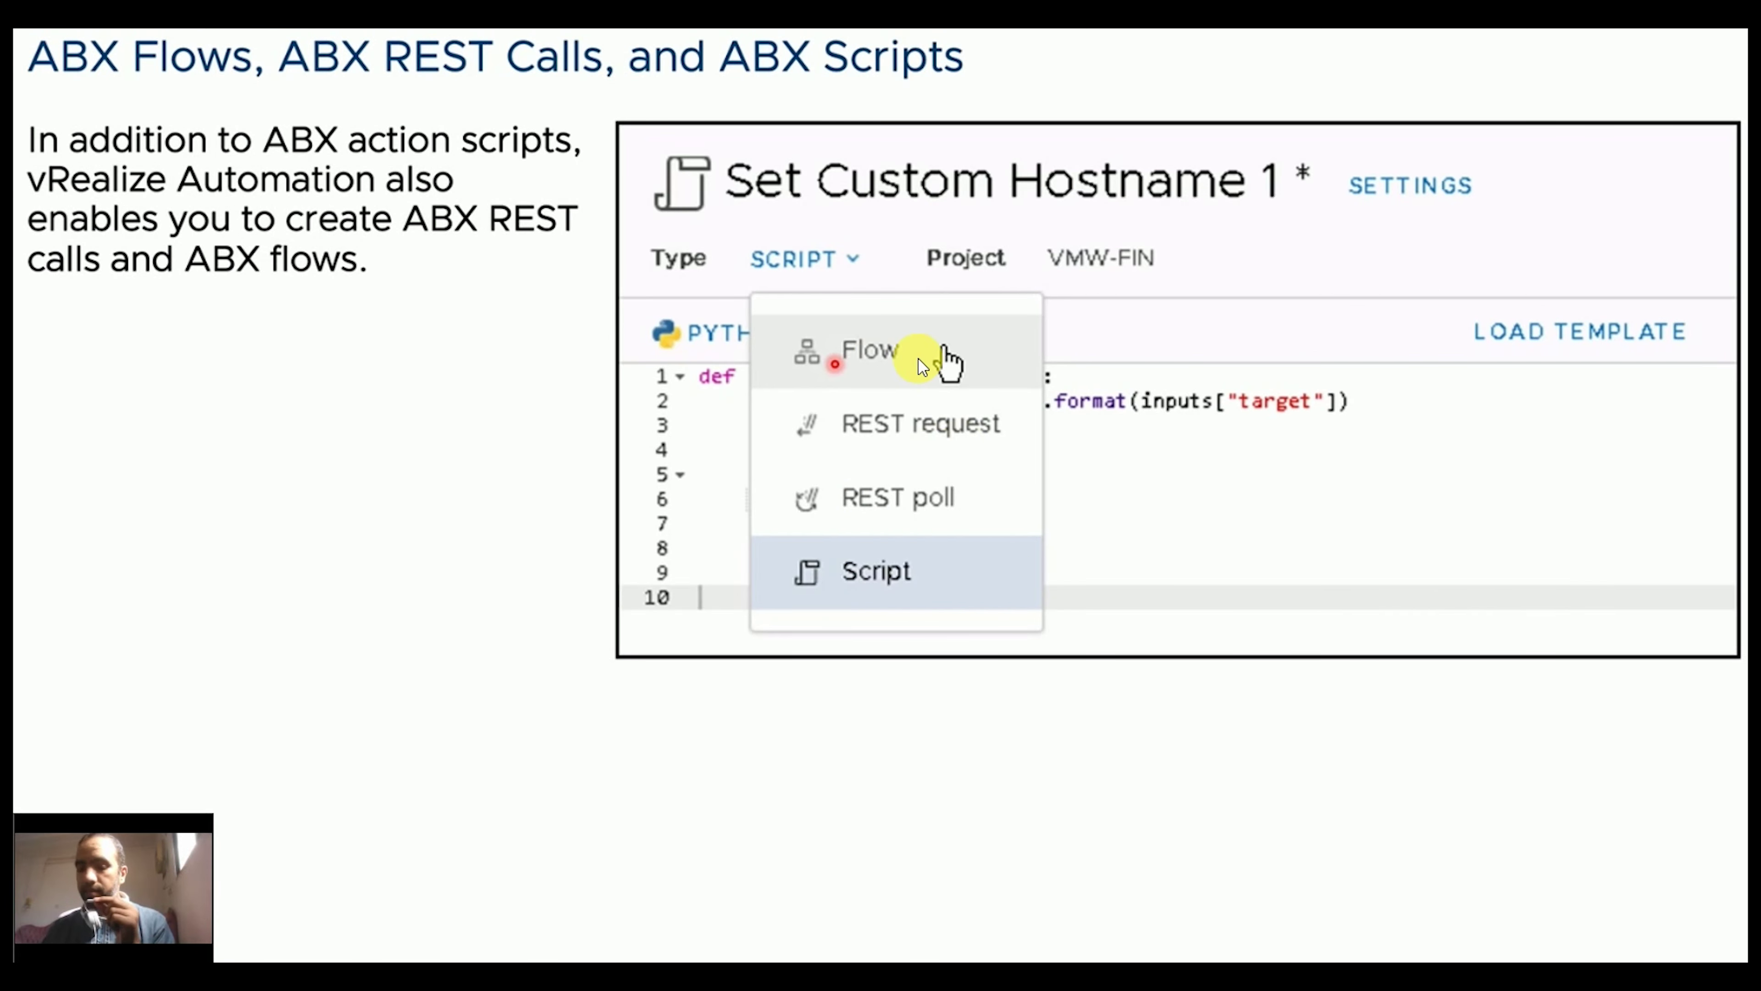
{"action": "key", "text": "alt+Tab"}
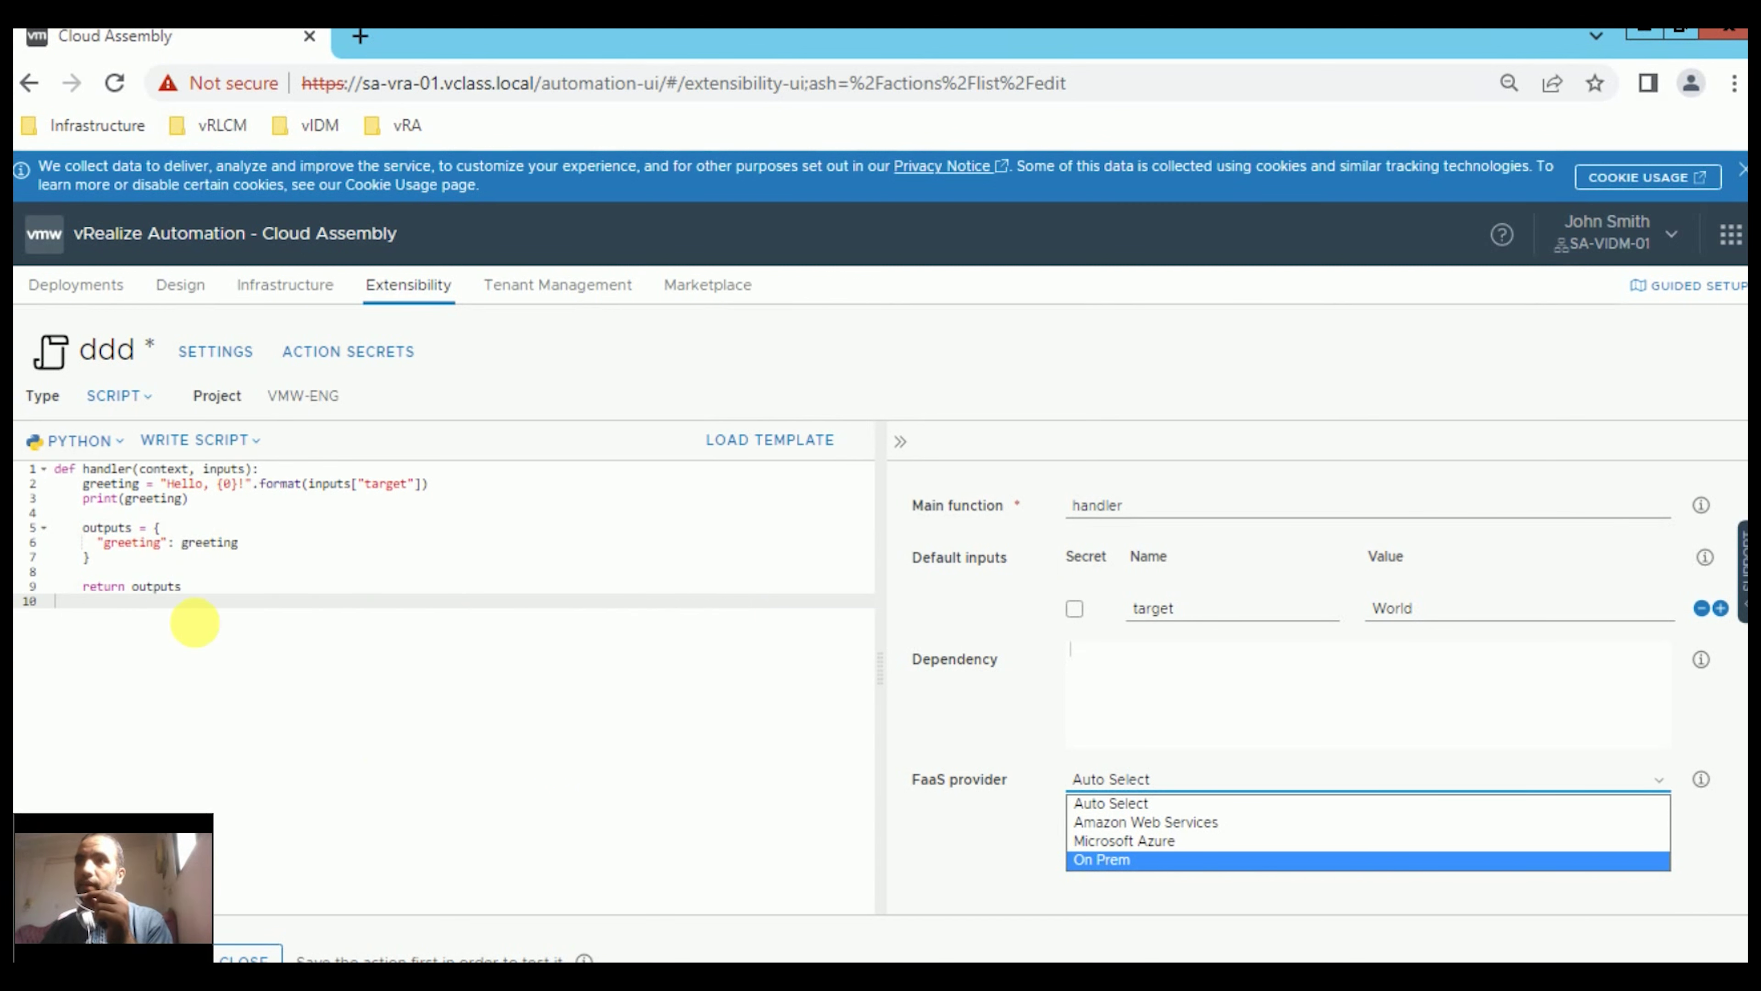
{"action": "left_click", "coordinate": [226, 440]}
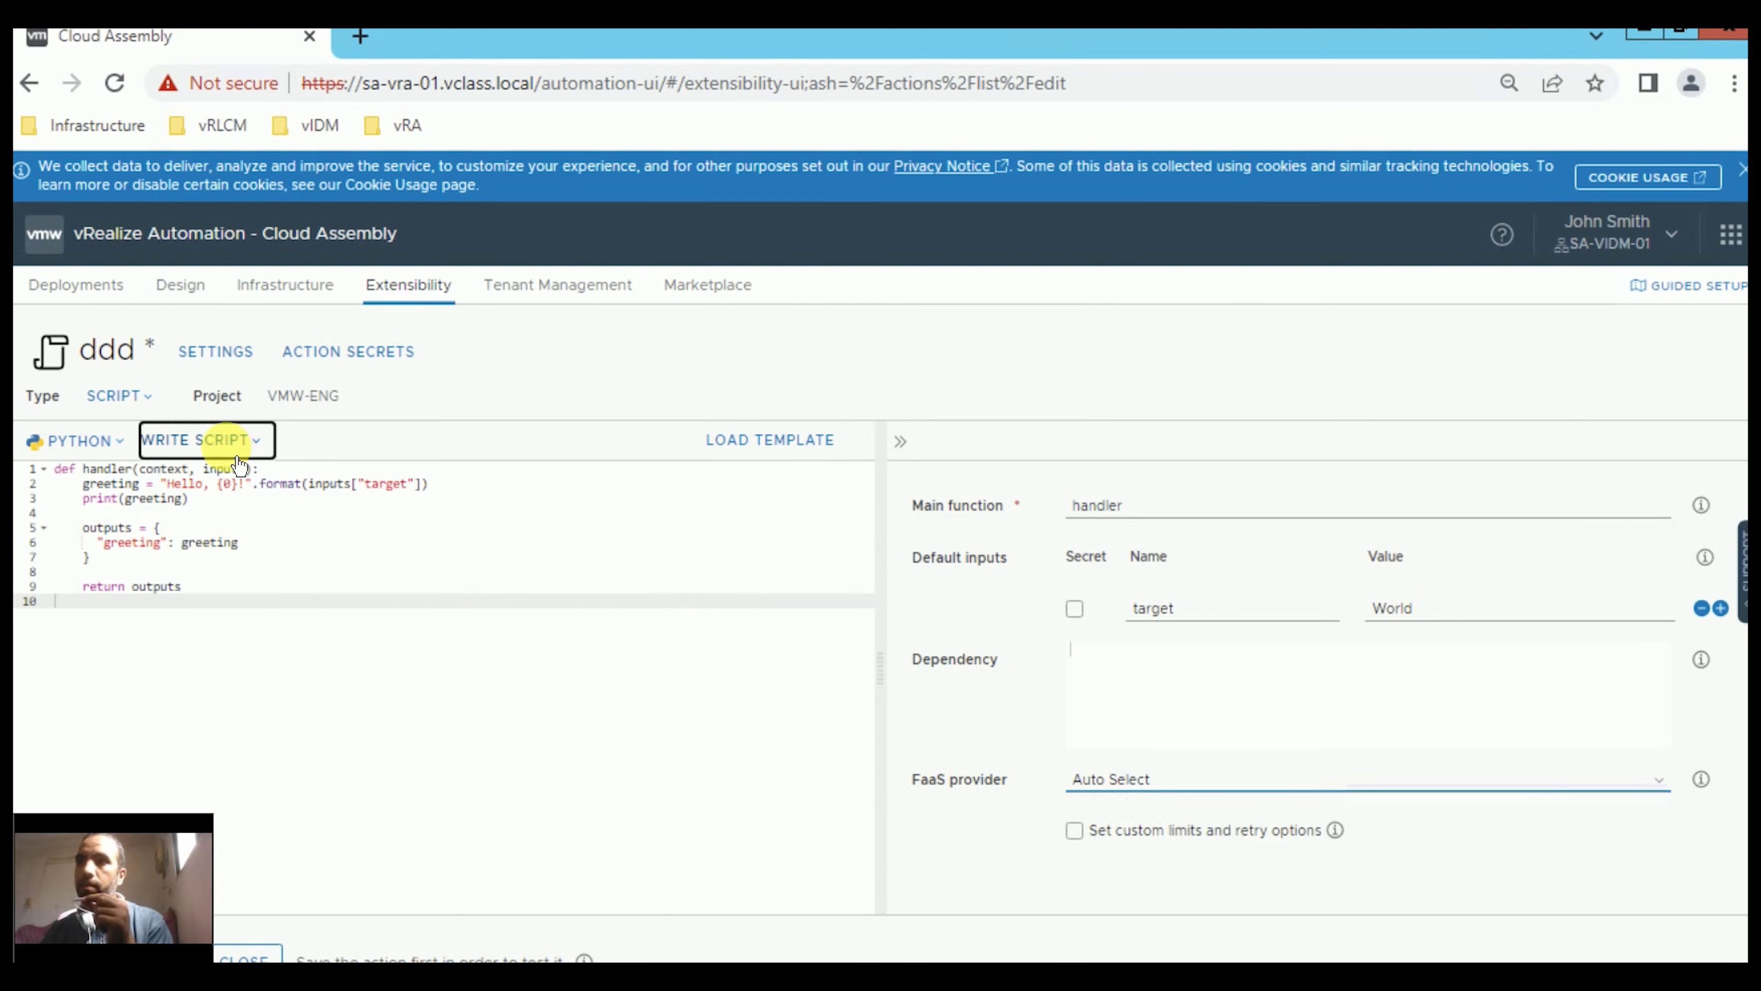
{"action": "left_click", "coordinate": [139, 401]}
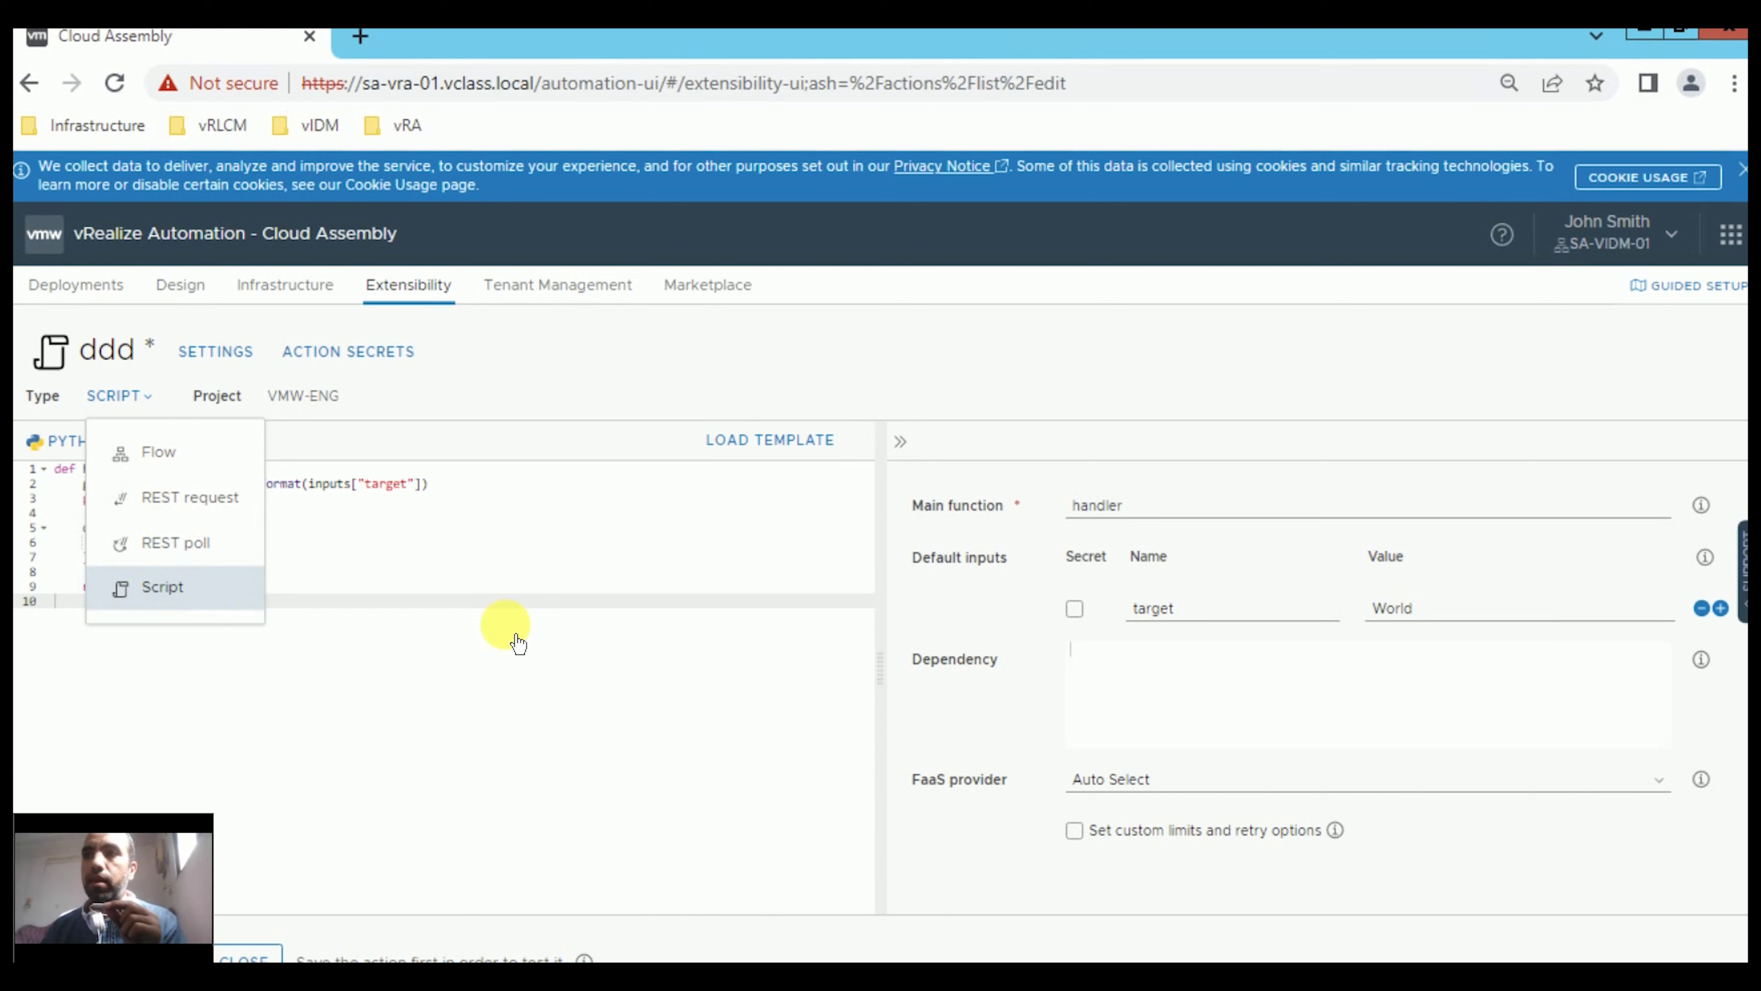
{"action": "left_click", "coordinate": [374, 629]}
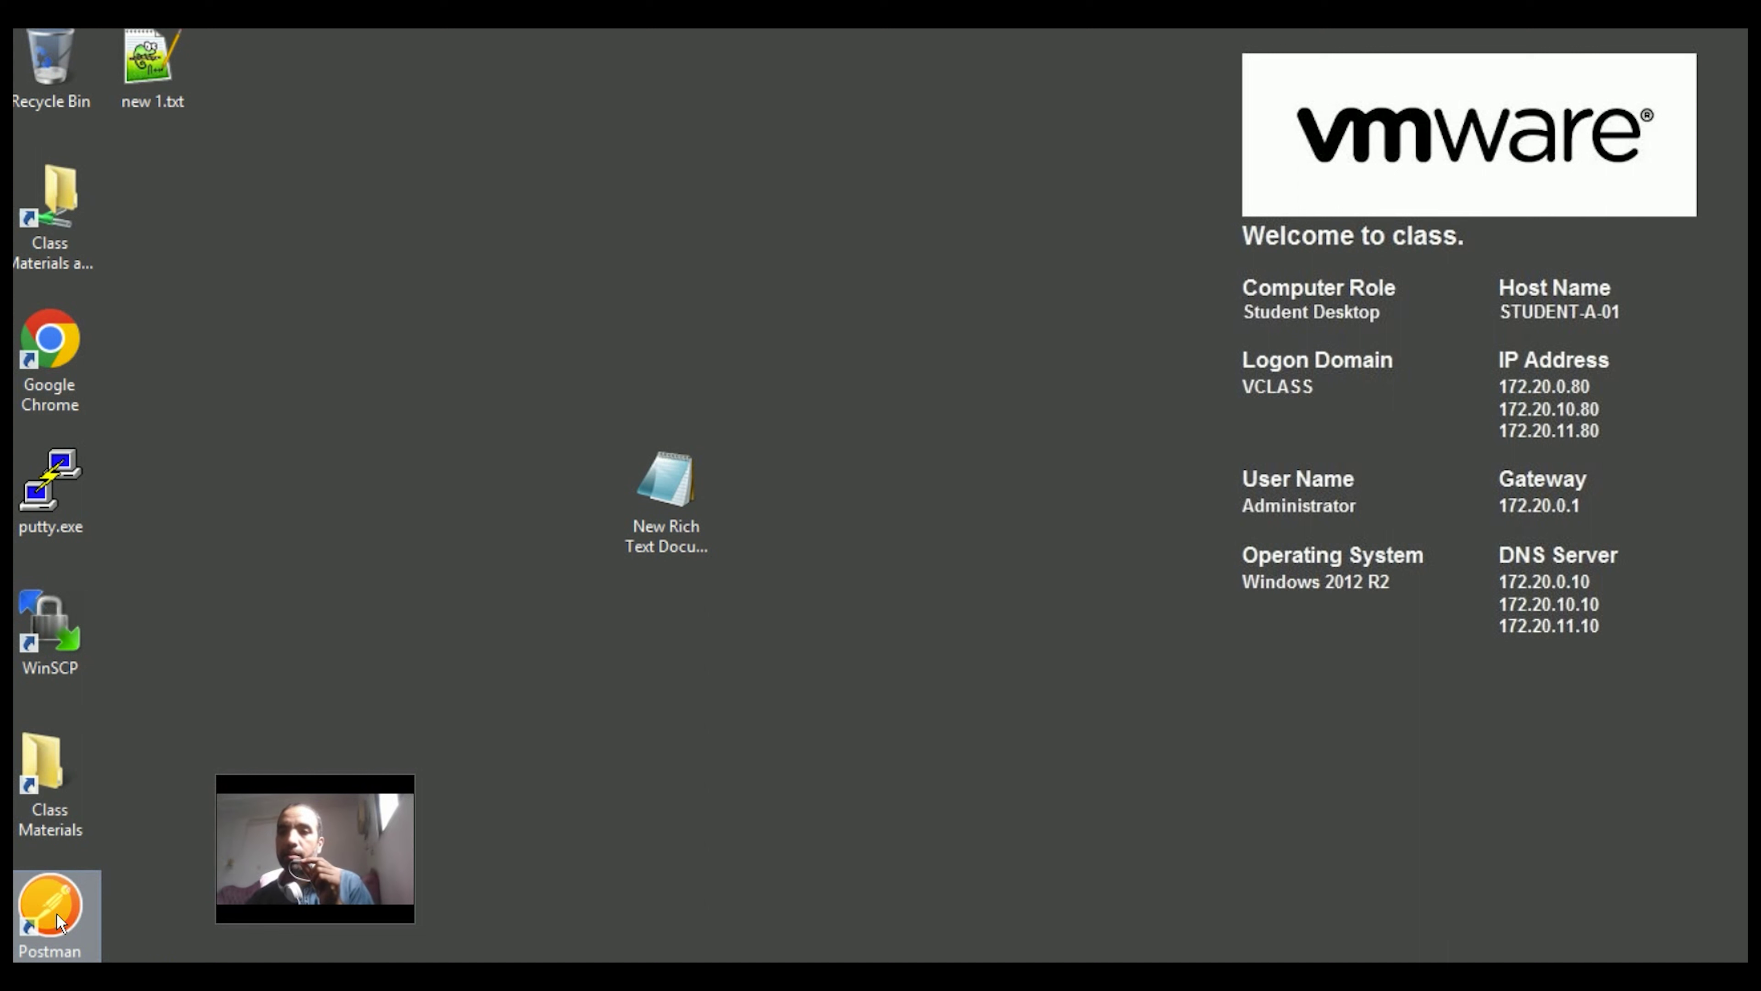
Open Postman to examine its HTTP request methods, and compare them with the action type options in Cloud Assembly.
{"action": "double_click", "coordinate": [90, 927]}
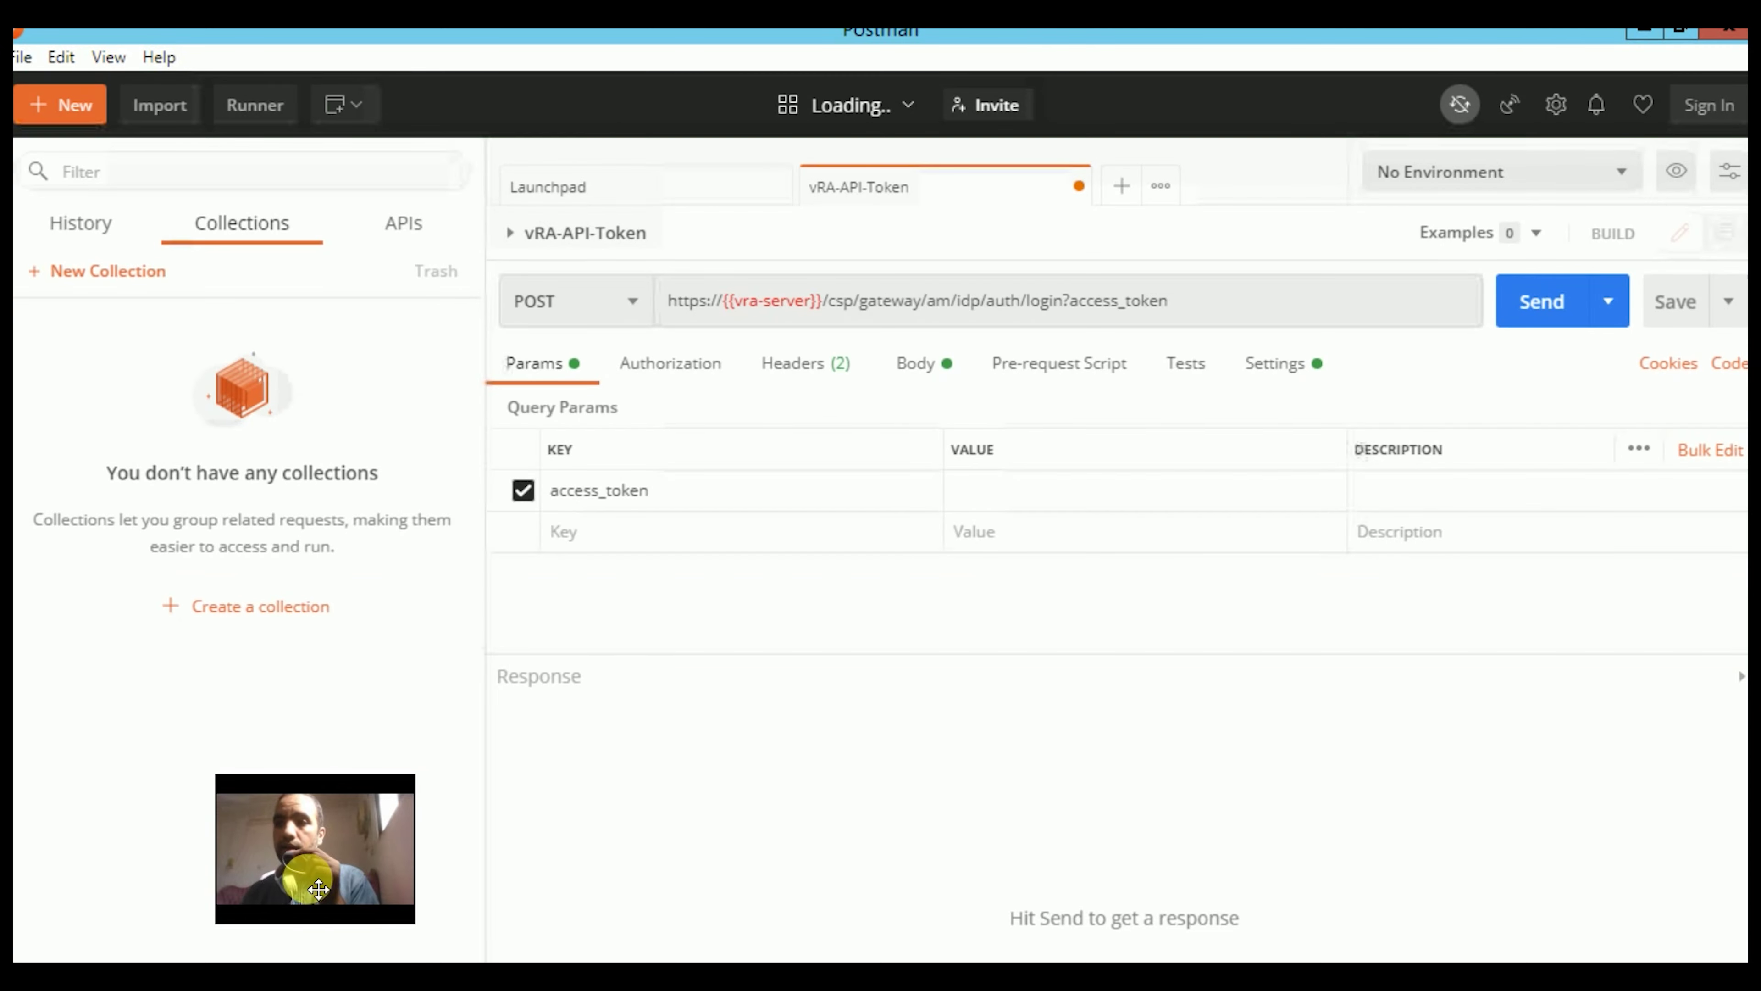
{"action": "left_click", "coordinate": [633, 312]}
{"action": "left_click", "coordinate": [565, 387]}
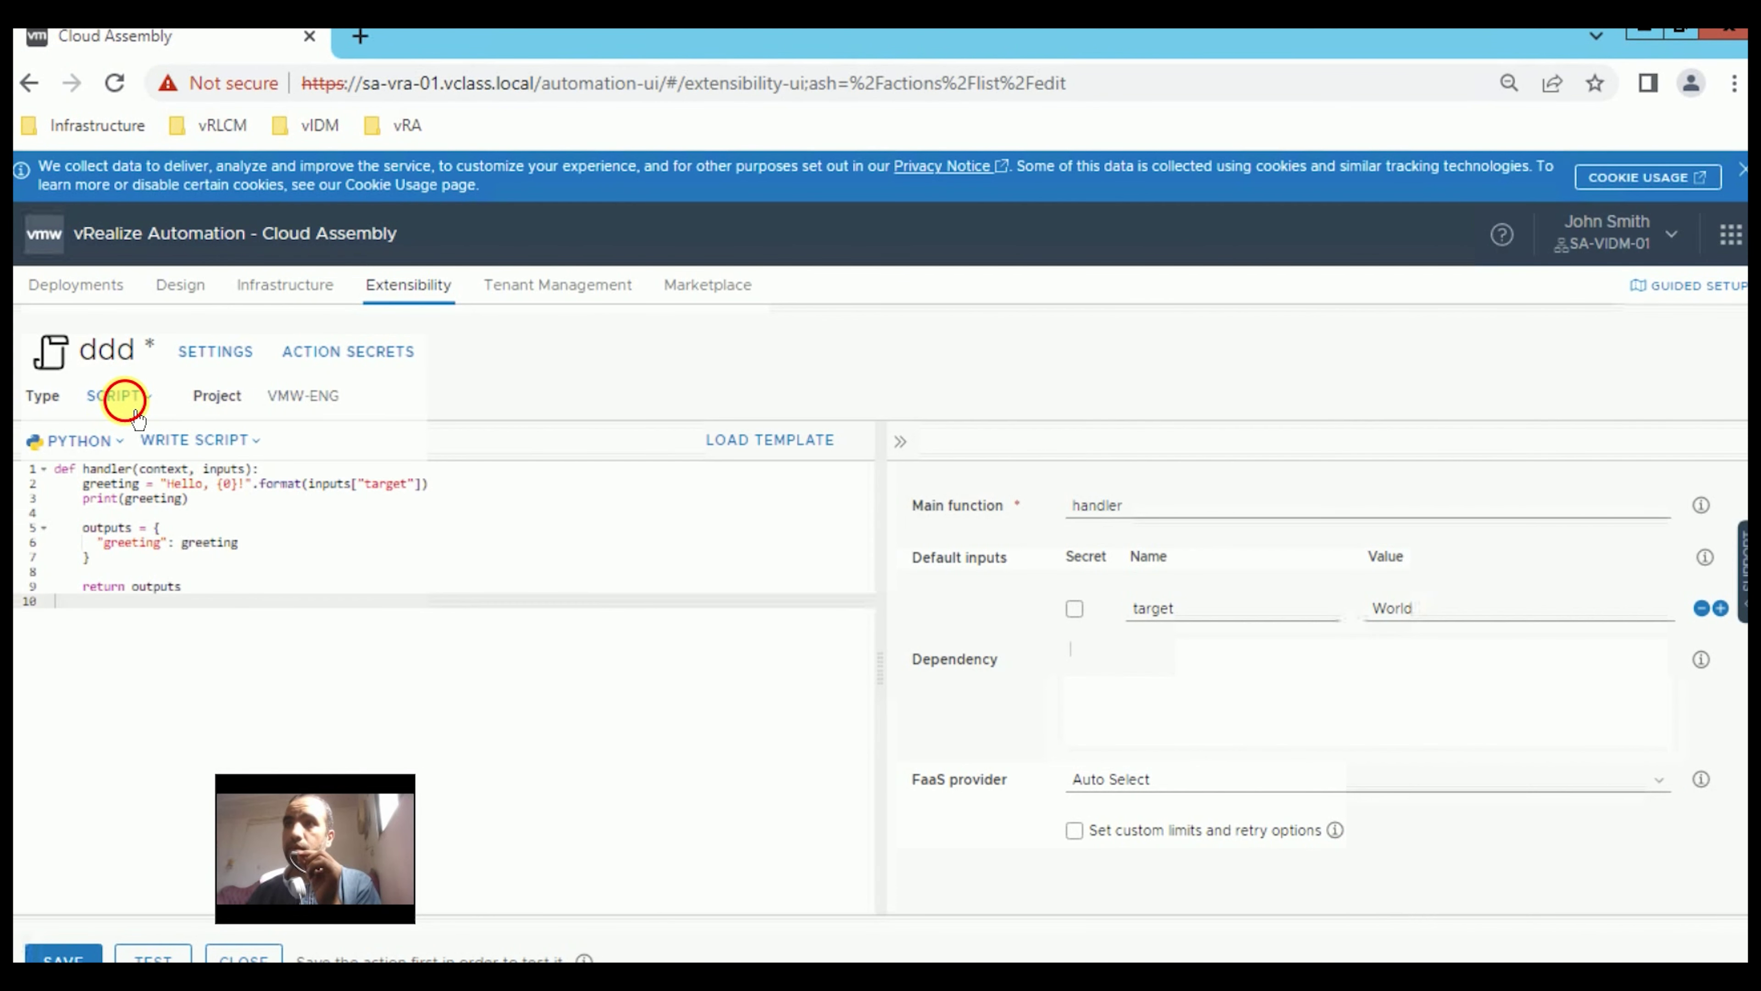
{"action": "left_click", "coordinate": [132, 396]}
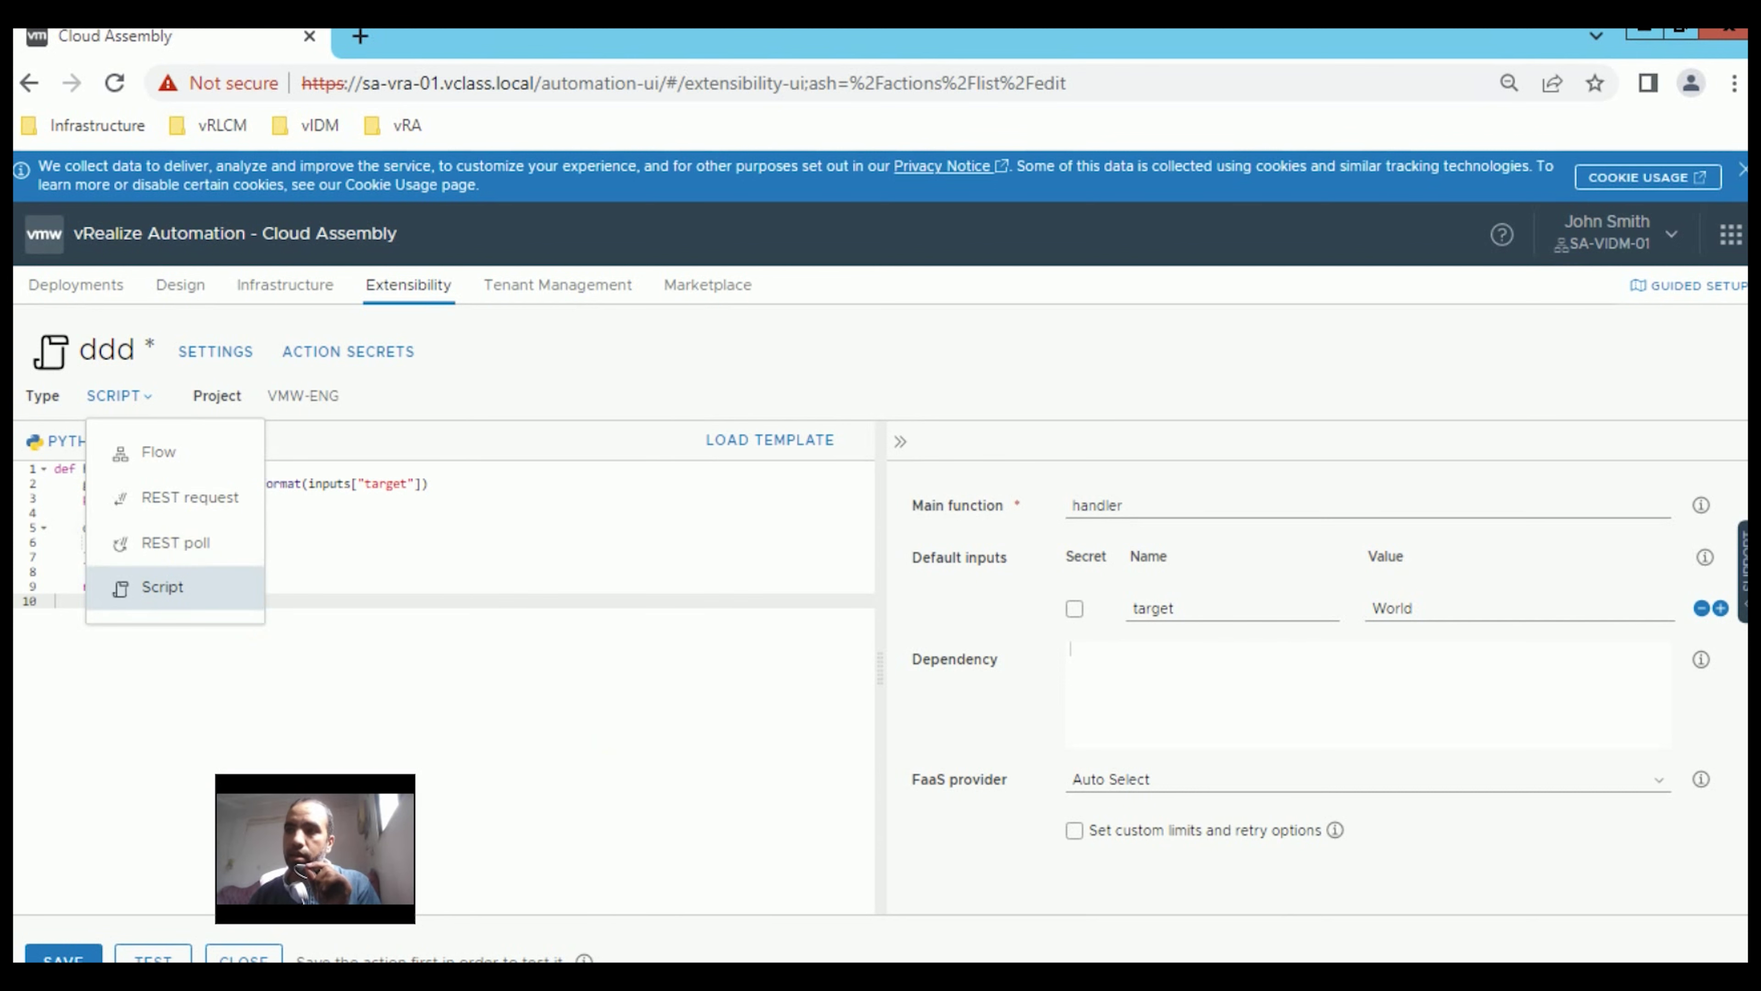
{"action": "key", "text": "alt+Tab"}
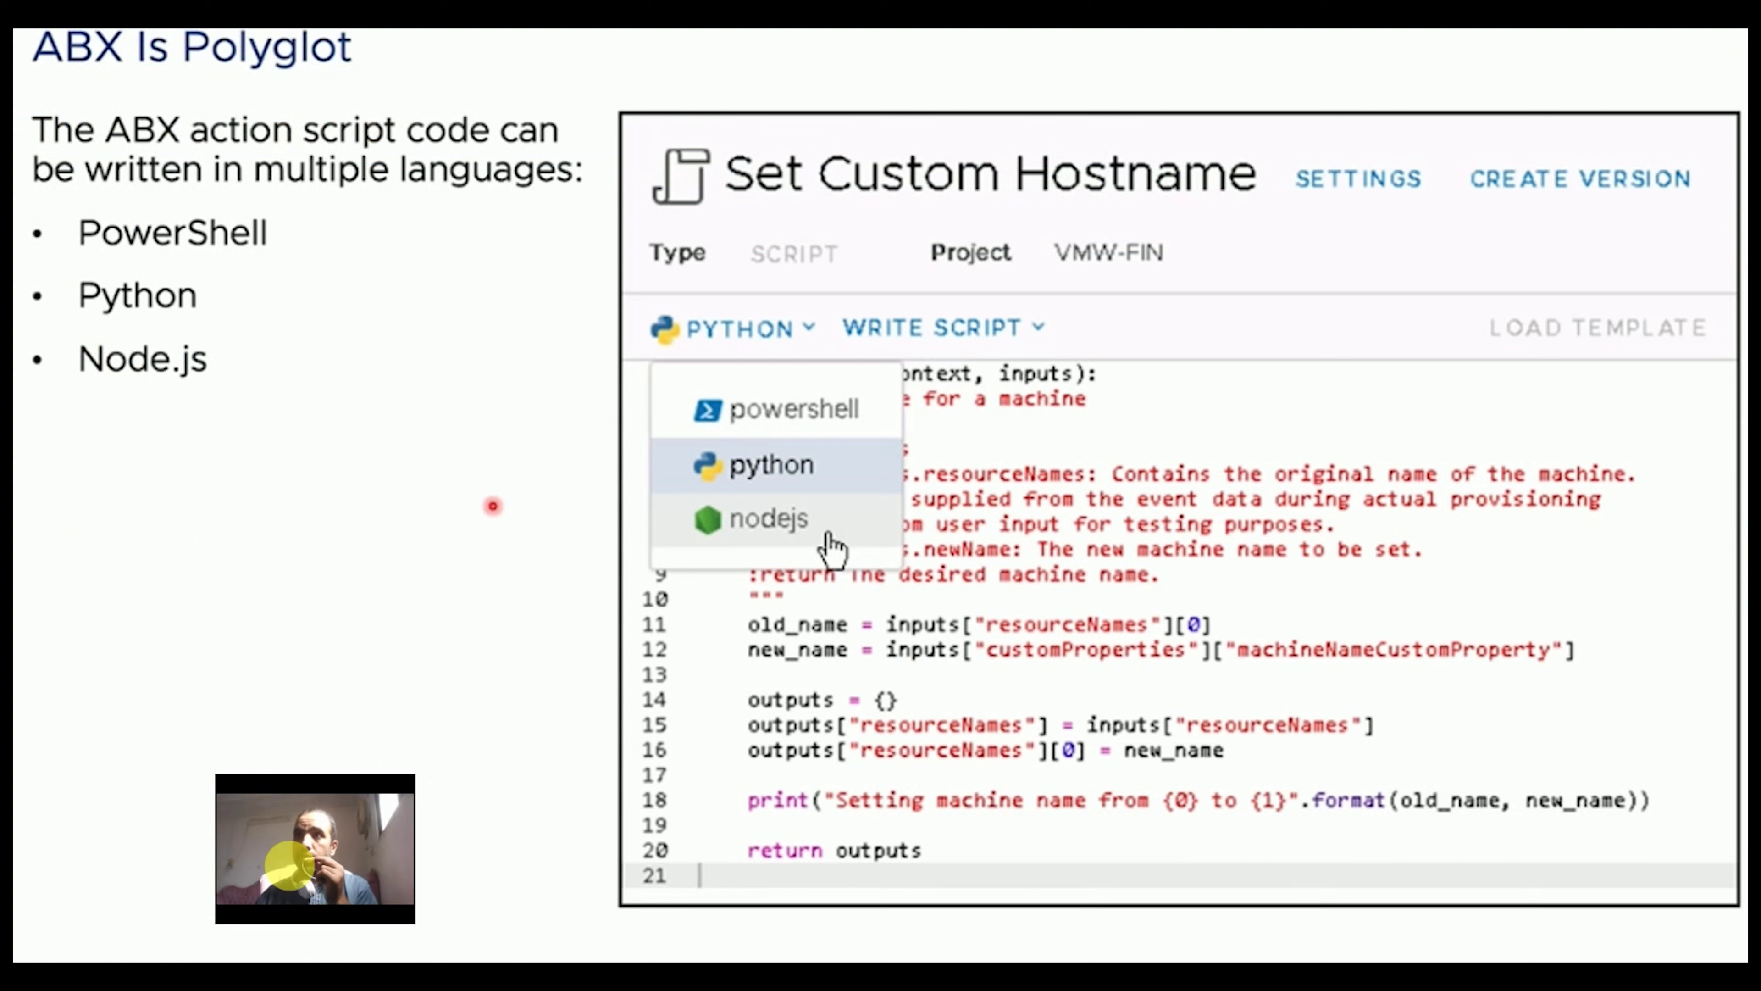
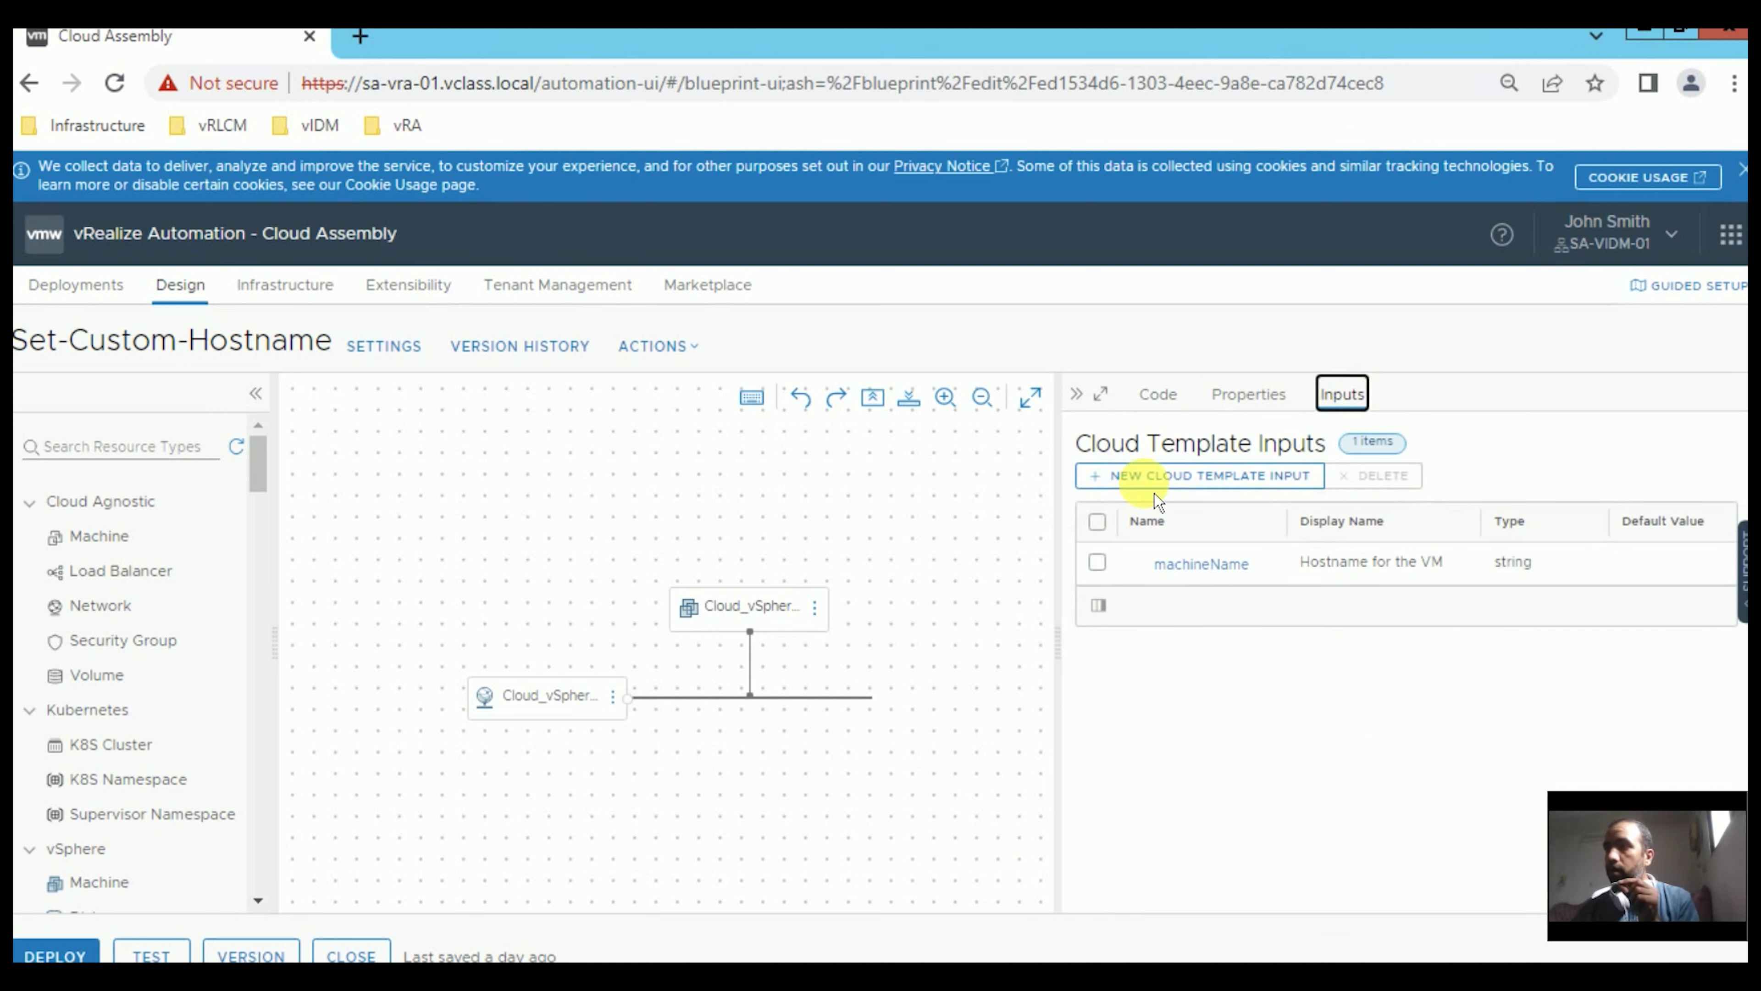
Open the form for a new cloud template input in Set-Custom-Hostname to view it.
{"action": "left_click", "coordinate": [1154, 498]}
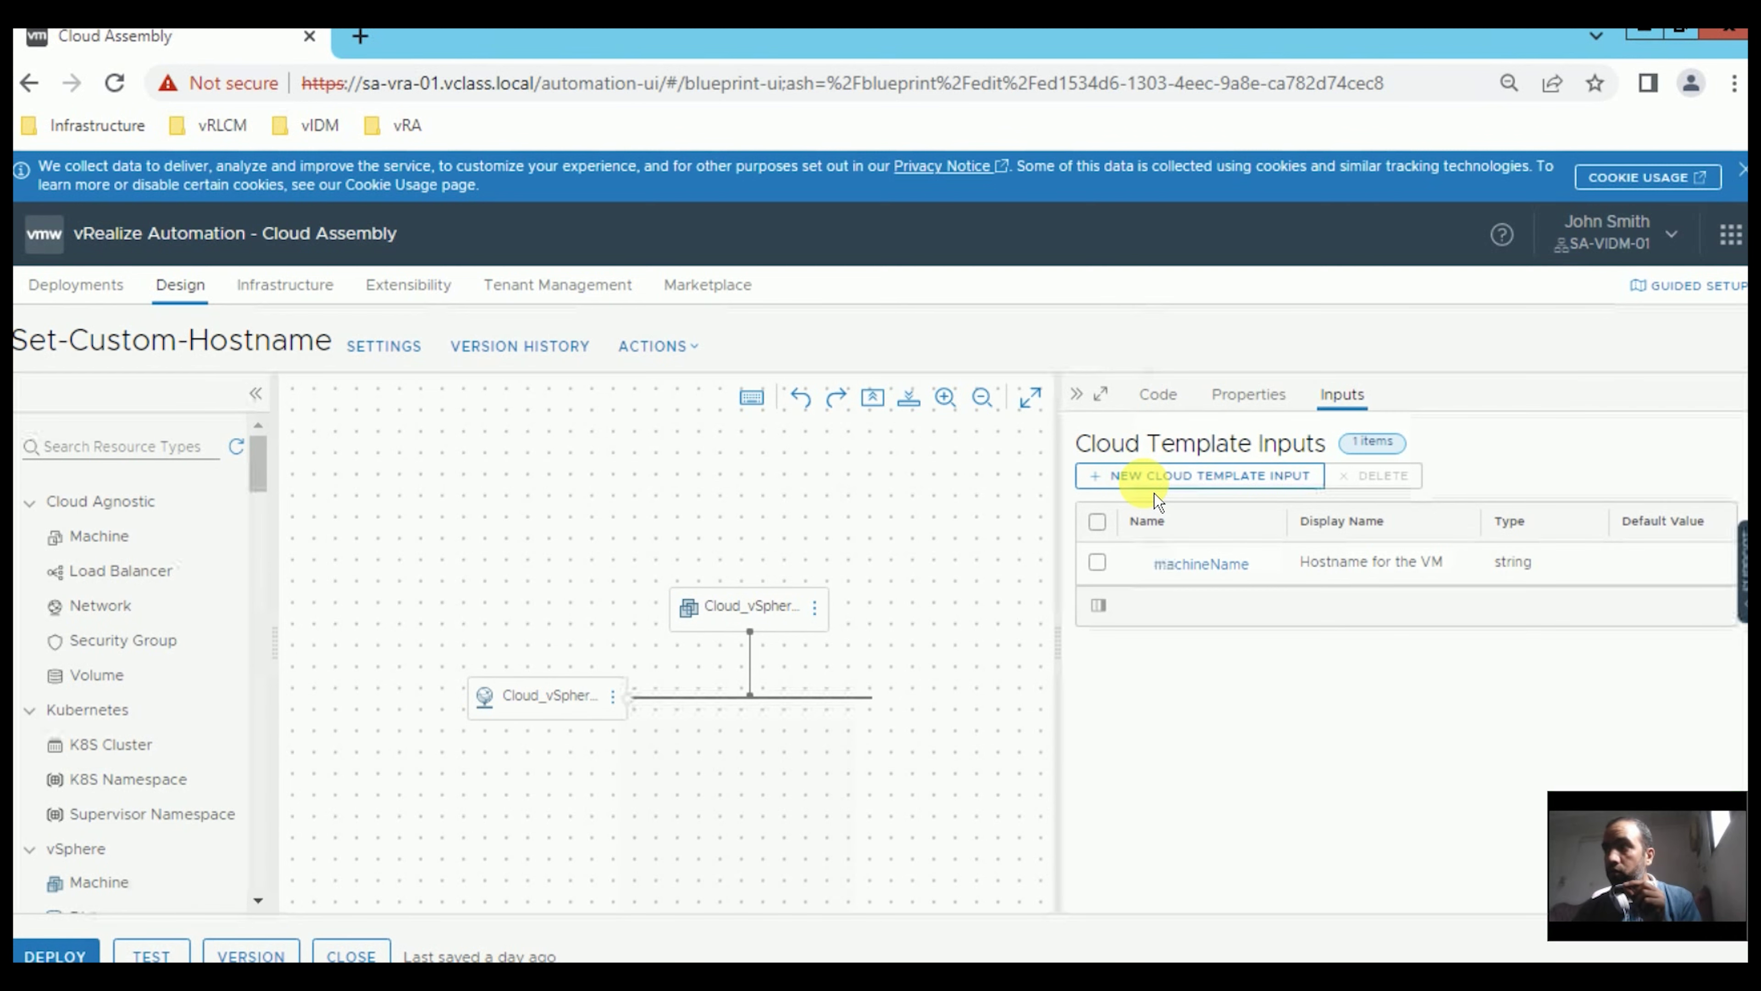
{"action": "left_click", "coordinate": [1210, 479]}
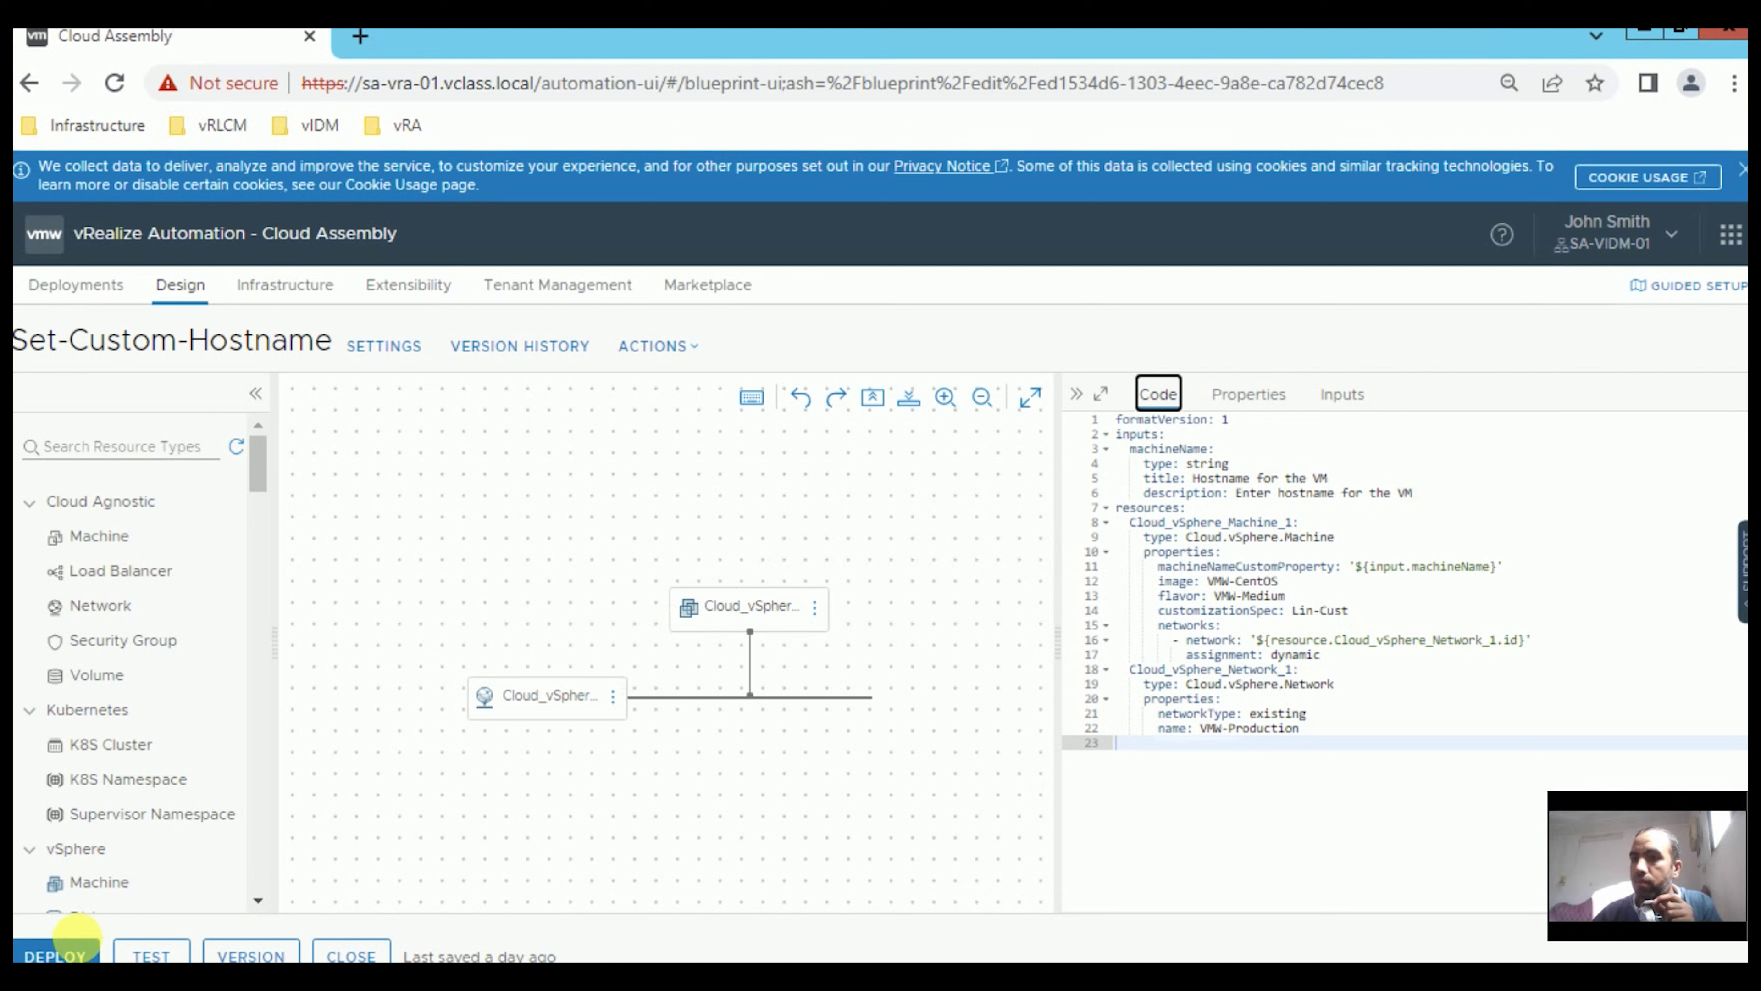
Start a deployment of the template named Set Custom Hostname2, described as "Instructs vRealize Automation to use a custom hostname", up to the hostname input.
{"action": "left_click", "coordinate": [59, 951]}
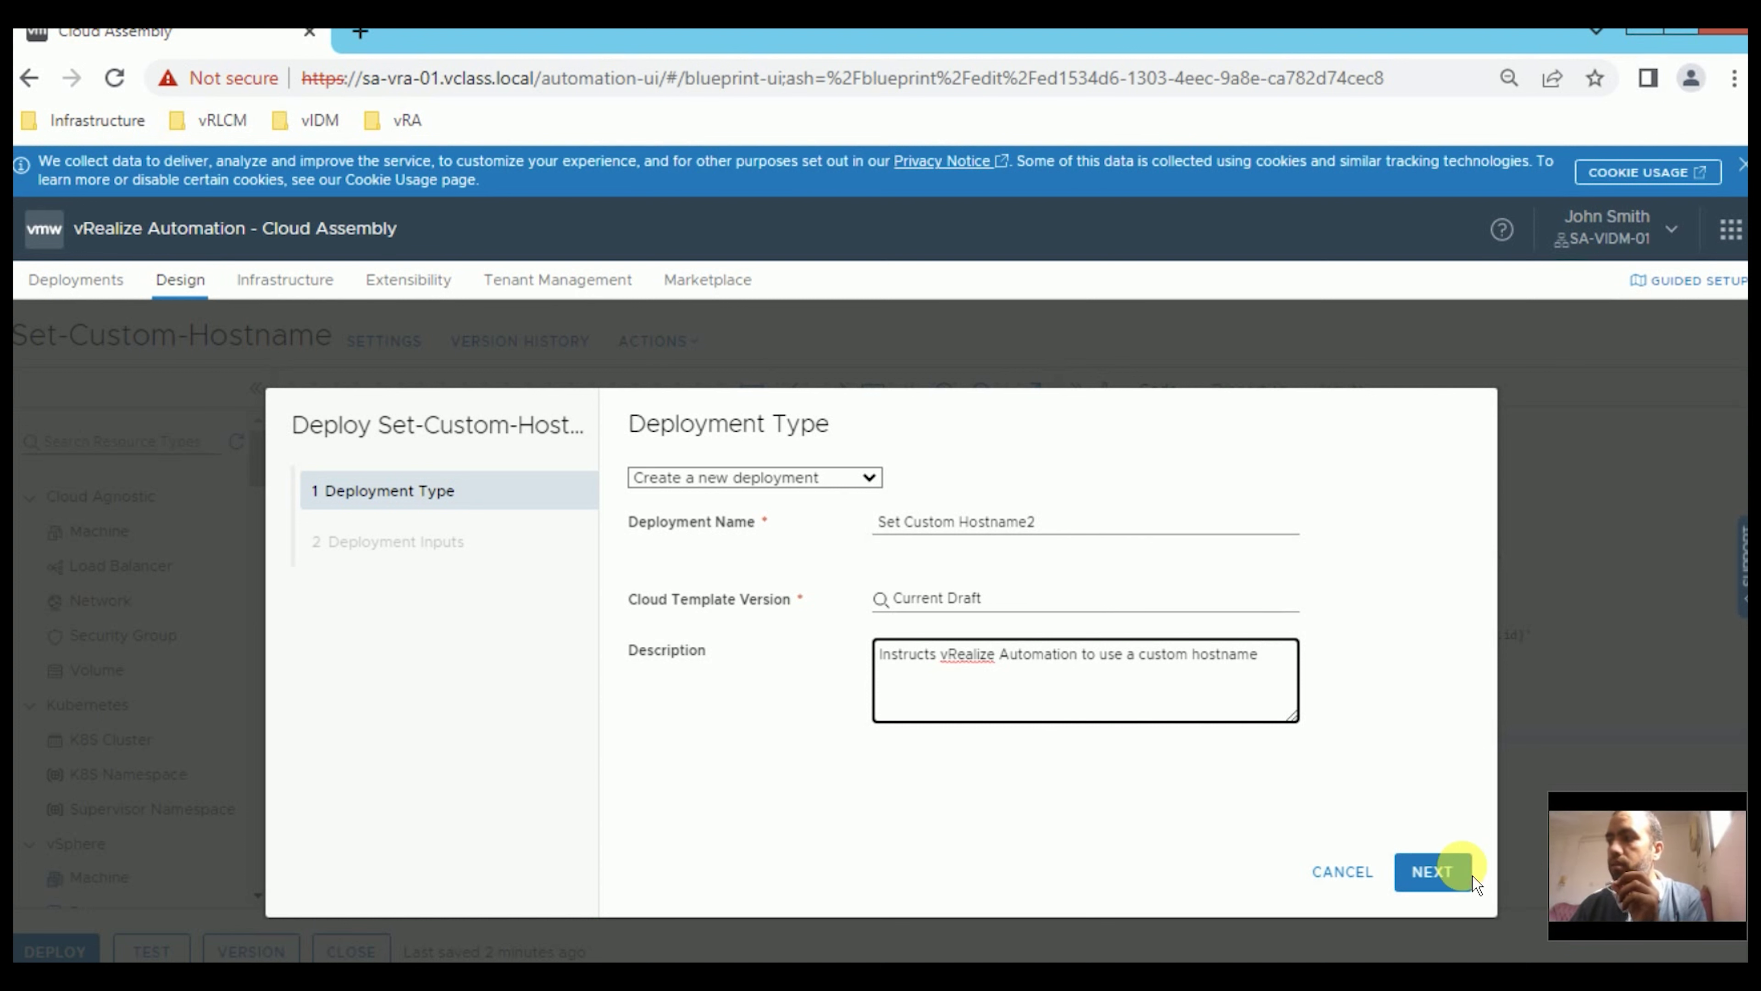
{"action": "left_click", "coordinate": [1438, 871]}
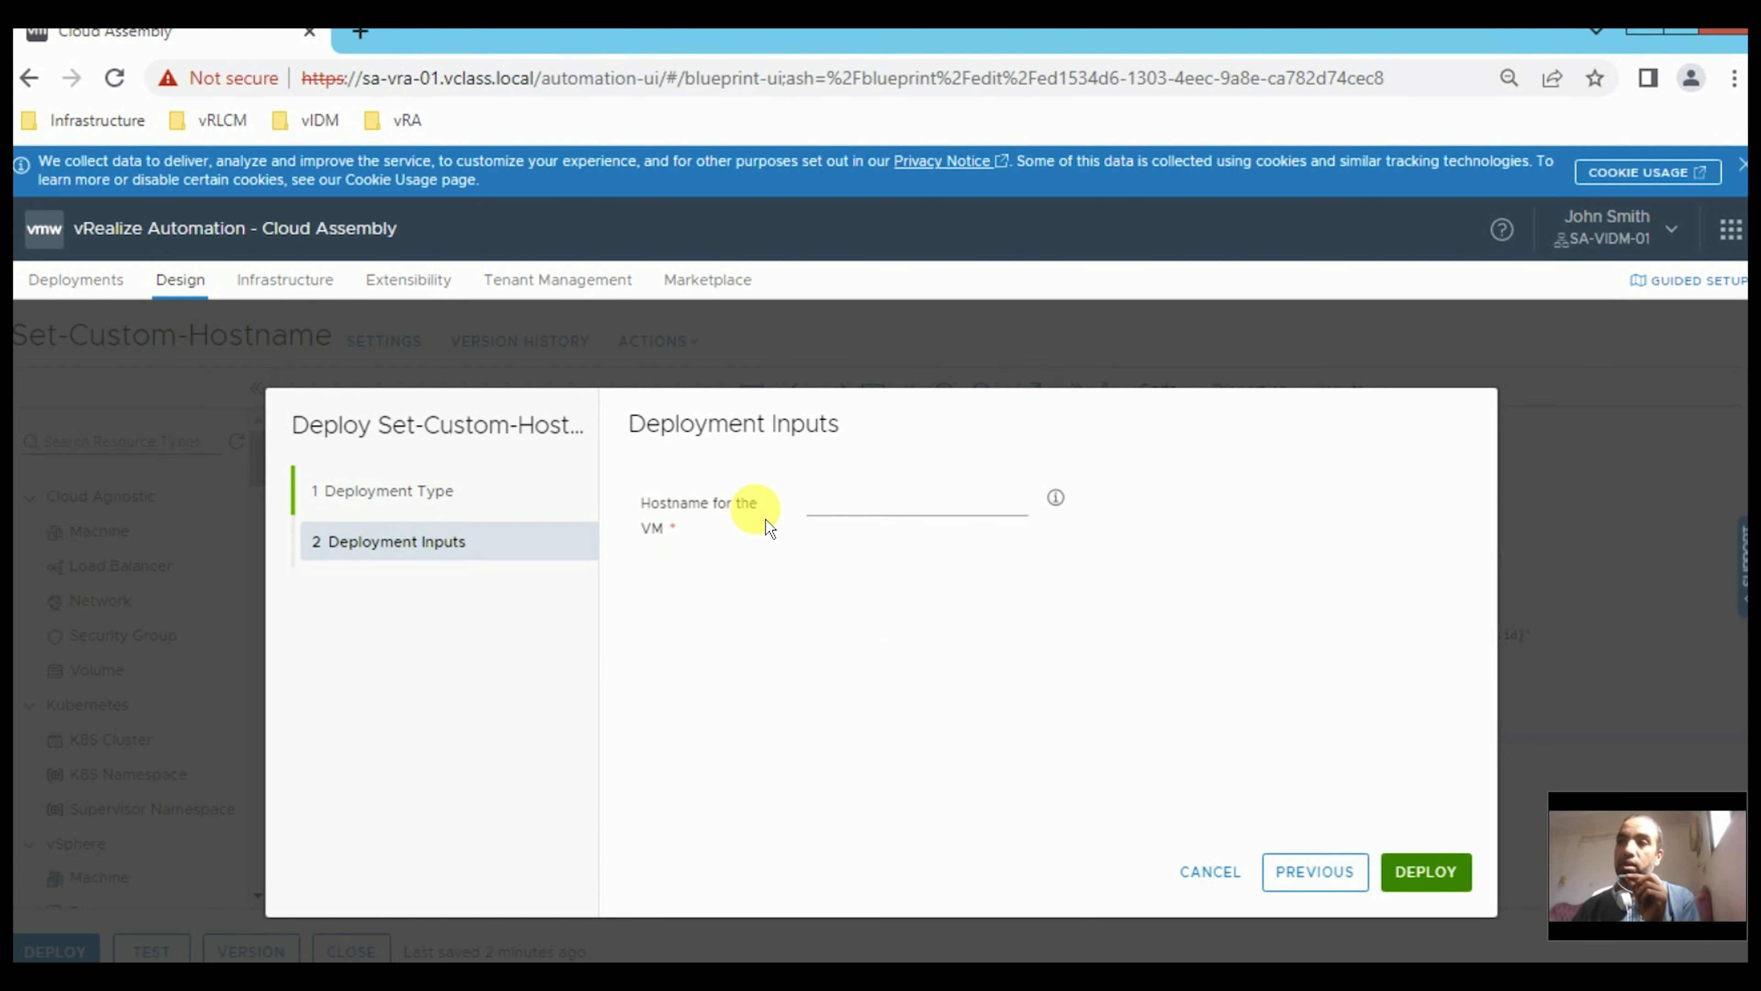
{"action": "left_click", "coordinate": [868, 509]}
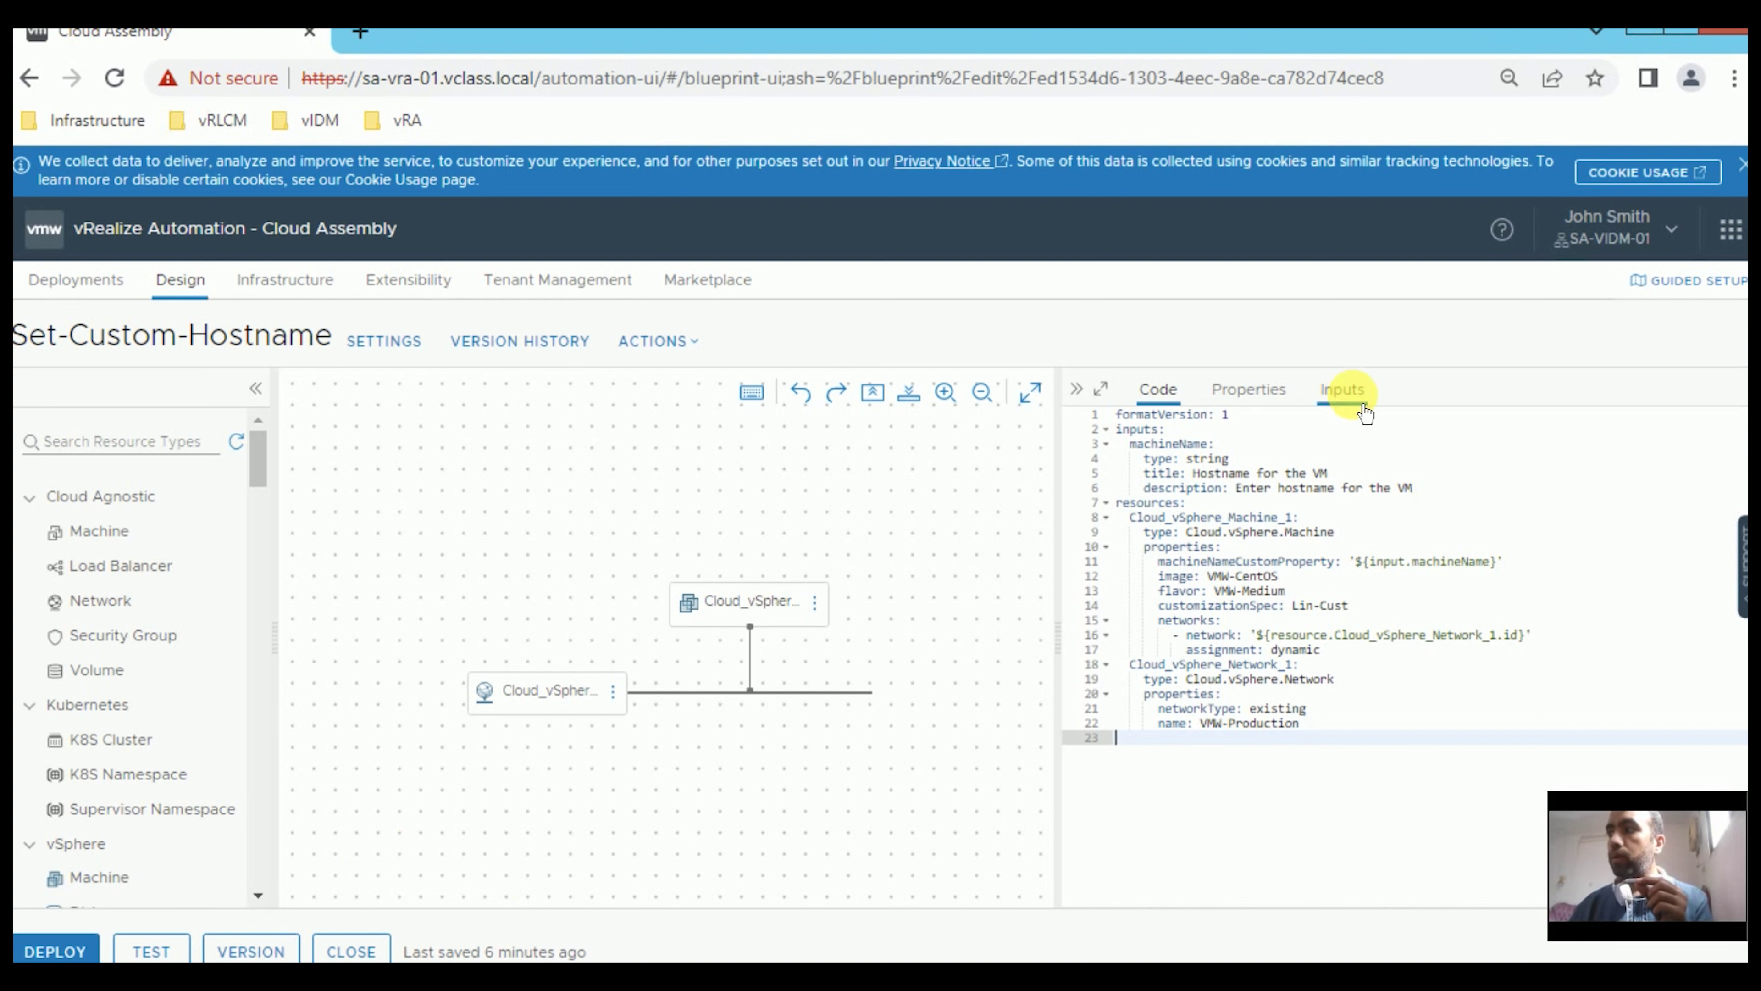
Review the Set-Custom-Hostname template's inputs and its YAML code.
{"action": "left_click", "coordinate": [1341, 391]}
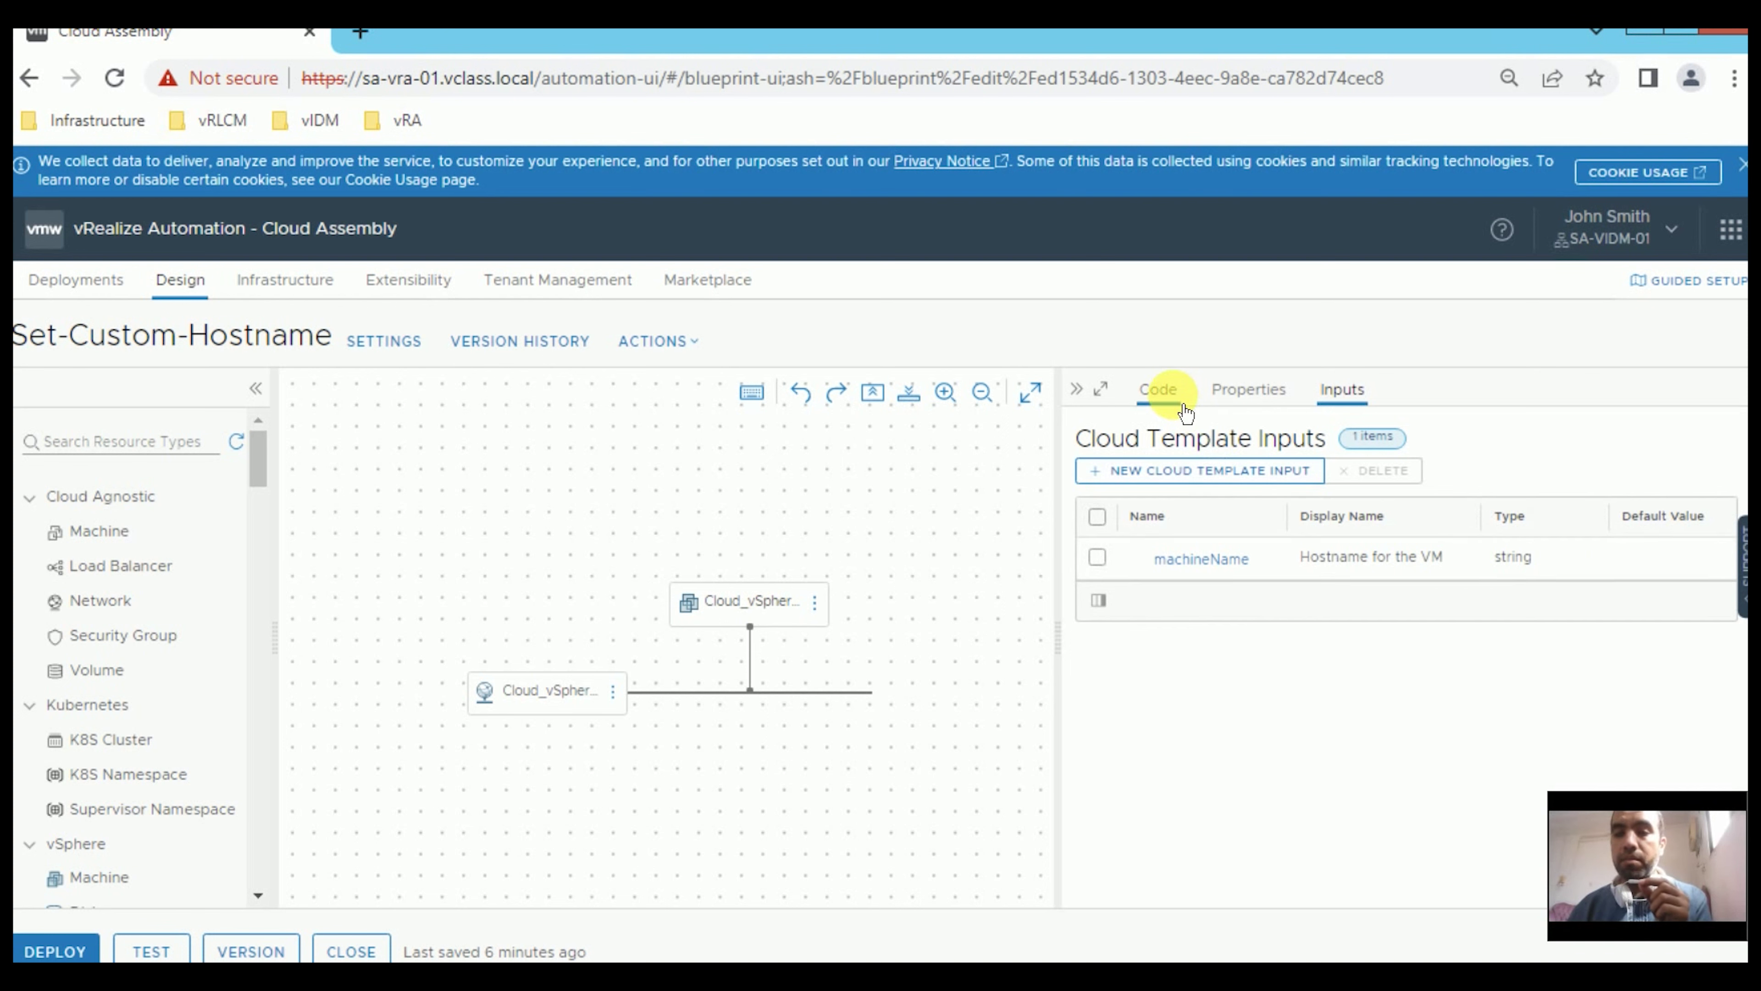
{"action": "left_click", "coordinate": [1159, 392]}
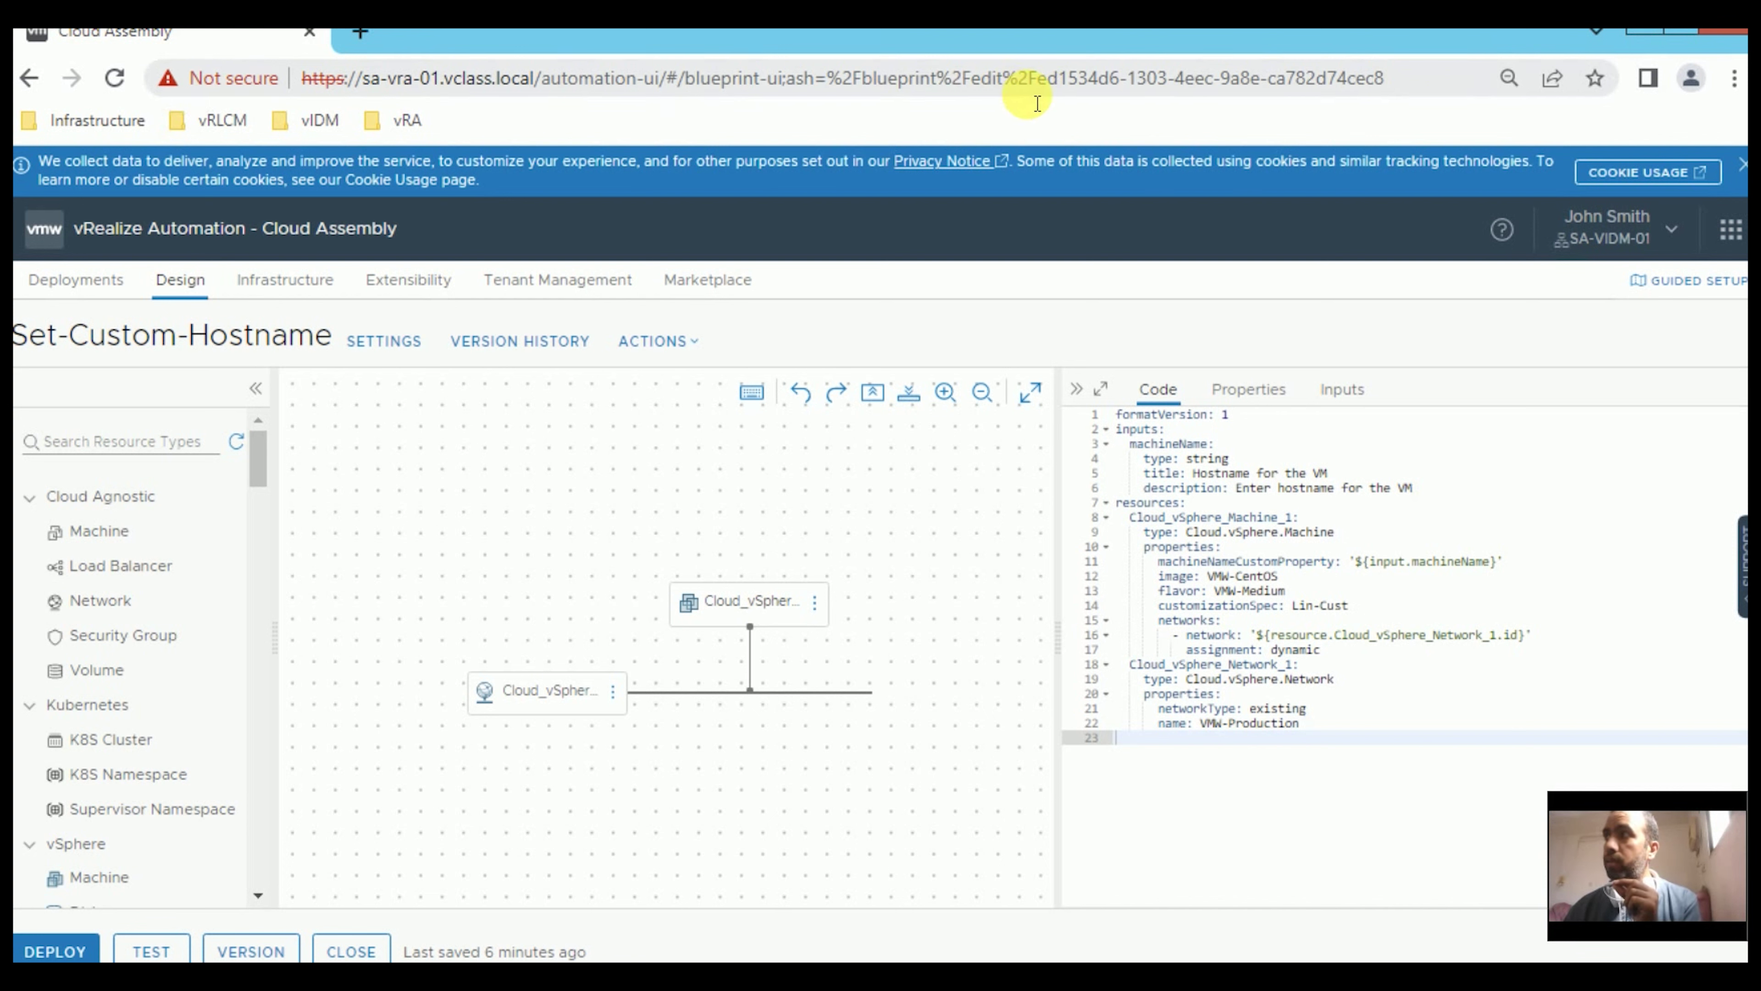
Copy the cloud template ID from the end of the page URL and paste it into New Rich Text Document.rtf in Notepad.
{"action": "left_click_drag", "start_coordinate": [1040, 82], "coordinate": [1431, 79]}
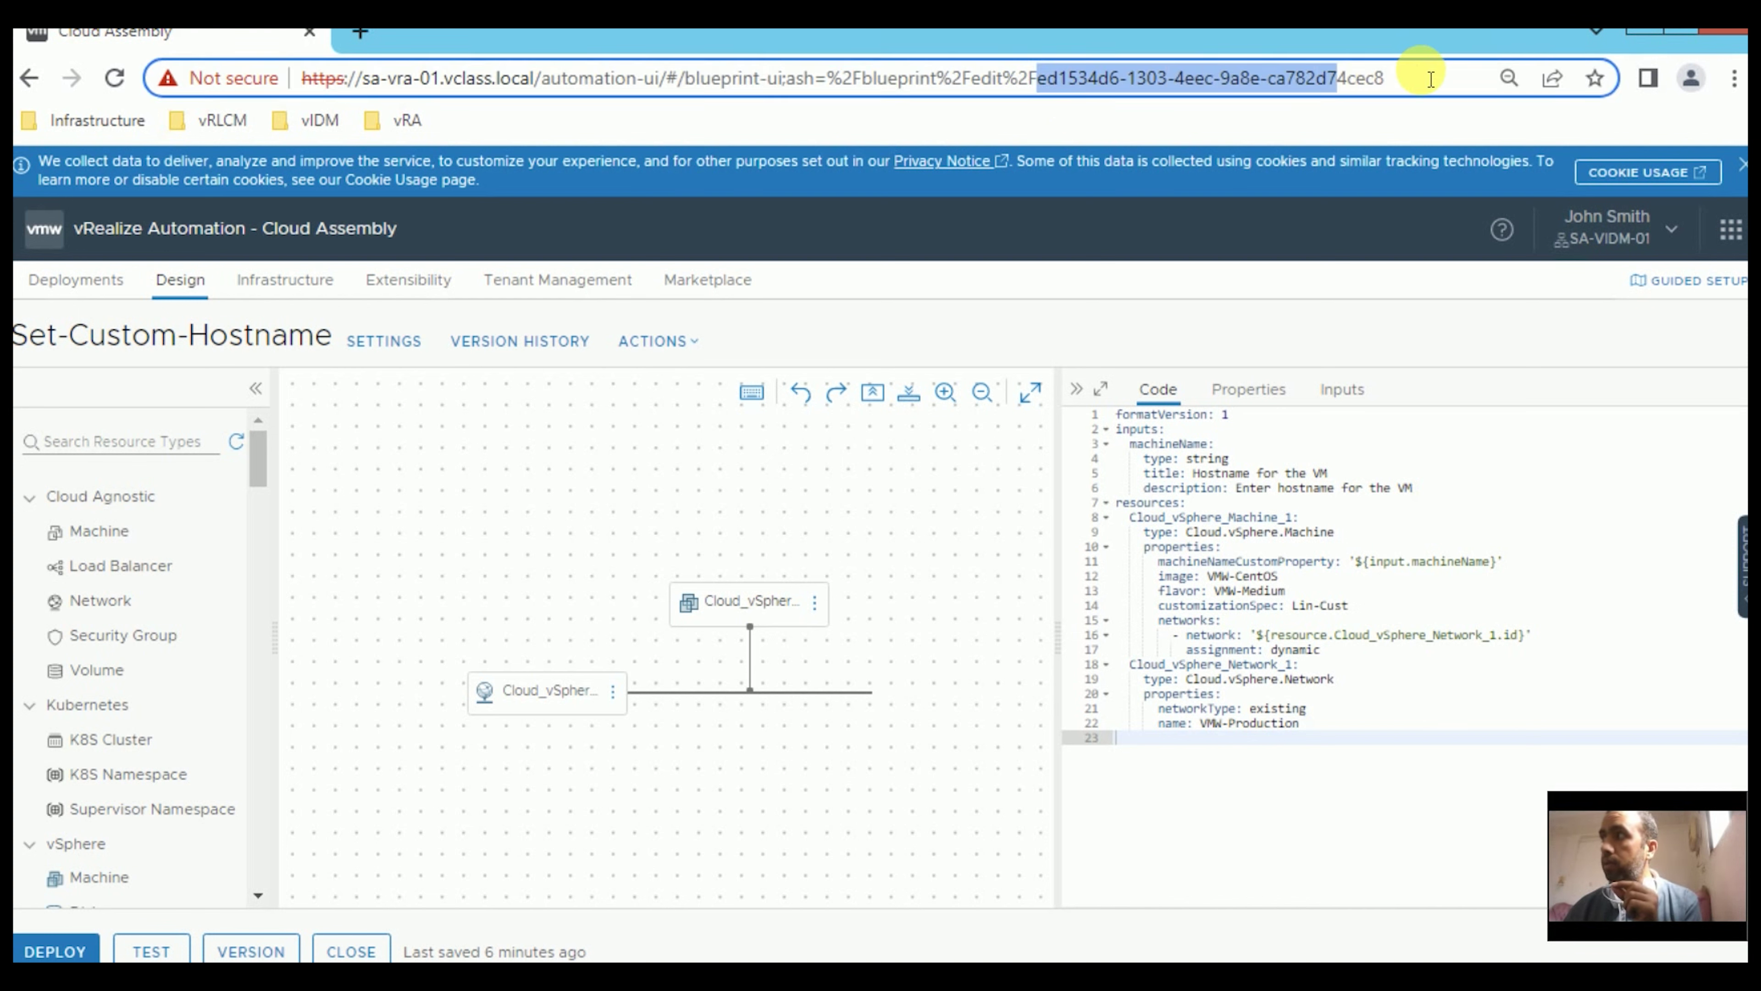
{"action": "right_click", "coordinate": [1365, 78]}
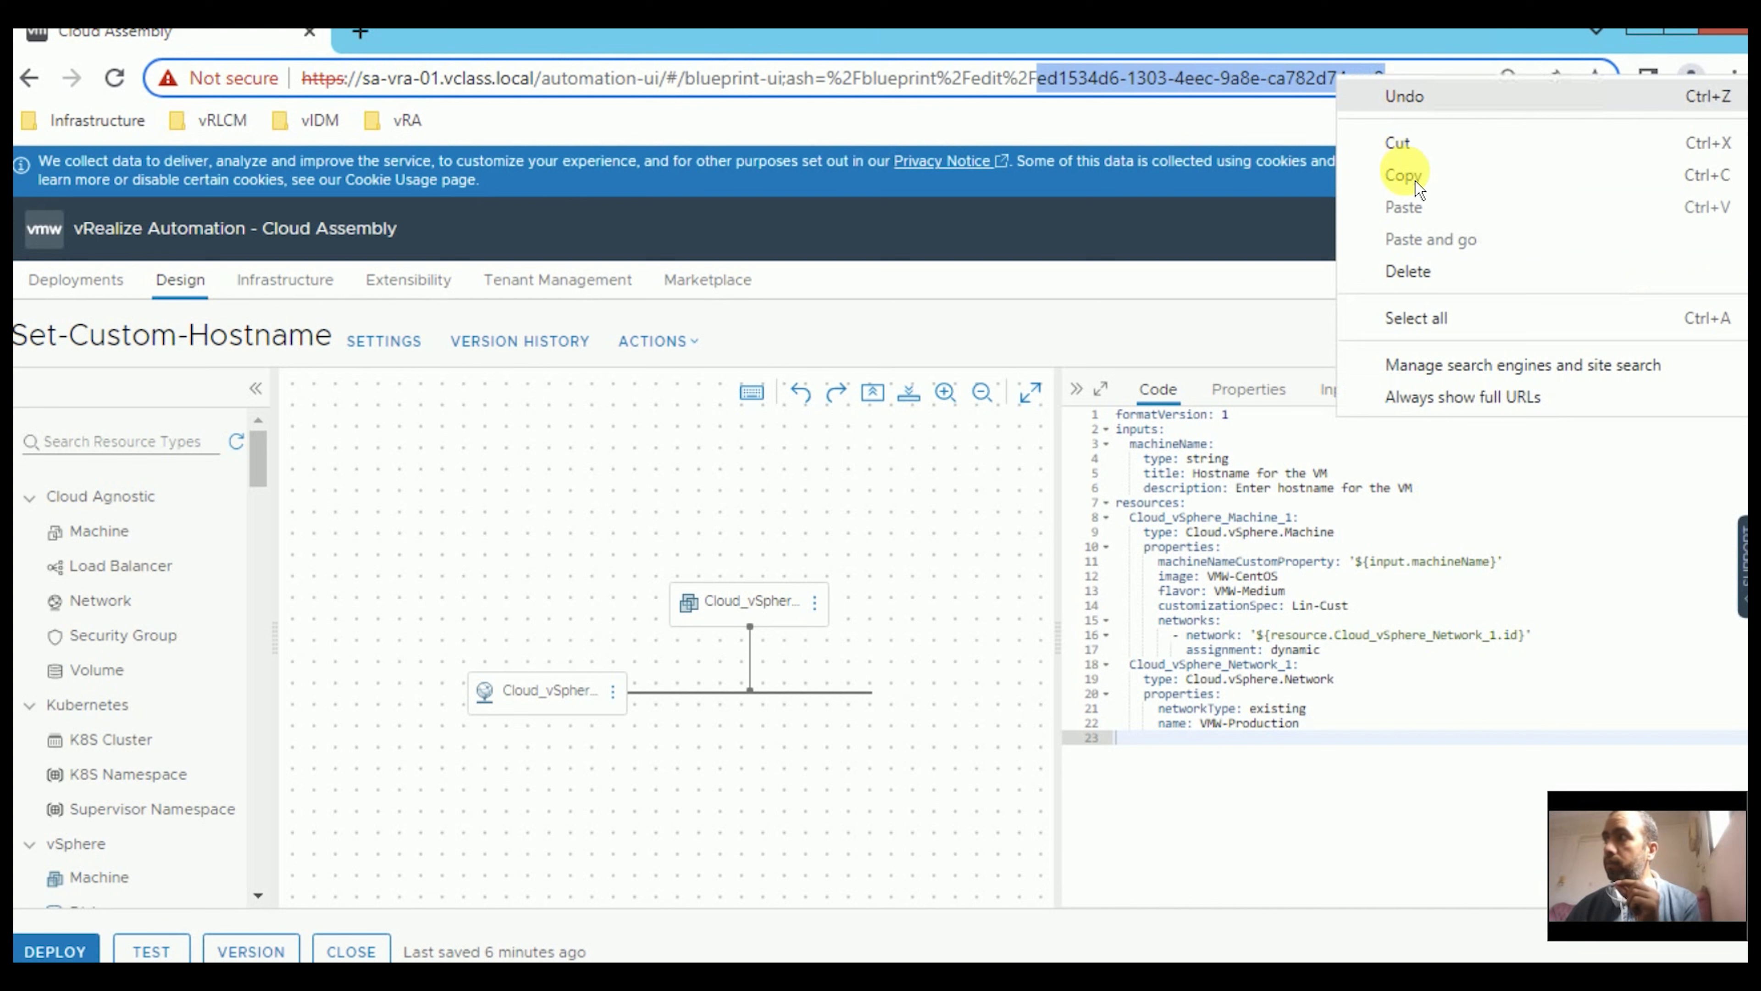
{"action": "left_click", "coordinate": [902, 707]}
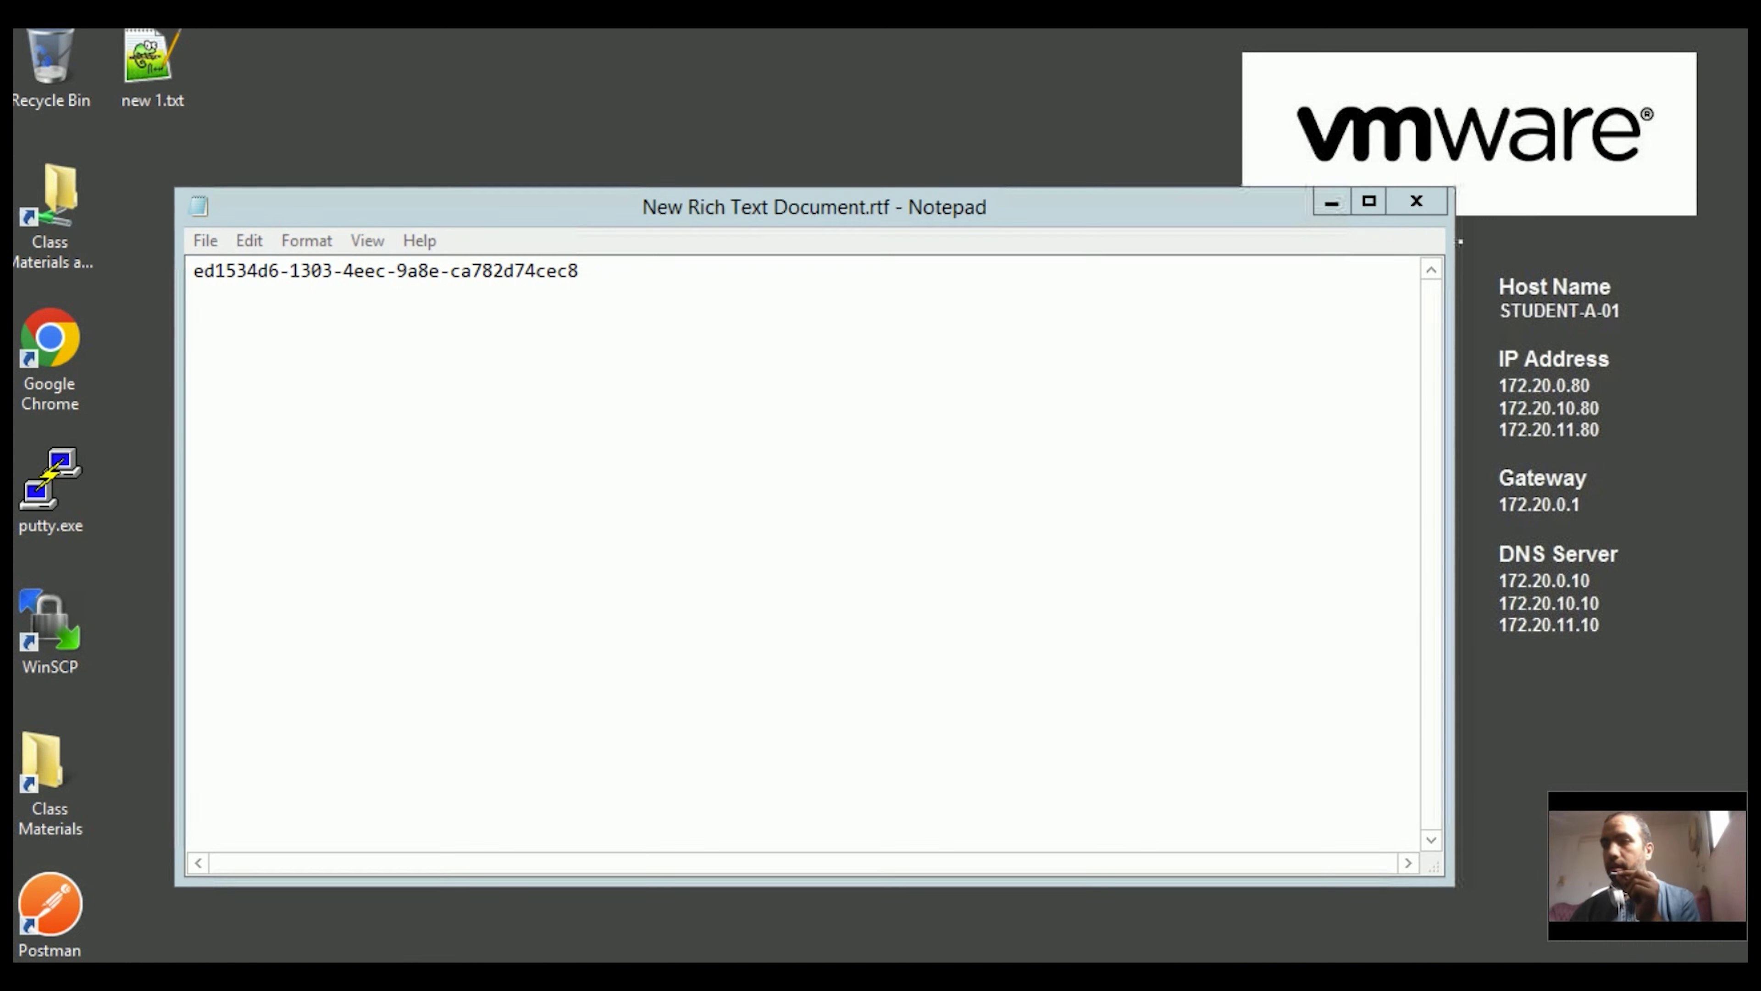
Switch back to Cloud Assembly and open the Extensibility actions library, dismissing the Windows expiry notice.
{"action": "mouse_move", "coordinate": [494, 921]}
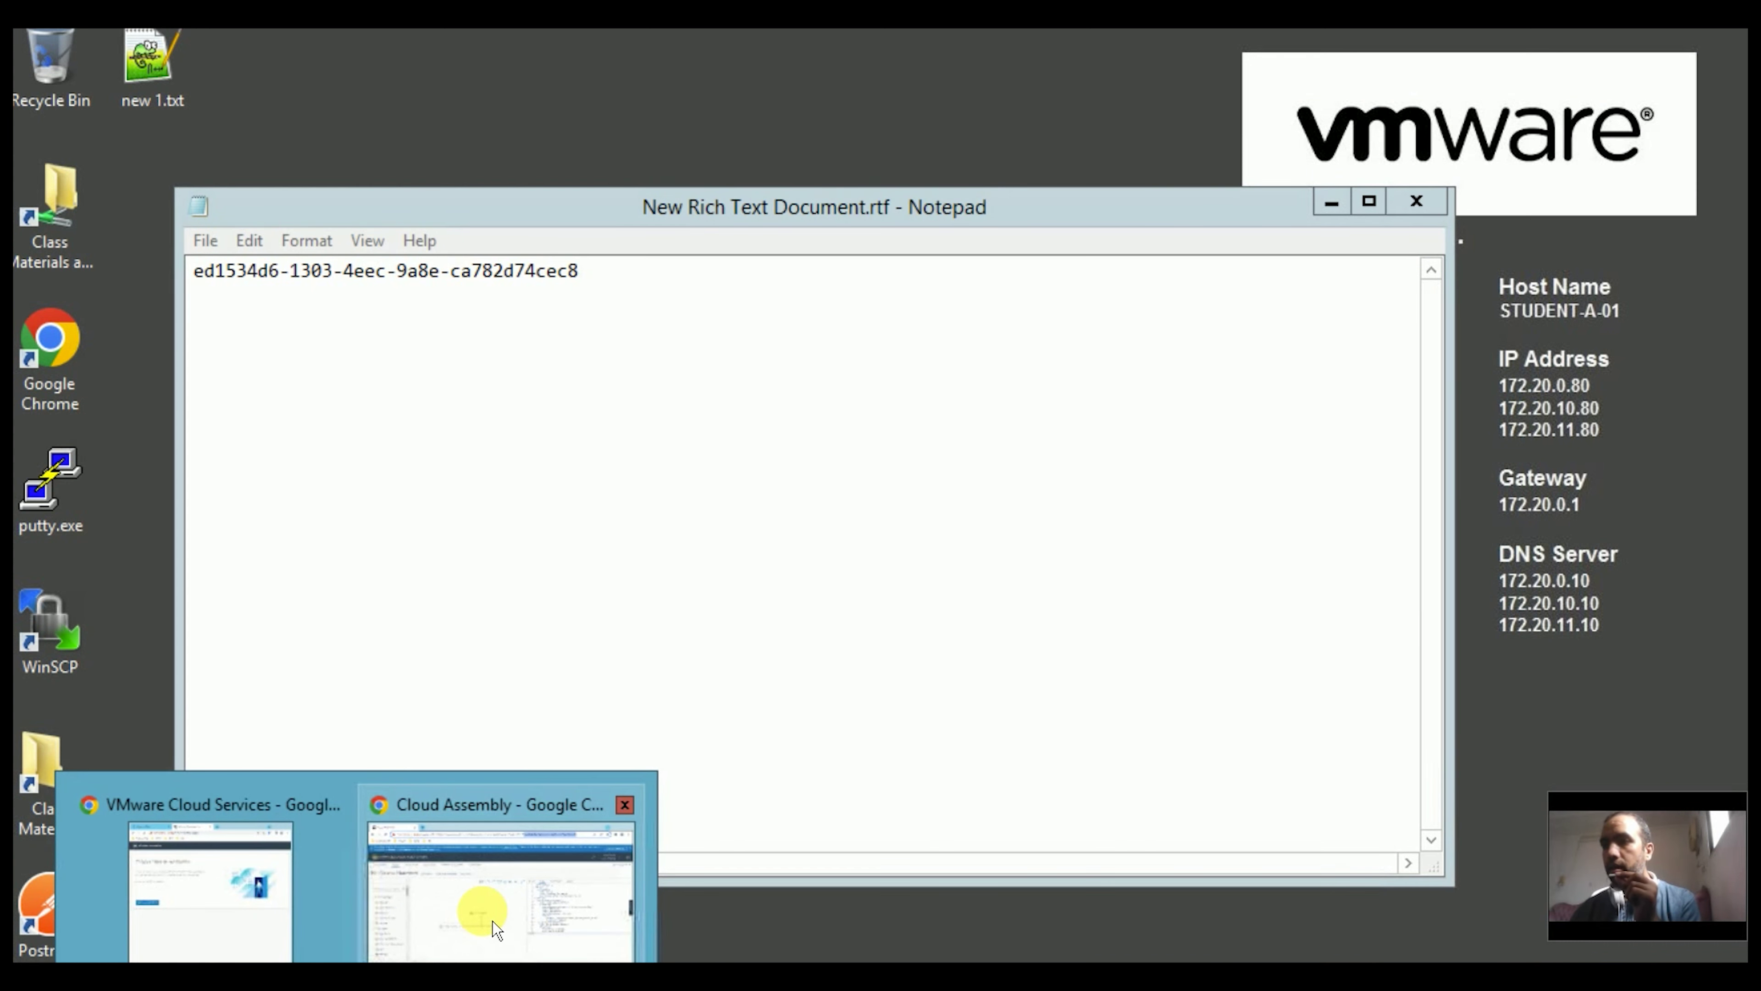
{"action": "left_click", "coordinate": [482, 888]}
{"action": "left_click", "coordinate": [333, 512]}
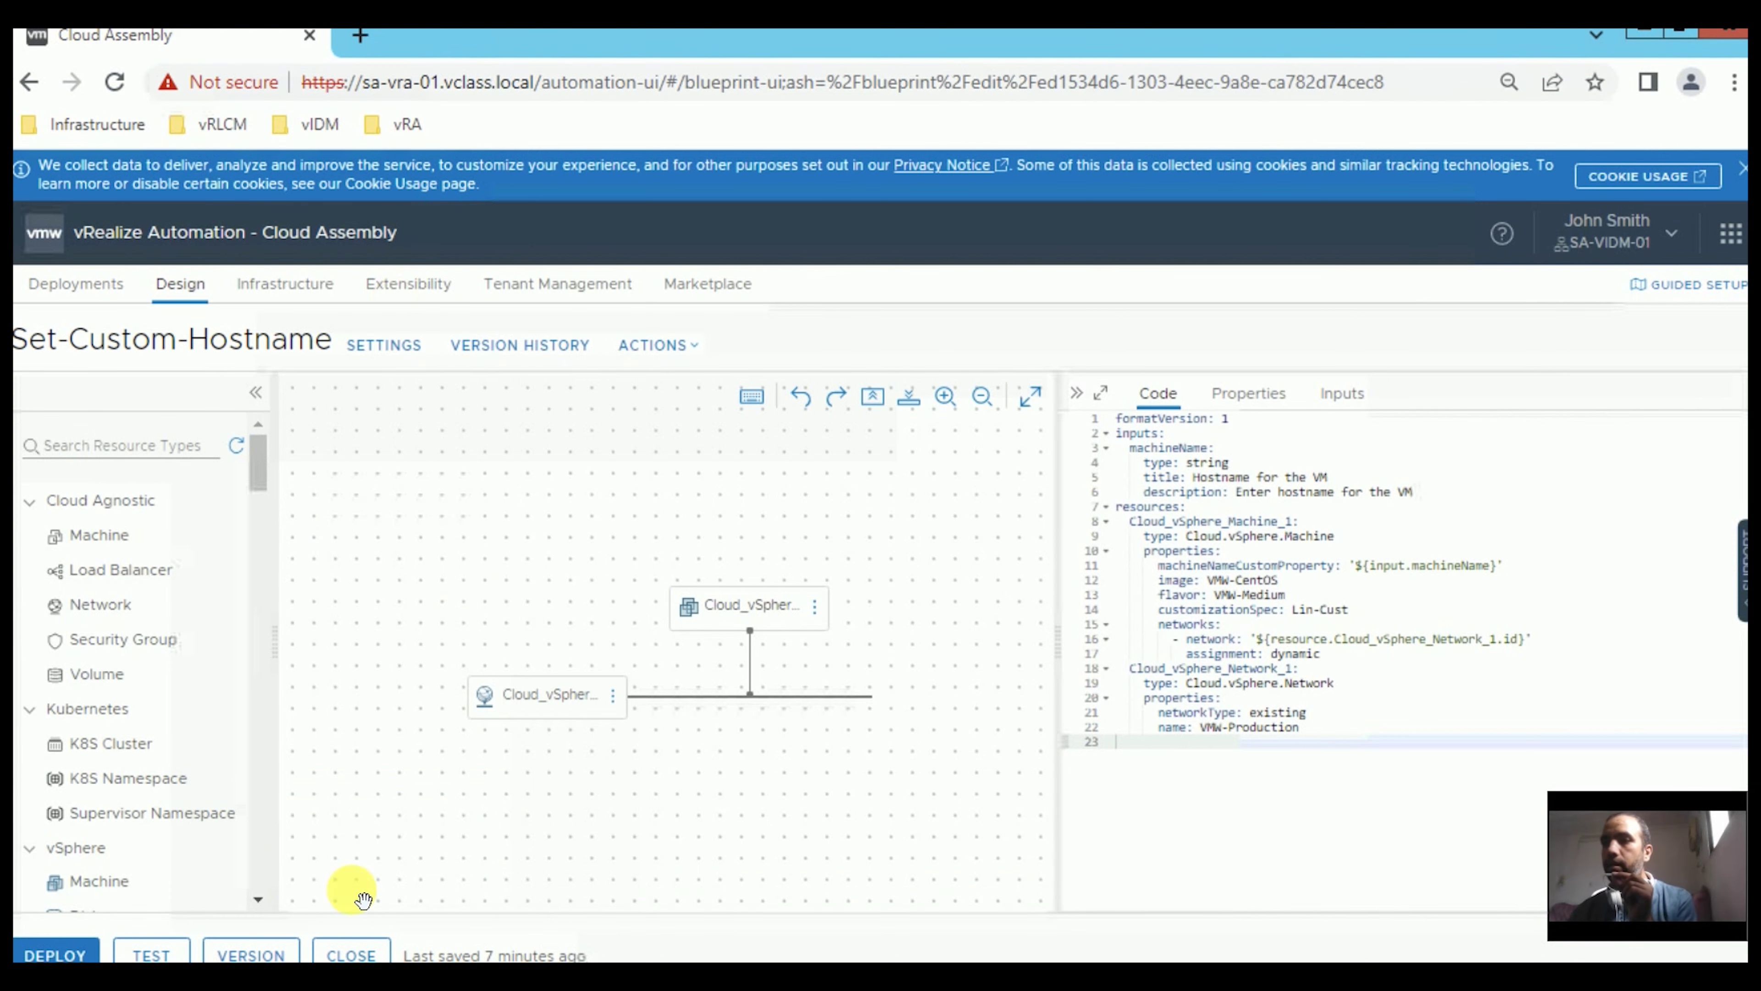
{"action": "left_click", "coordinate": [413, 299]}
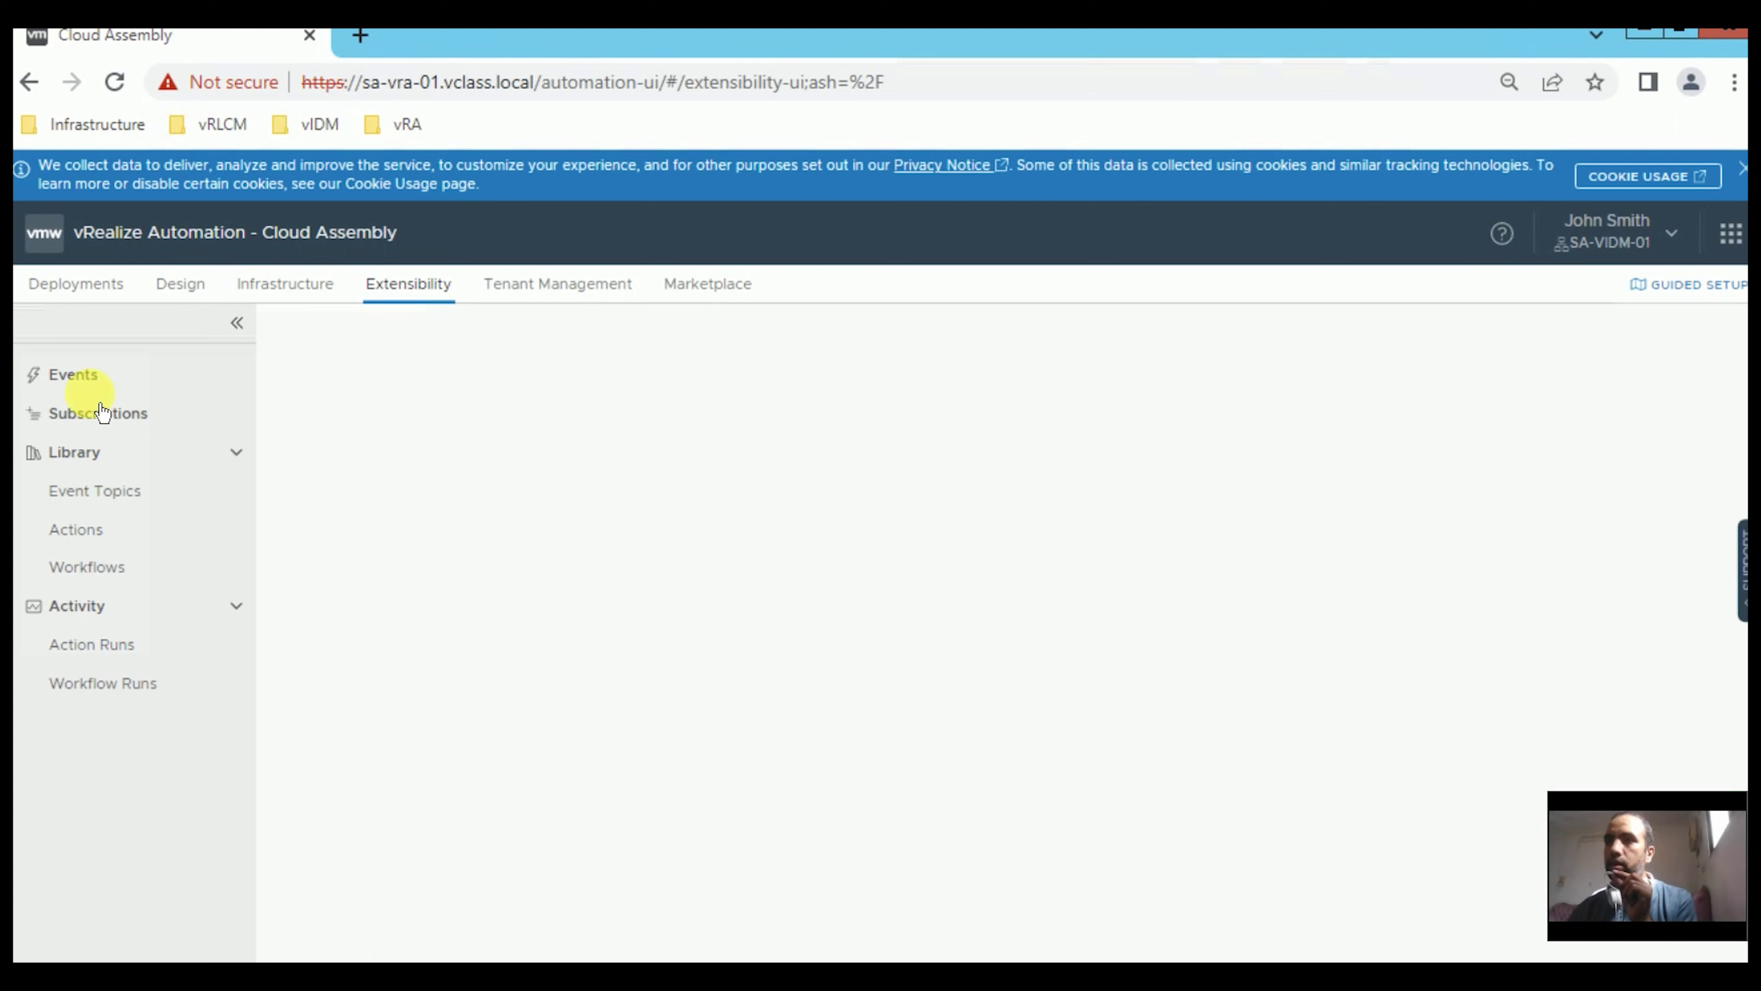
{"action": "left_click", "coordinate": [115, 545]}
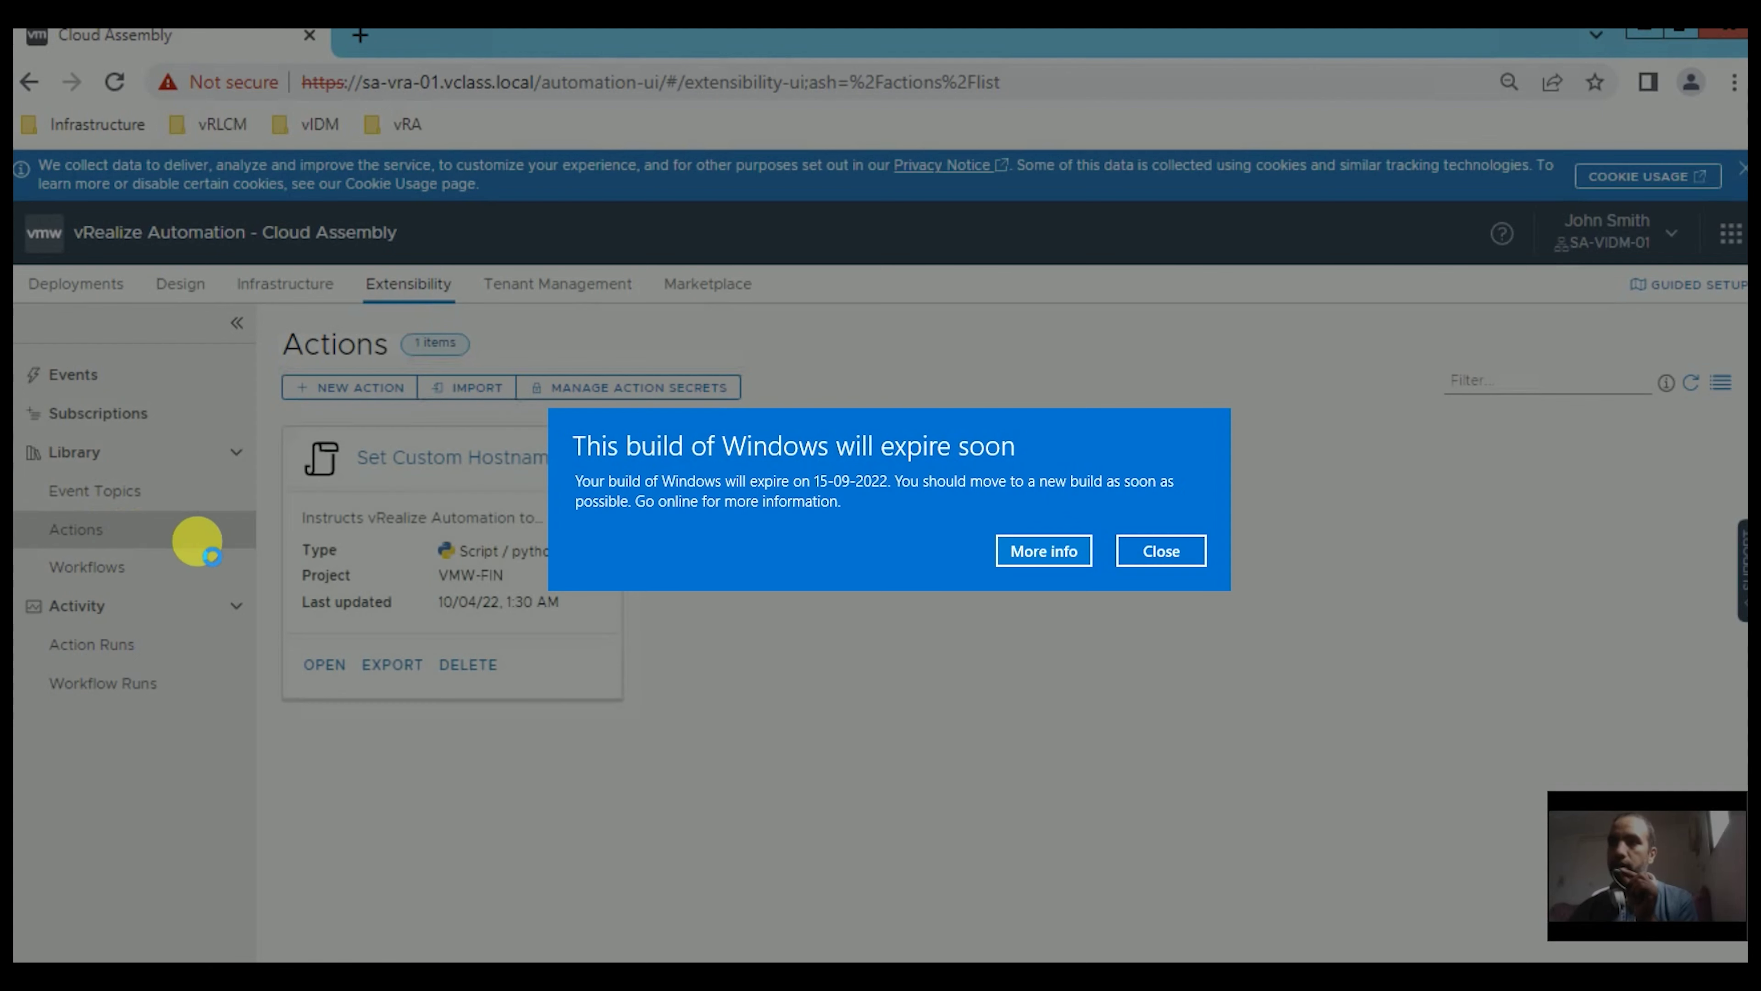
{"action": "left_click", "coordinate": [1192, 555]}
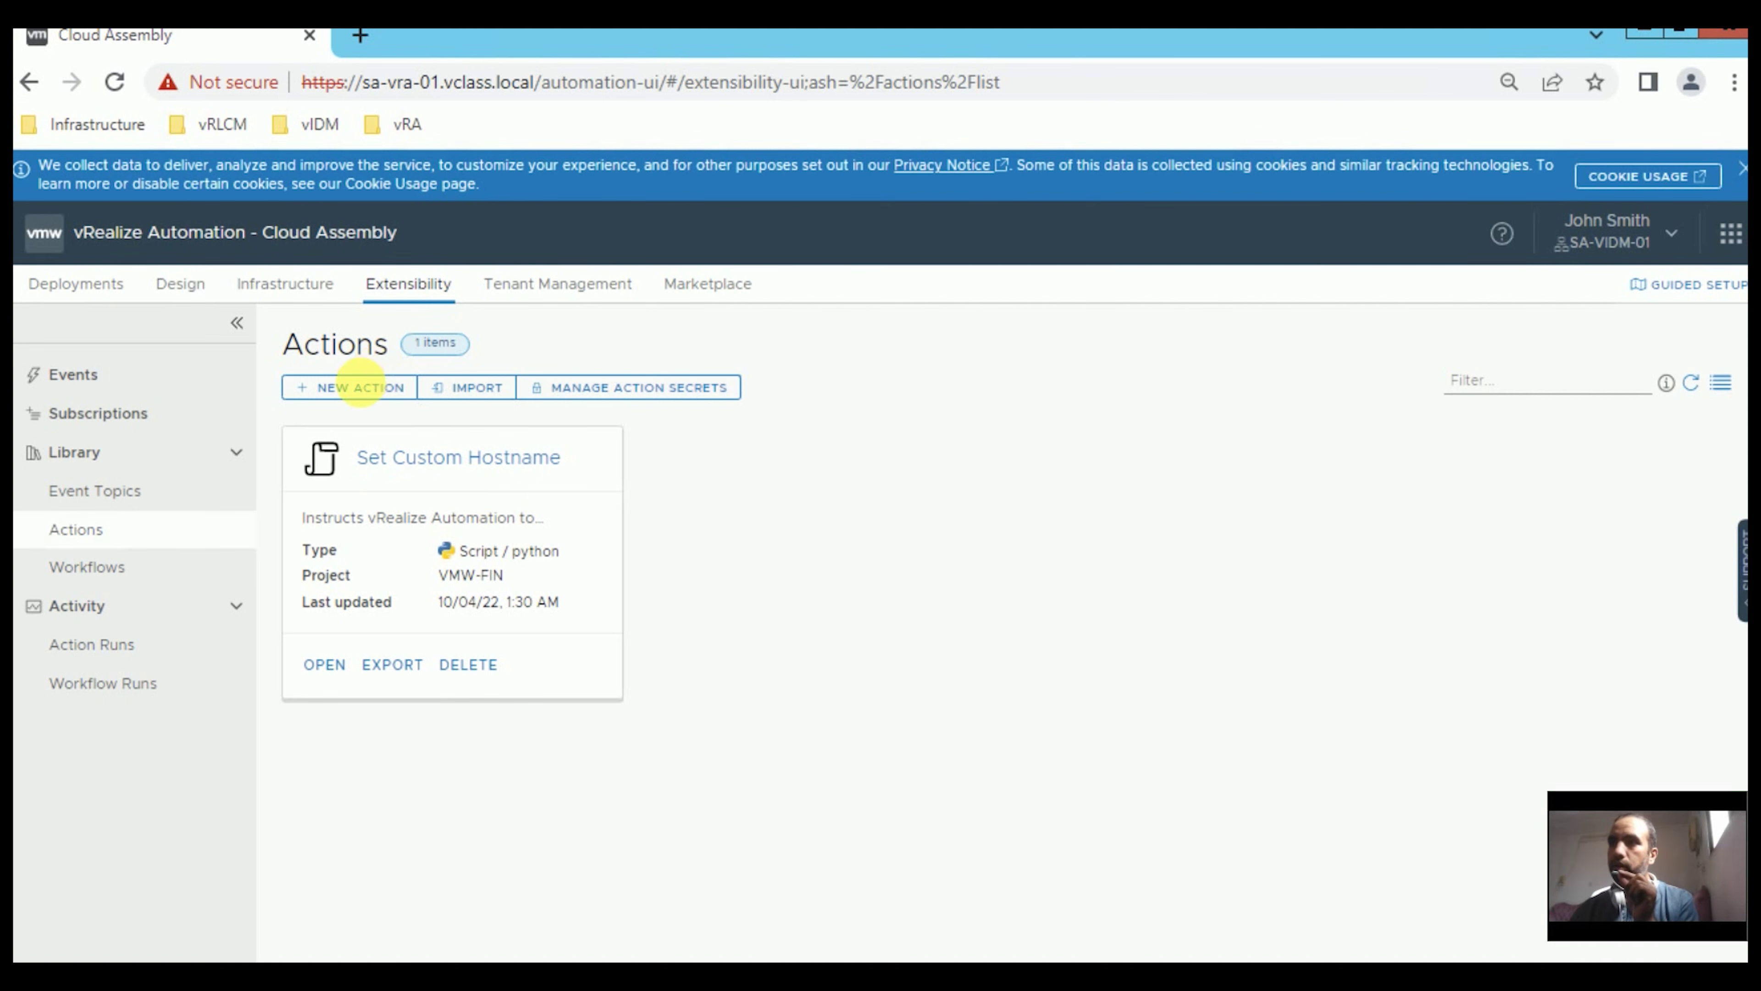
Create an action named Set Custom Hostname, described as "Instructs vRealize Automation to use a custom hostname", in project VMW-FIN.
{"action": "left_click", "coordinate": [378, 389]}
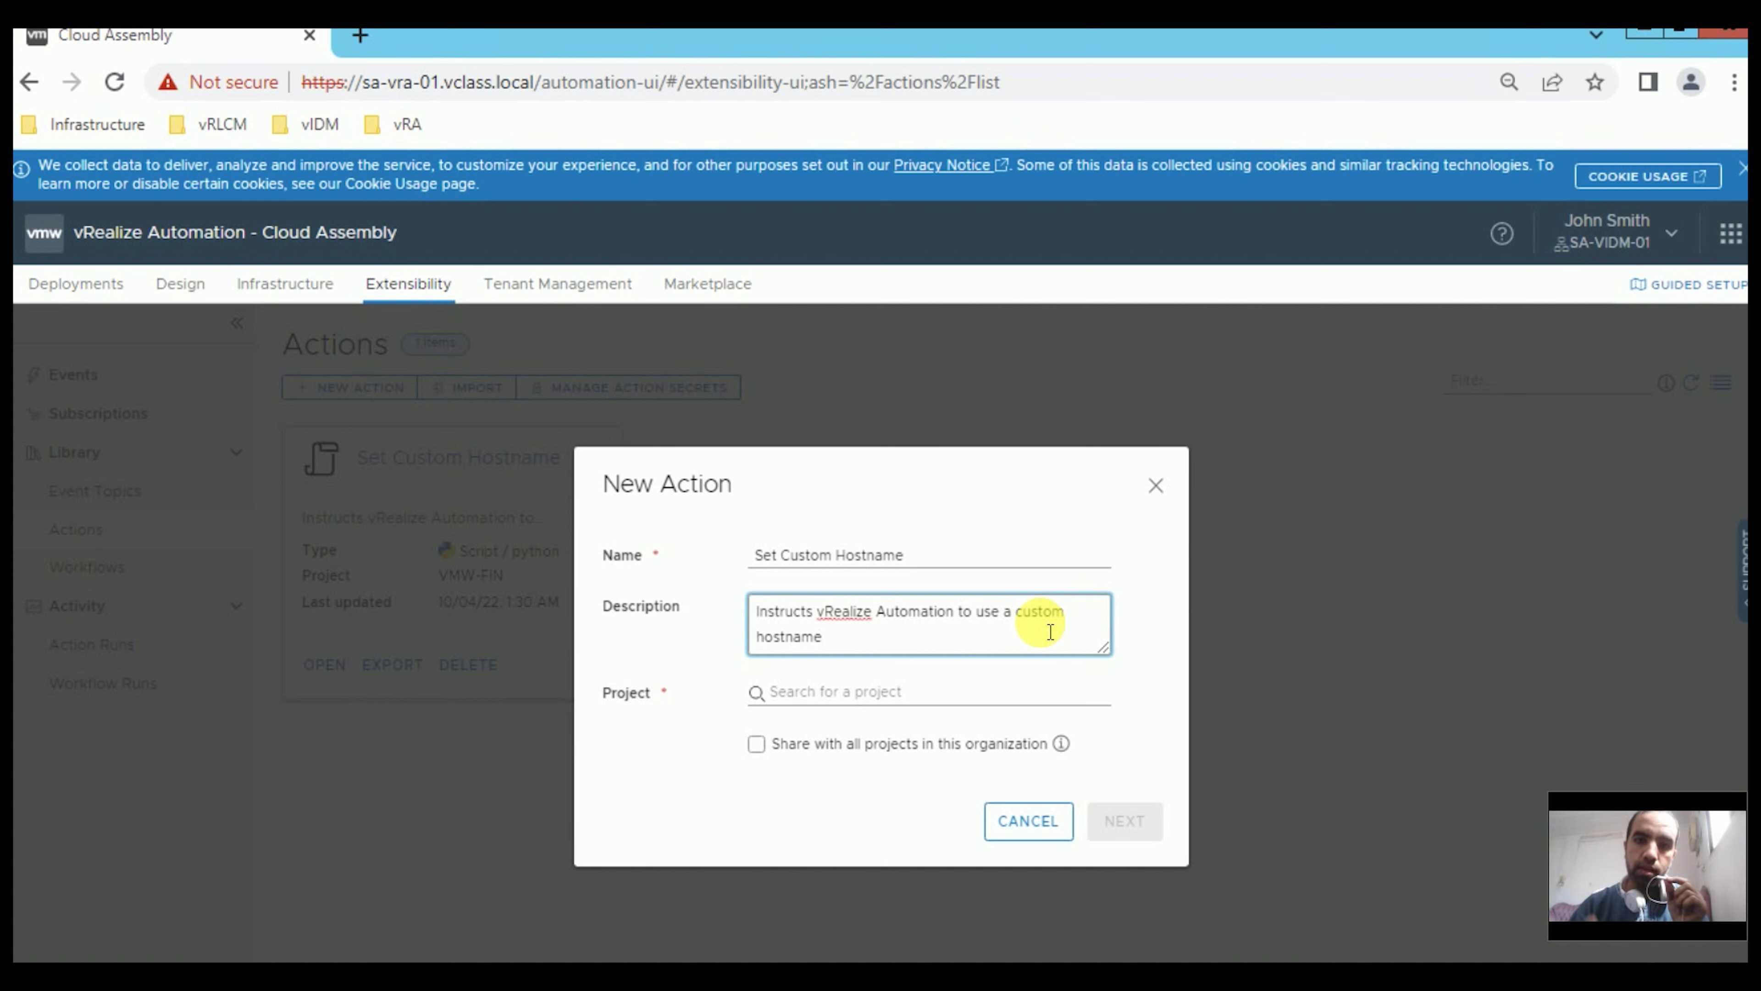
{"action": "left_click", "coordinate": [847, 697]}
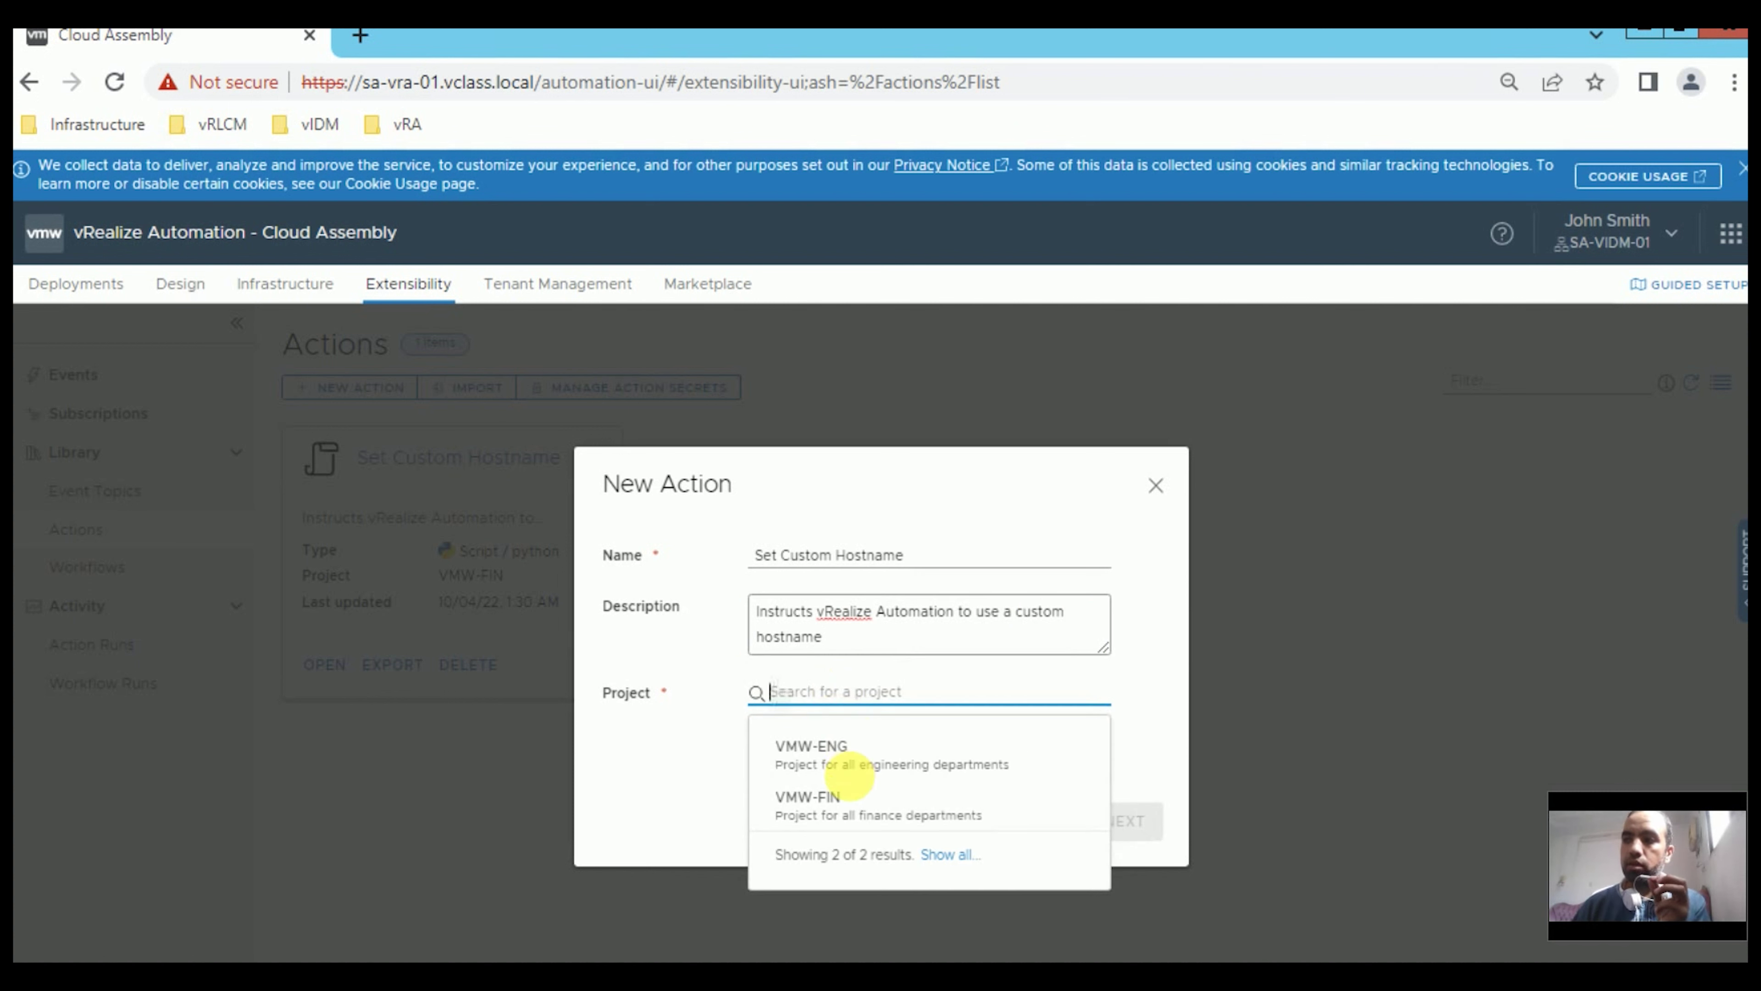
{"action": "left_click", "coordinate": [814, 795]}
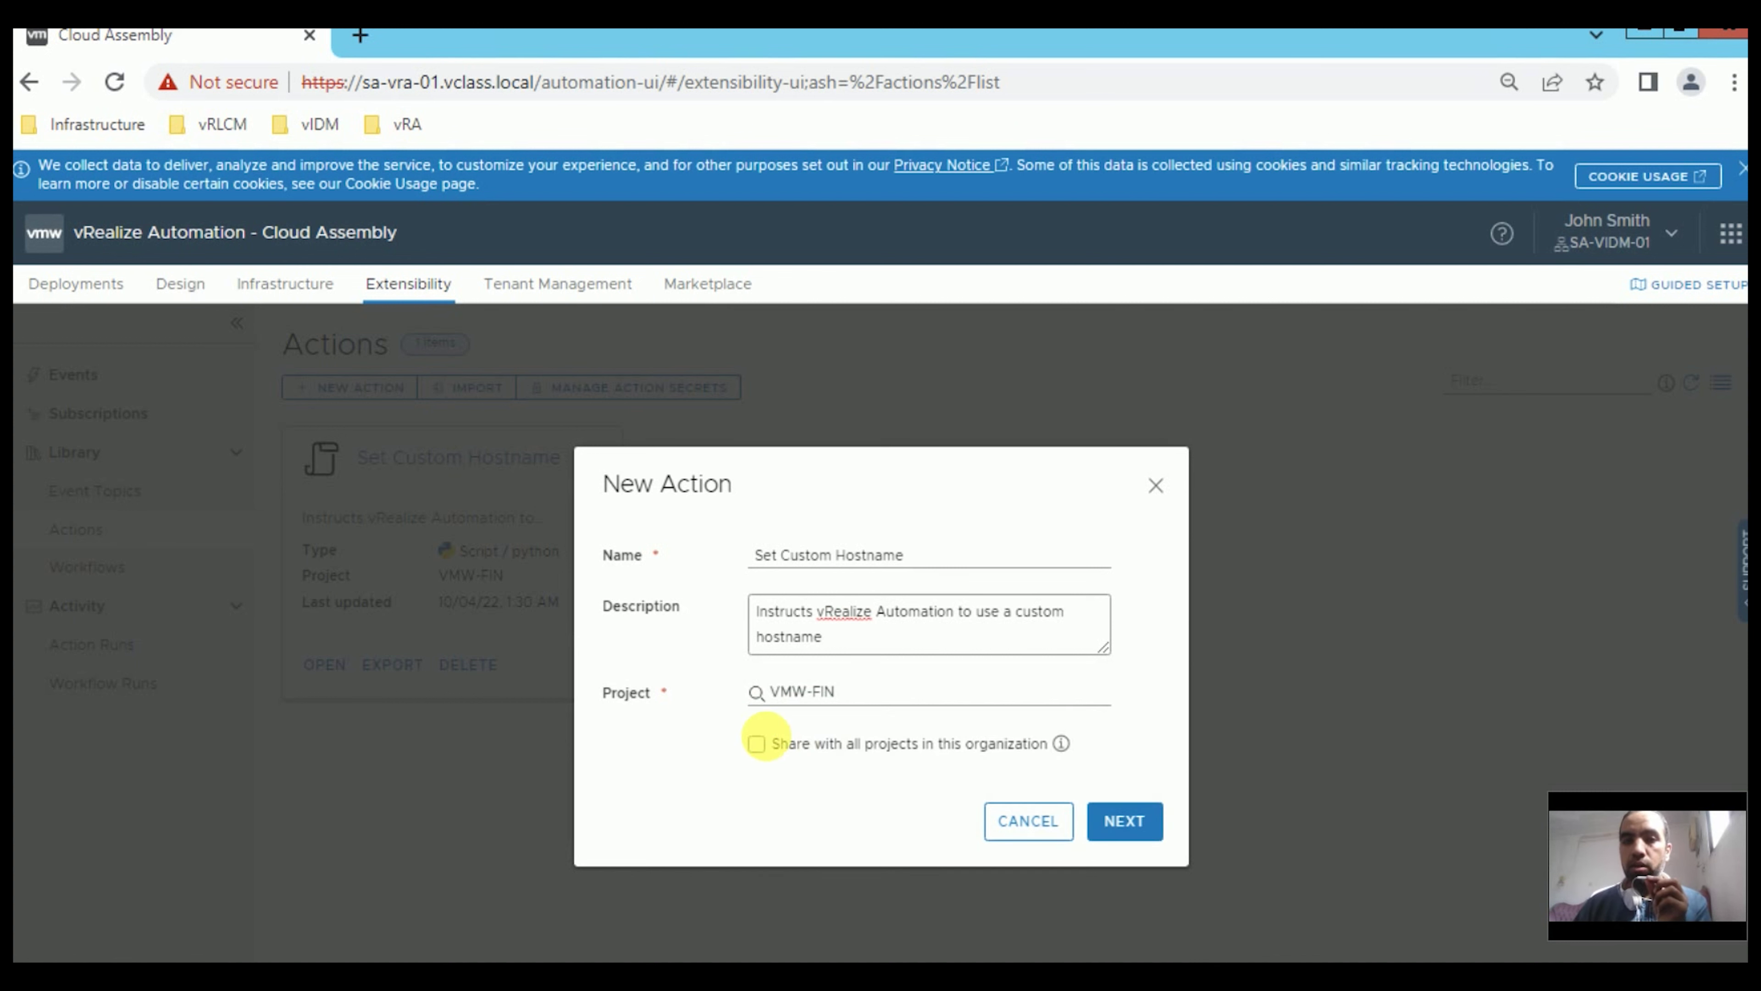
{"action": "left_click", "coordinate": [1127, 821]}
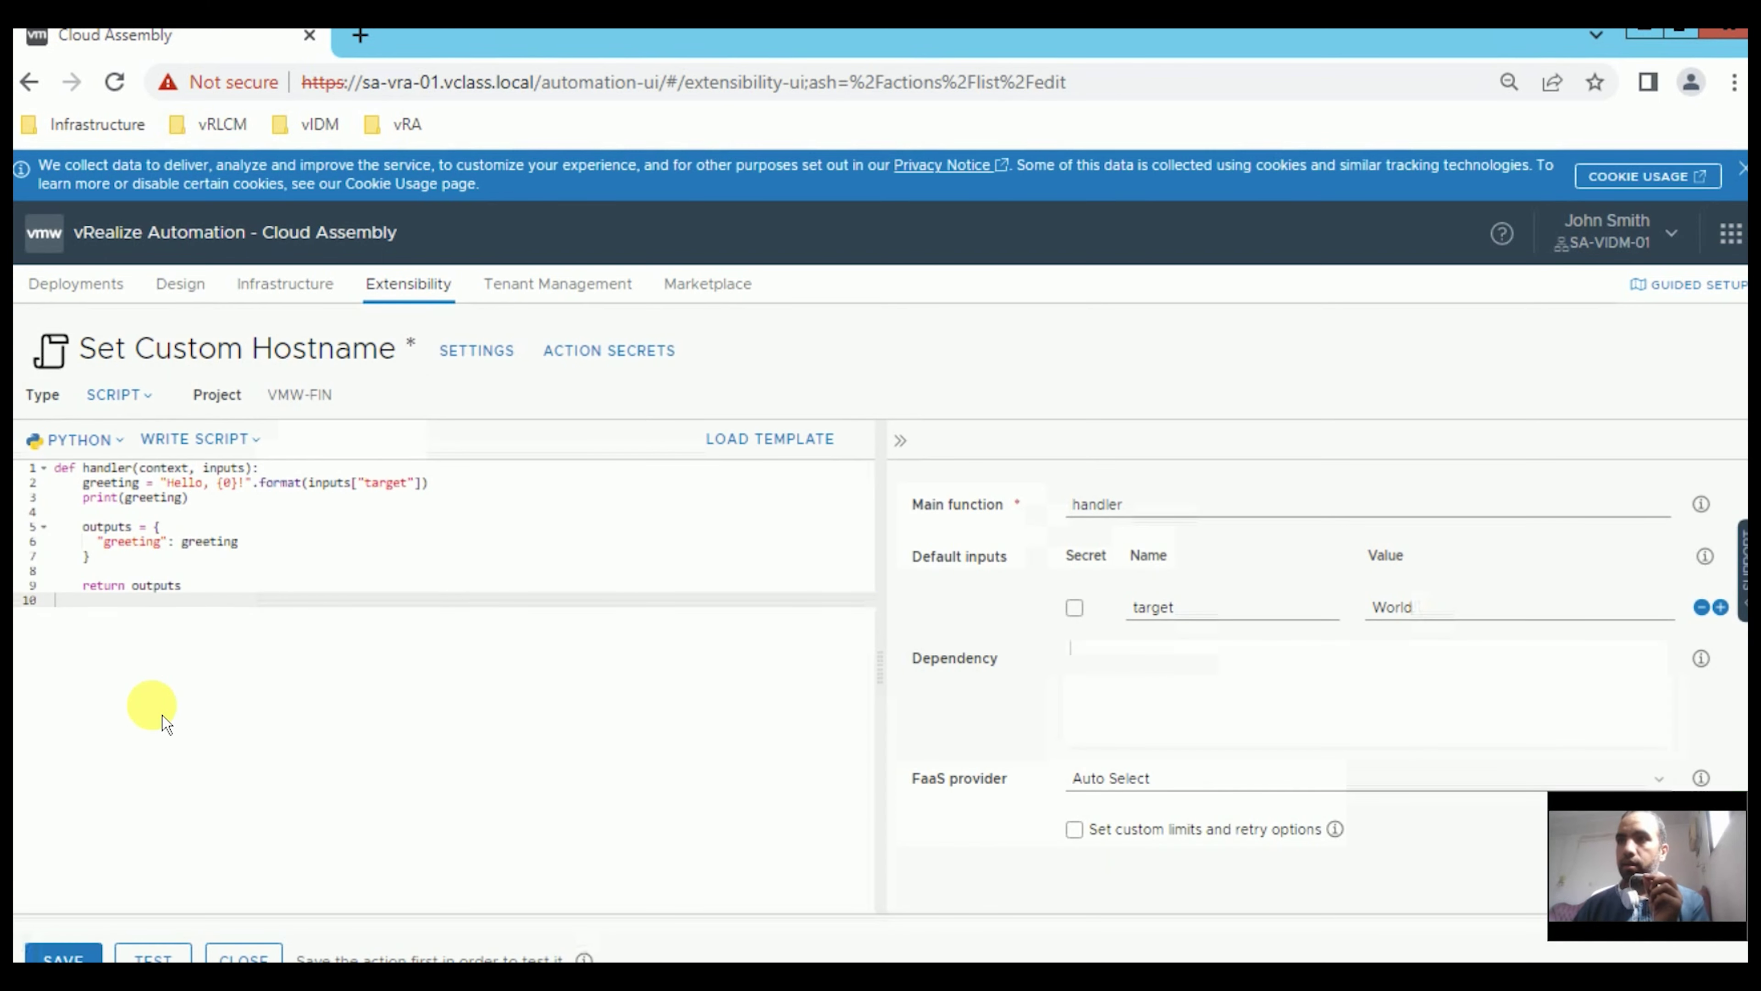
Keep the action type as Script and set its FaaS provider to On Prem.
{"action": "left_click", "coordinate": [131, 407]}
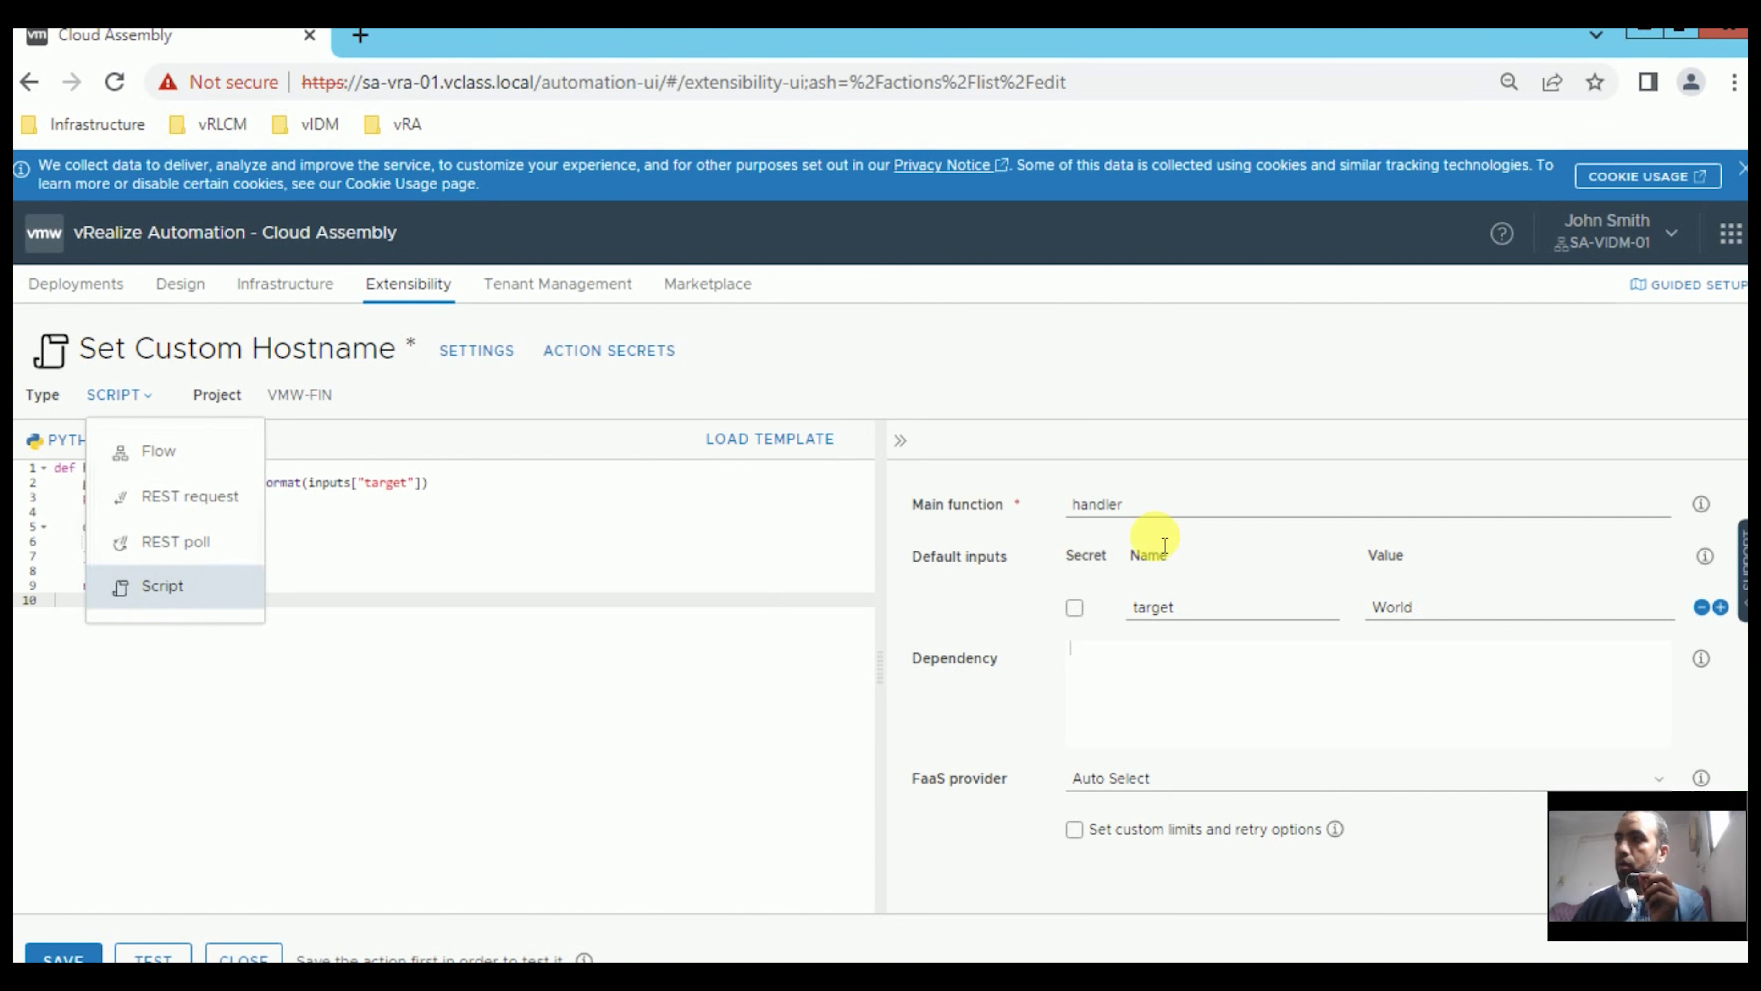
{"action": "key", "text": "Escape"}
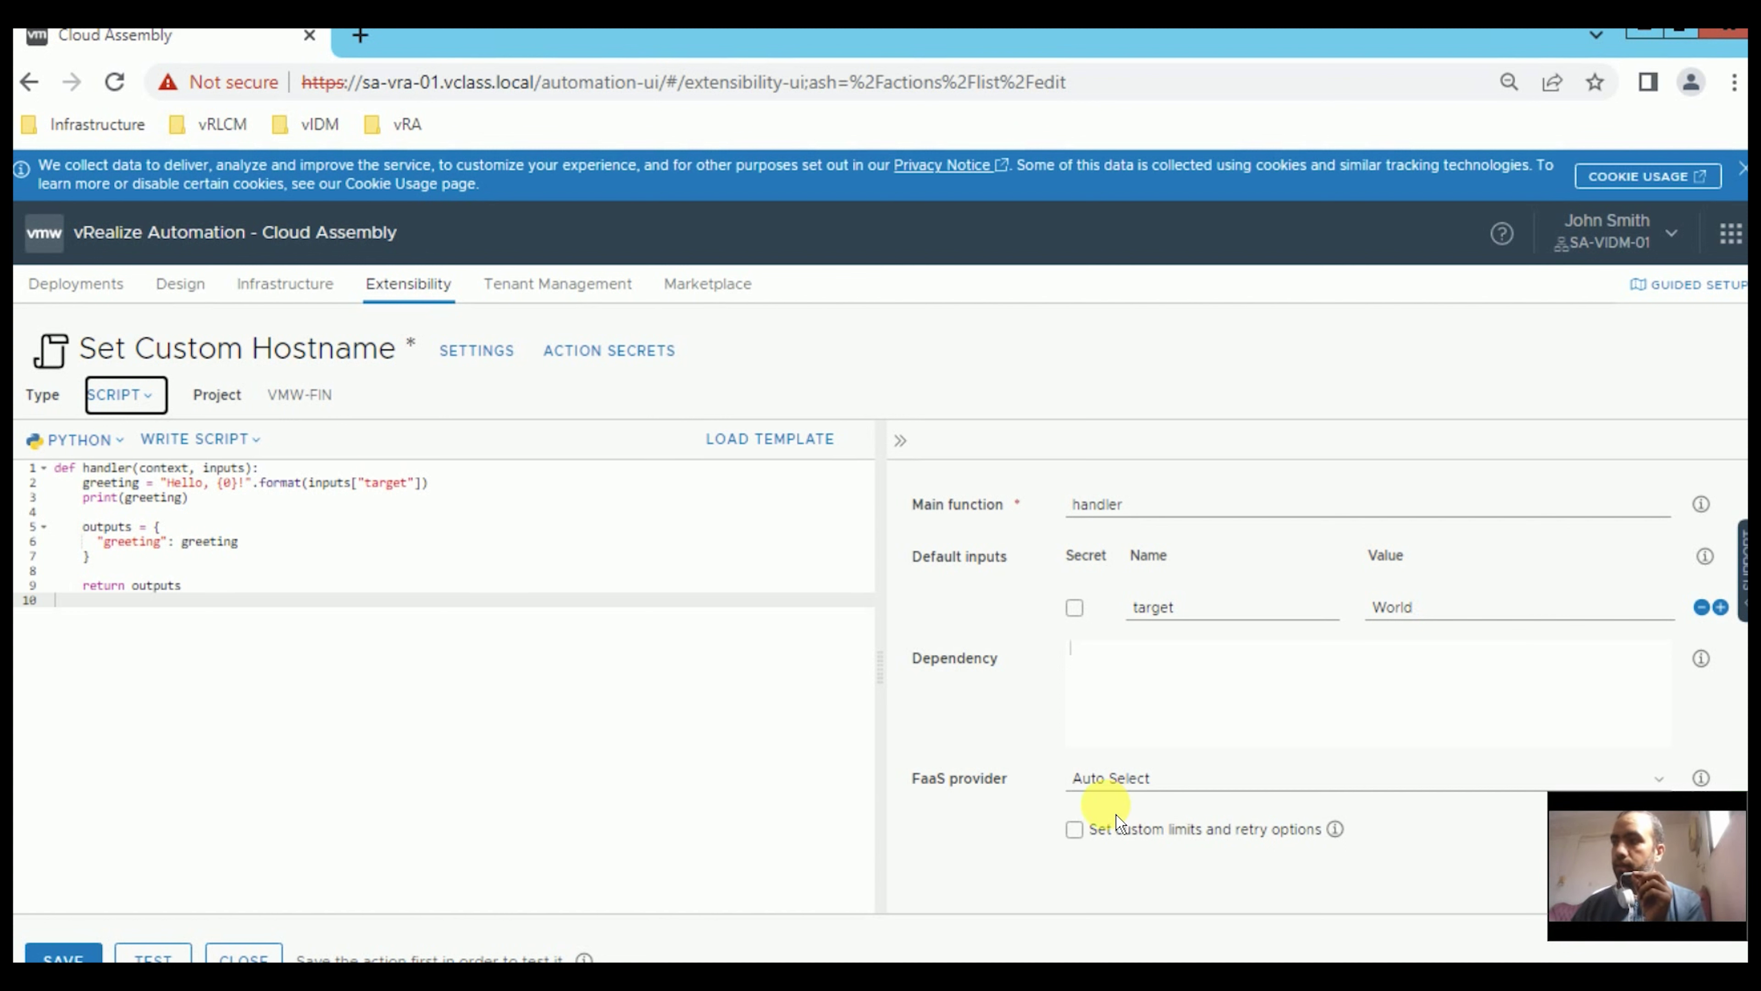
{"action": "left_click", "coordinate": [1135, 779]}
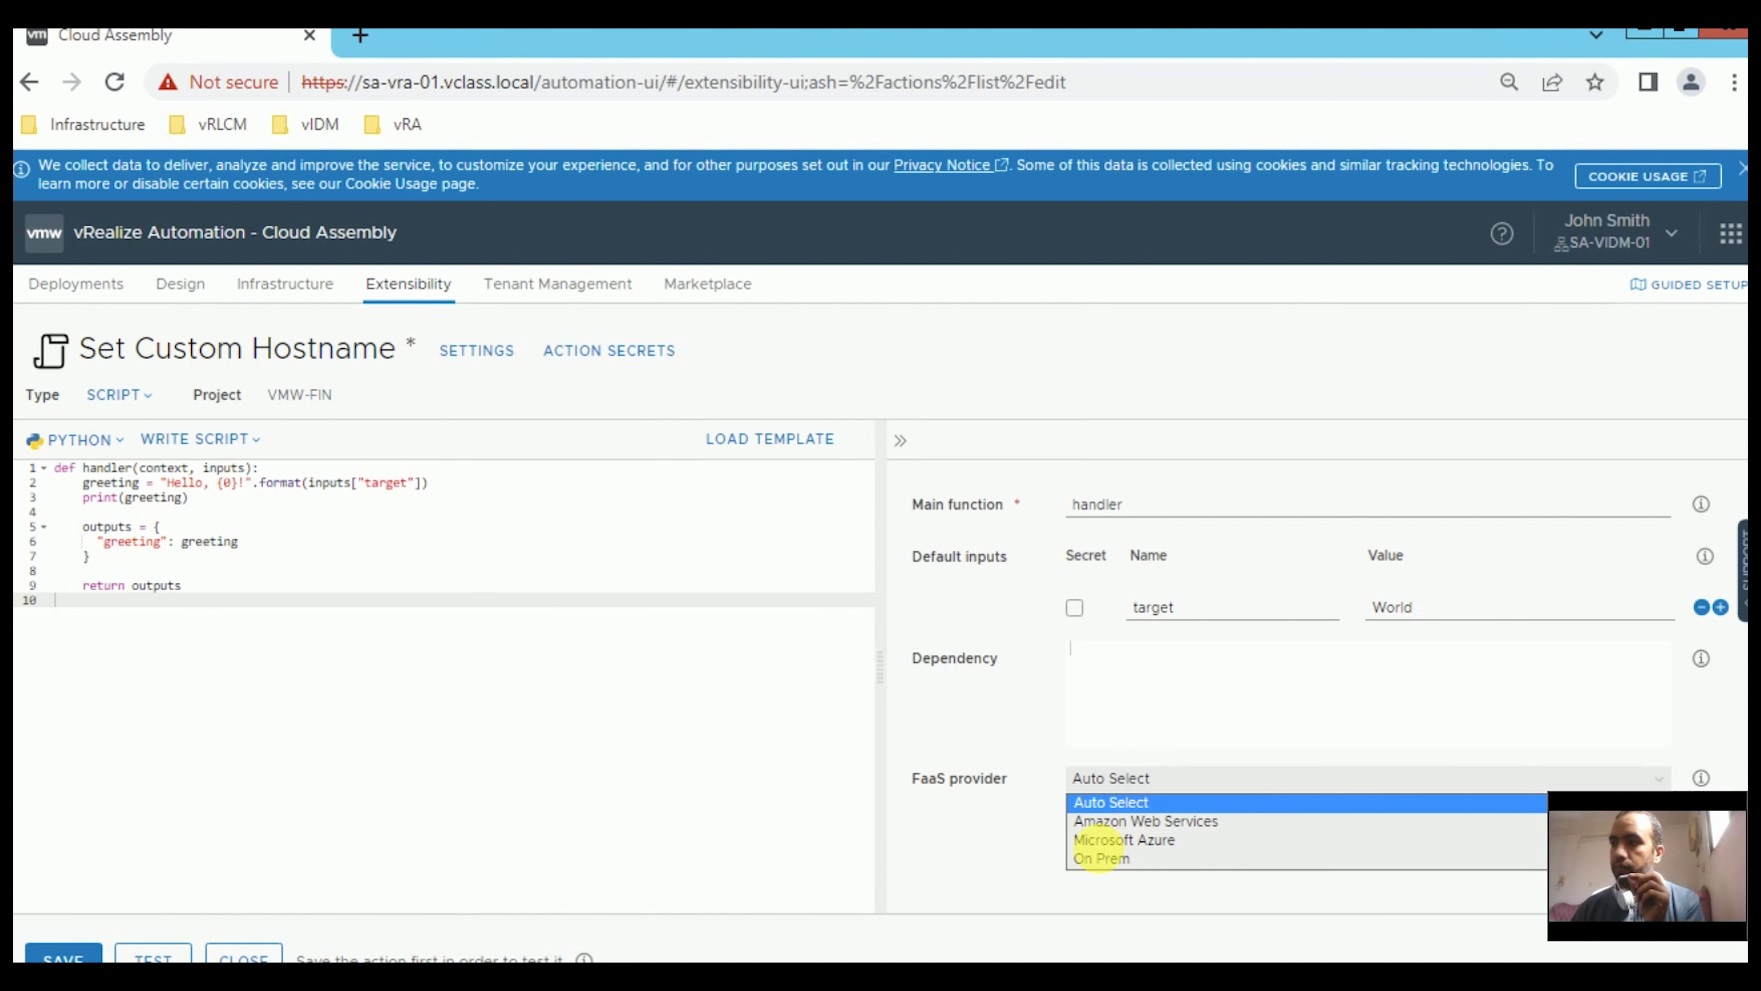
{"action": "left_click", "coordinate": [1110, 863]}
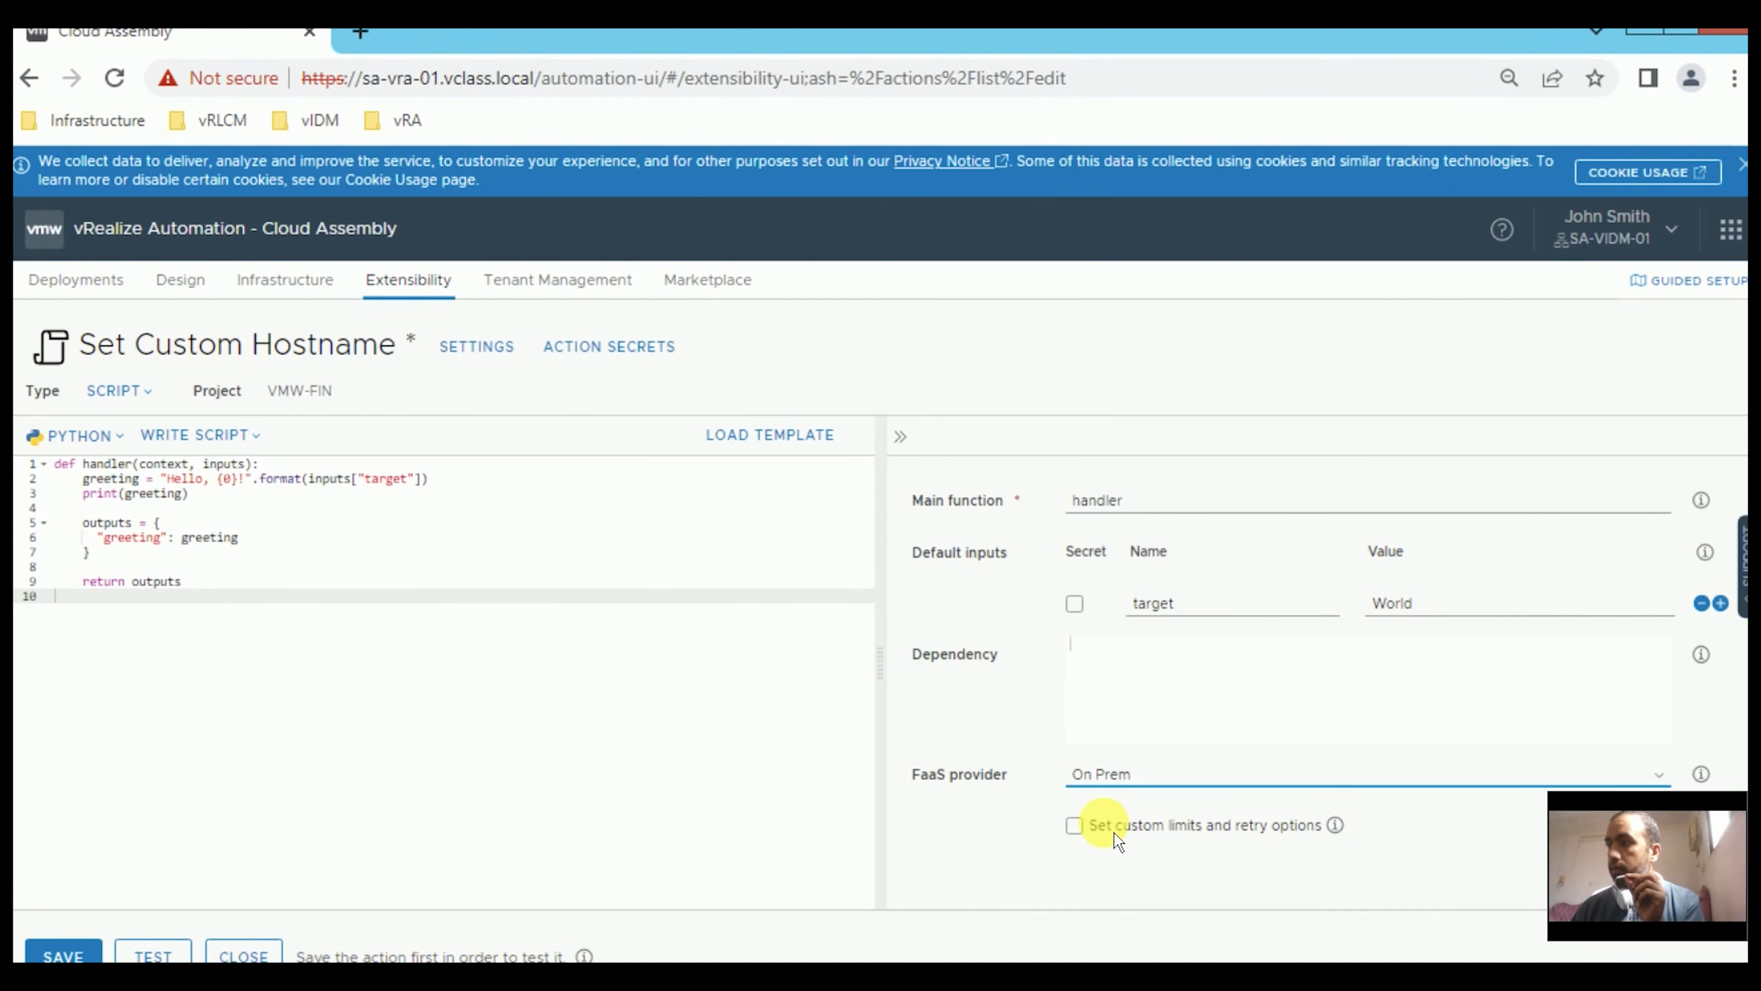
Enable custom limits and retry options for the action and set the timeout to 240 seconds.
{"action": "left_click", "coordinate": [1074, 825]}
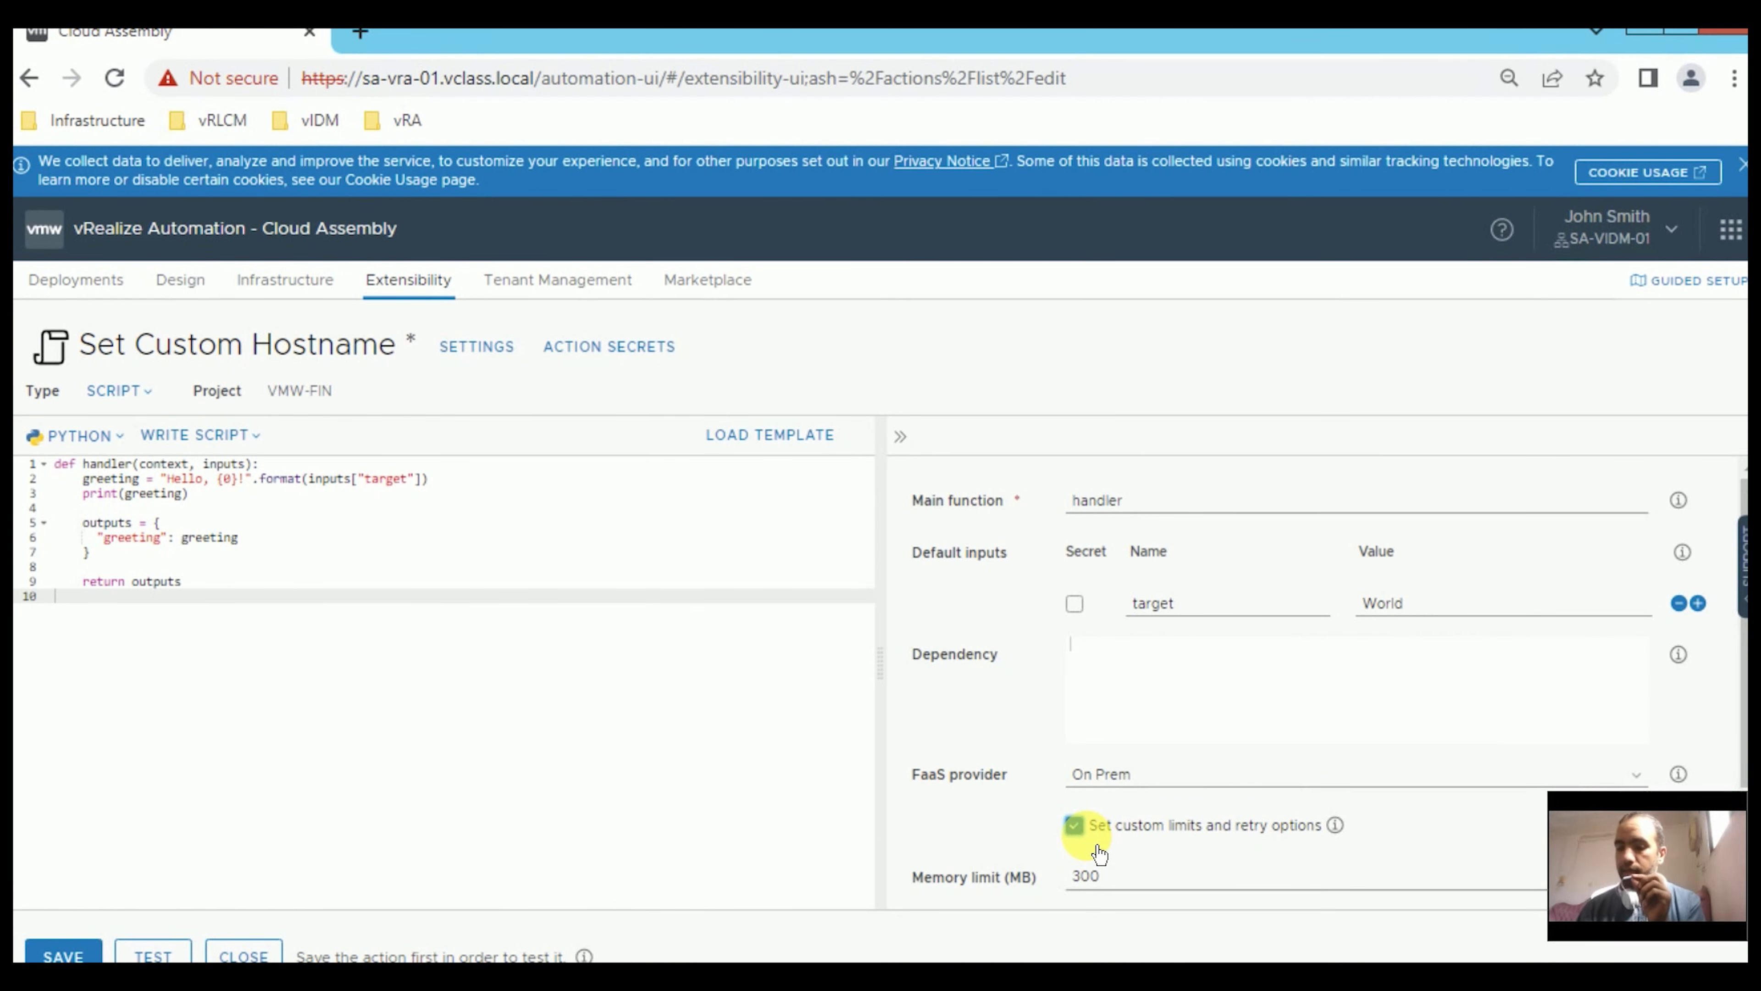
{"action": "scroll", "coordinate": [1099, 854], "scroll_direction": "down", "scroll_amount": 2}
{"action": "double_click", "coordinate": [1086, 791]}
{"action": "type", "text": "600"}
{"action": "double_click", "coordinate": [1100, 799]}
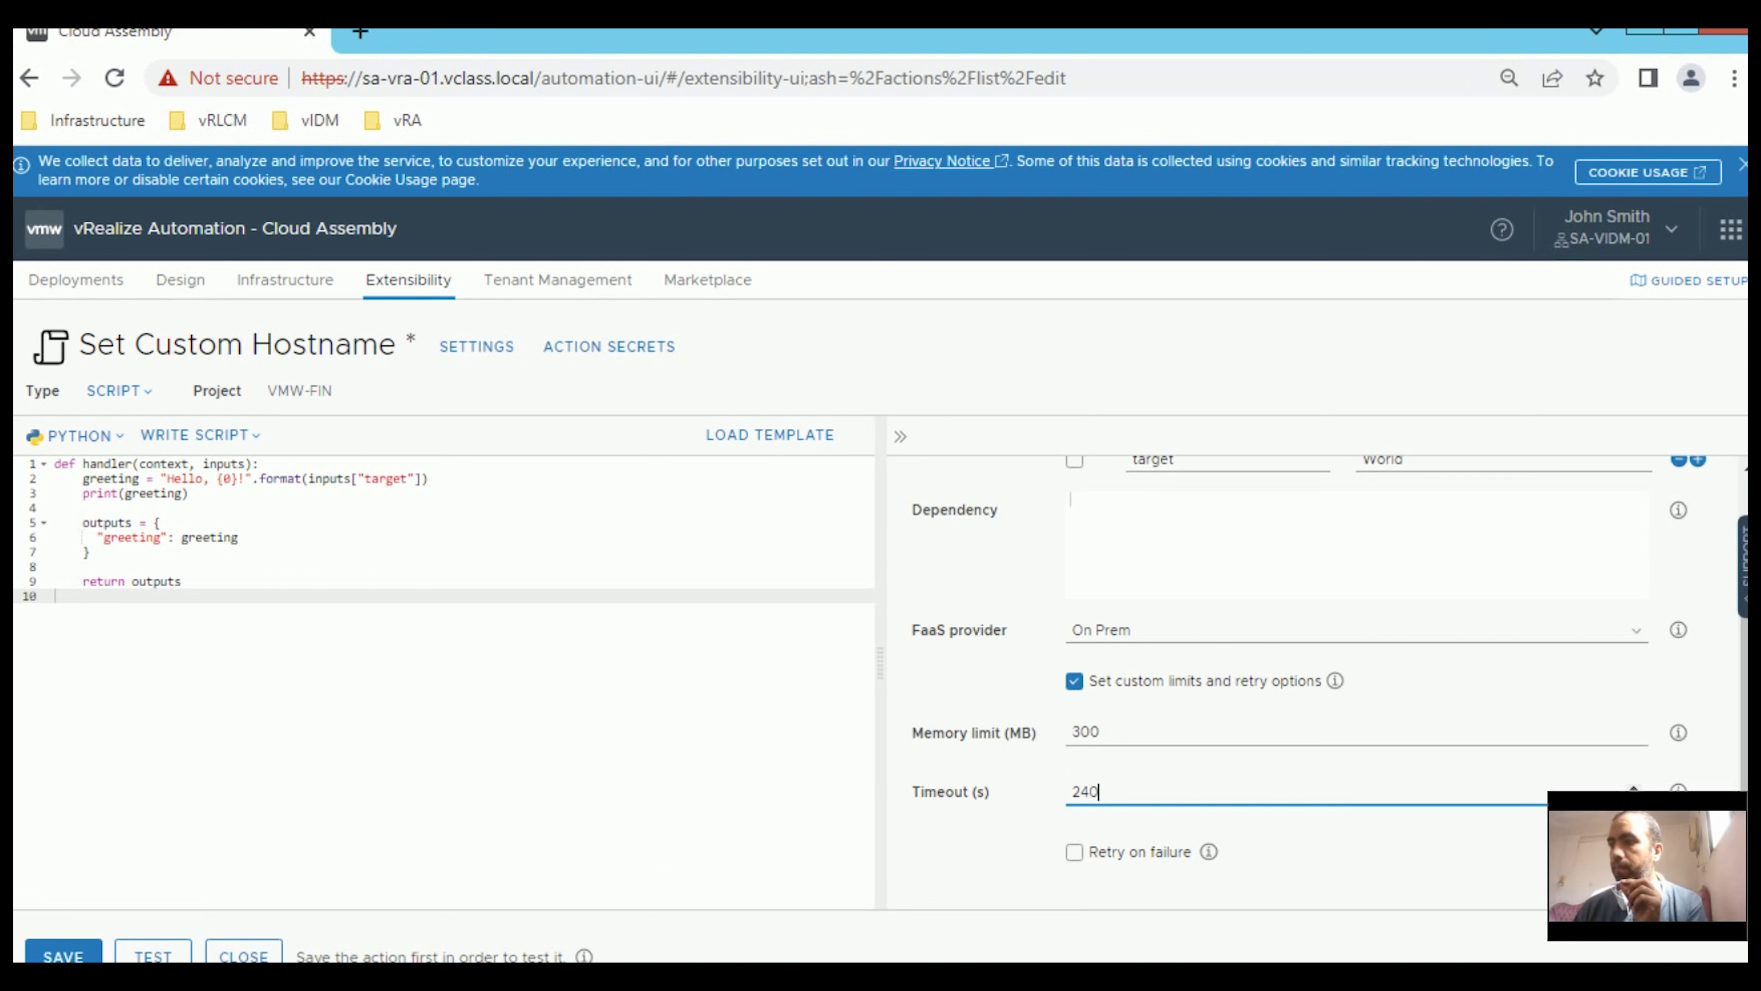
Keep Python as the script language and load the Rename VM template into the action.
{"action": "left_click", "coordinate": [74, 437]}
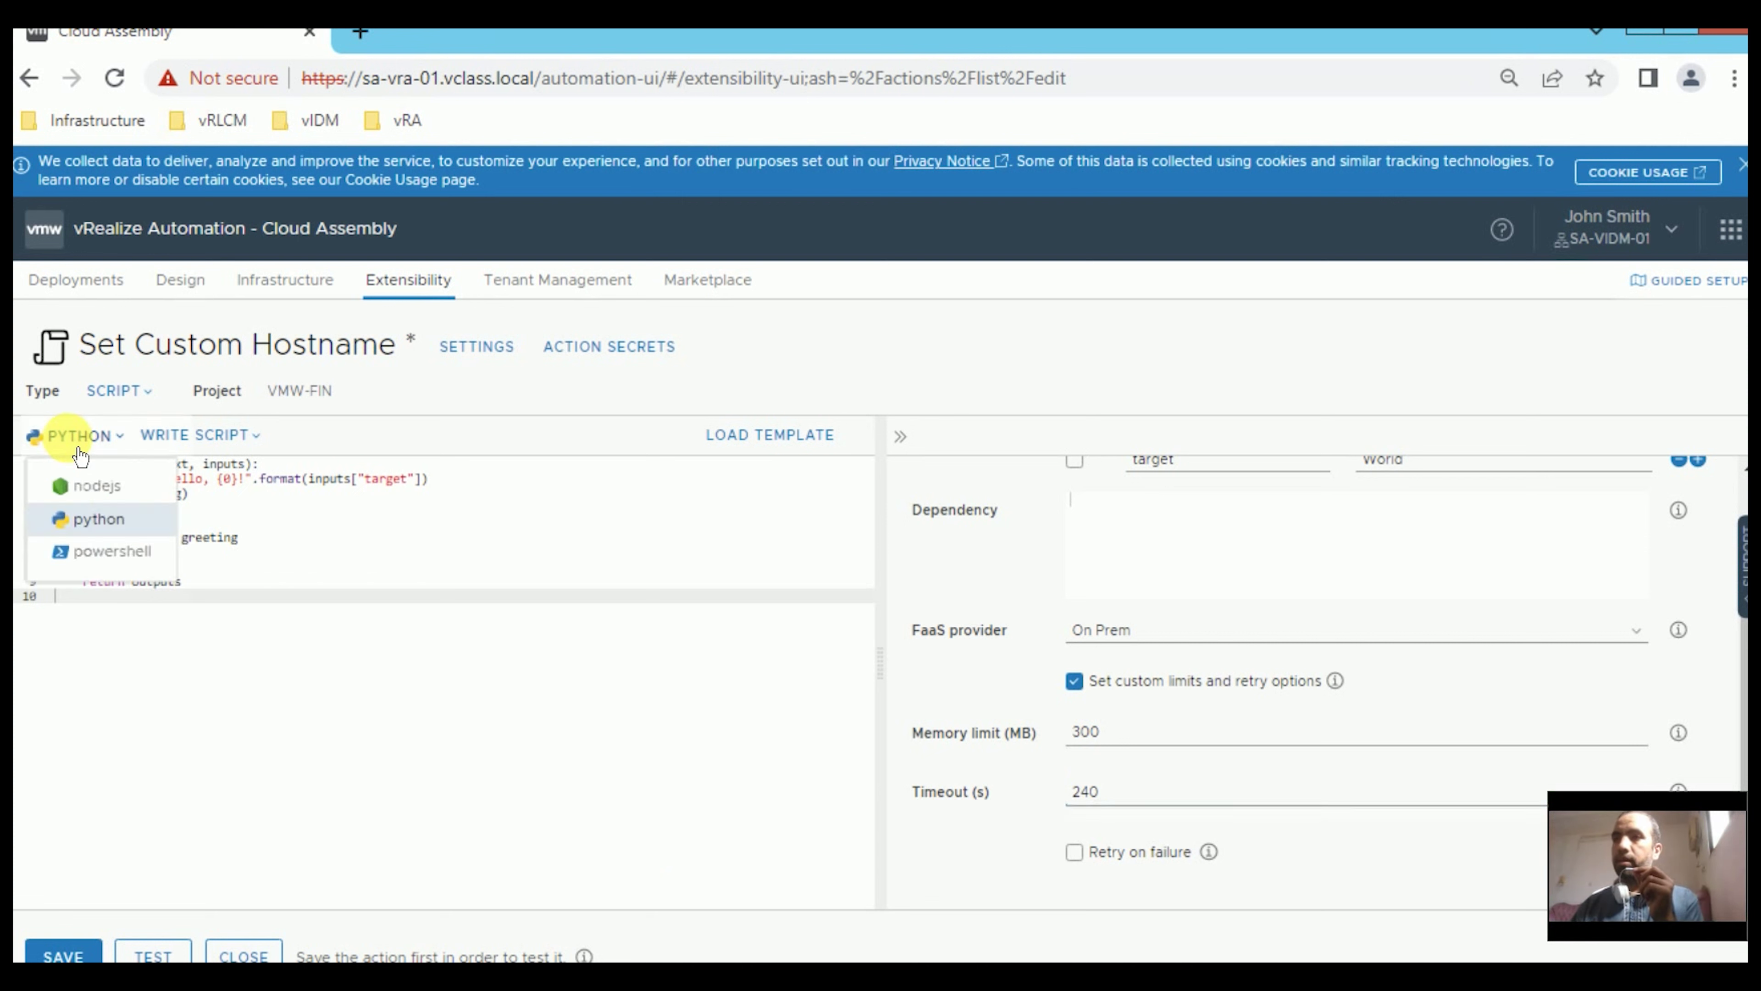
{"action": "left_click", "coordinate": [120, 534]}
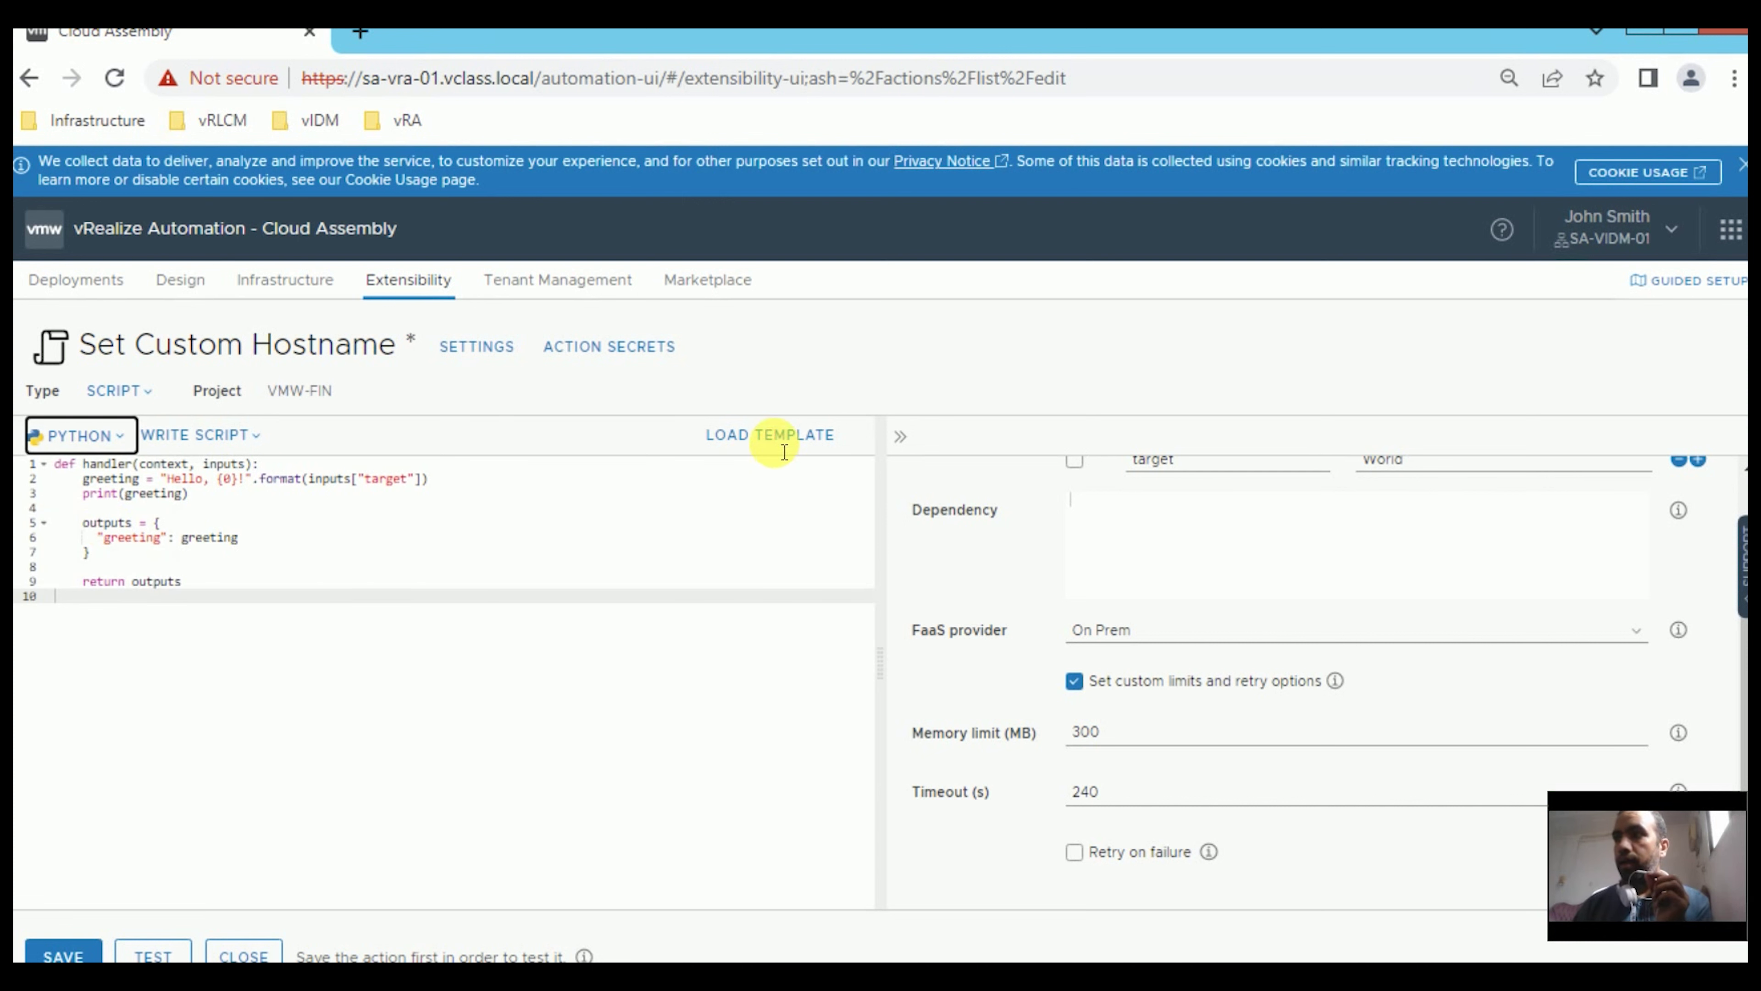
{"action": "left_click", "coordinate": [773, 436]}
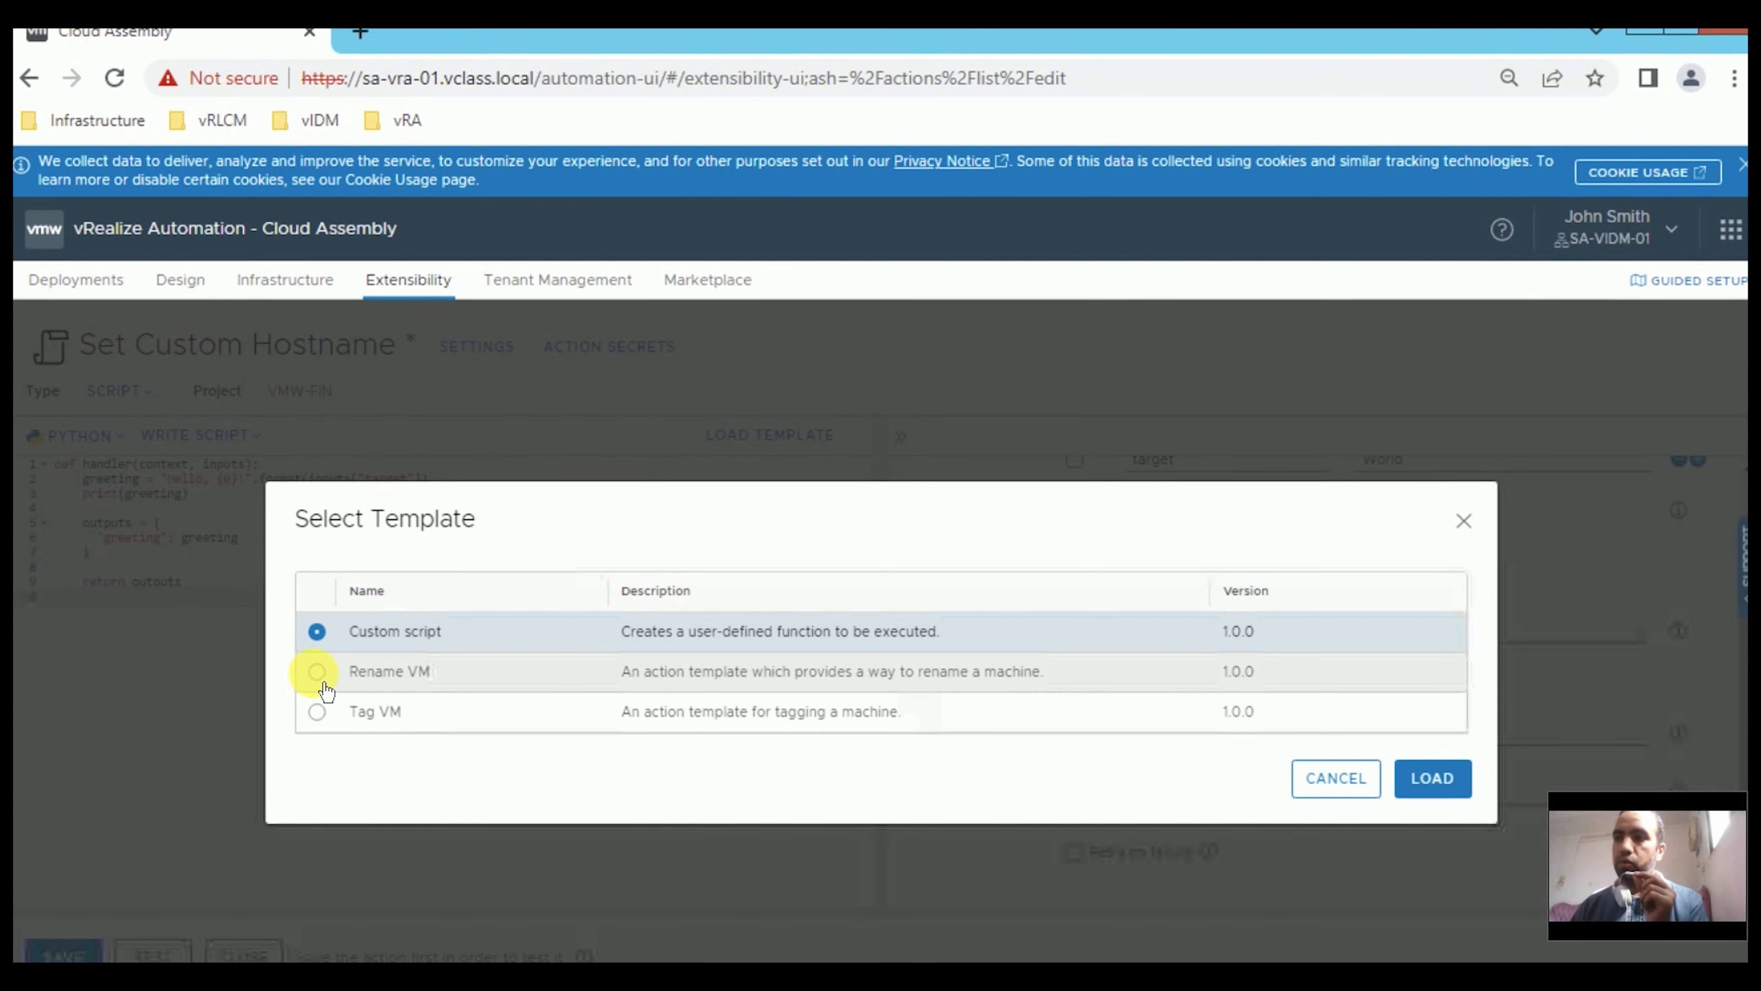
{"action": "left_click", "coordinate": [320, 677]}
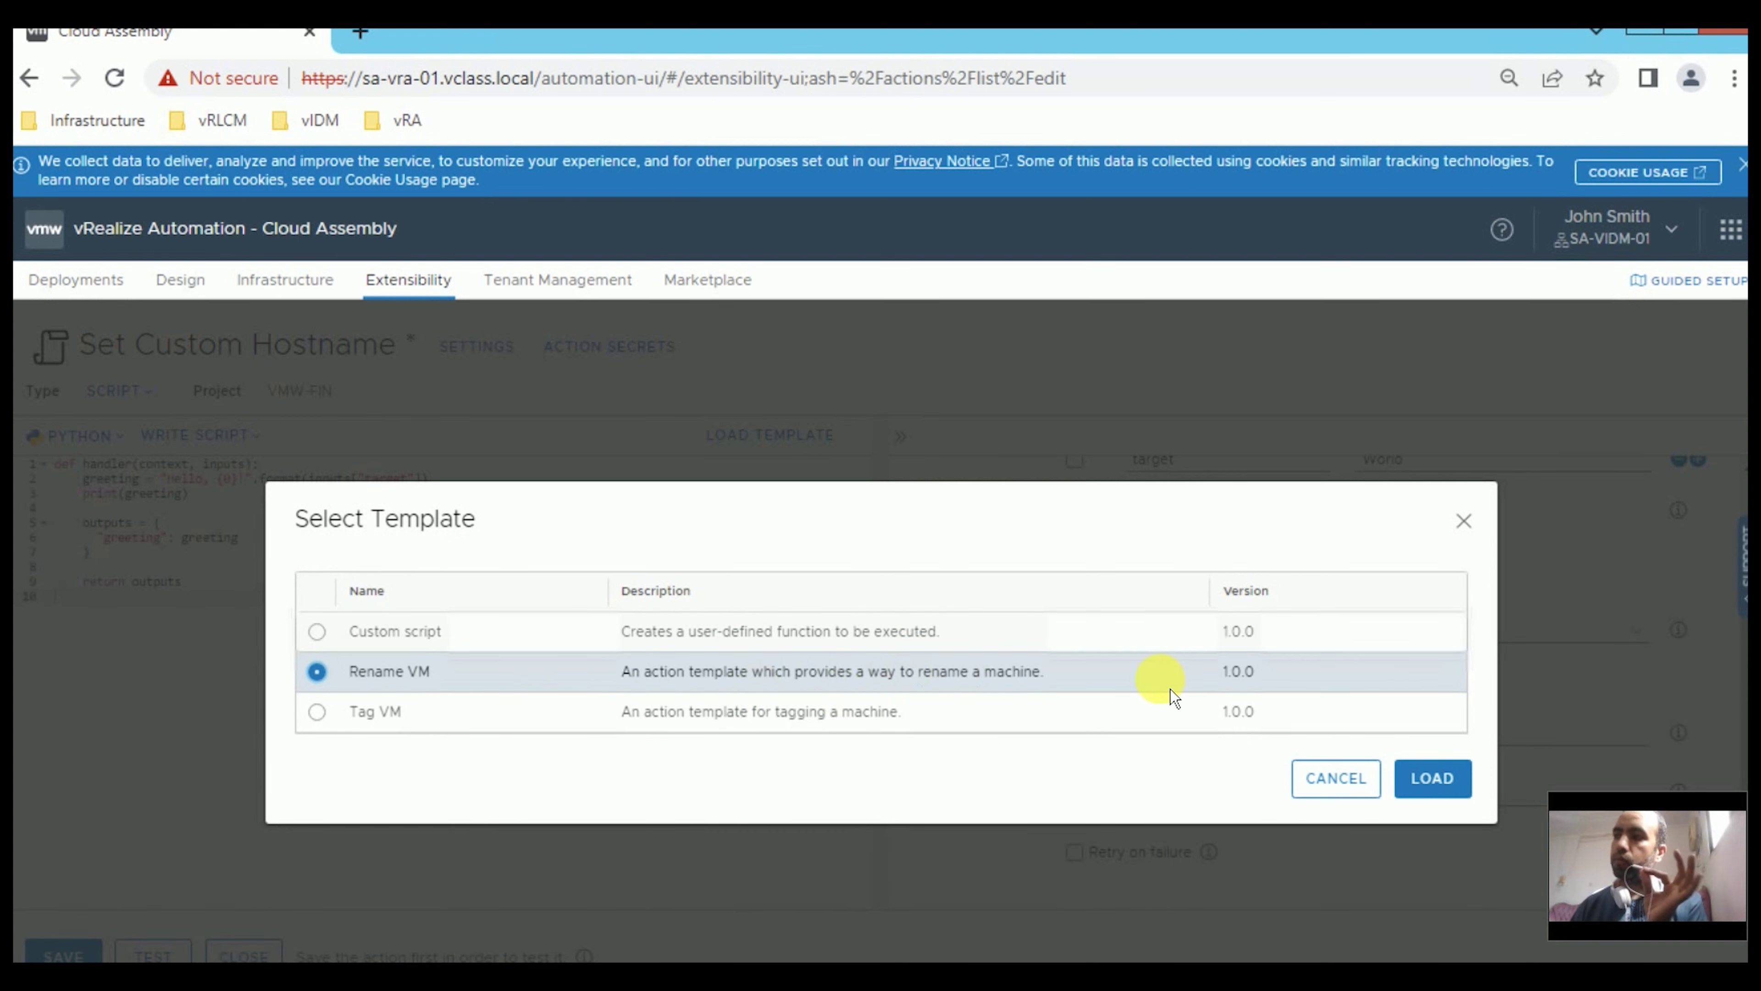
{"action": "left_click", "coordinate": [1436, 777]}
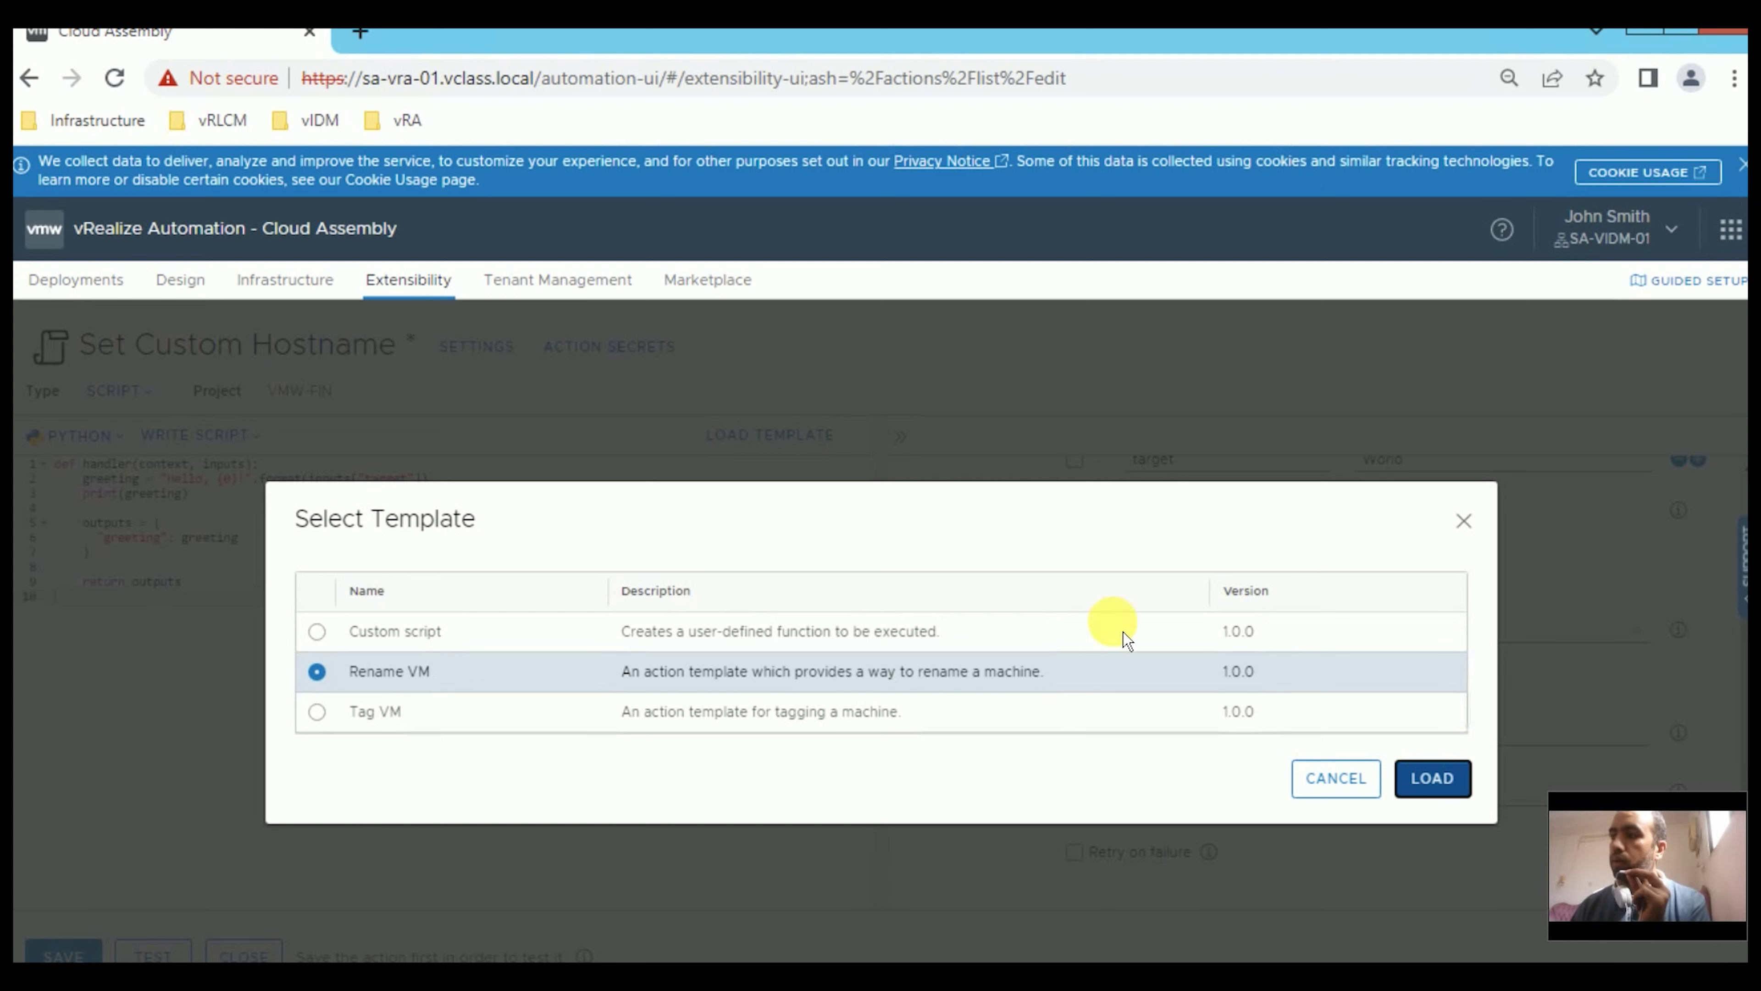
{"action": "left_click", "coordinate": [1431, 777]}
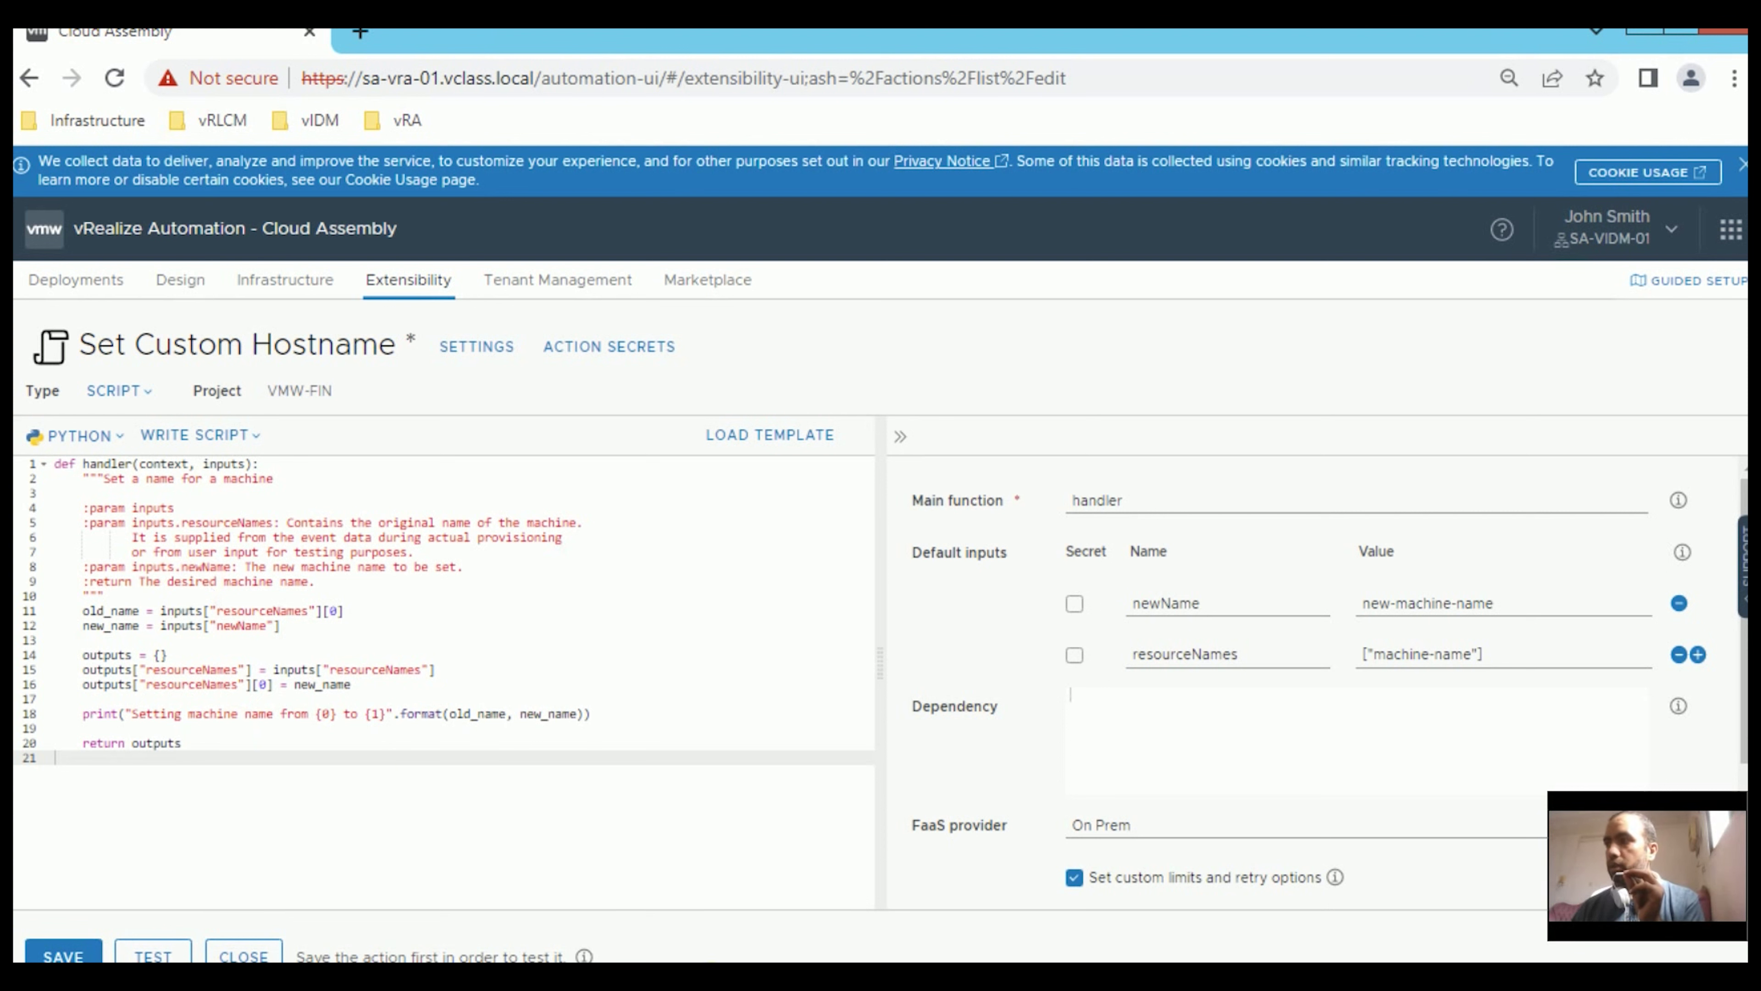
Rename the script's handler function to nameChange and set the action's main function to the same name.
{"action": "key", "text": "ctrl+z"}
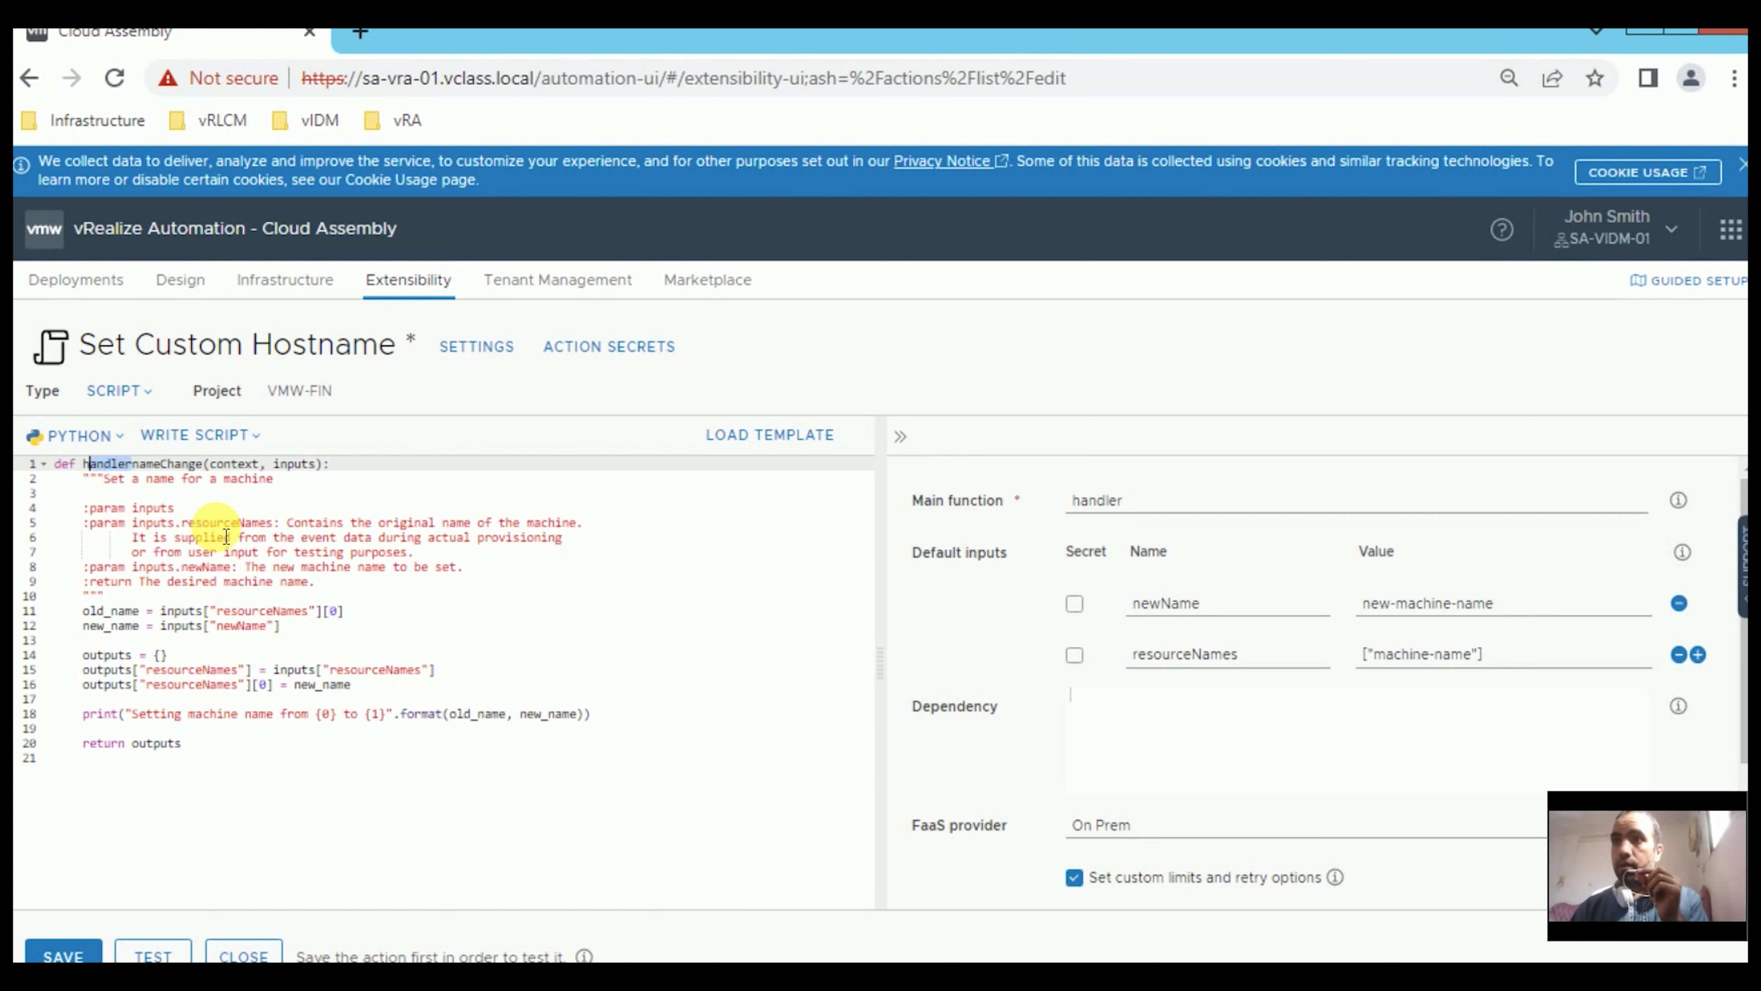
{"action": "key", "text": "BackSpace"}
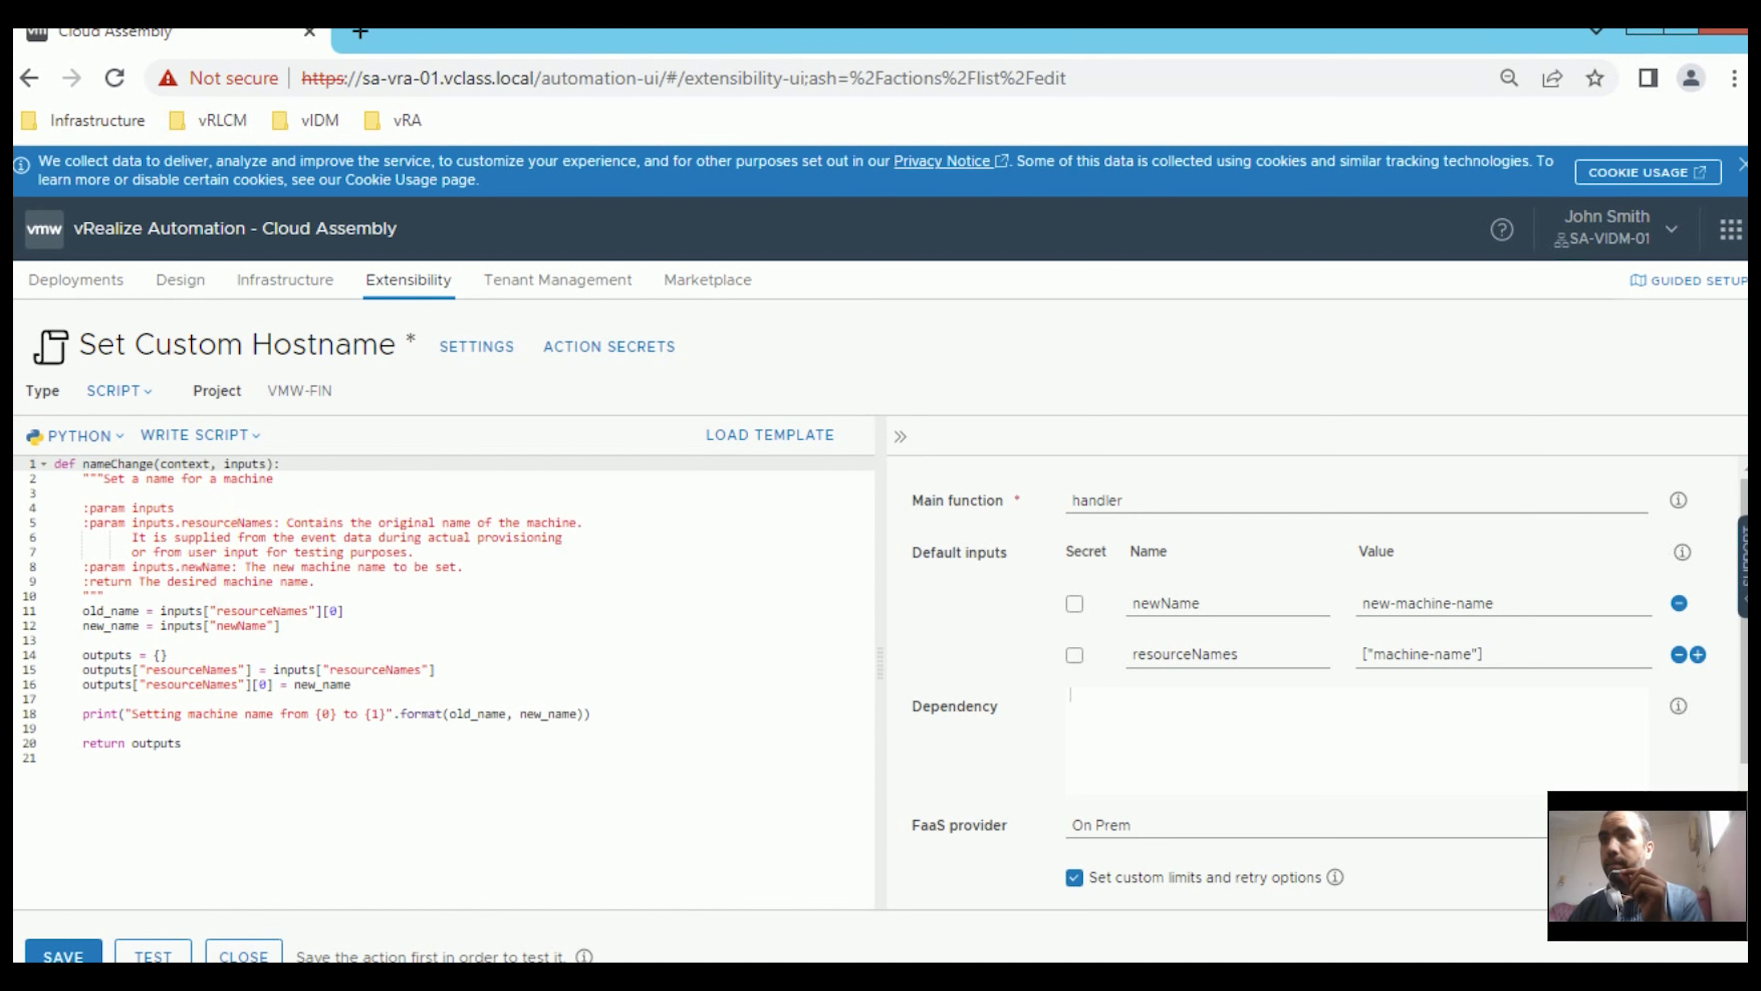
{"action": "double_click", "coordinate": [128, 466]}
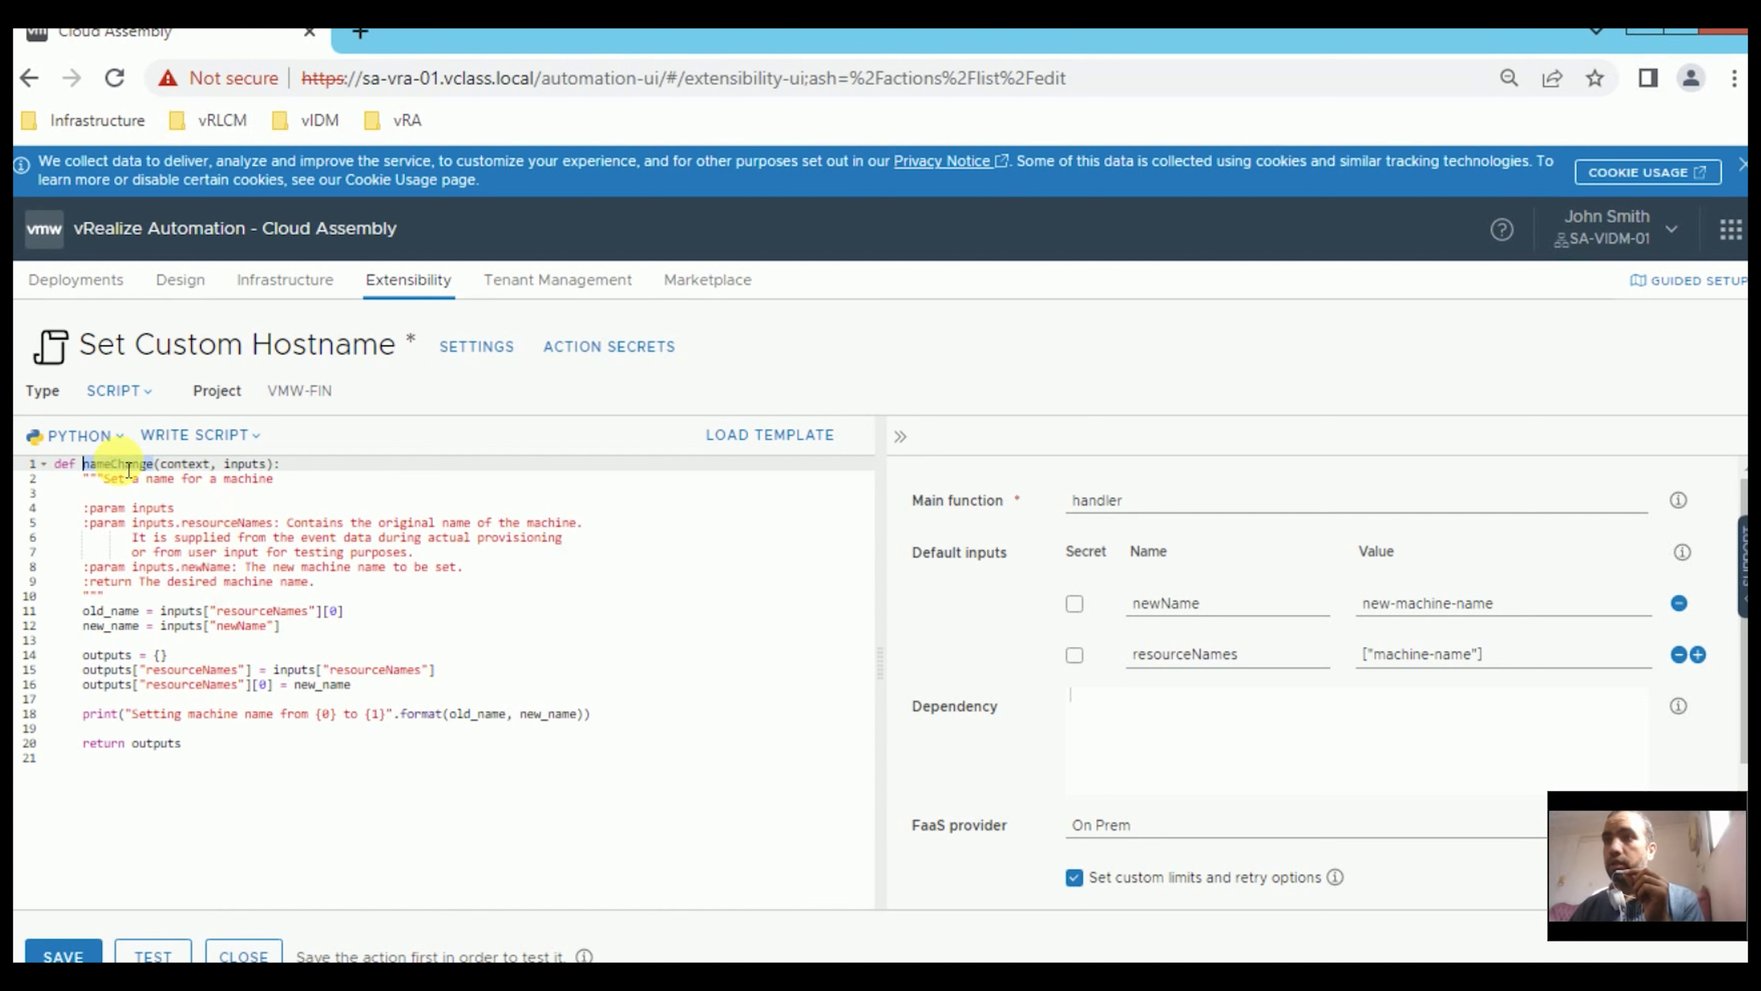
{"action": "right_click", "coordinate": [143, 465]}
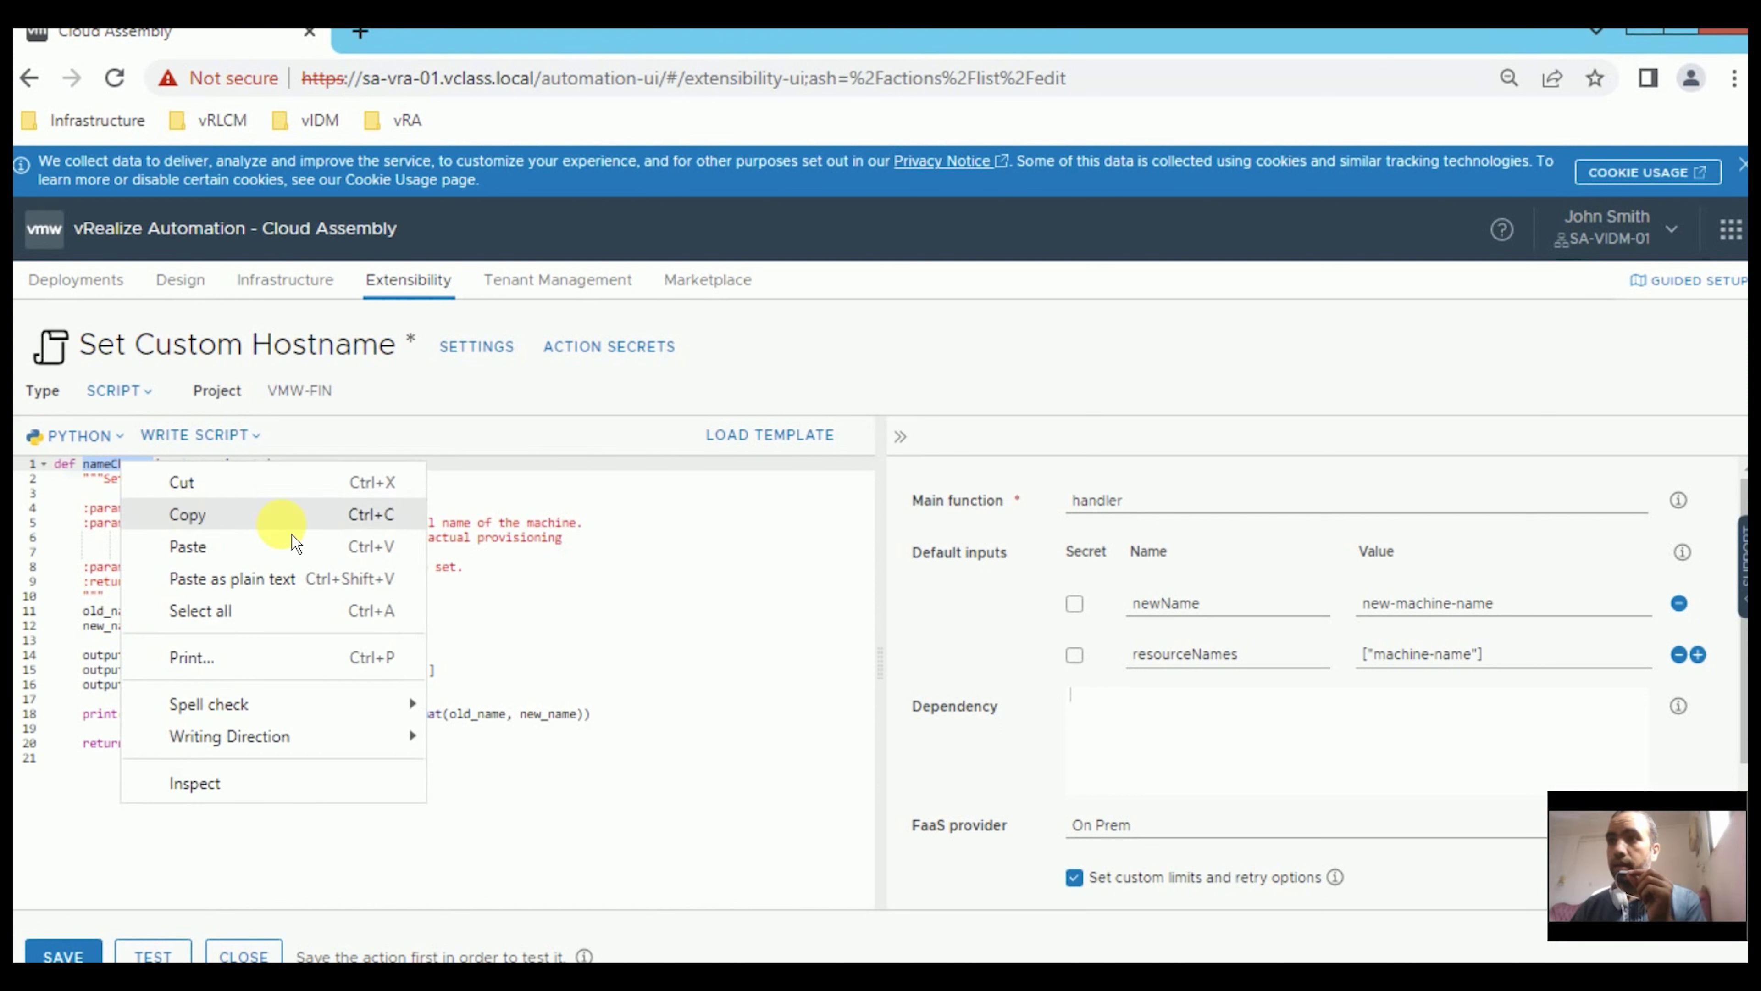
{"action": "left_click", "coordinate": [278, 517]}
{"action": "double_click", "coordinate": [1093, 493]}
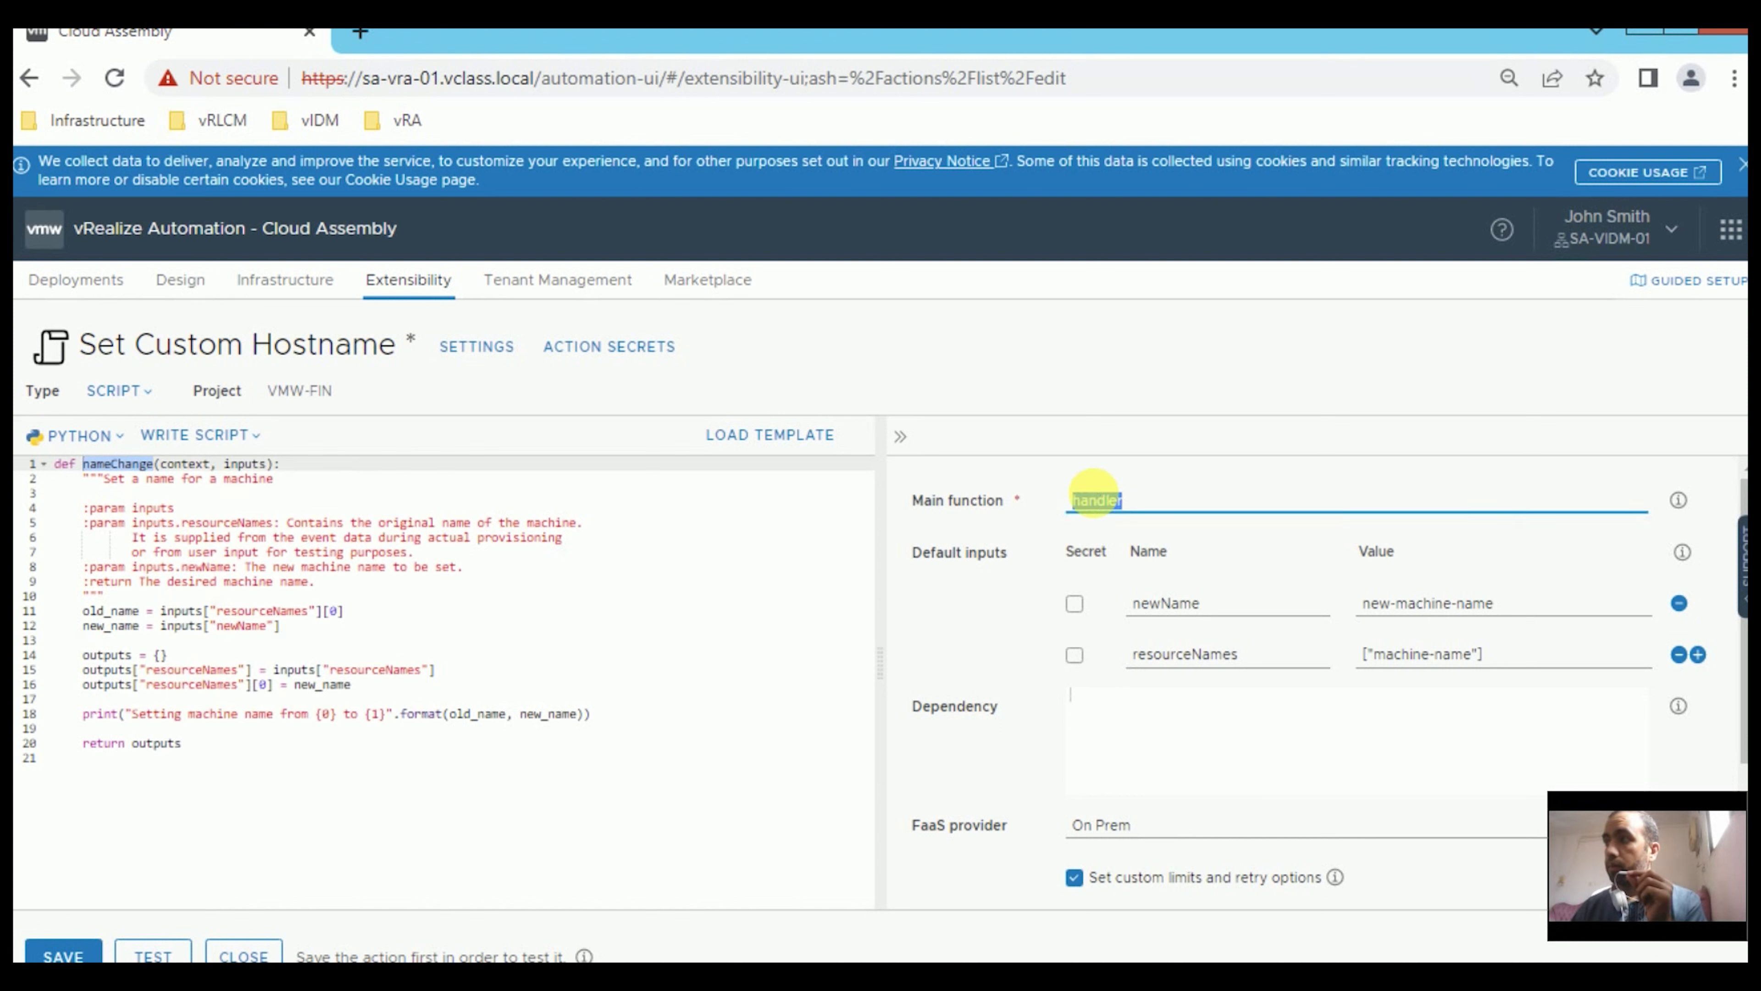
{"action": "right_click", "coordinate": [1094, 496]}
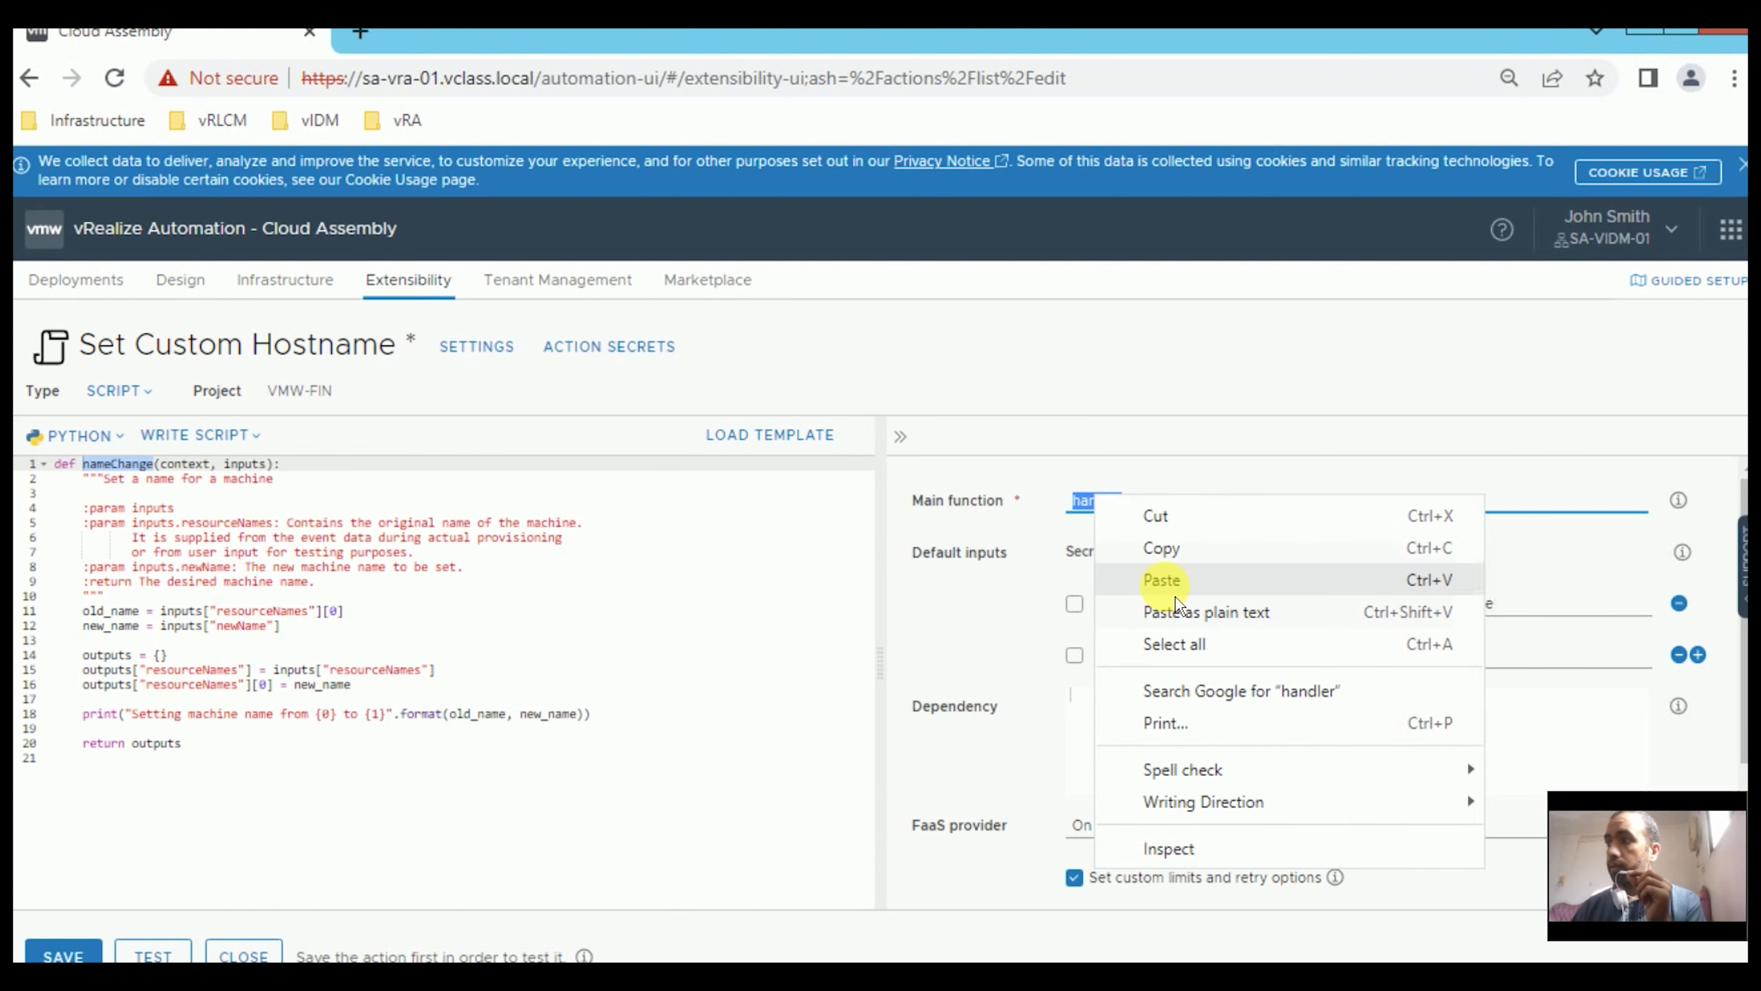
{"action": "left_click", "coordinate": [1167, 582]}
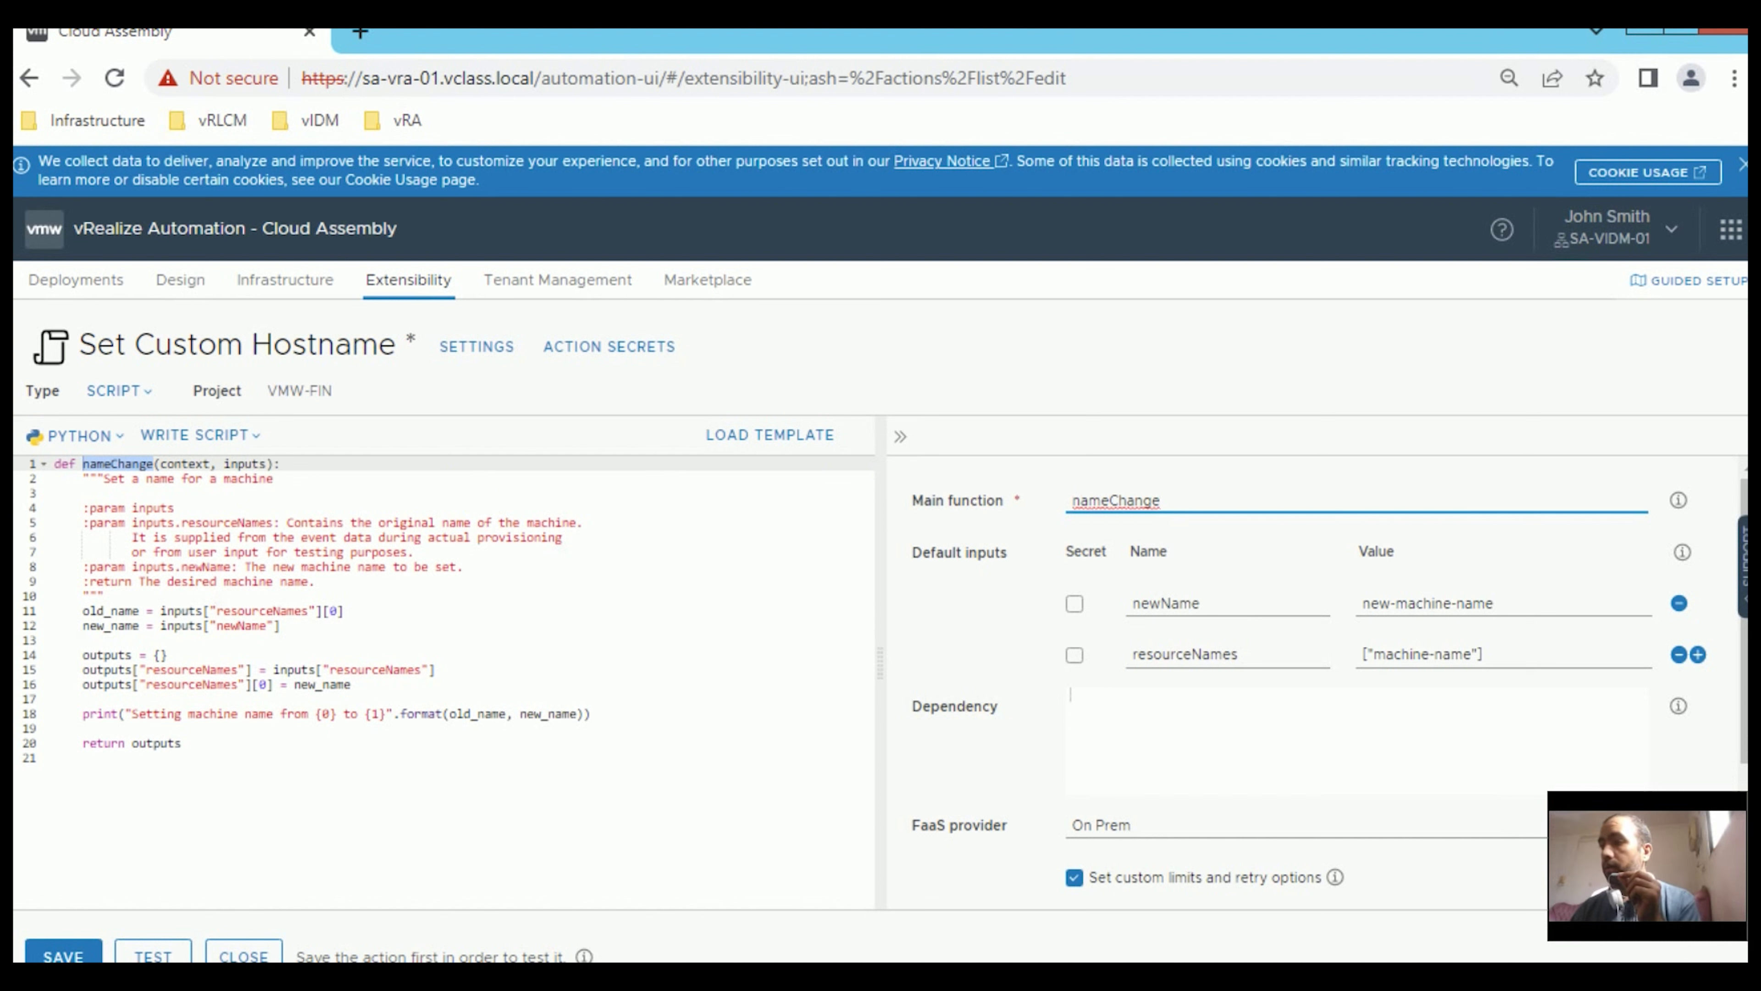
Set new_name in the script to inputs["customProperties"]["machineNameCustomProperty"] and check the property name against the Set-Custom-Hostname cloud template.
{"action": "left_click", "coordinate": [129, 632]}
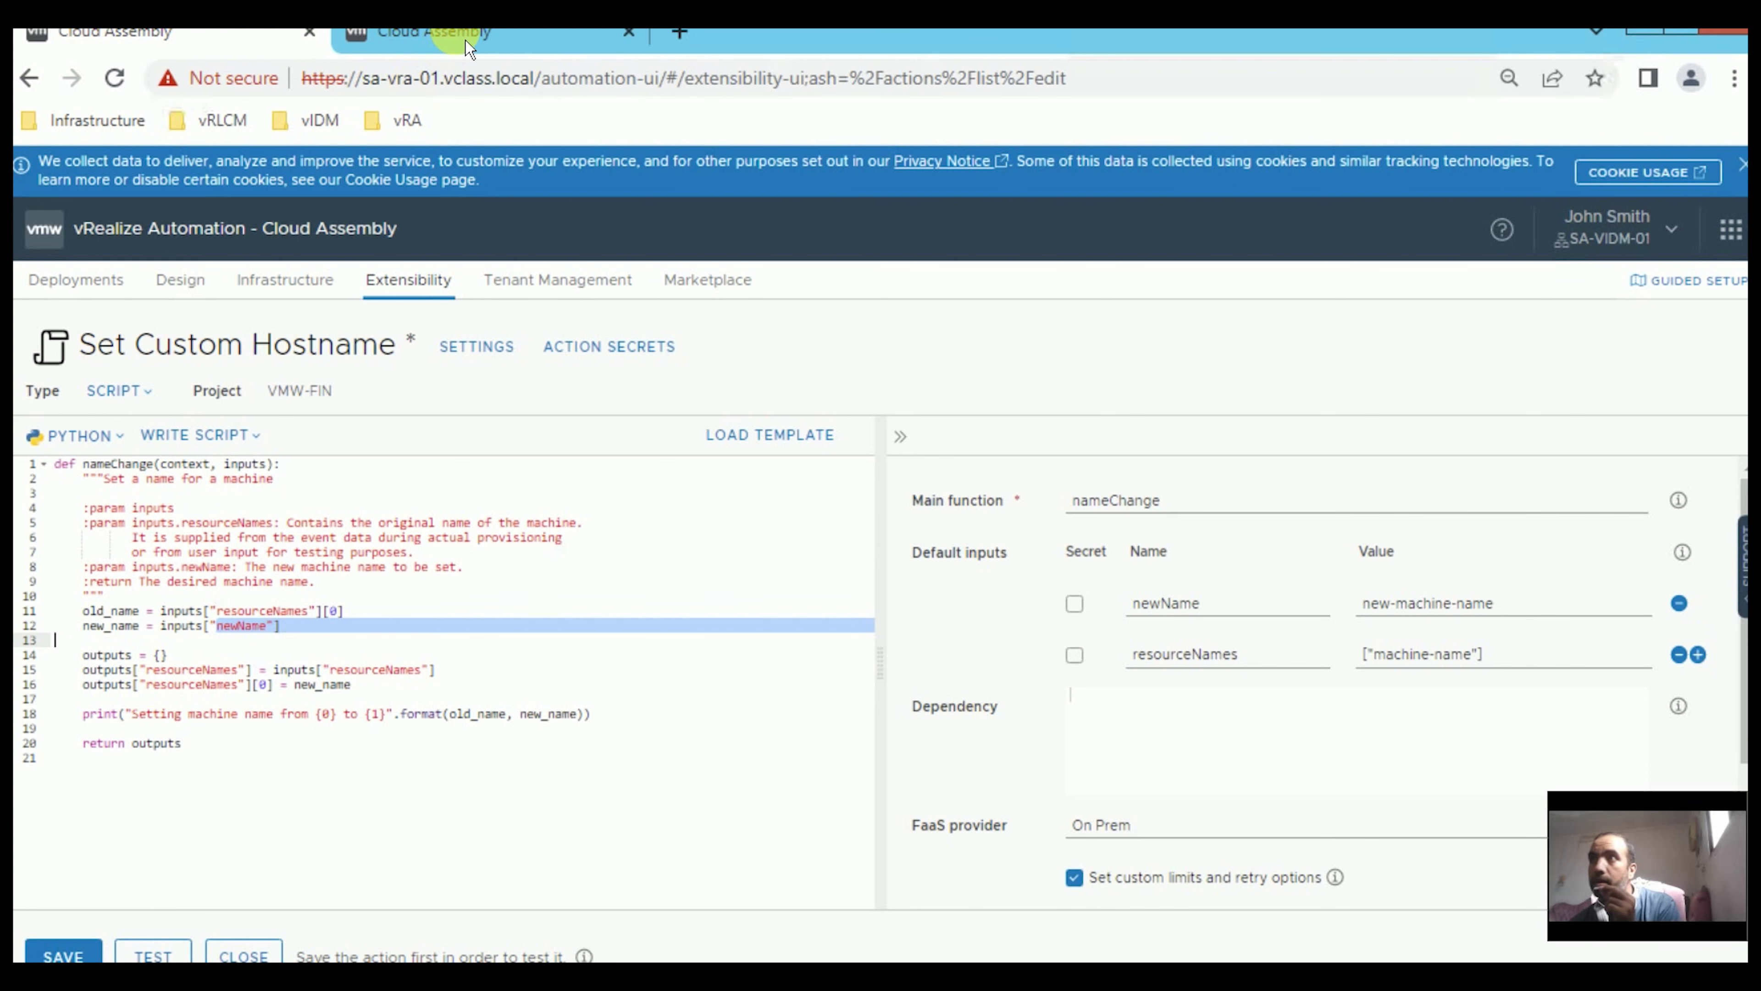
{"action": "left_click", "coordinate": [484, 52]}
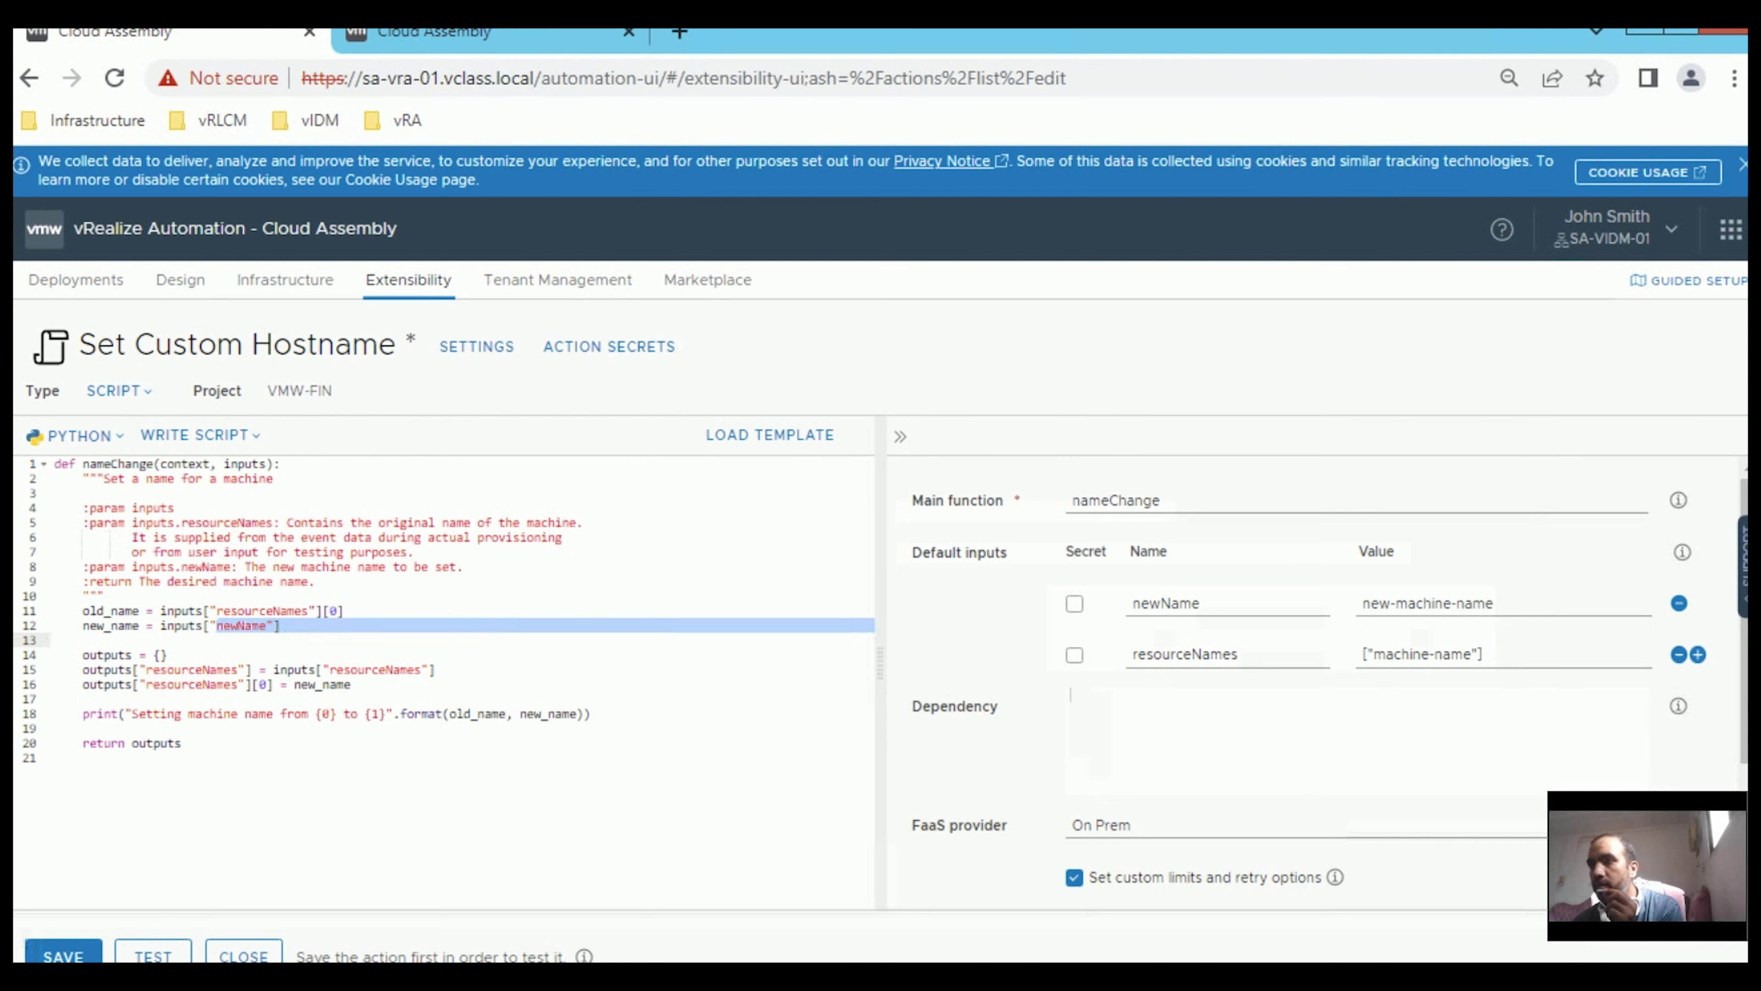
{"action": "key", "text": "ctrl+v"}
{"action": "left_click", "coordinate": [158, 625]}
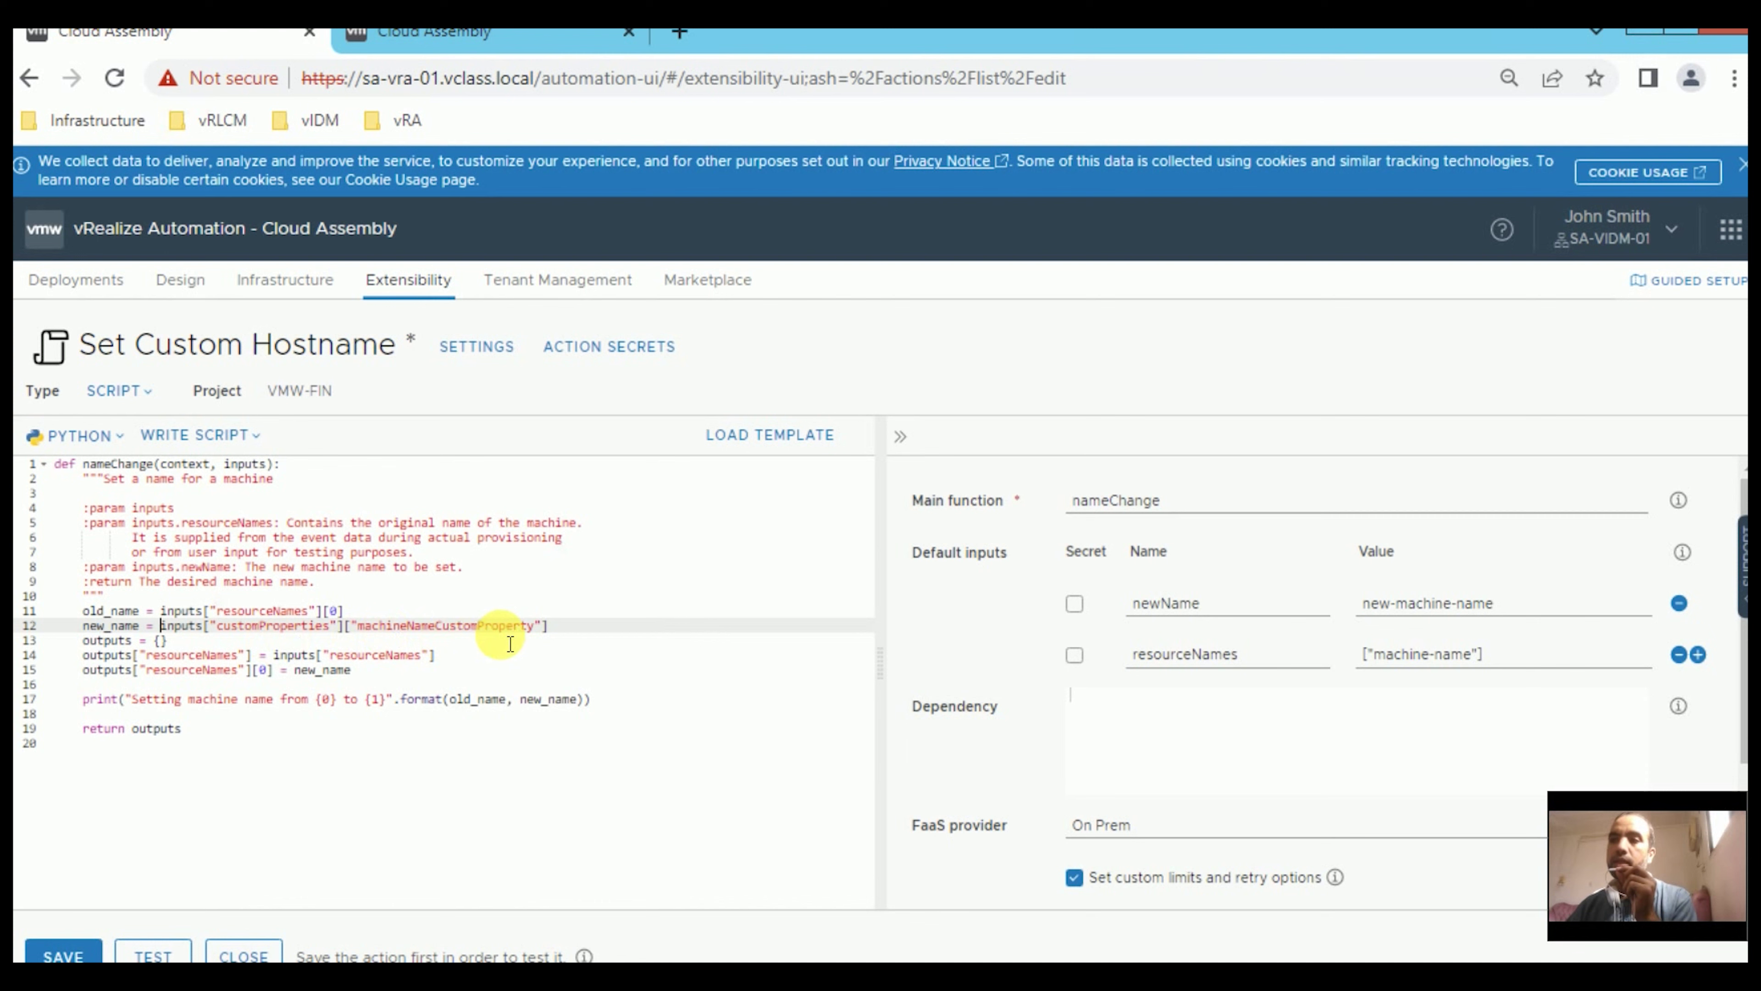
{"action": "left_click", "coordinate": [423, 50]}
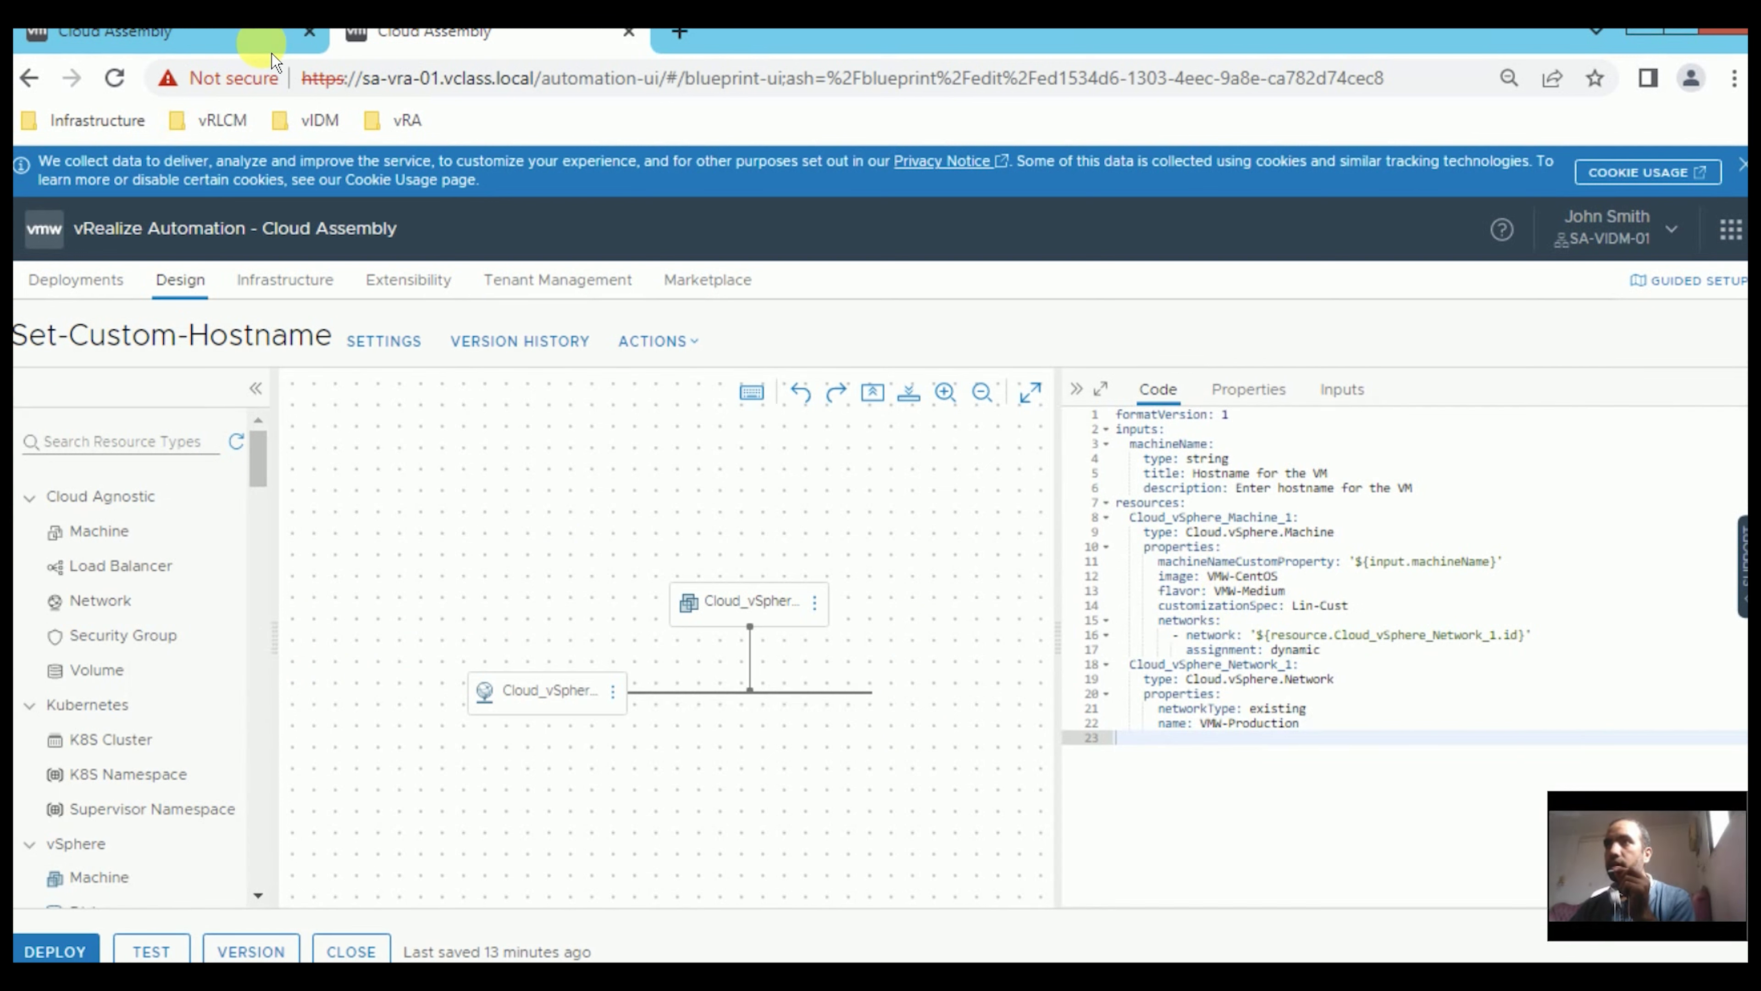
{"action": "left_click", "coordinate": [253, 50]}
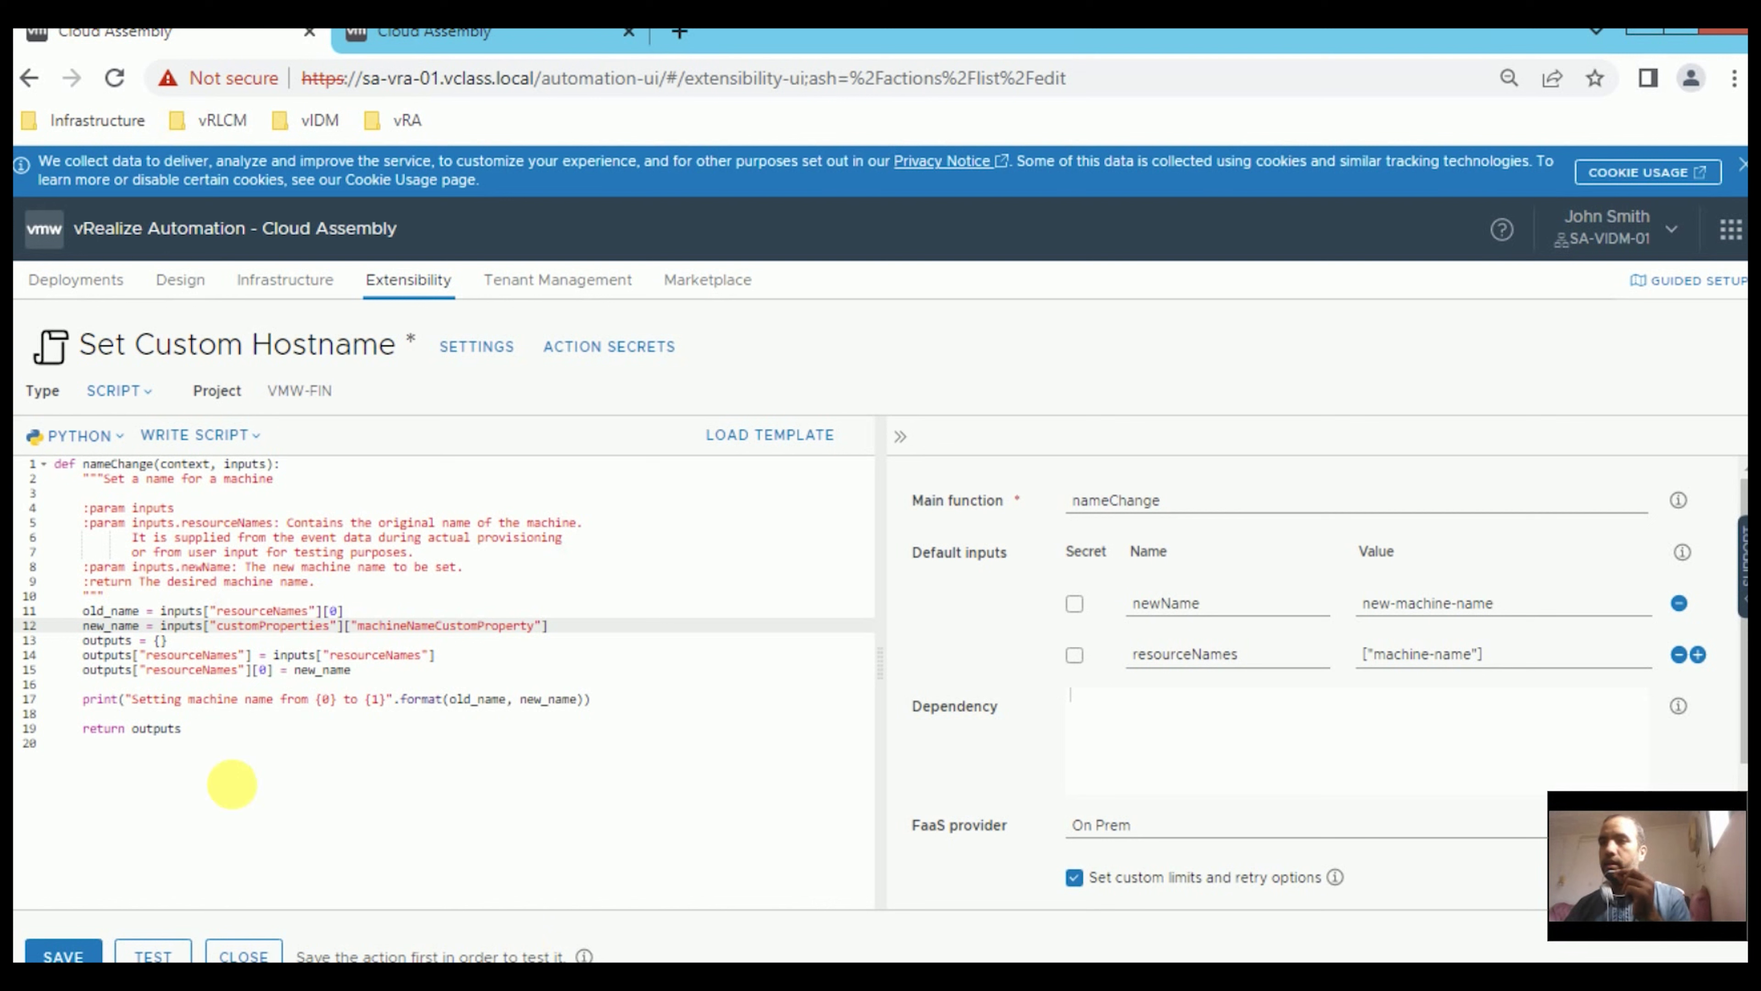
Try to save and test the new Set Custom Hostname action, and close it discarding the changes.
{"action": "left_click", "coordinate": [63, 955]}
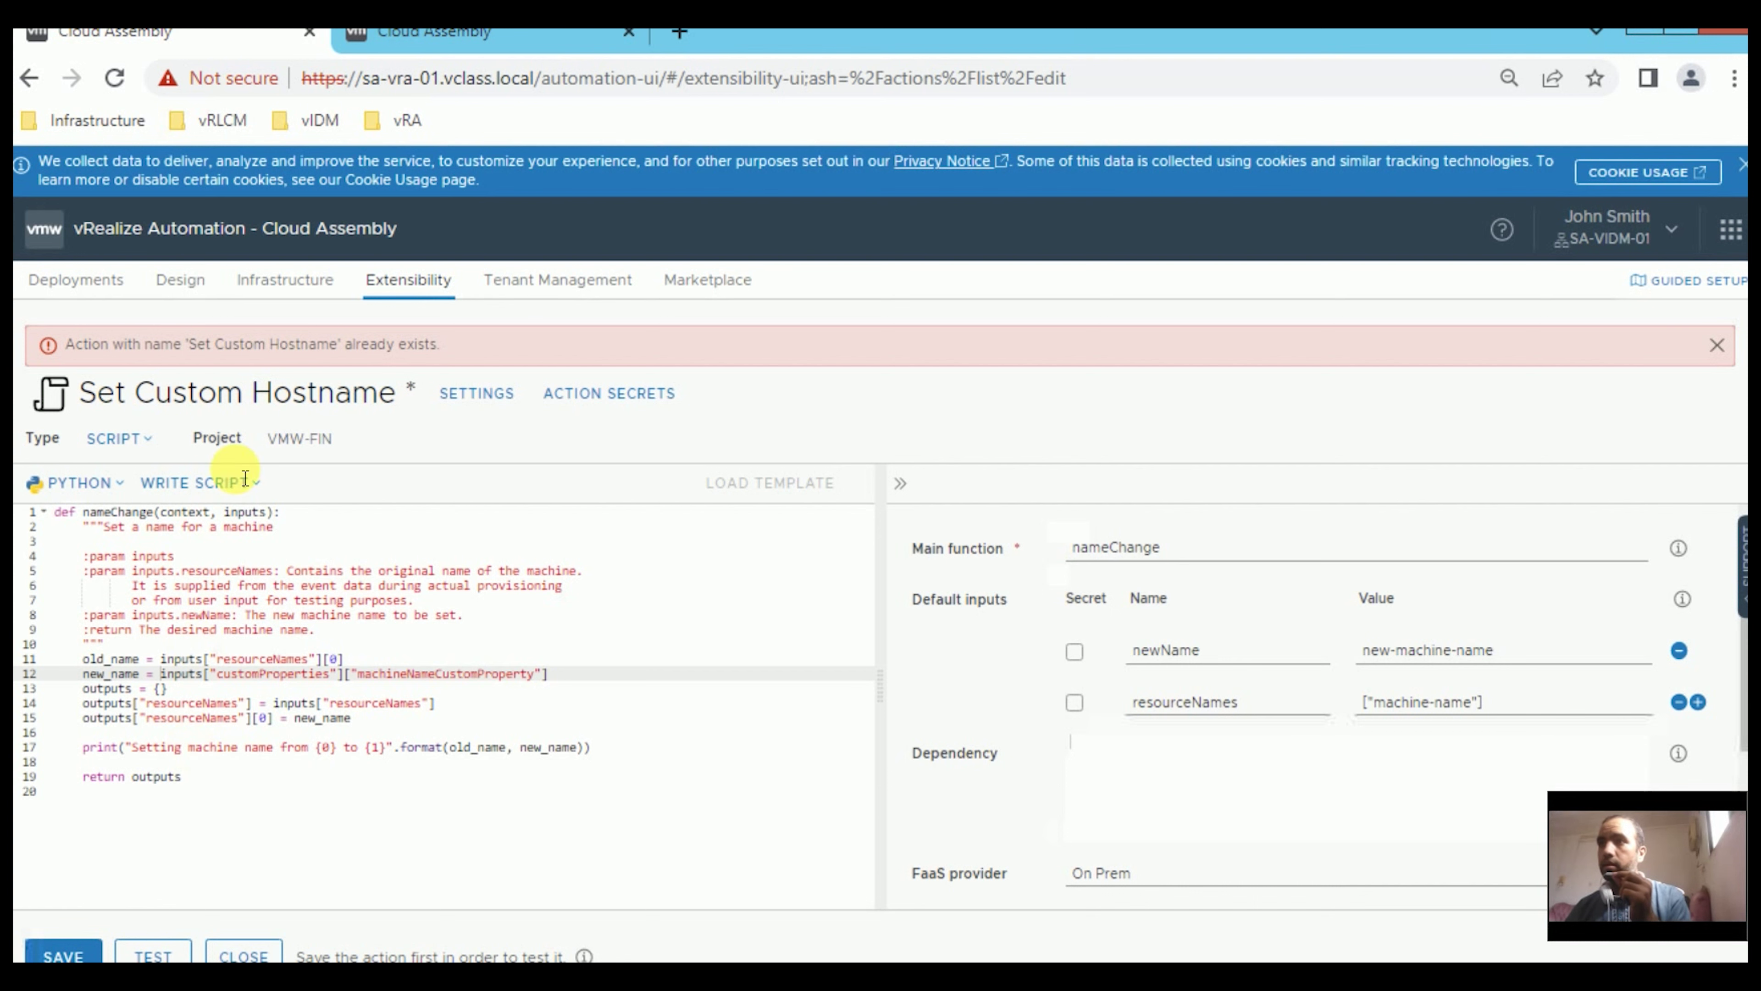
{"action": "left_click", "coordinate": [153, 955]}
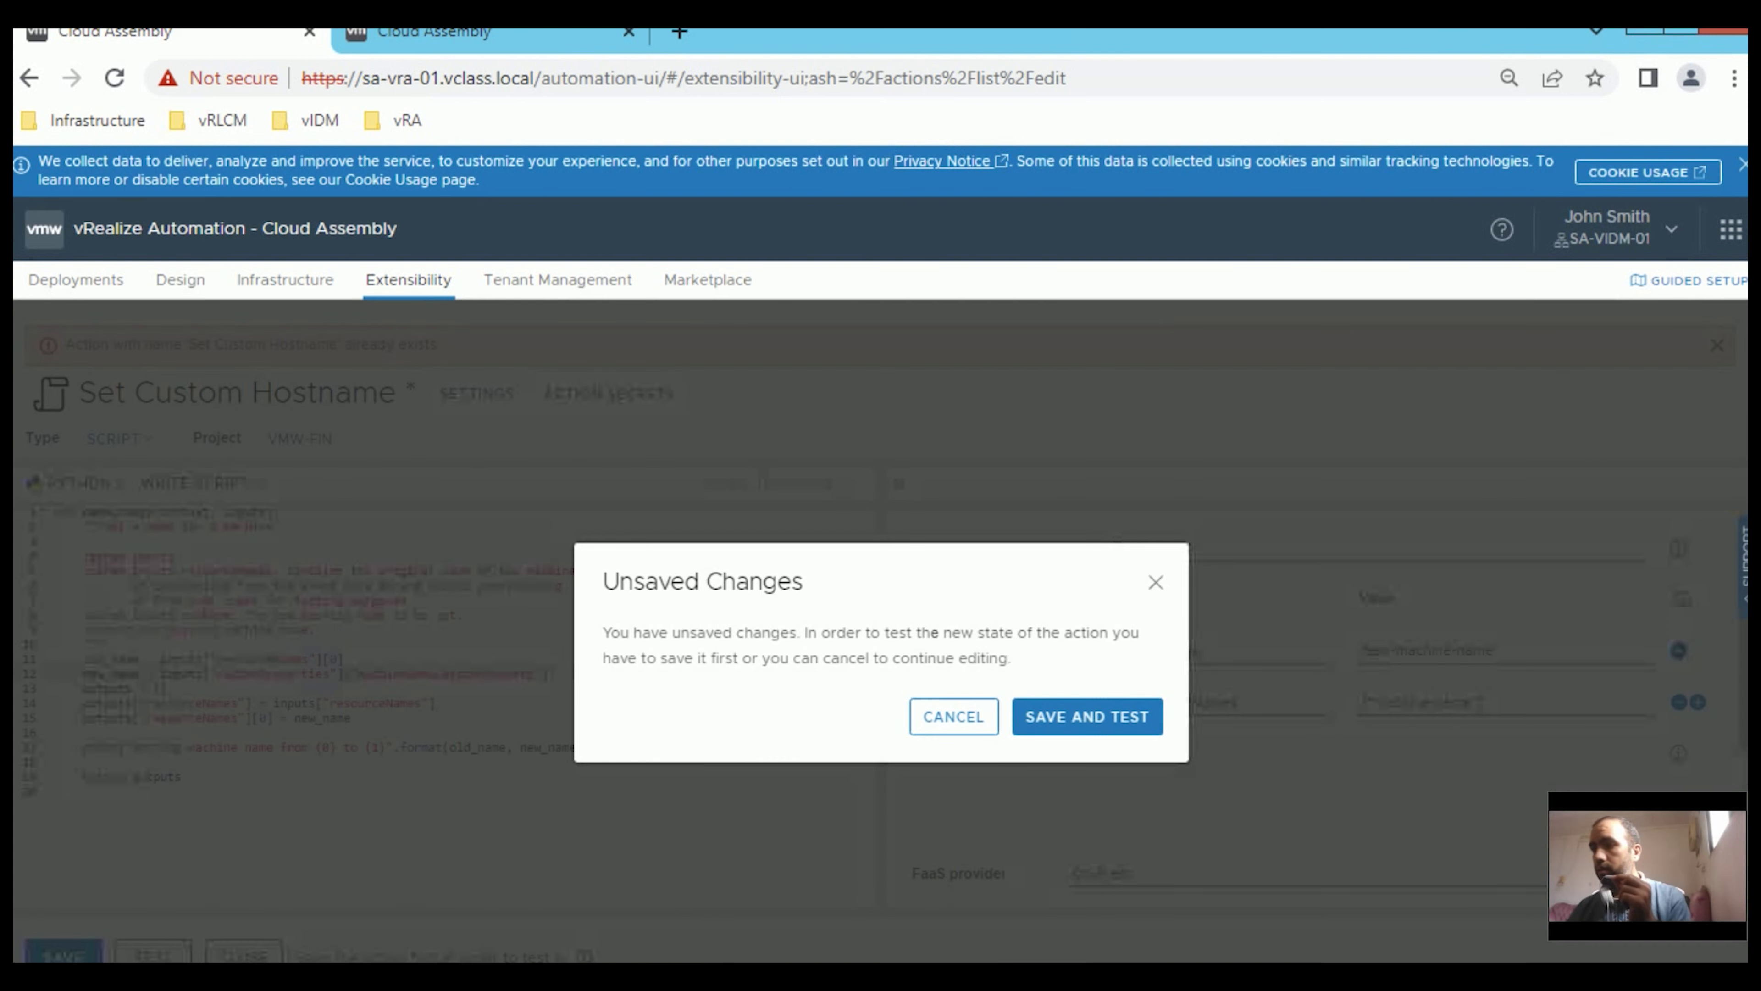
{"action": "key", "text": "Return"}
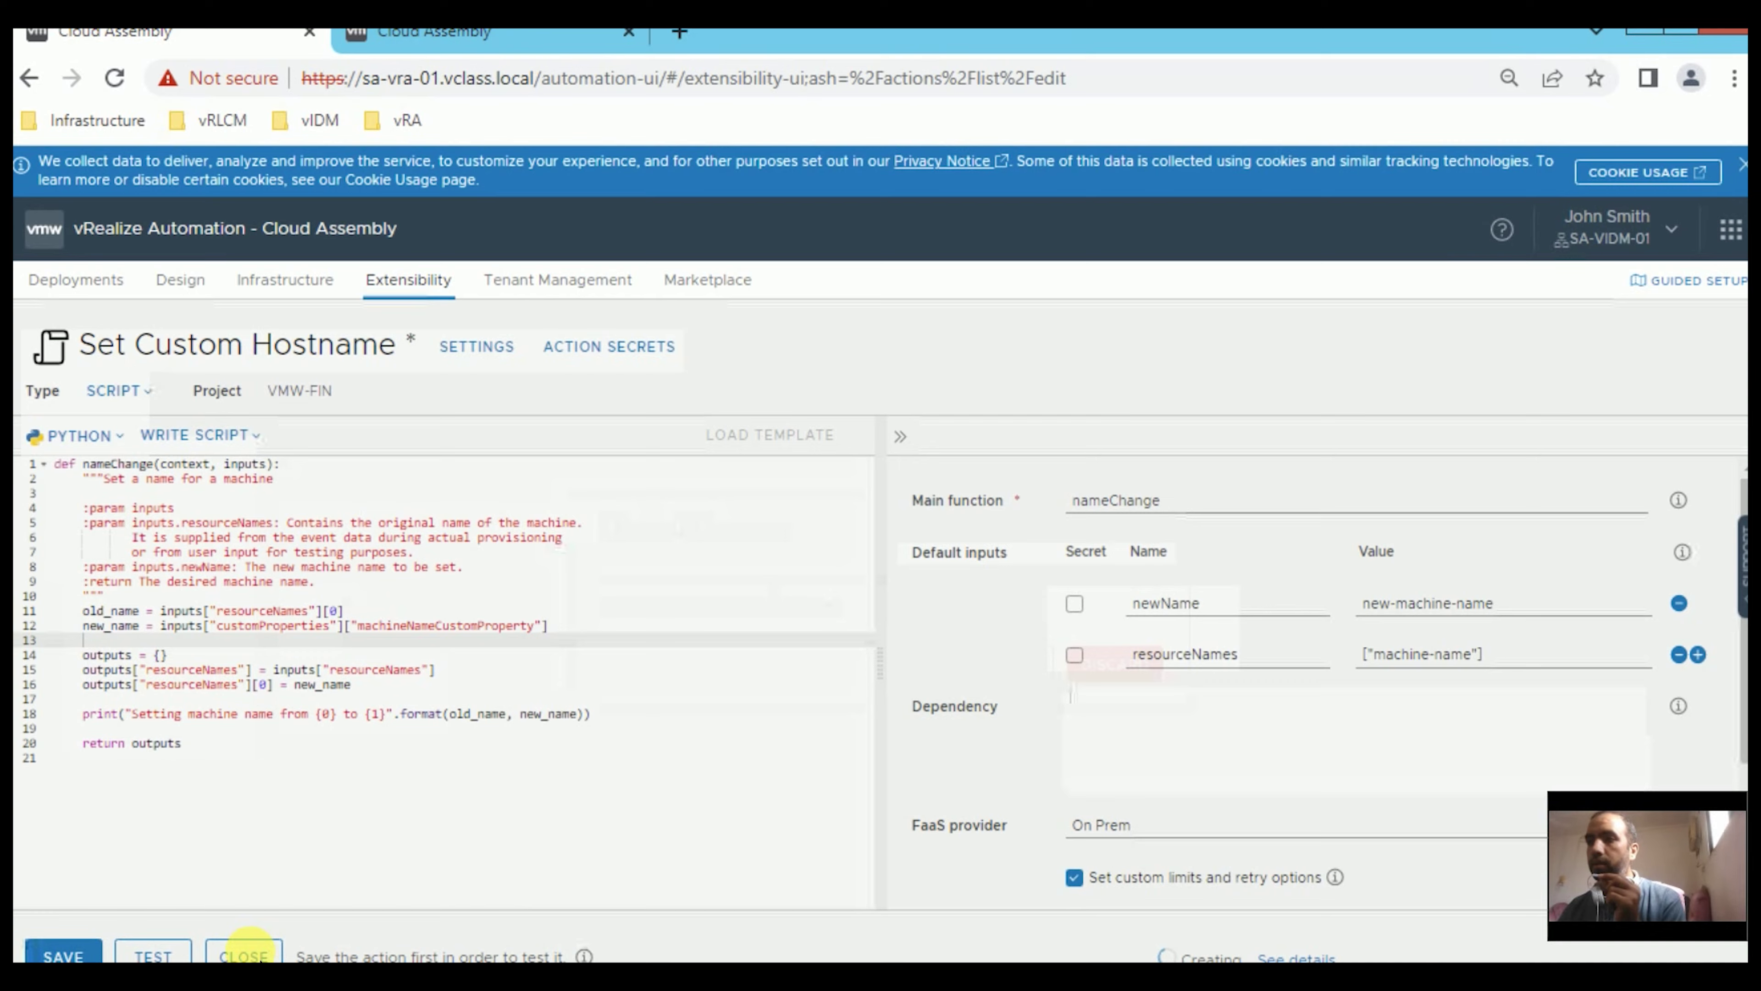
{"action": "left_click", "coordinate": [244, 956]}
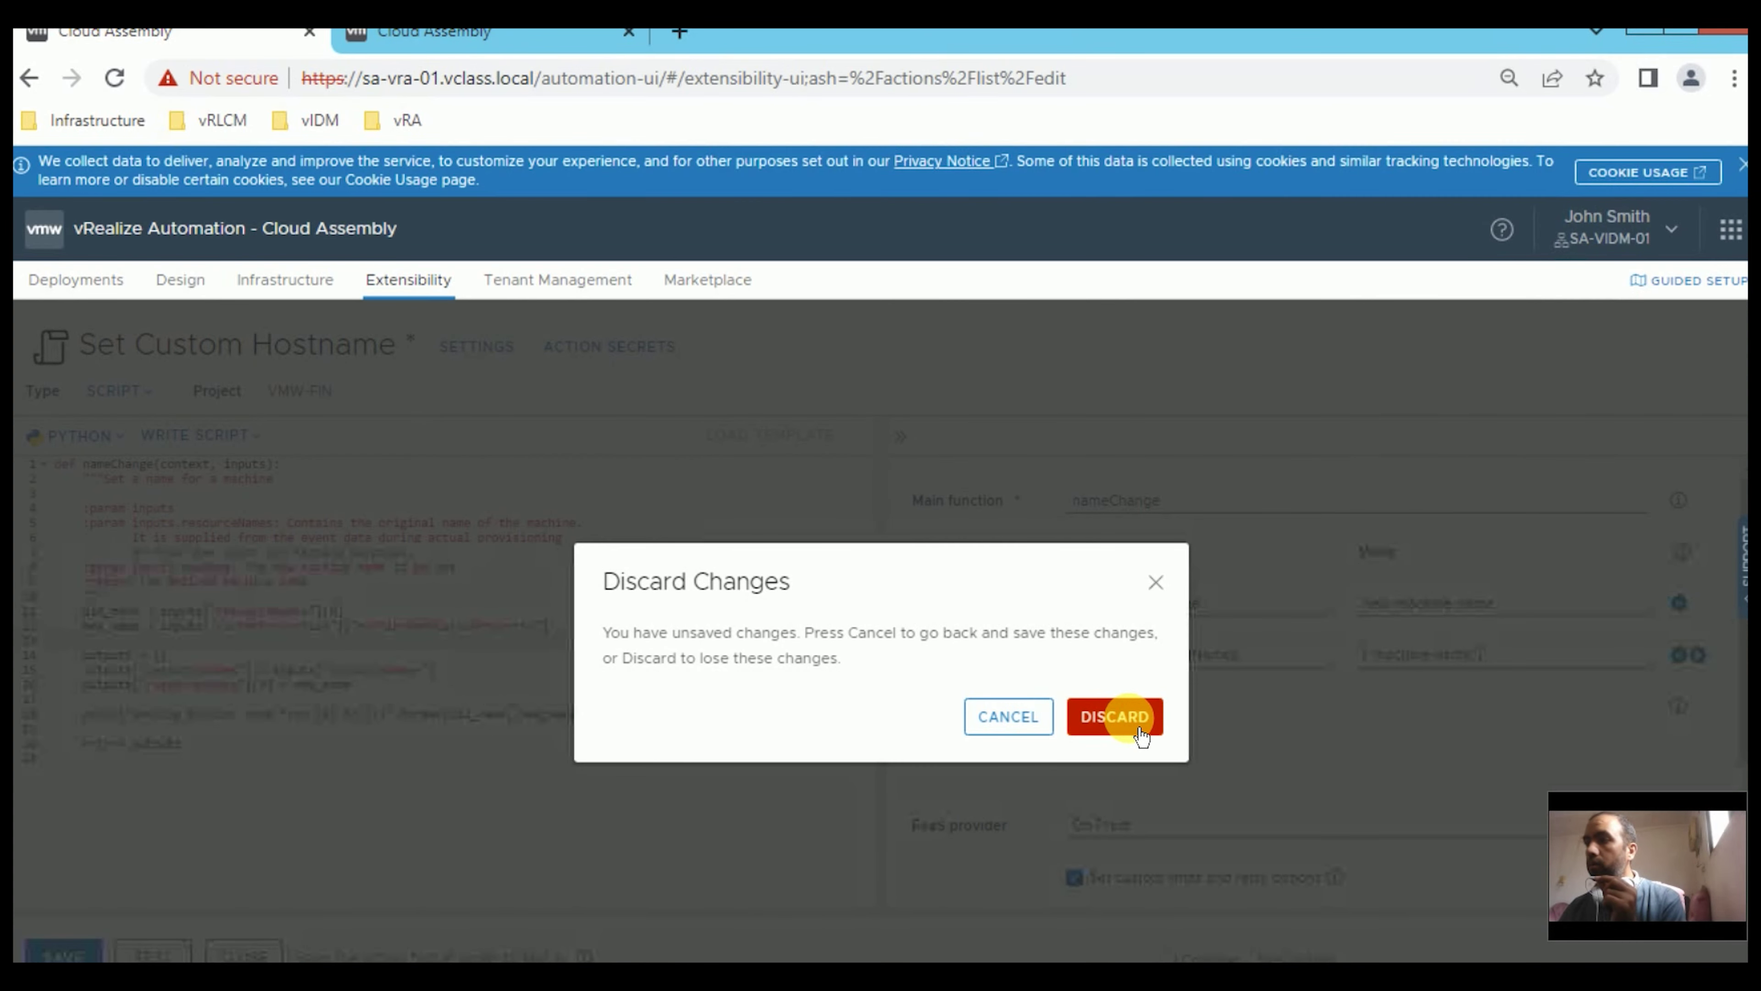
{"action": "left_click", "coordinate": [1114, 716]}
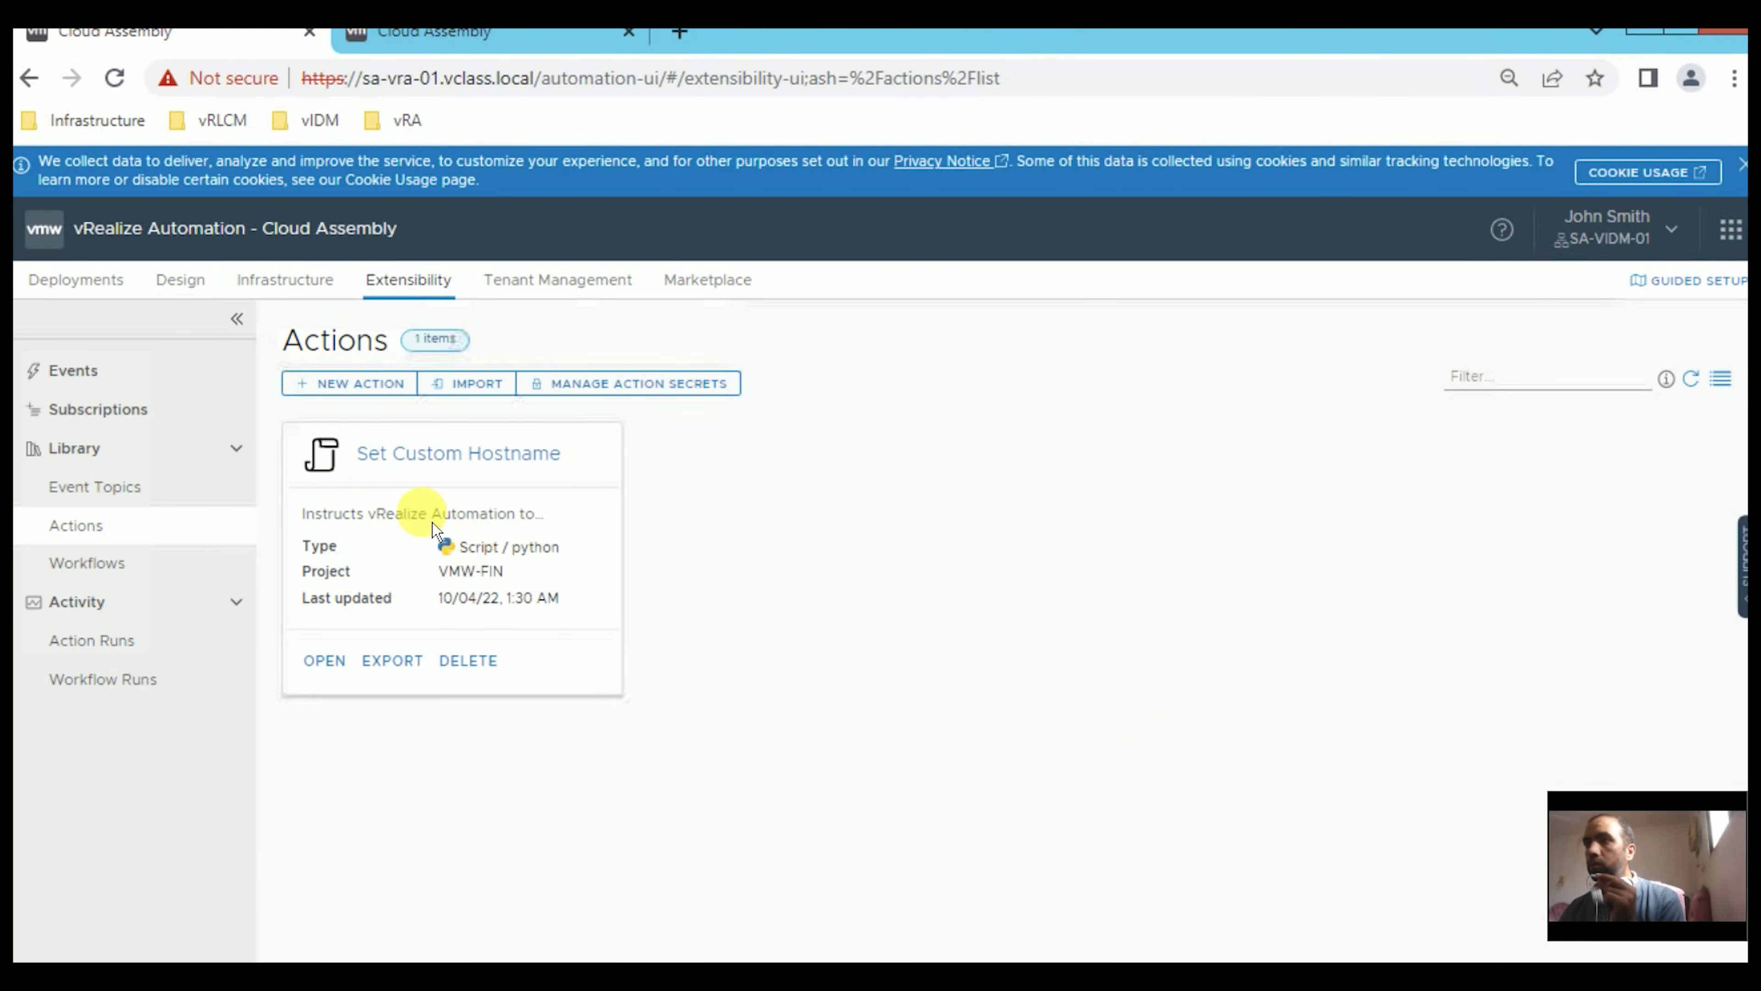
Open the existing Set Custom Hostname action, run a test of it, and show the test details.
{"action": "left_click", "coordinate": [472, 466]}
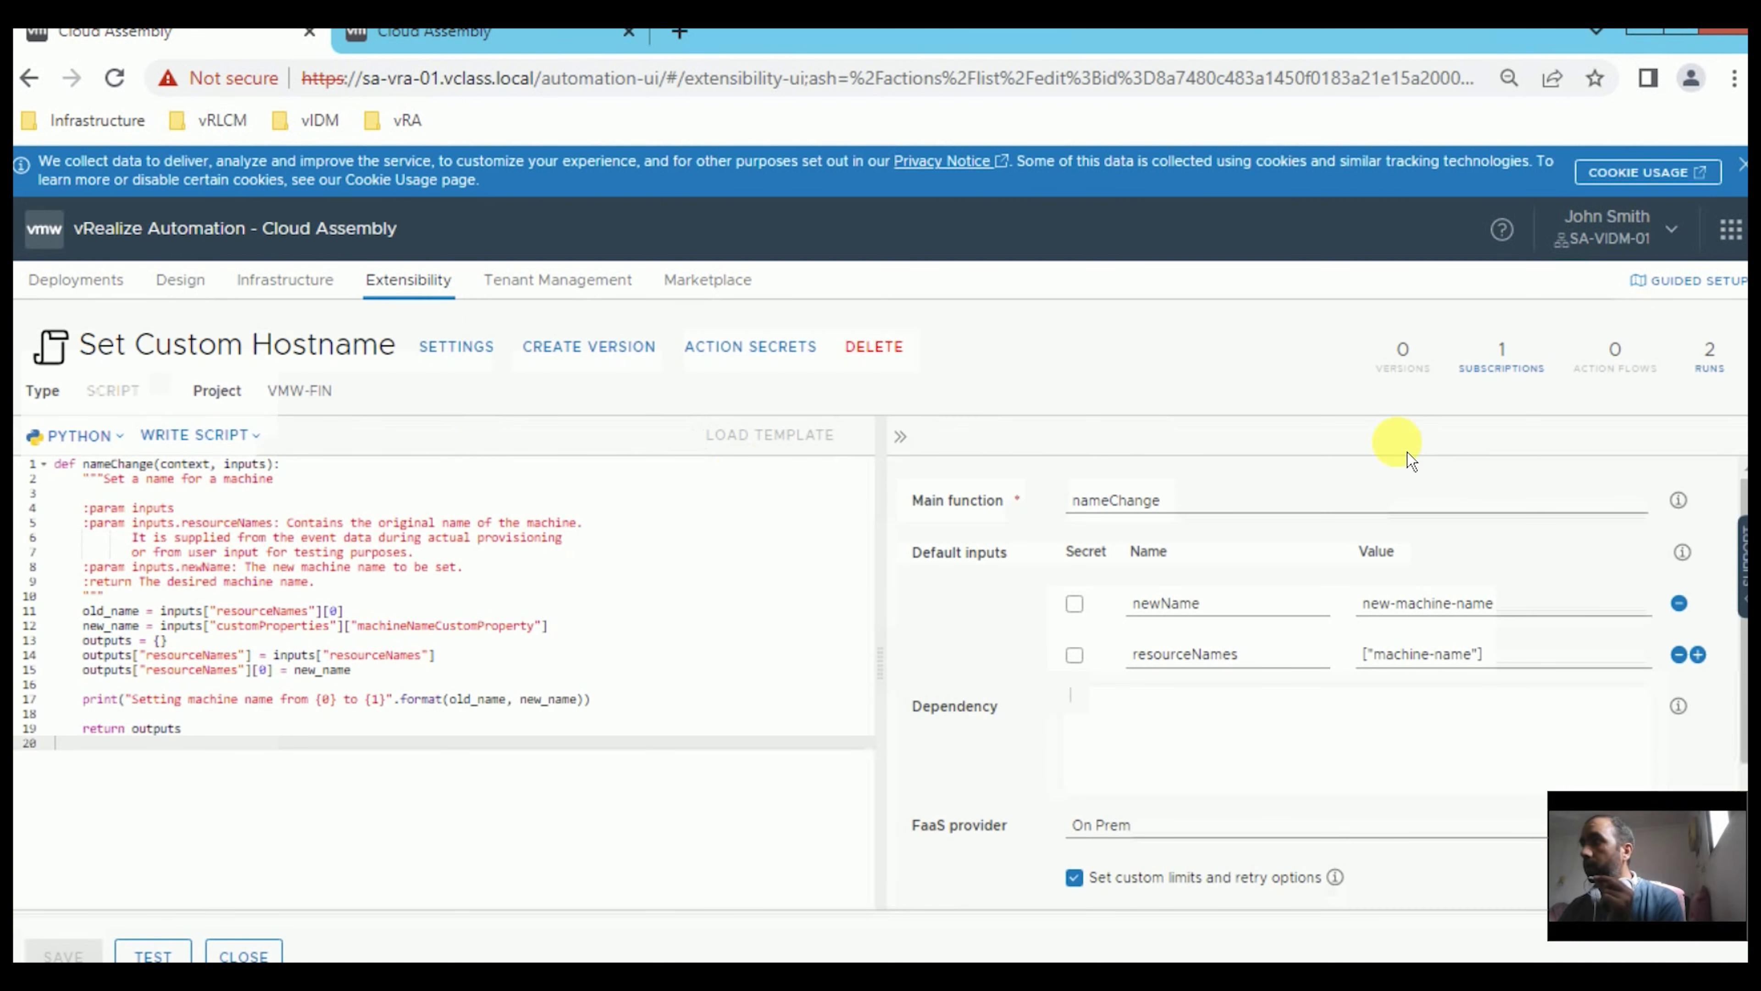
{"action": "left_click", "coordinate": [153, 954]}
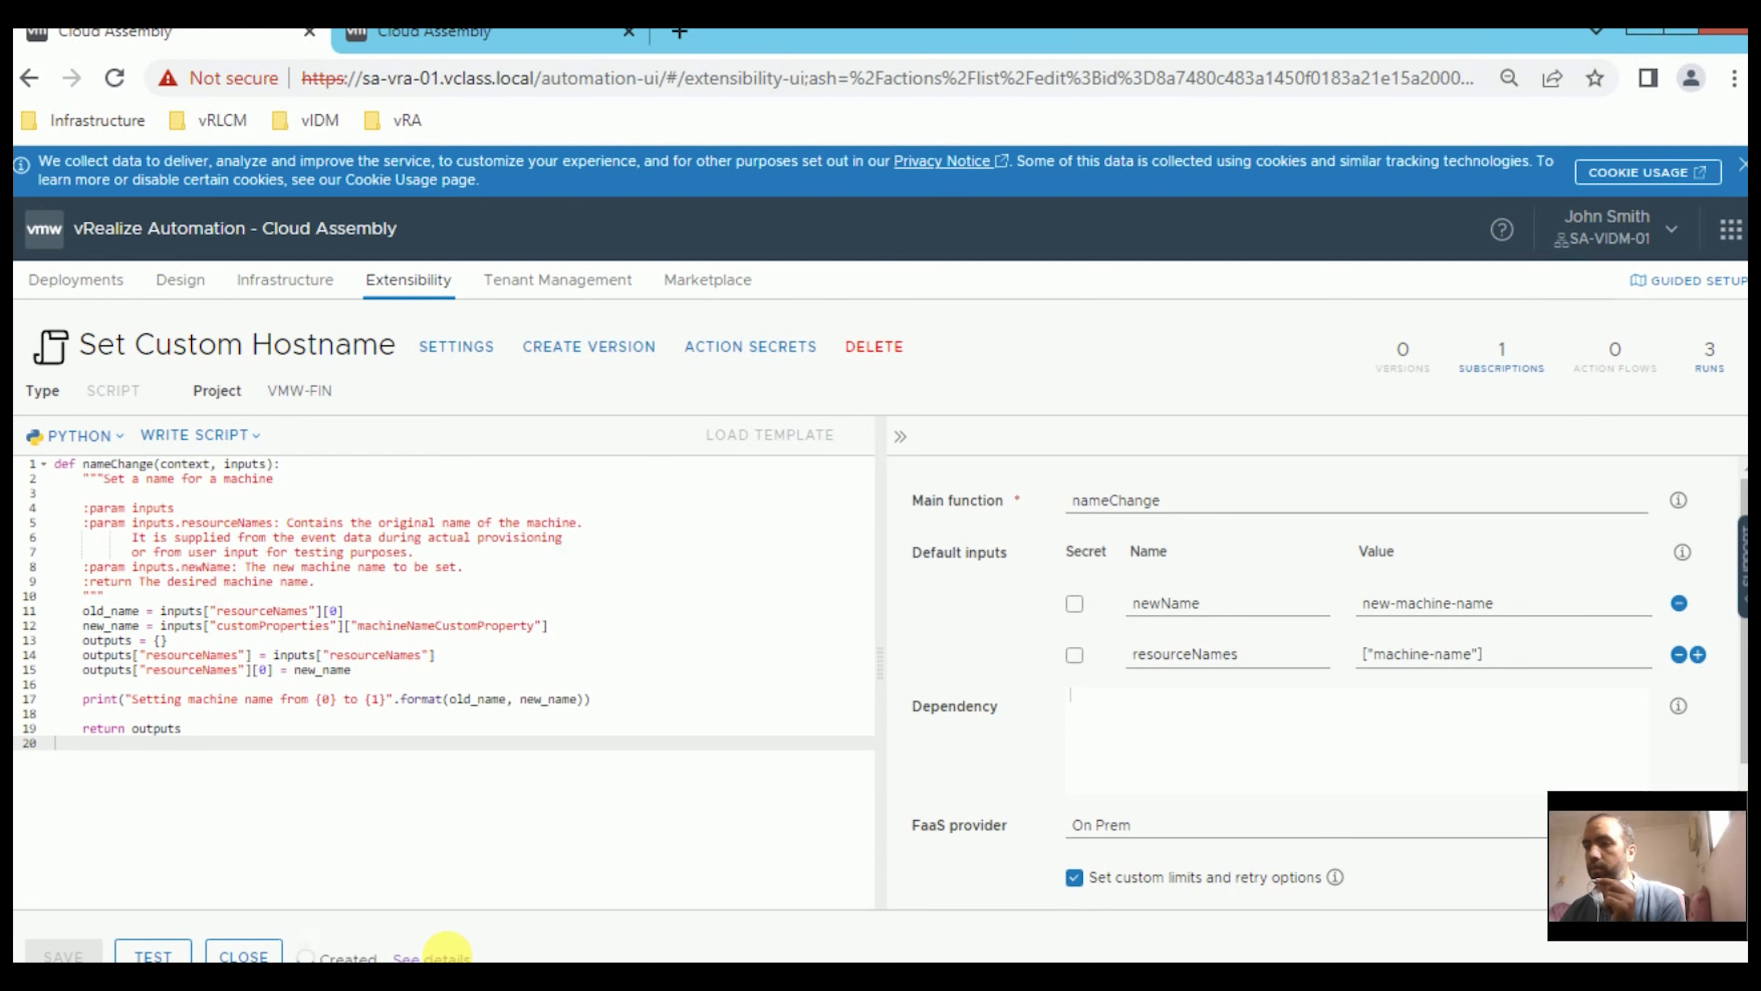
{"action": "left_click", "coordinate": [436, 955]}
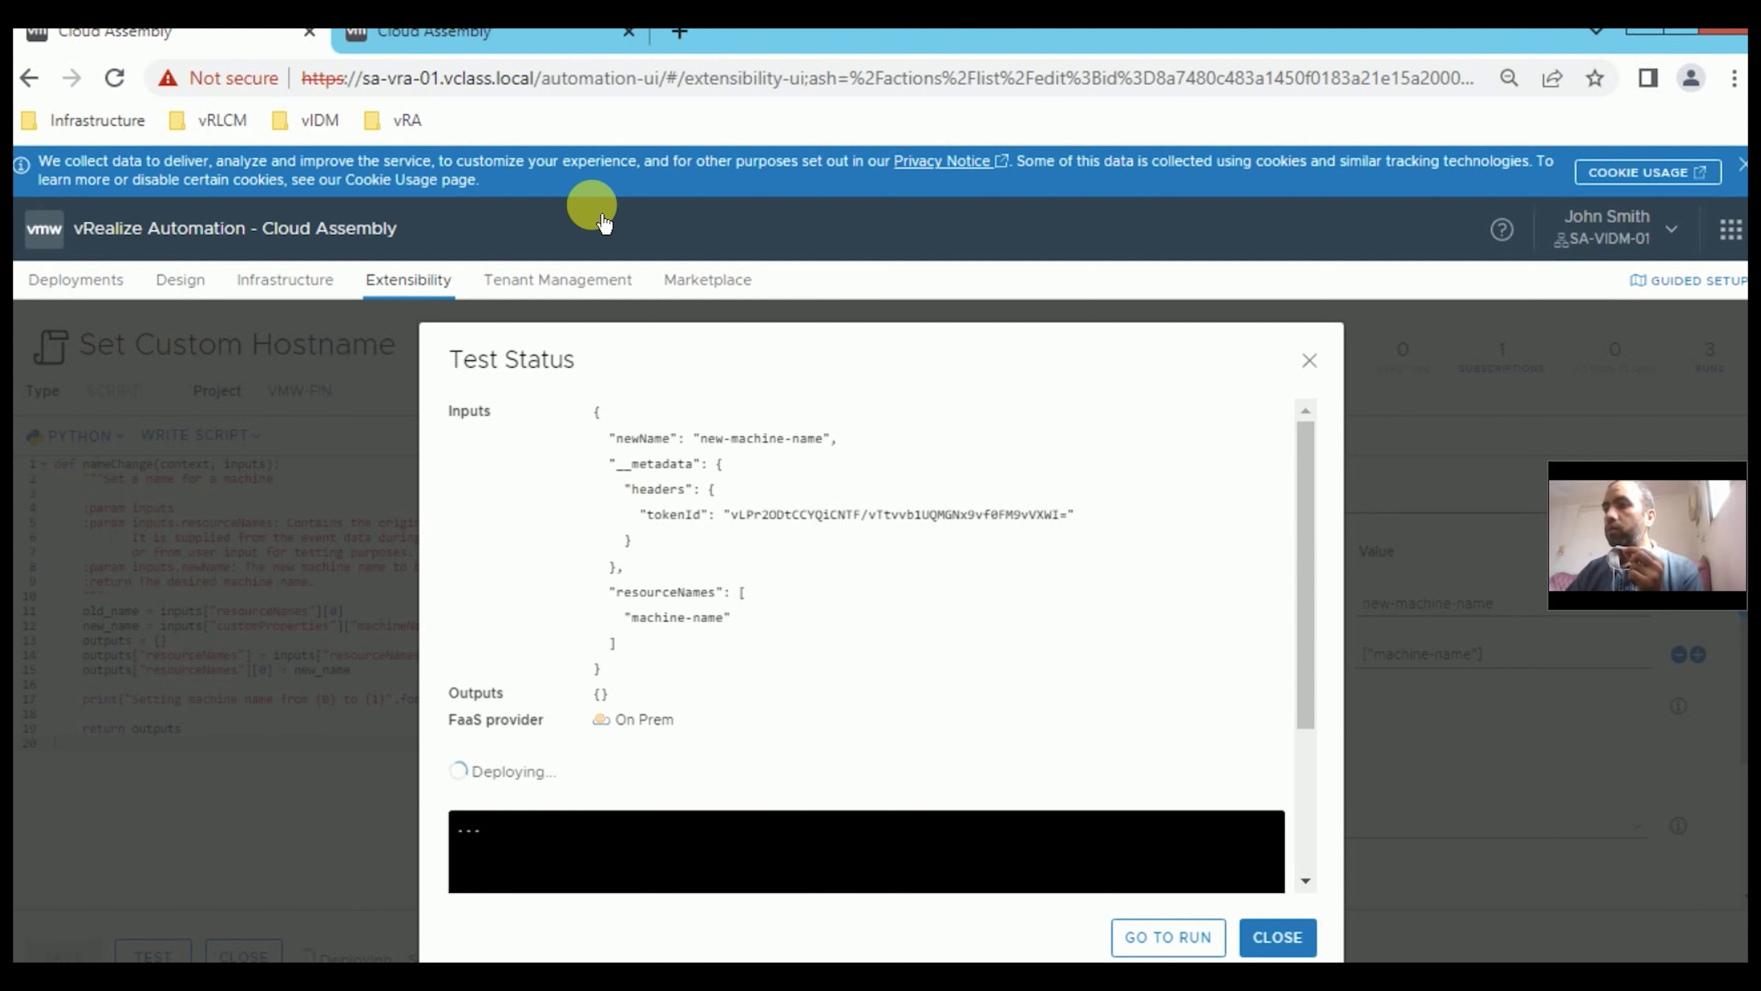
Switch to the browser tab with the cloud template and view the action runs under Extensibility.
{"action": "left_click", "coordinate": [516, 48]}
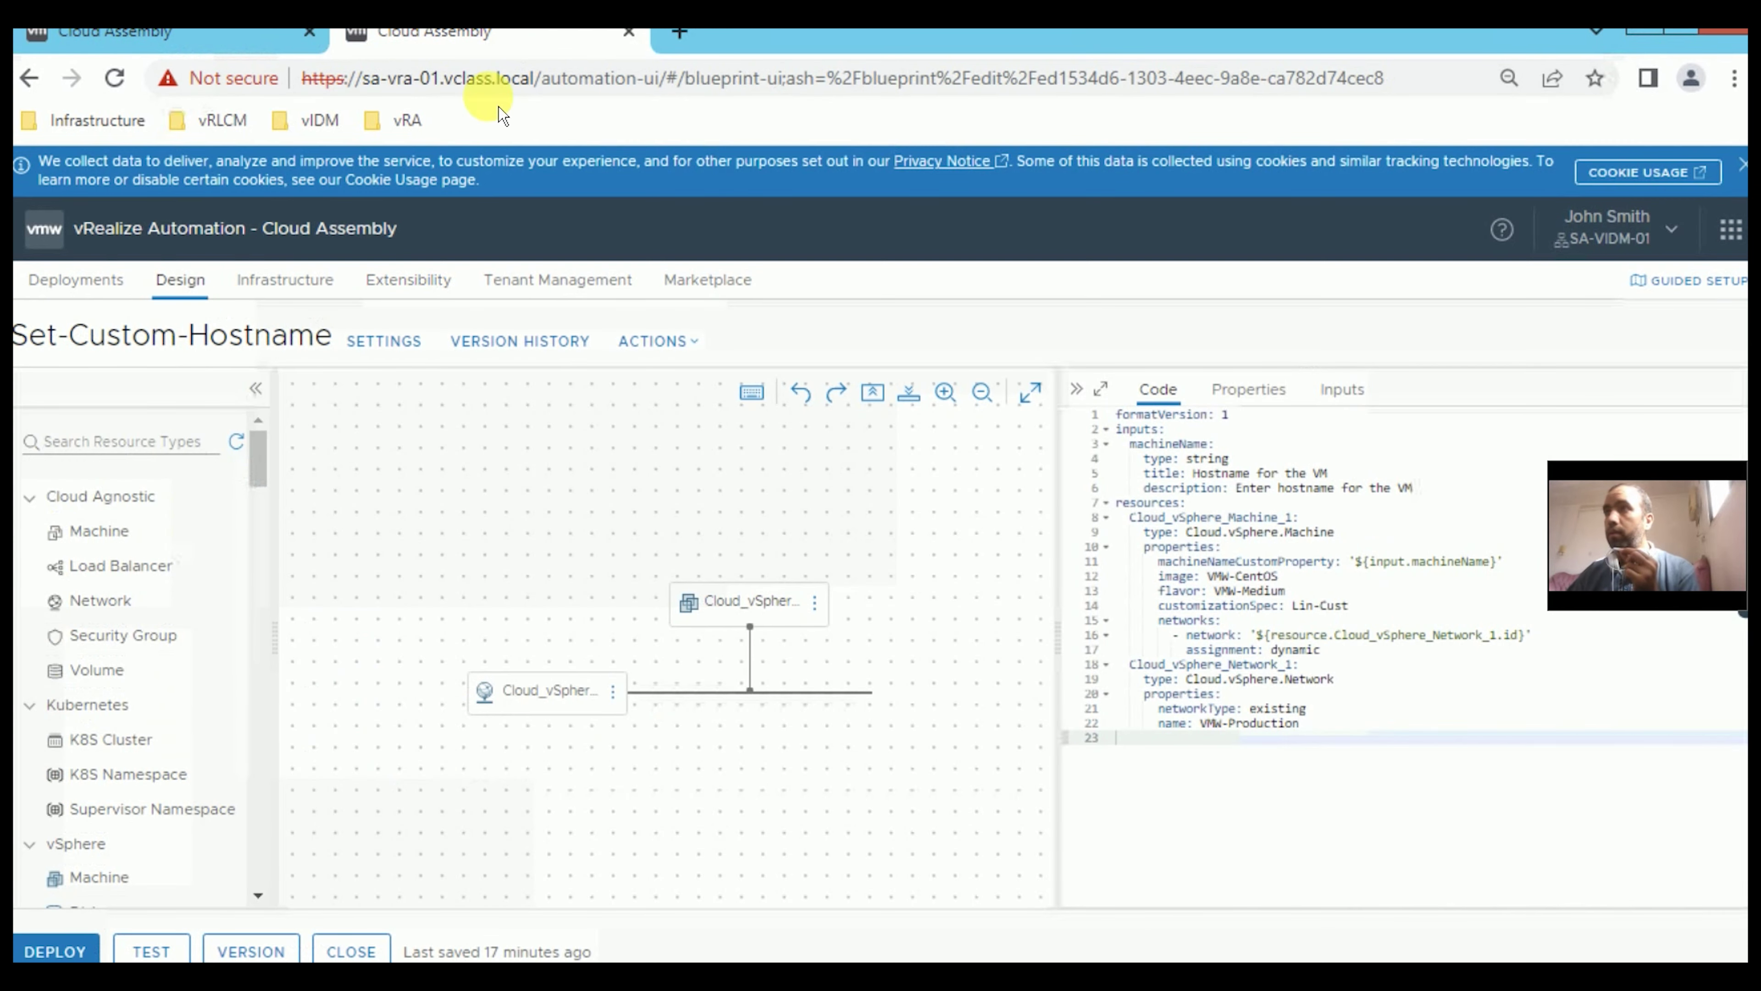
{"action": "left_click", "coordinate": [437, 295]}
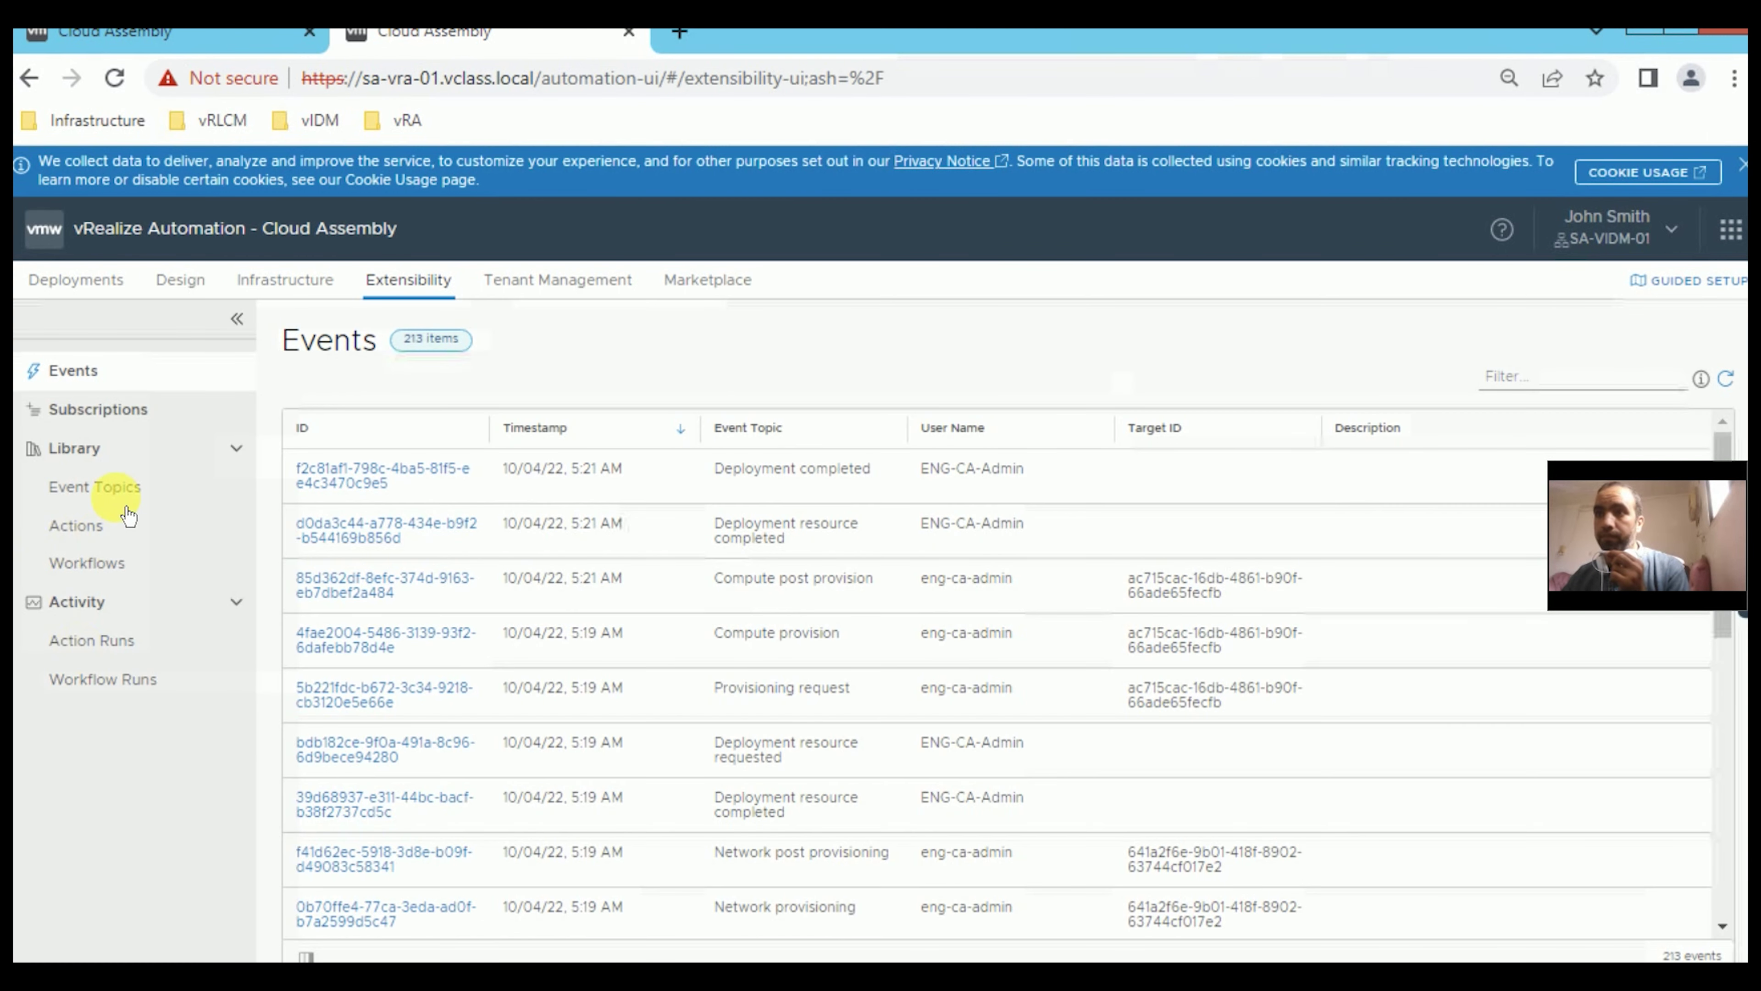
{"action": "left_click", "coordinate": [100, 529]}
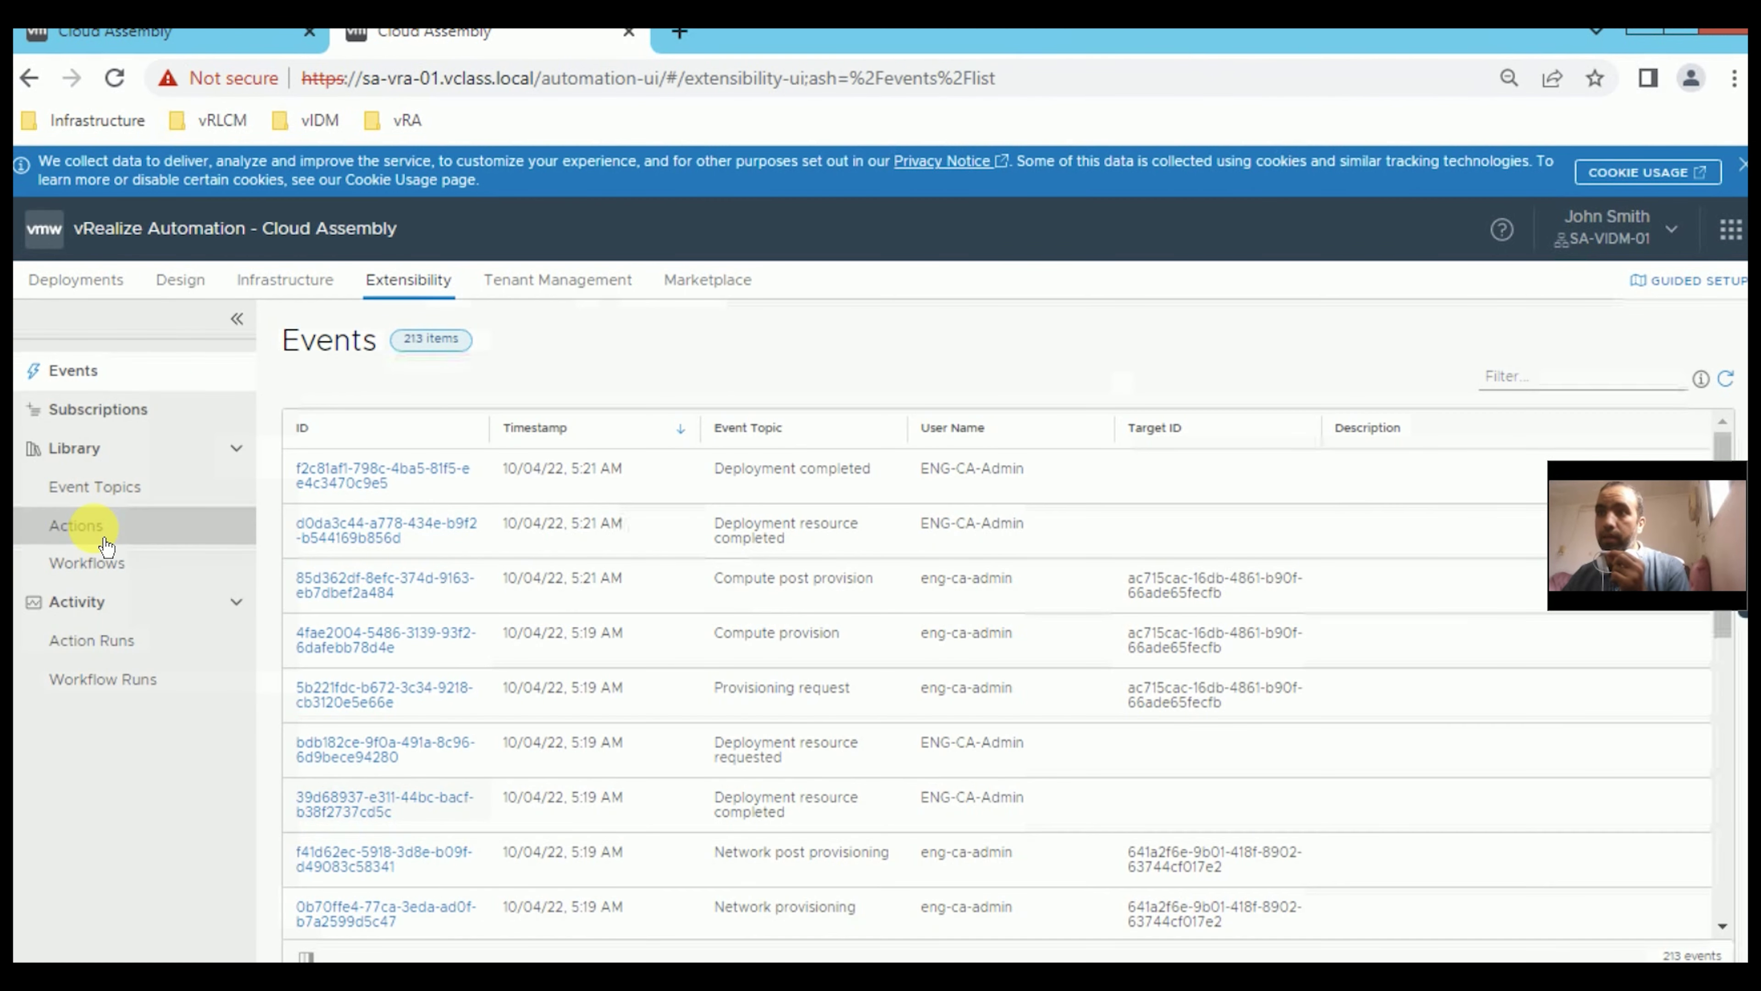
{"action": "left_click", "coordinate": [122, 694]}
{"action": "left_click", "coordinate": [118, 652]}
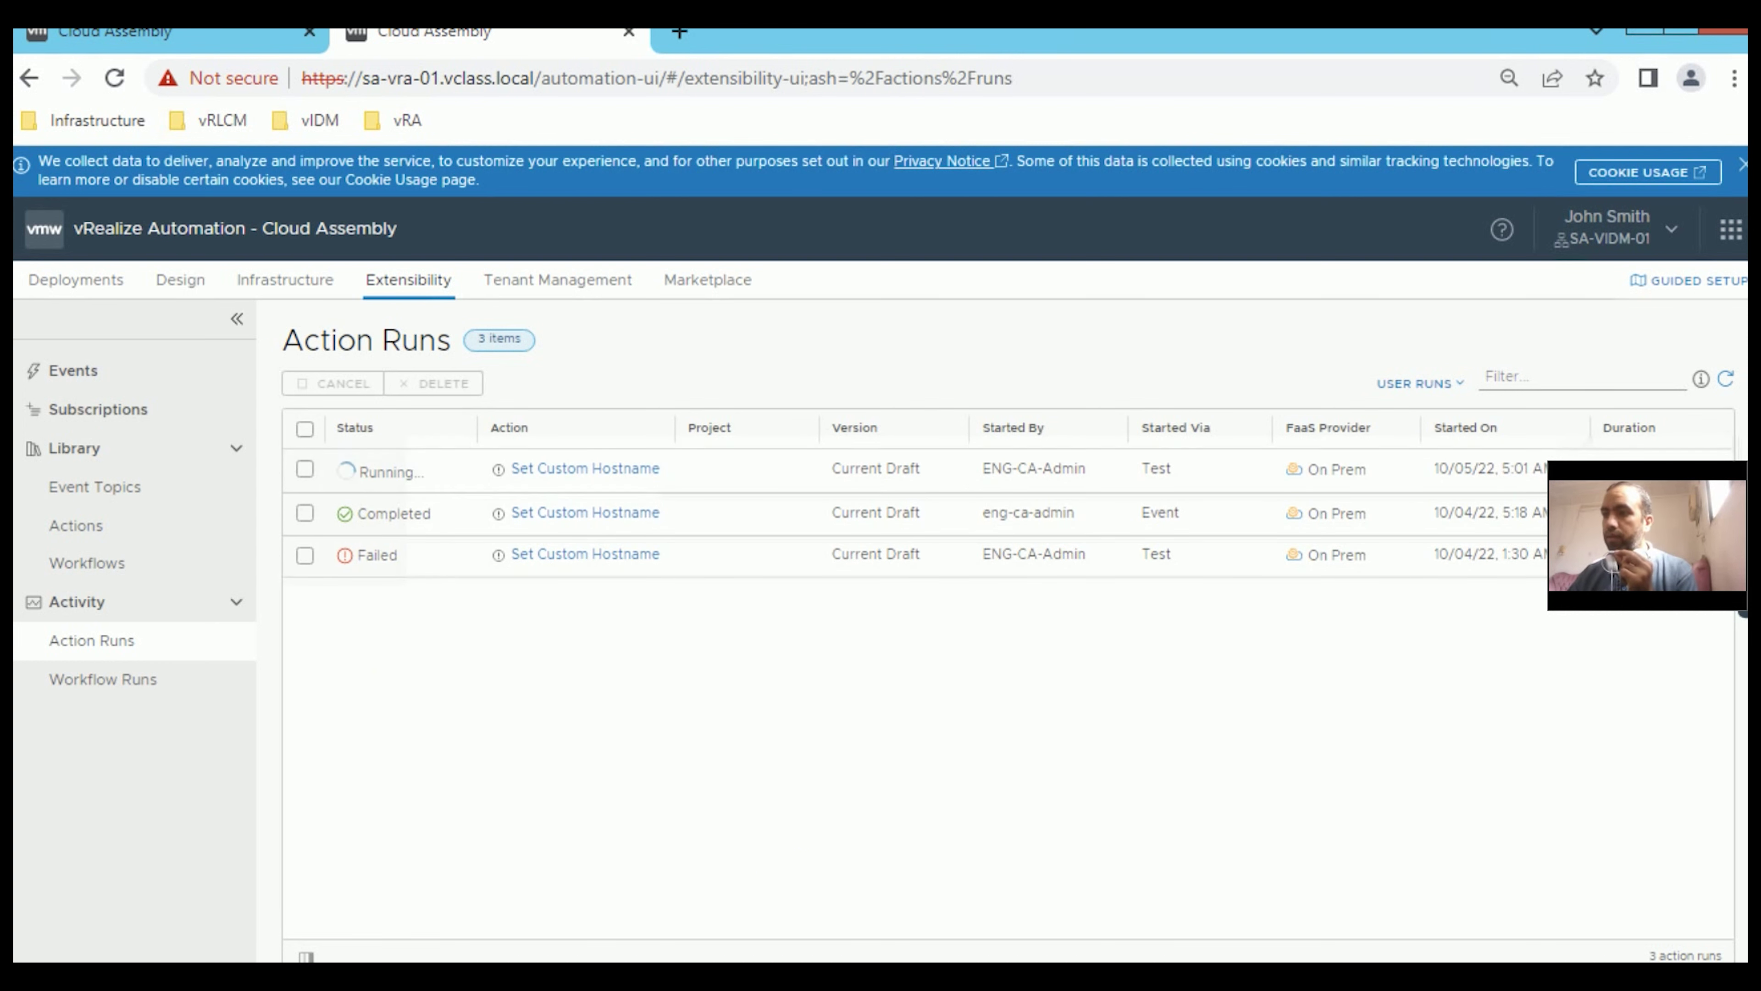
Start a subscription named Set Custom Hostname Using ABX.2, described as "This is a subscription that changes the hostname of a VM during deployment".
{"action": "left_click", "coordinate": [109, 420]}
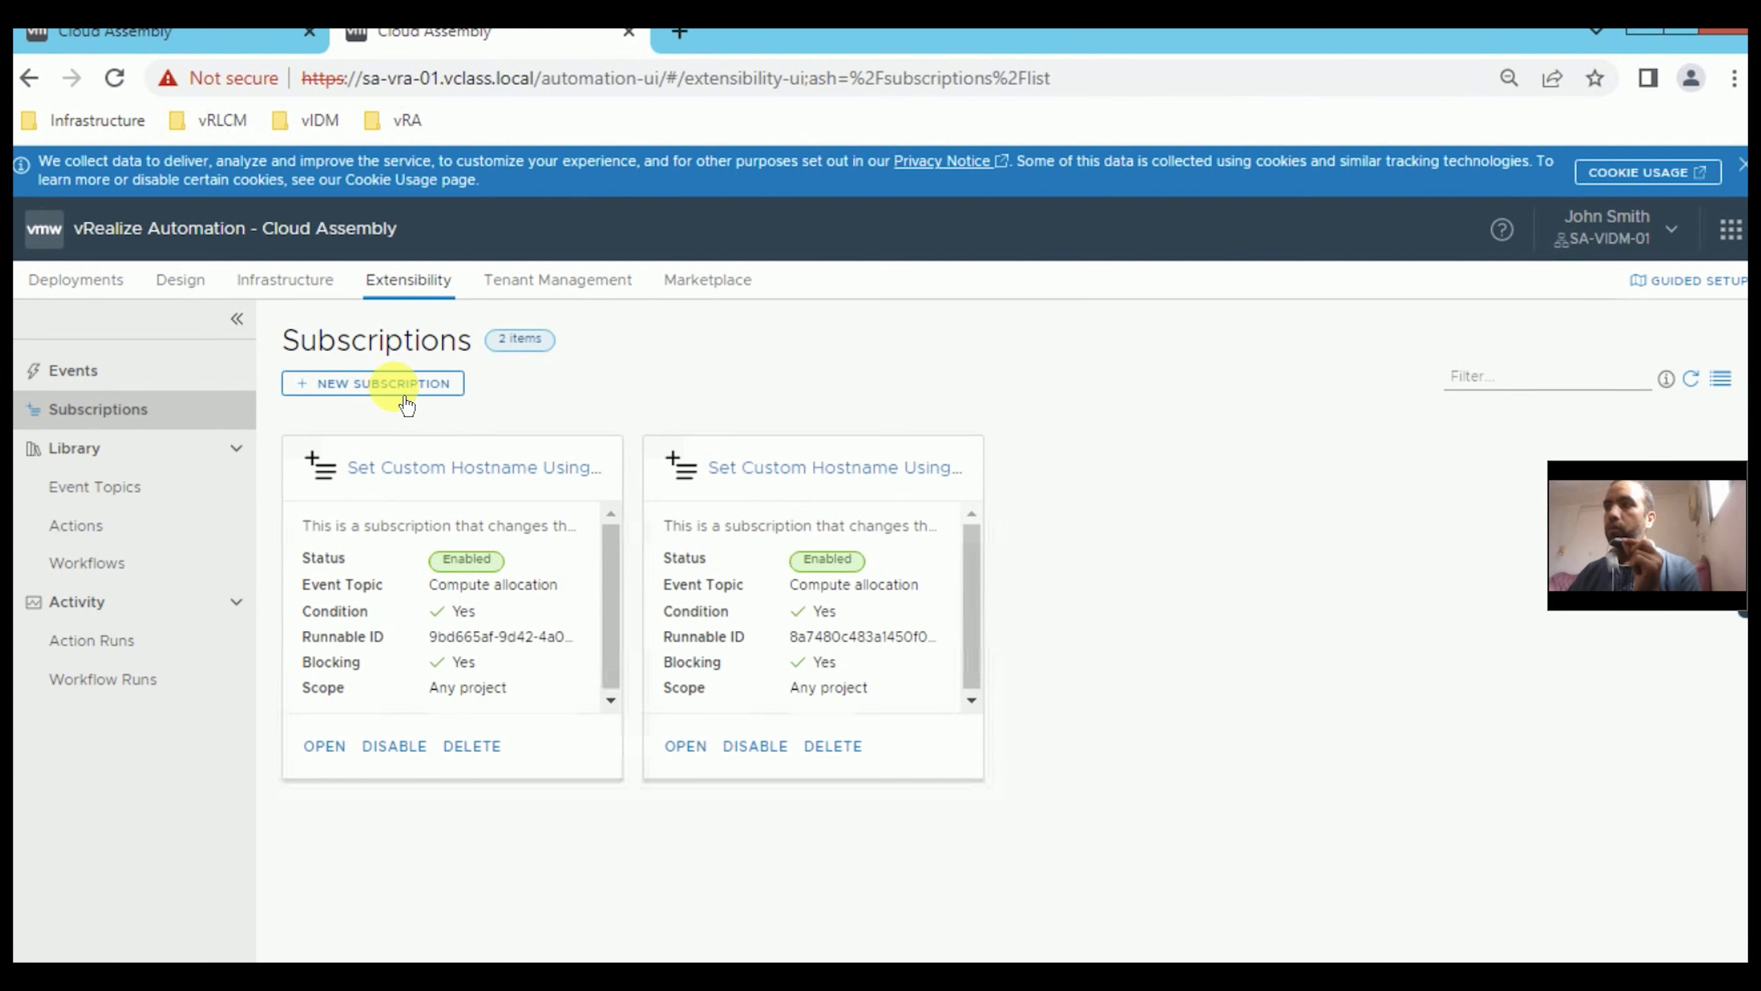
{"action": "left_click", "coordinate": [405, 396]}
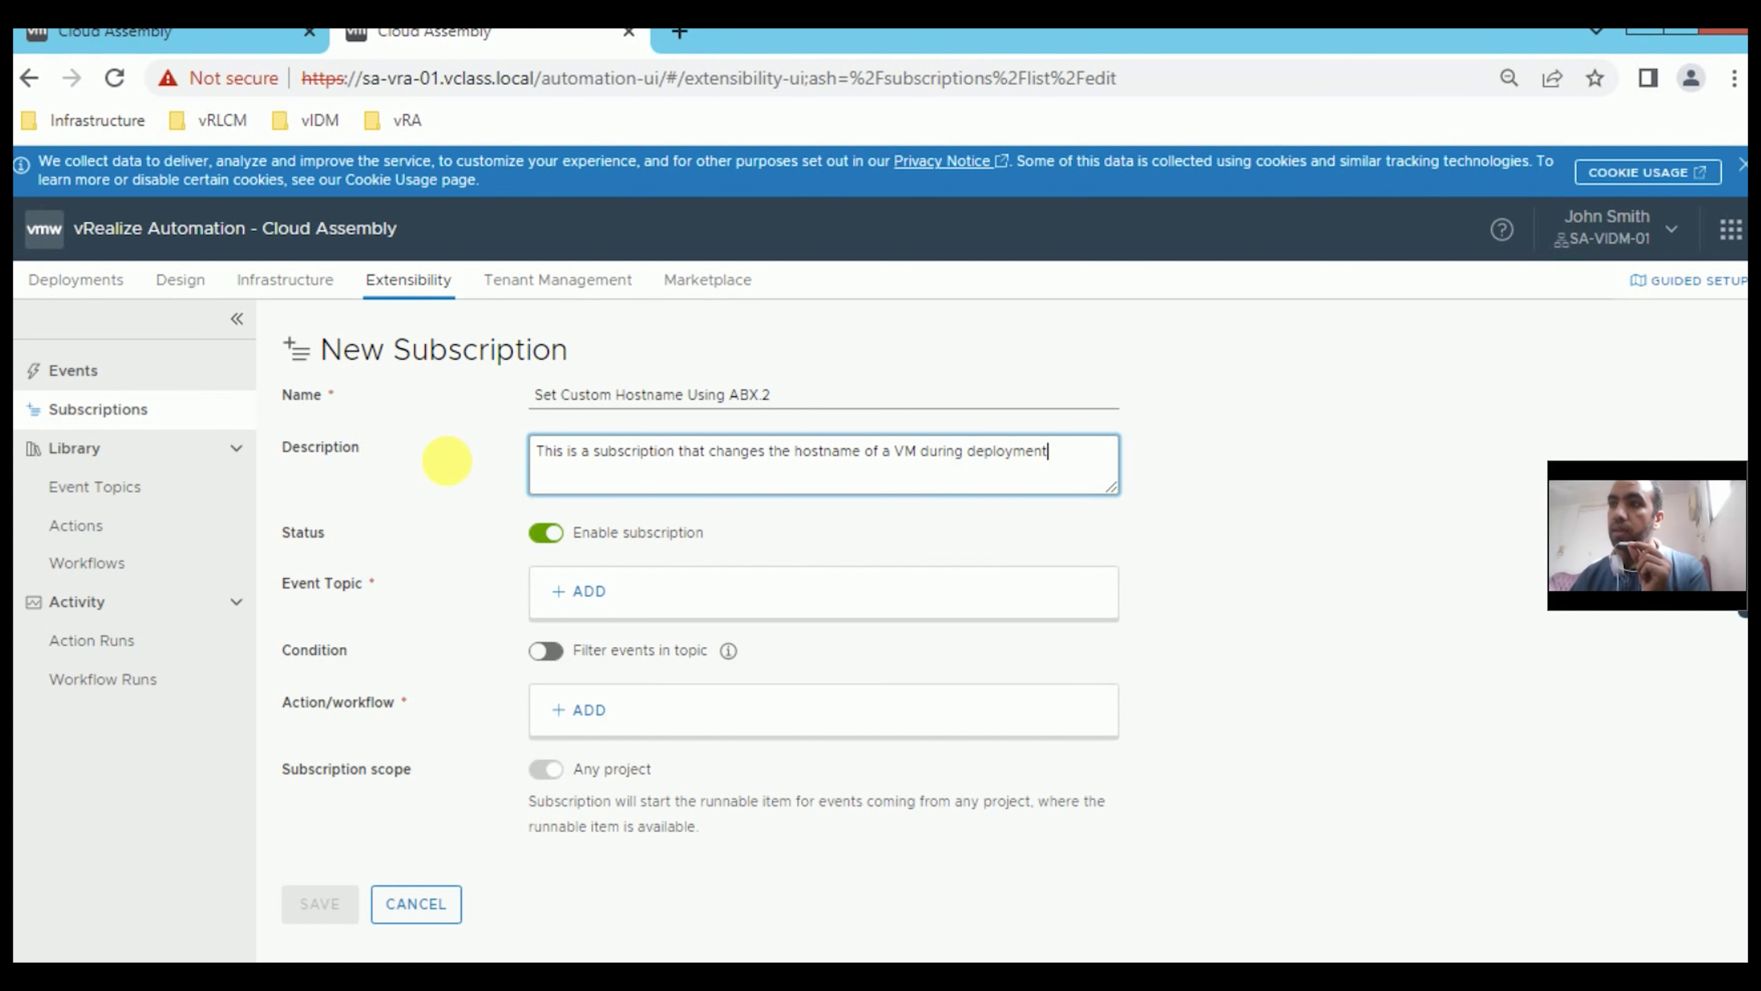
Filter the event topics by "alloca", sort them by publisher, and assign Compute allocation as the subscription's event topic.
{"action": "left_click", "coordinate": [586, 597]}
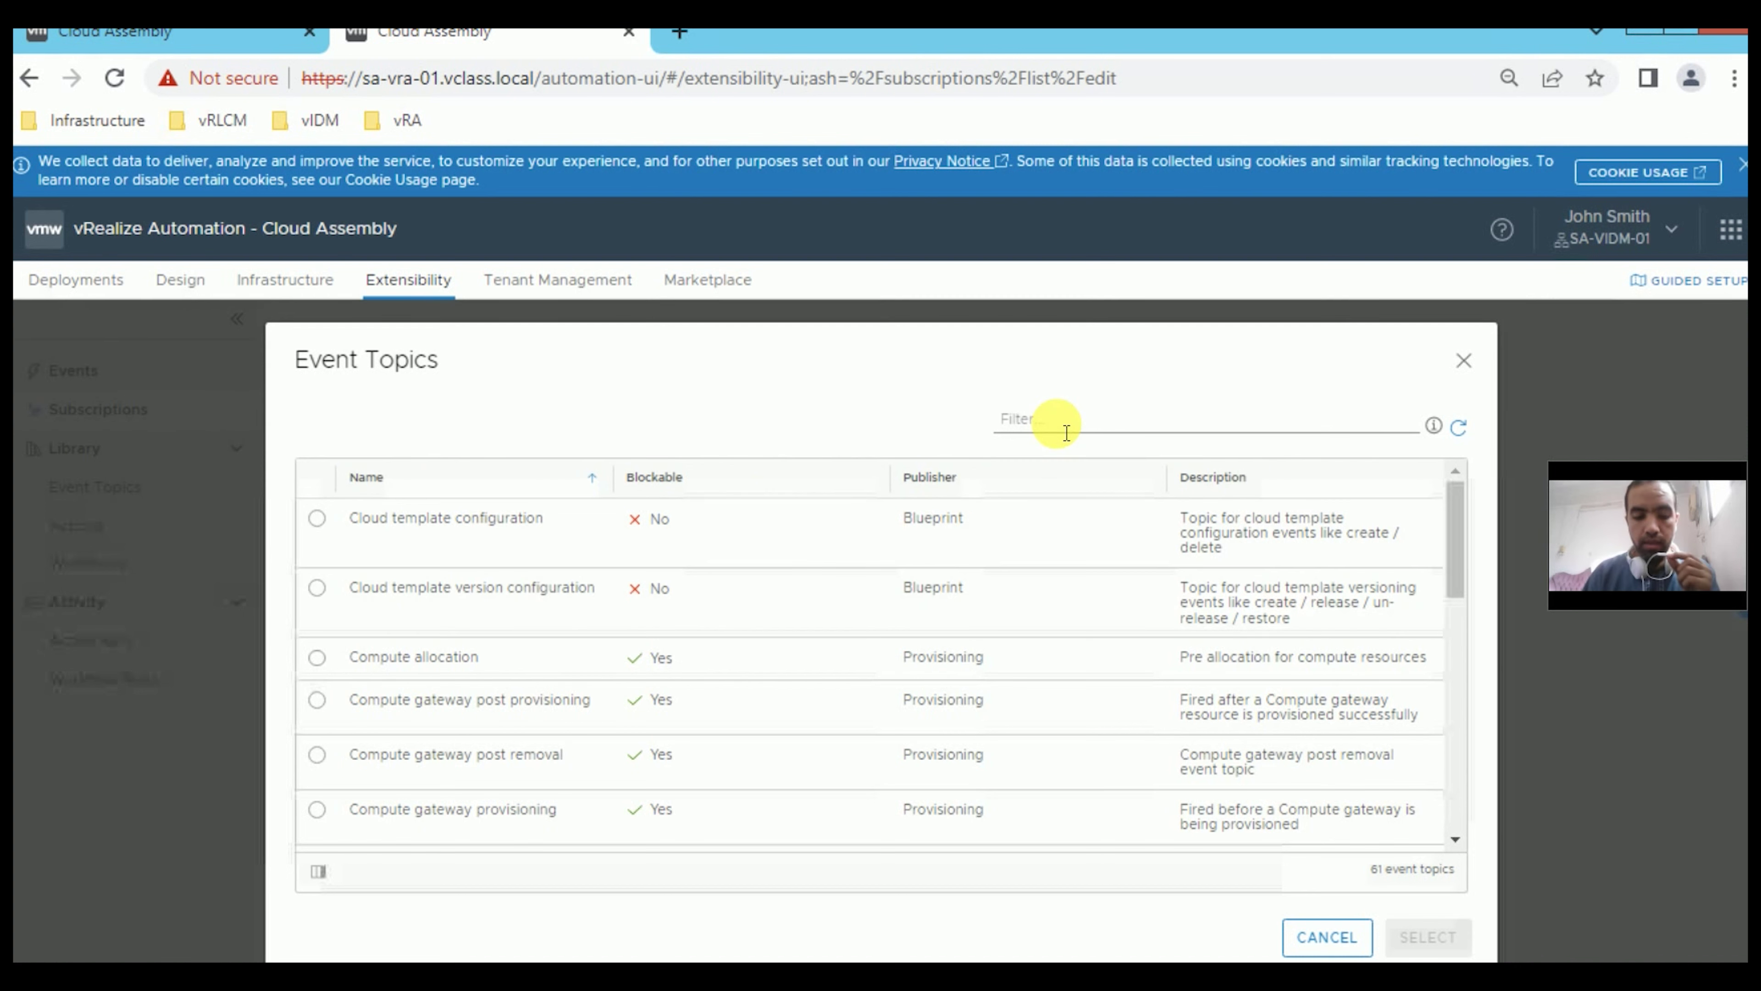
{"action": "left_click", "coordinate": [1065, 432]}
{"action": "type", "text": "al"}
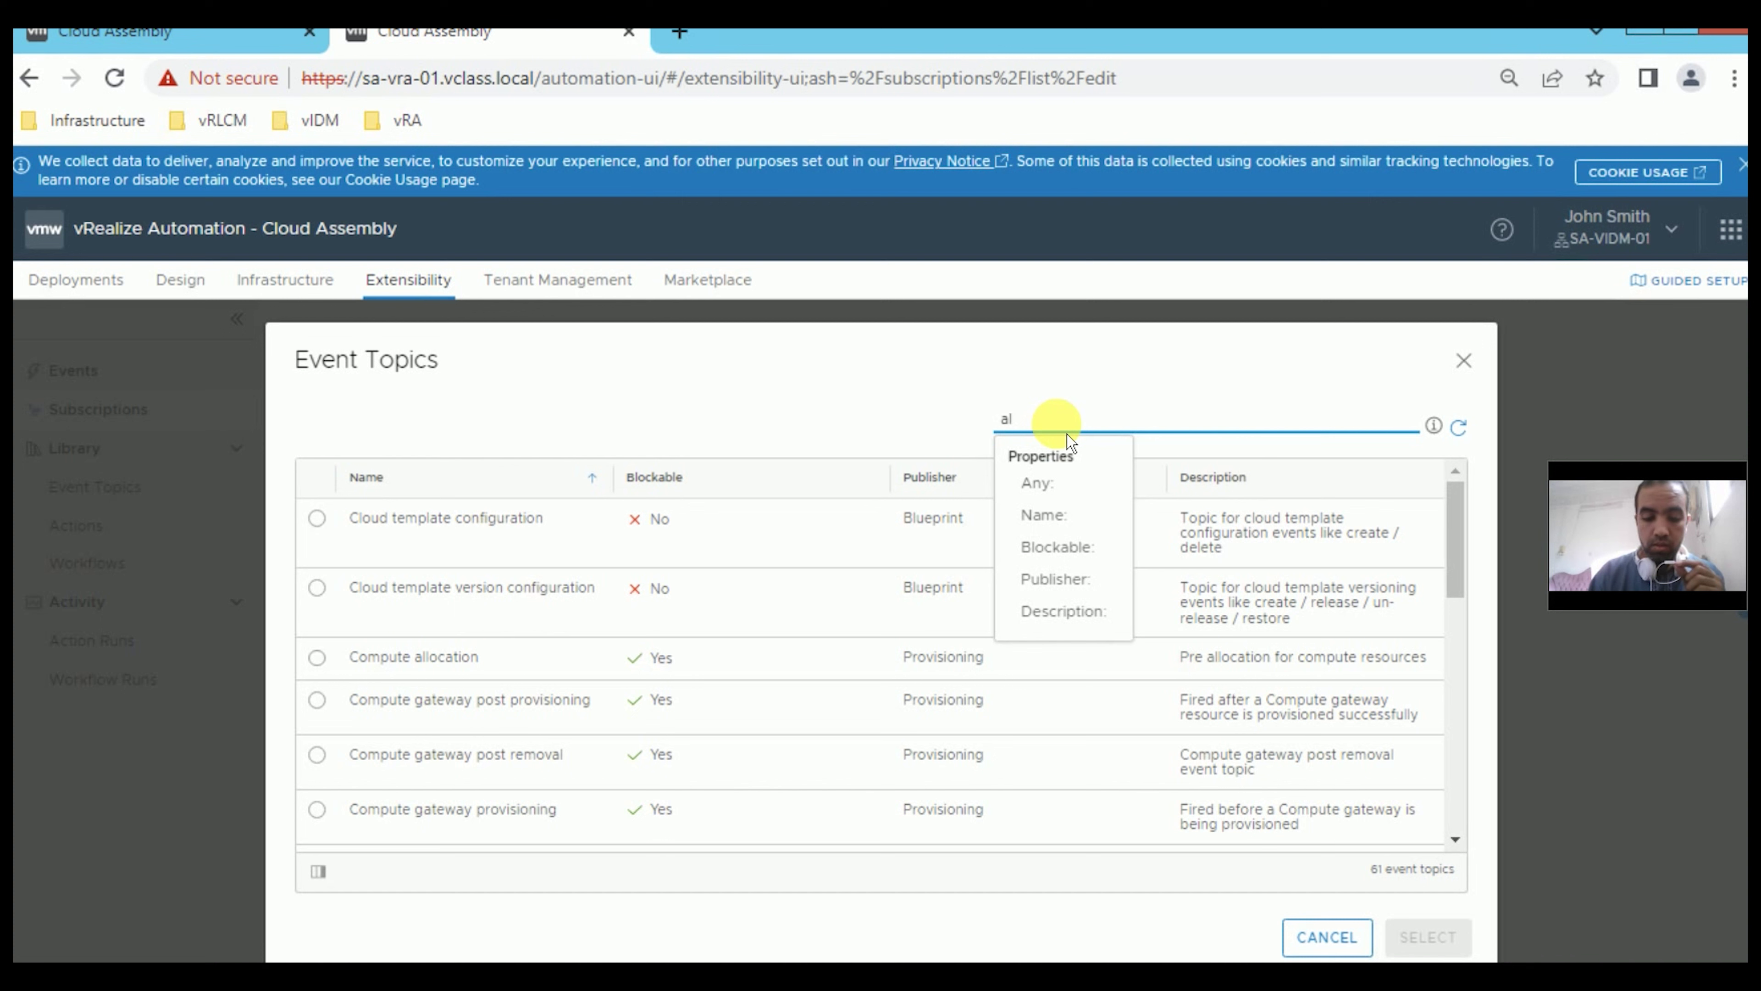
{"action": "type", "text": "loca"}
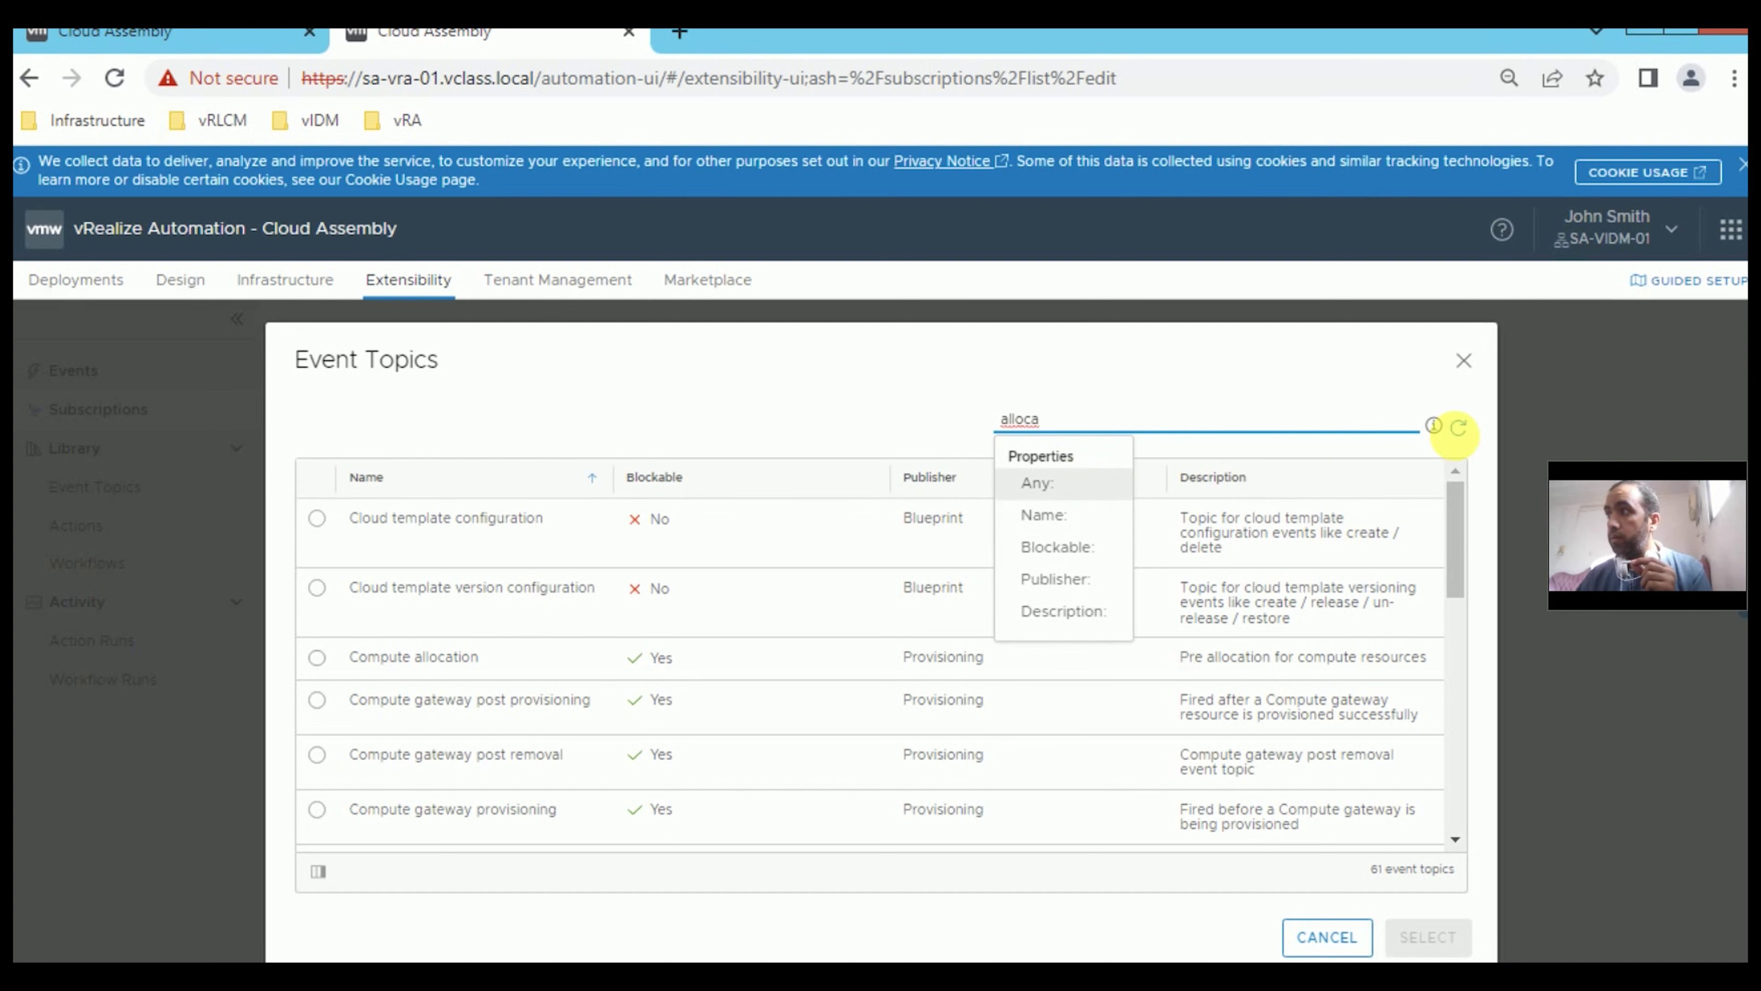
{"action": "left_click", "coordinate": [1073, 483]}
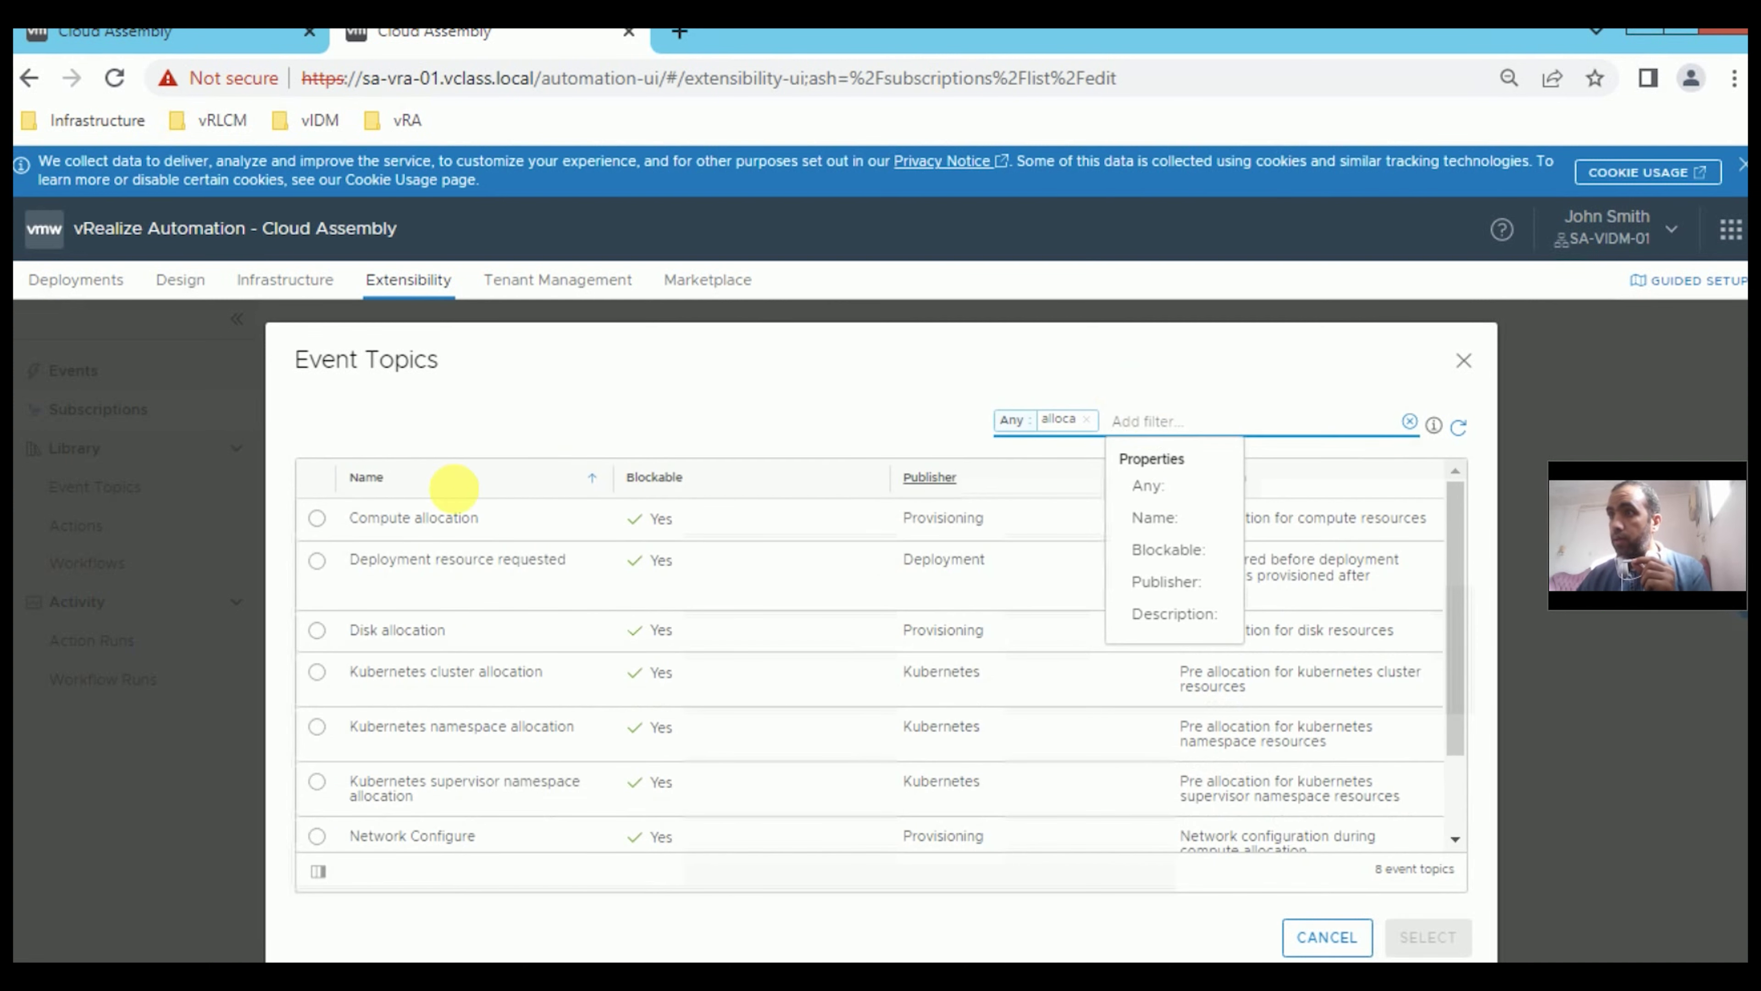
{"action": "left_click", "coordinate": [451, 478]}
{"action": "left_click", "coordinate": [1140, 479]}
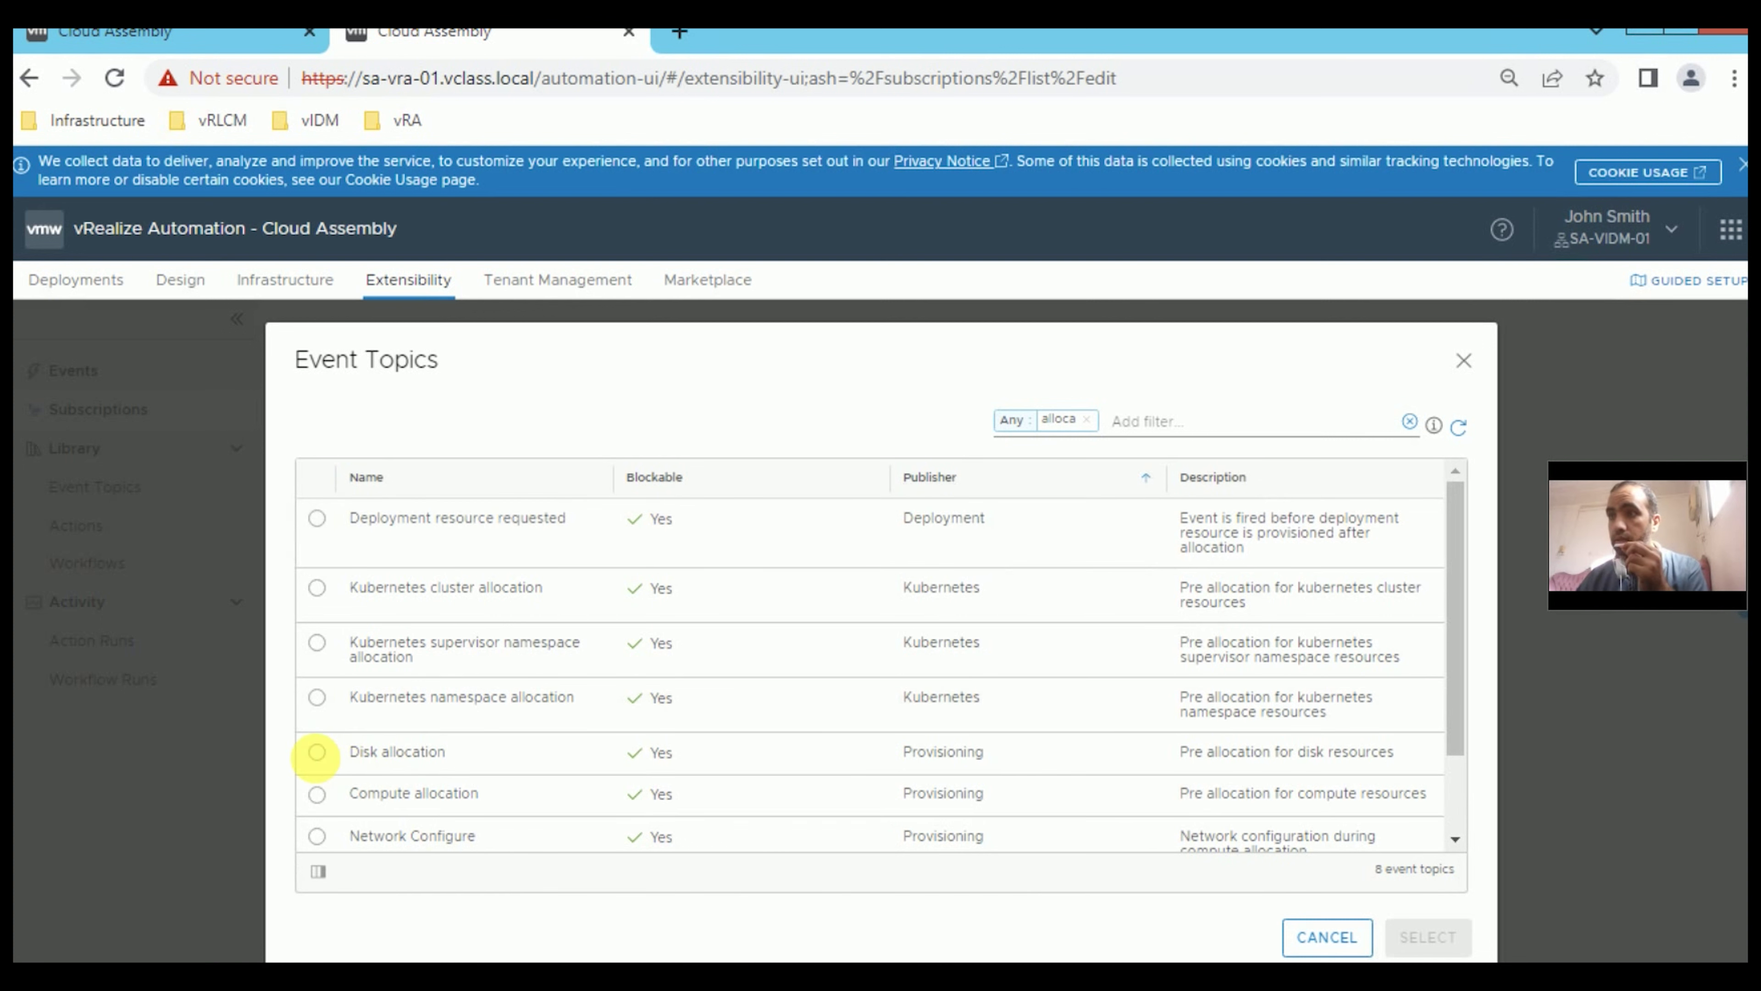
{"action": "left_click", "coordinate": [317, 794]}
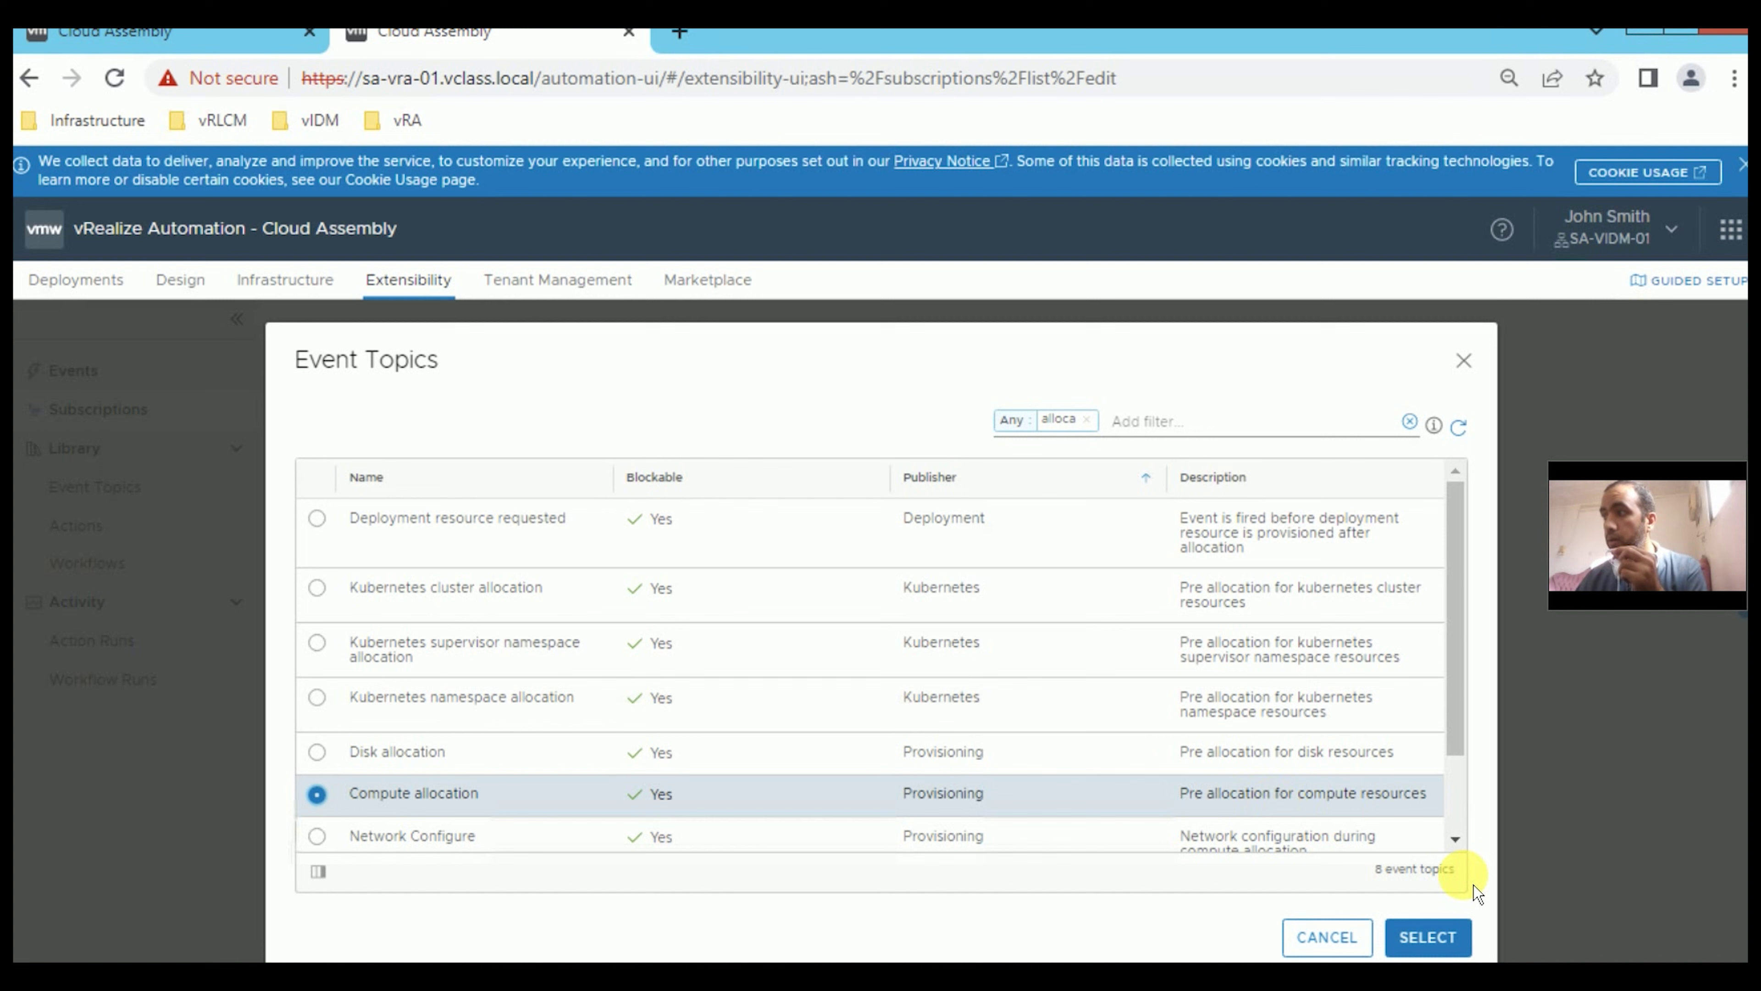
{"action": "left_click", "coordinate": [1449, 947]}
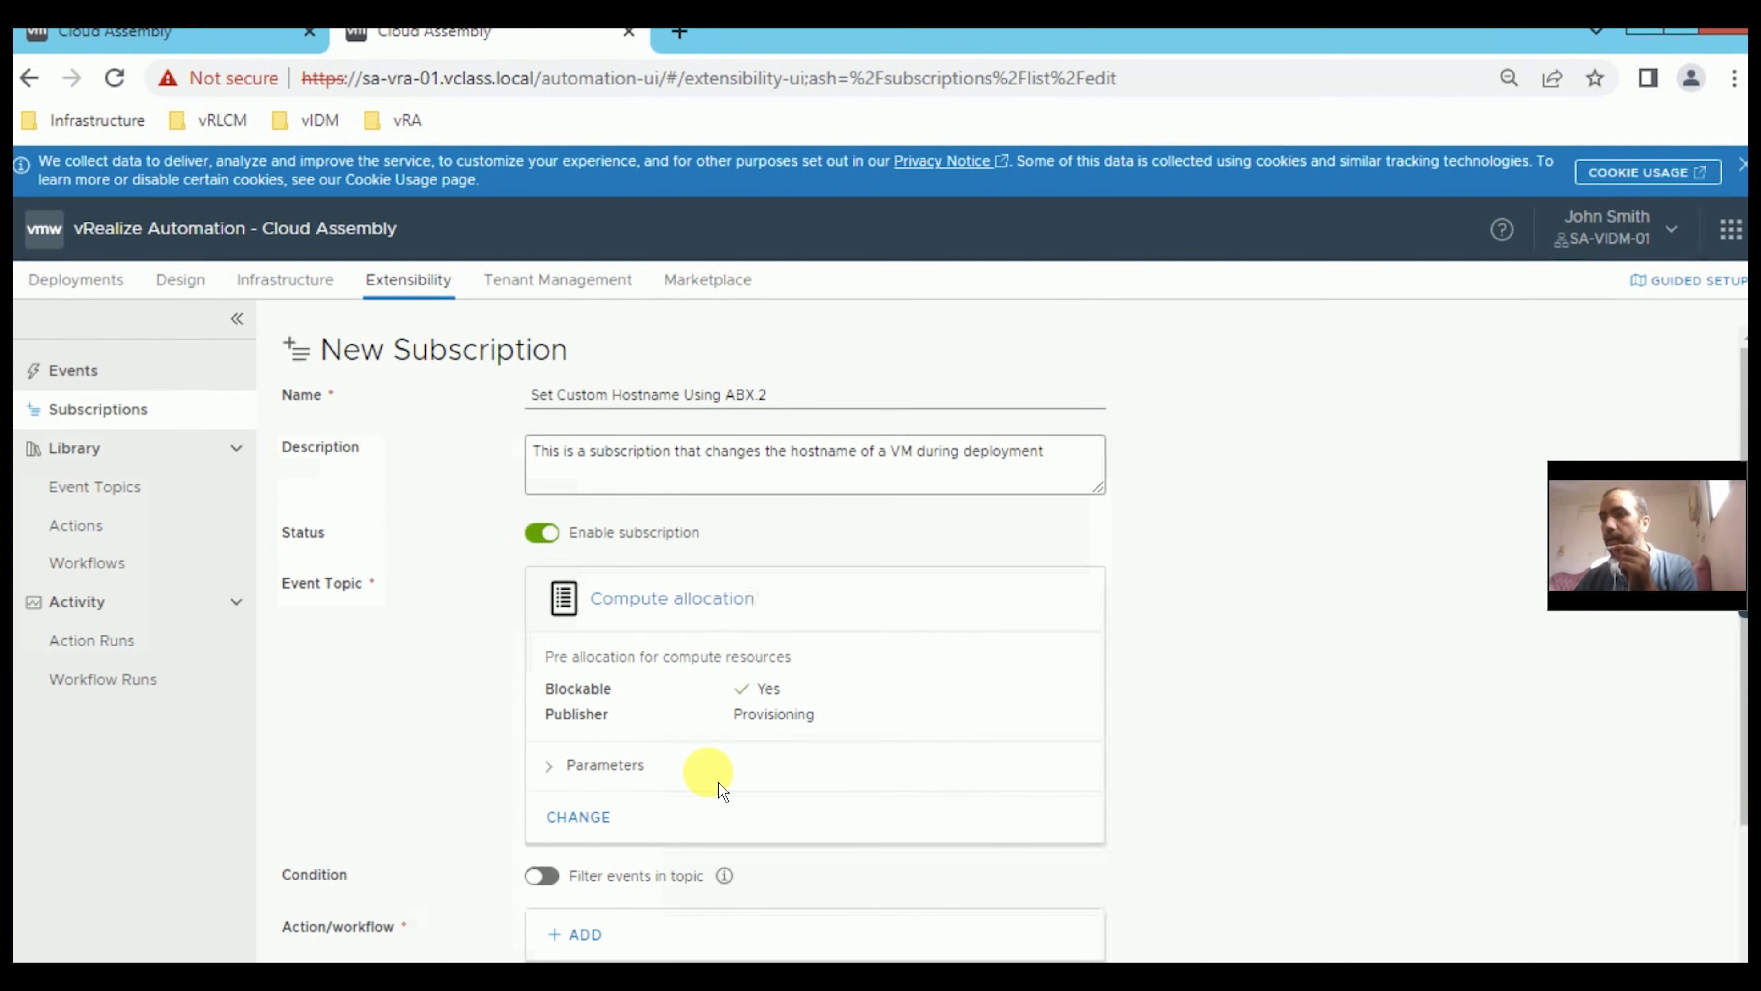
Enable filtering of events in the topic and enter the condition event.data.blueprintId == with the placeholder blueprint ID removed.
{"action": "left_click", "coordinate": [545, 876]}
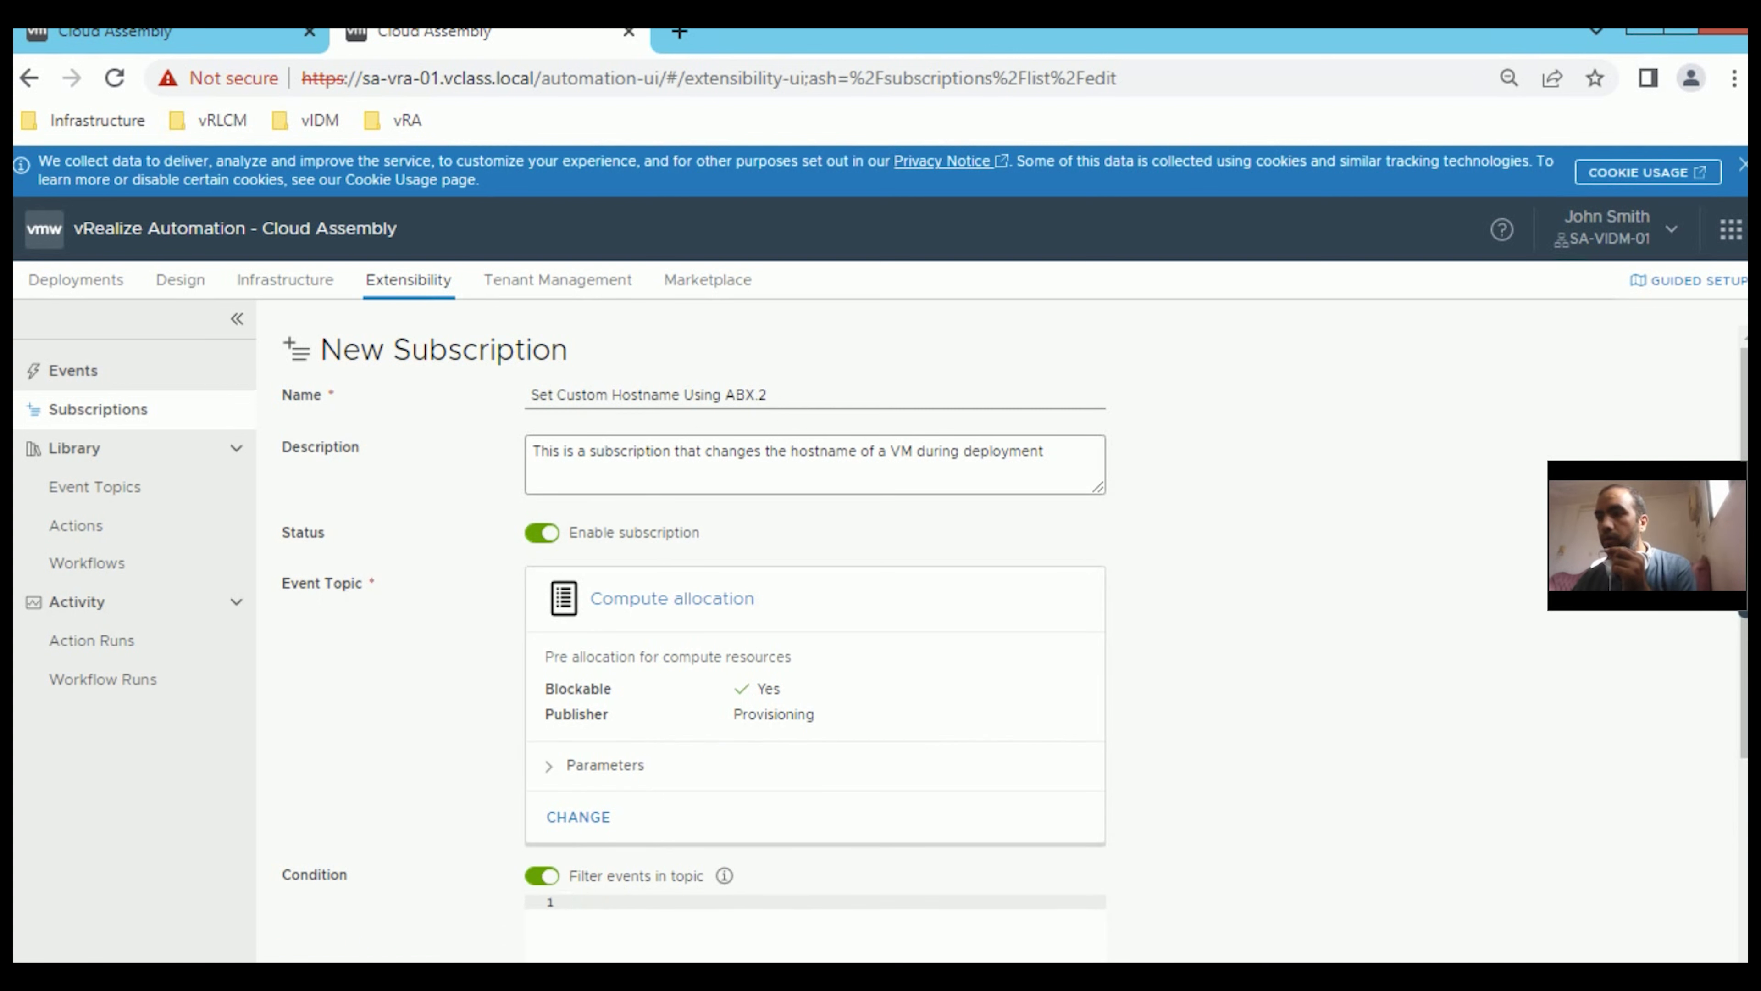
{"action": "type", "text": "event.data.blueprintId == 'Enter_your_recorded_blueprint_ID-Here'"}
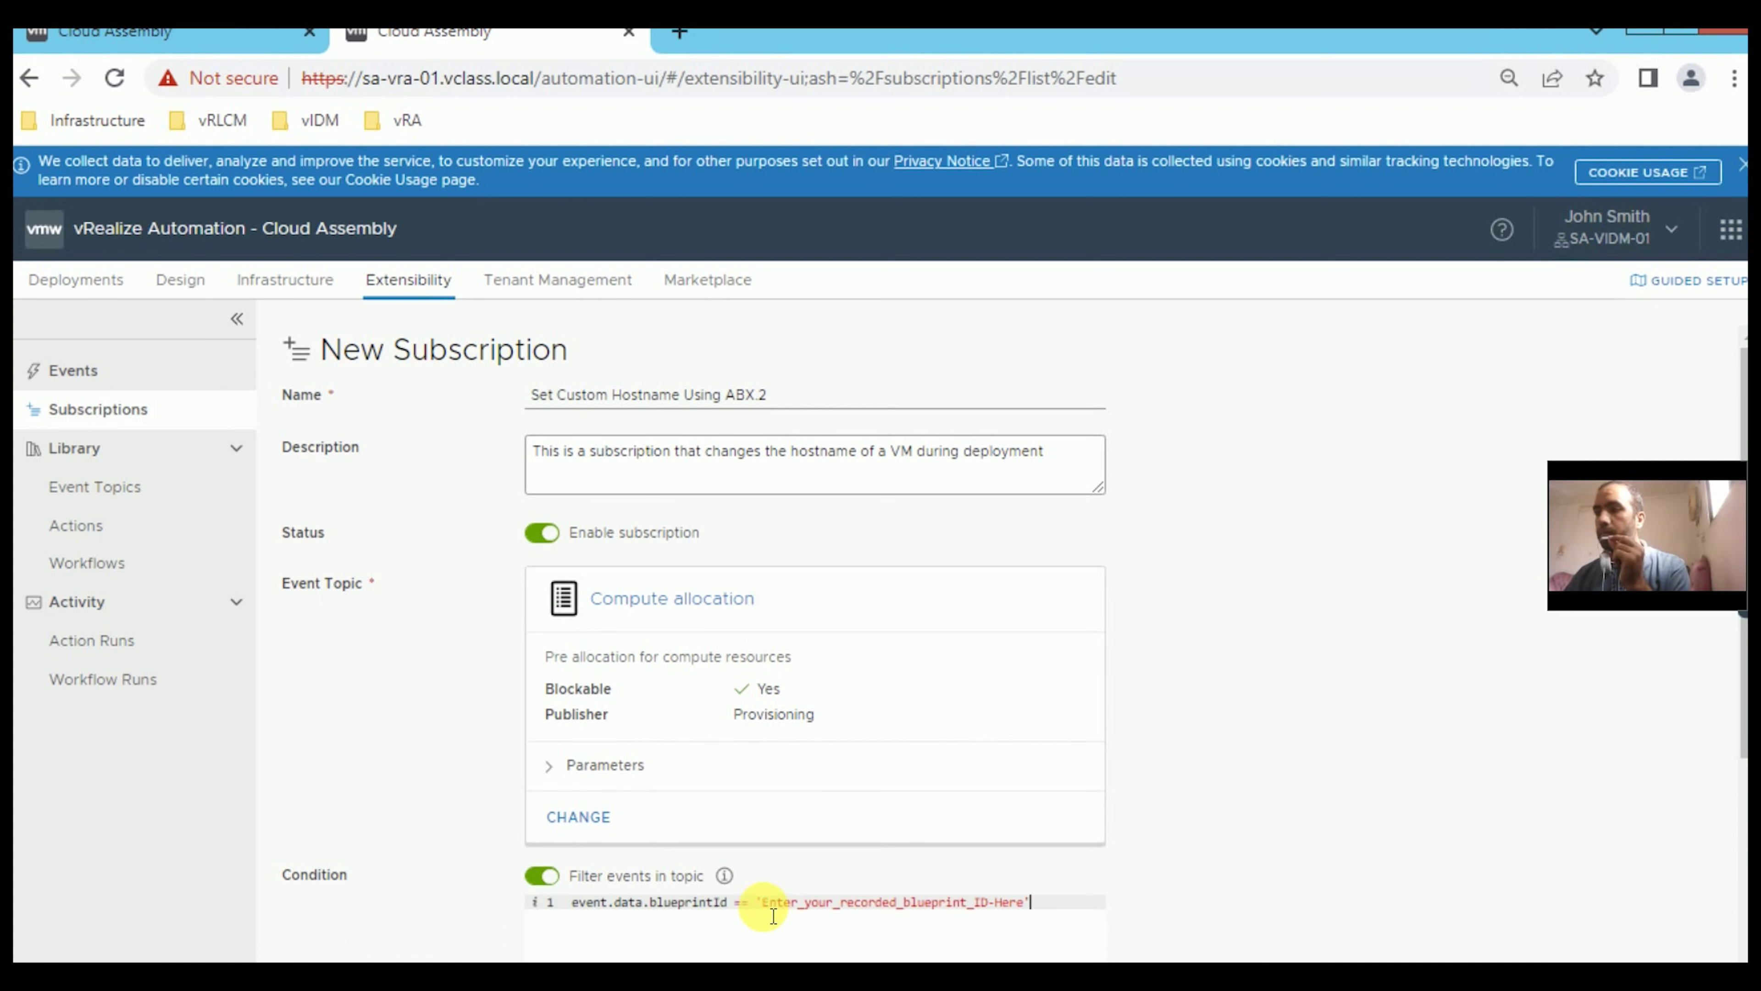
{"action": "left_click_drag", "start_coordinate": [770, 903], "coordinate": [991, 905]}
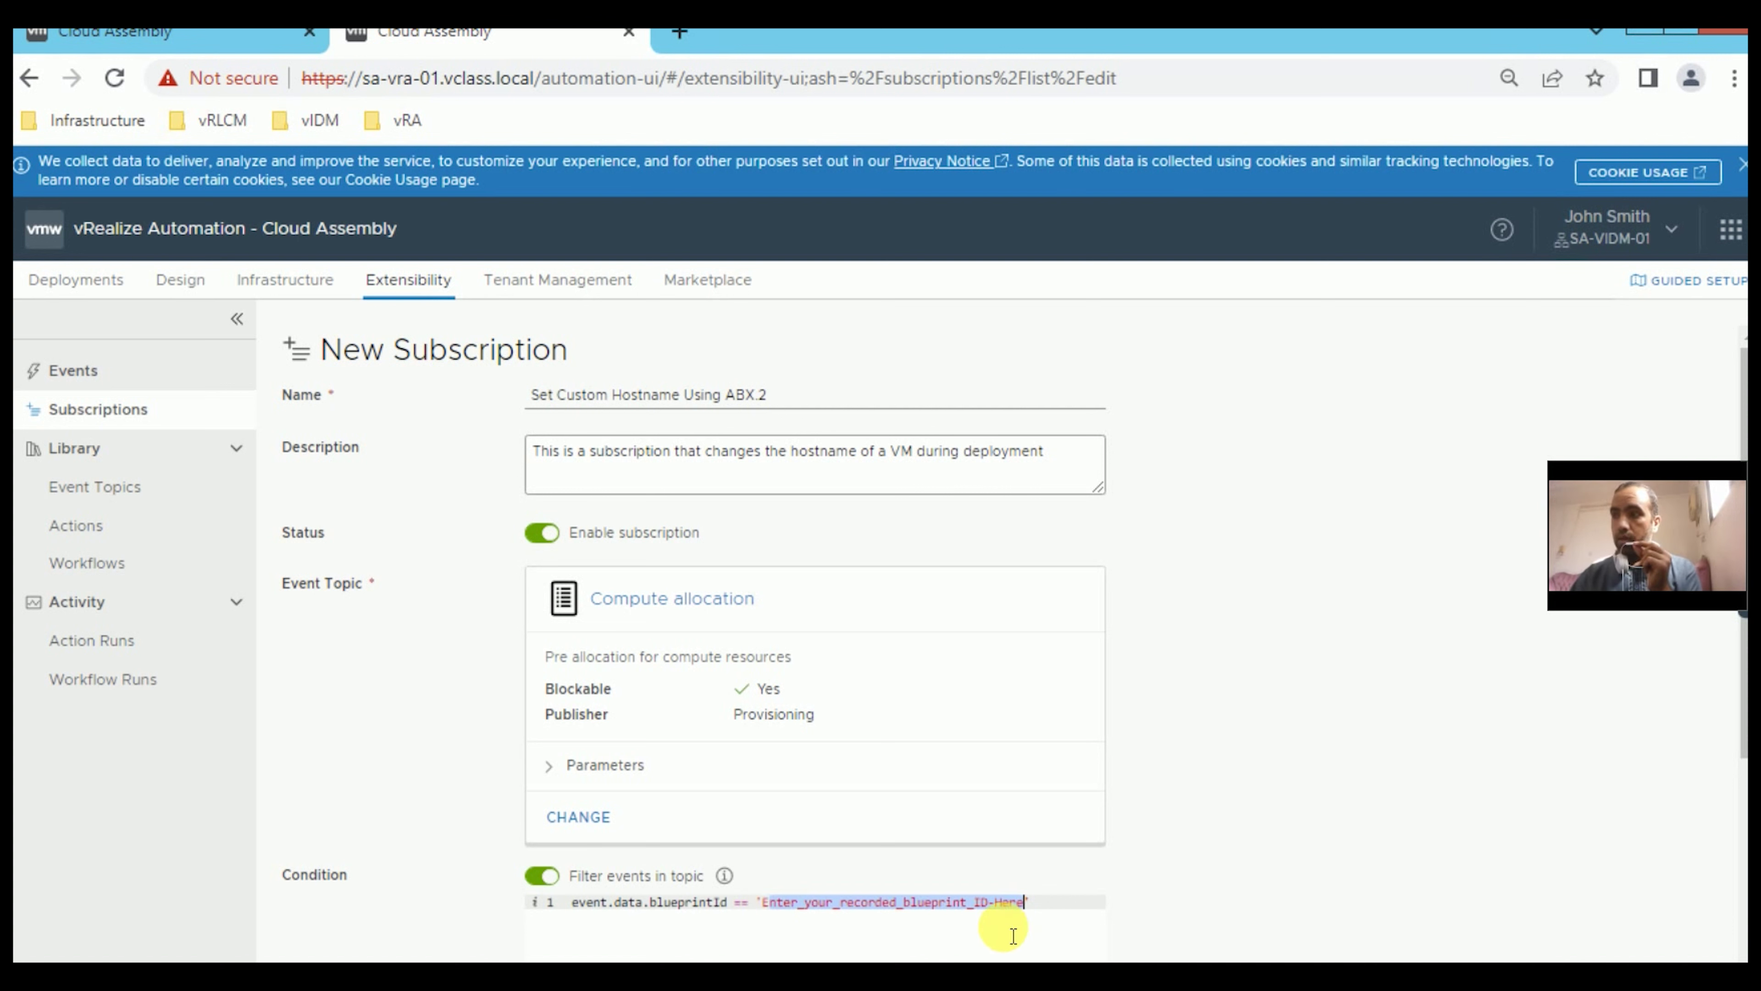
{"action": "key", "text": "BackSpace"}
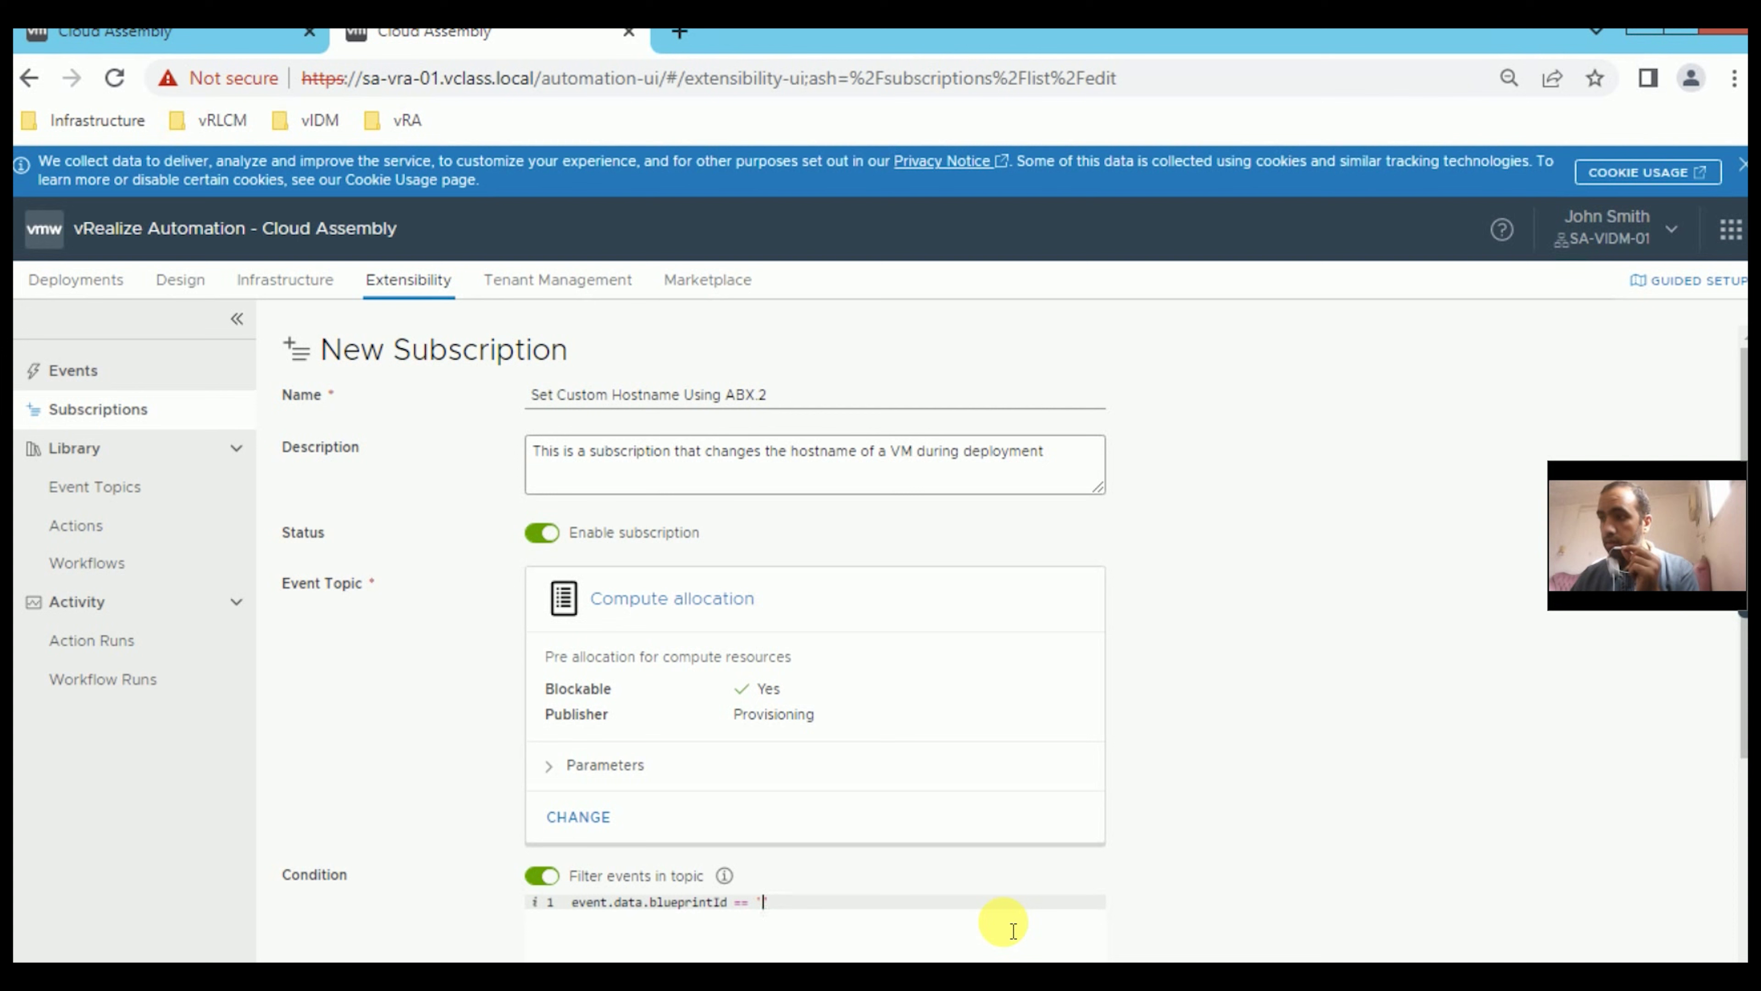
Switch to the Notepad document New Rich Text Document.rtf and copy the recorded blueprint ID.
{"action": "mouse_move", "coordinate": [770, 972]}
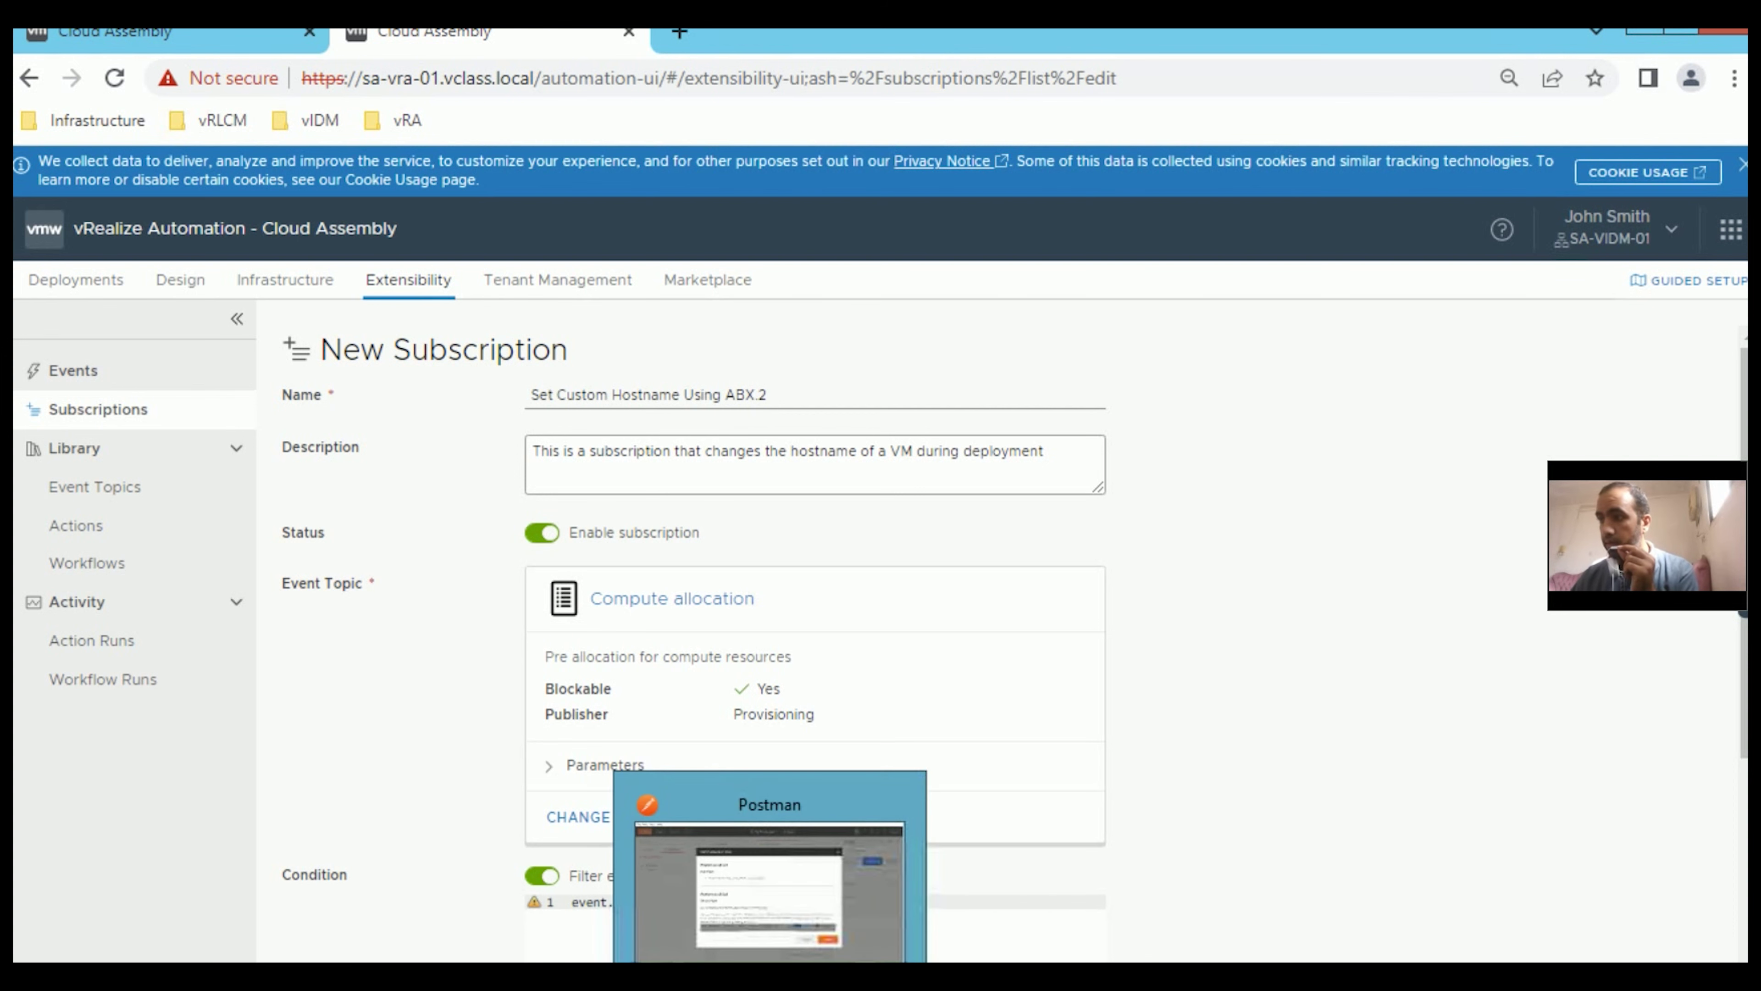
{"action": "mouse_move", "coordinate": [856, 978]}
{"action": "left_click", "coordinate": [864, 932]}
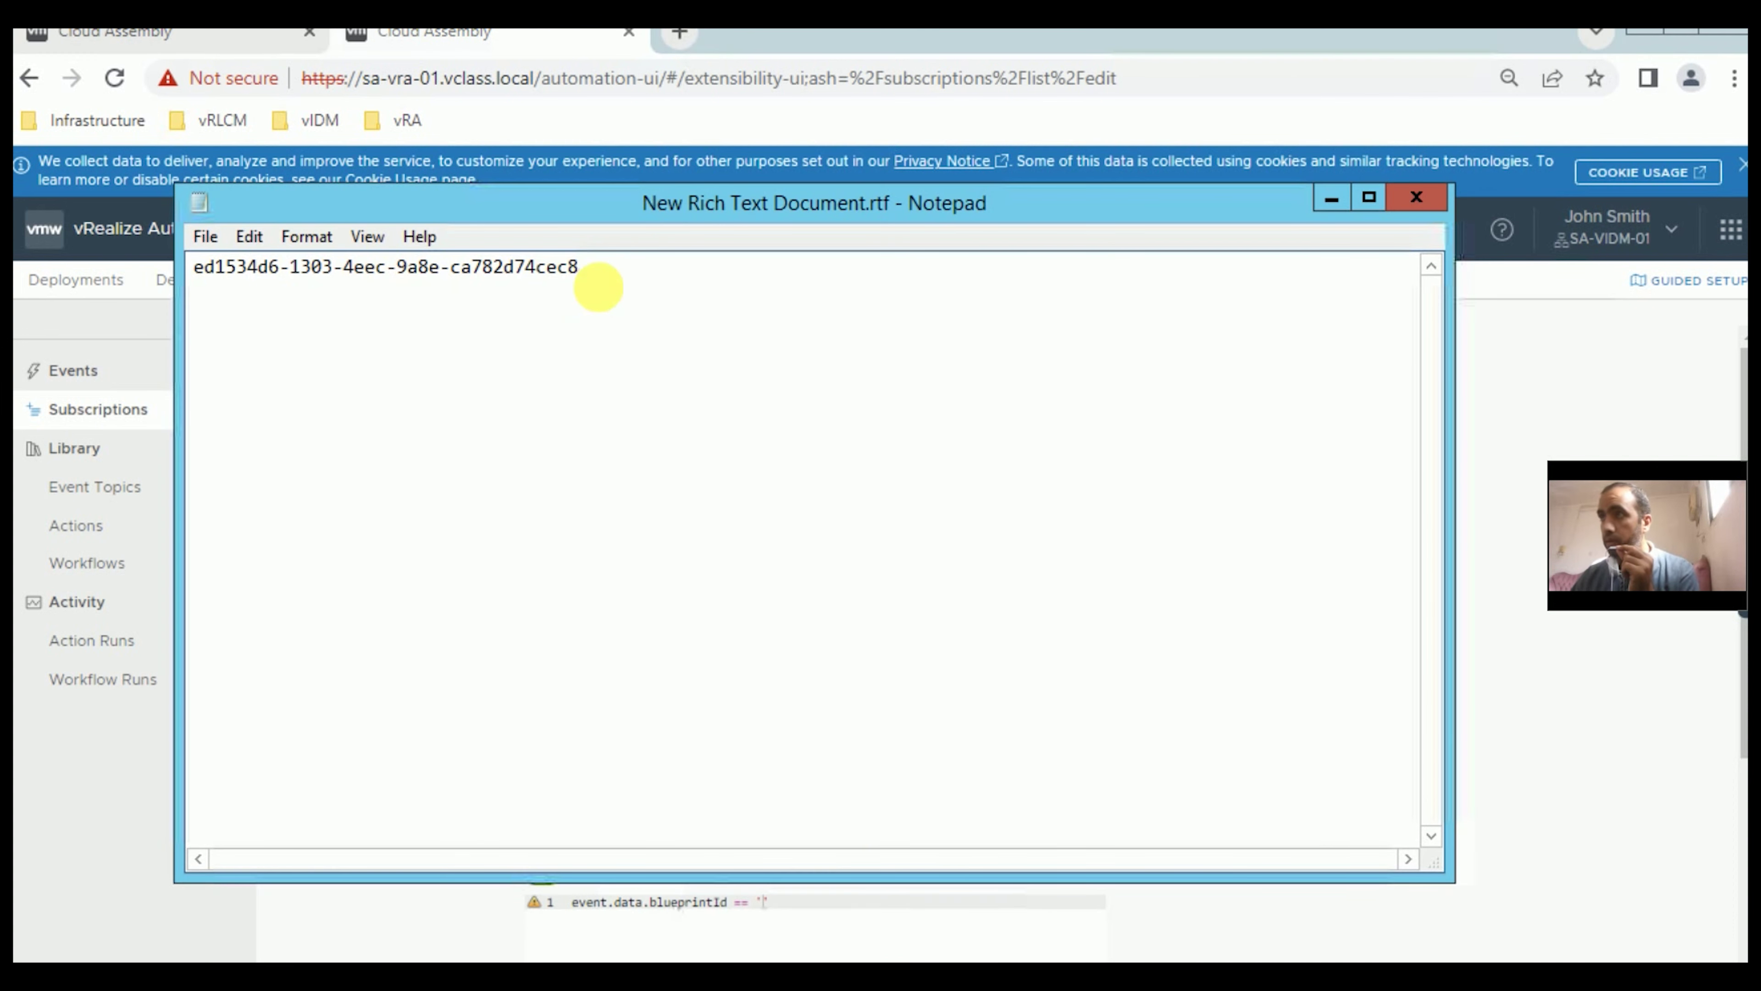
{"action": "triple_click", "coordinate": [246, 267]}
{"action": "right_click", "coordinate": [258, 269]}
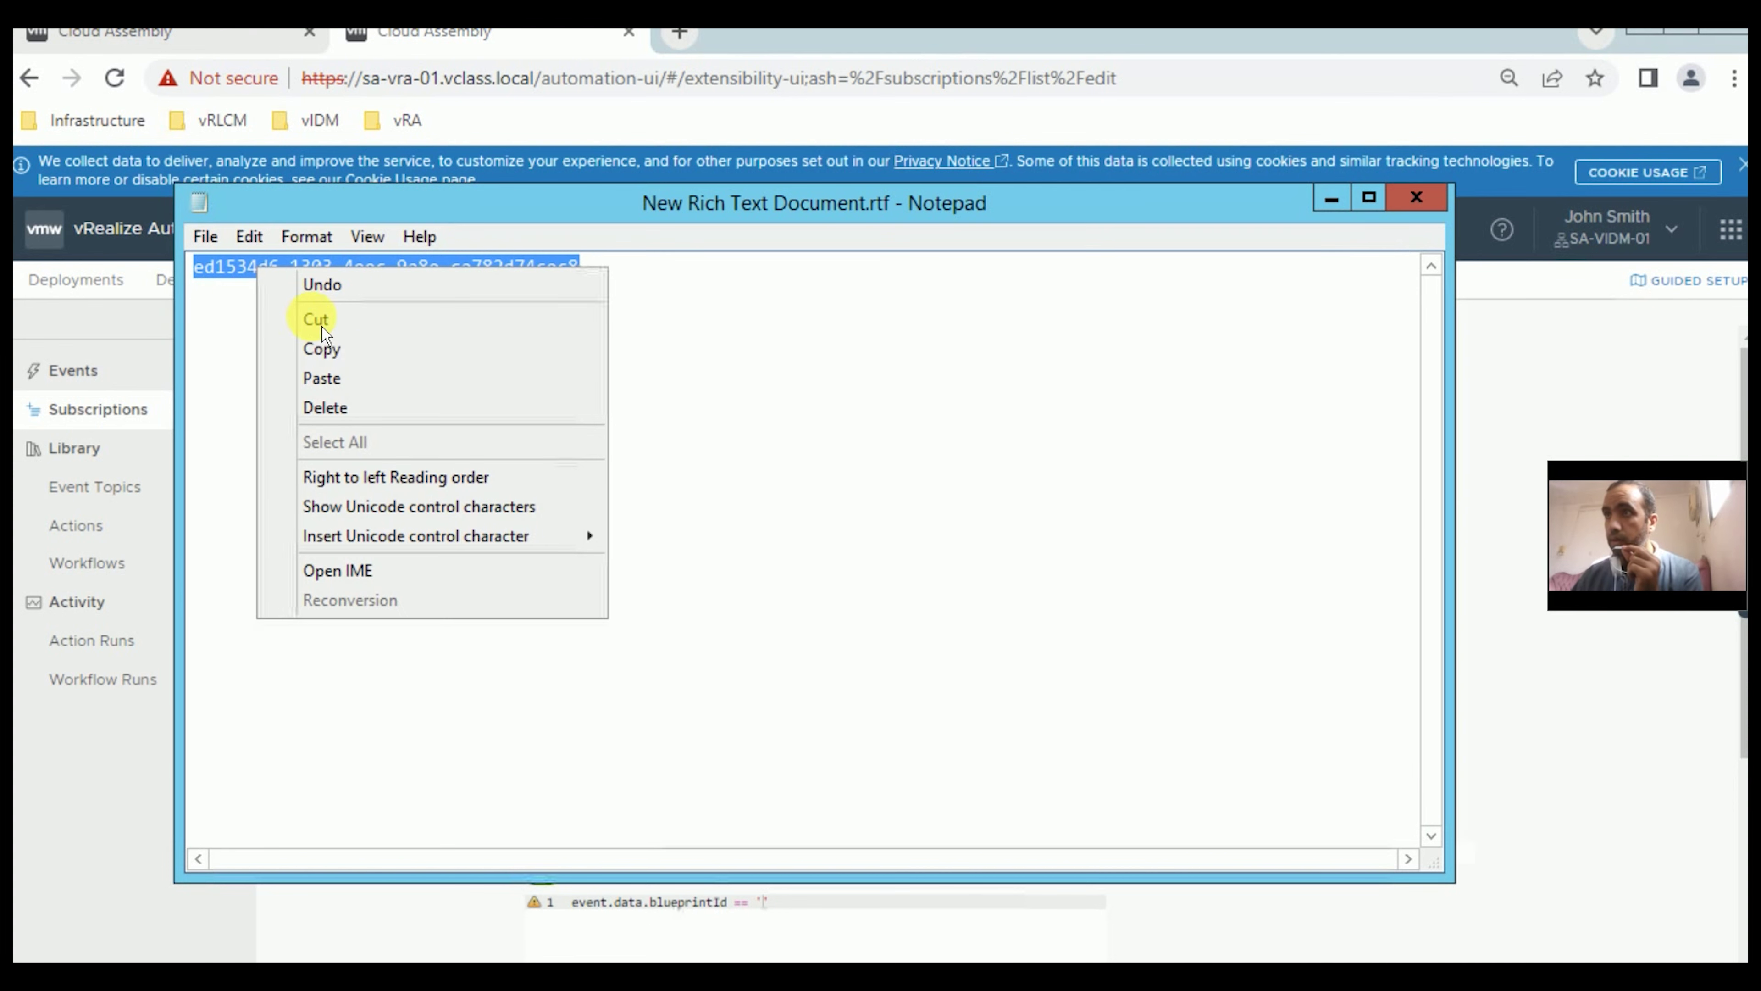
{"action": "left_click", "coordinate": [323, 349]}
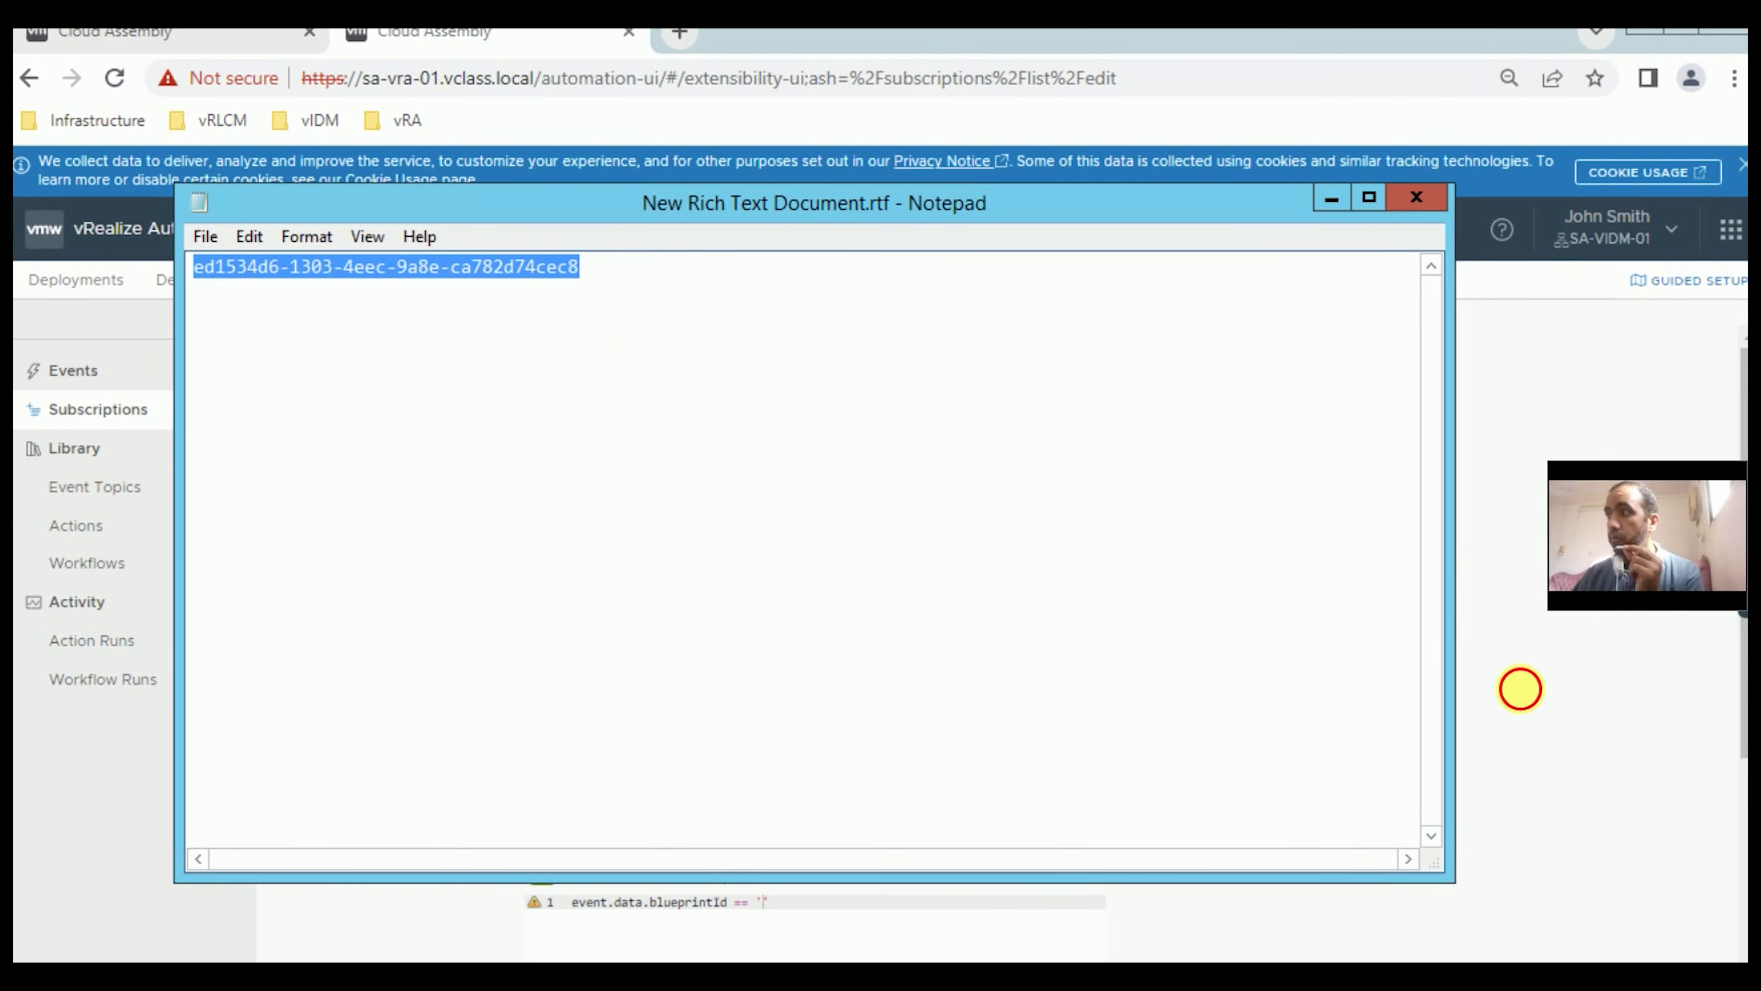
Complete the subscription condition as event.data.blueprintId == 'ed1534d6-1303-4eec-9a8e-ca782d74cec8'.
{"action": "left_click", "coordinate": [782, 907]}
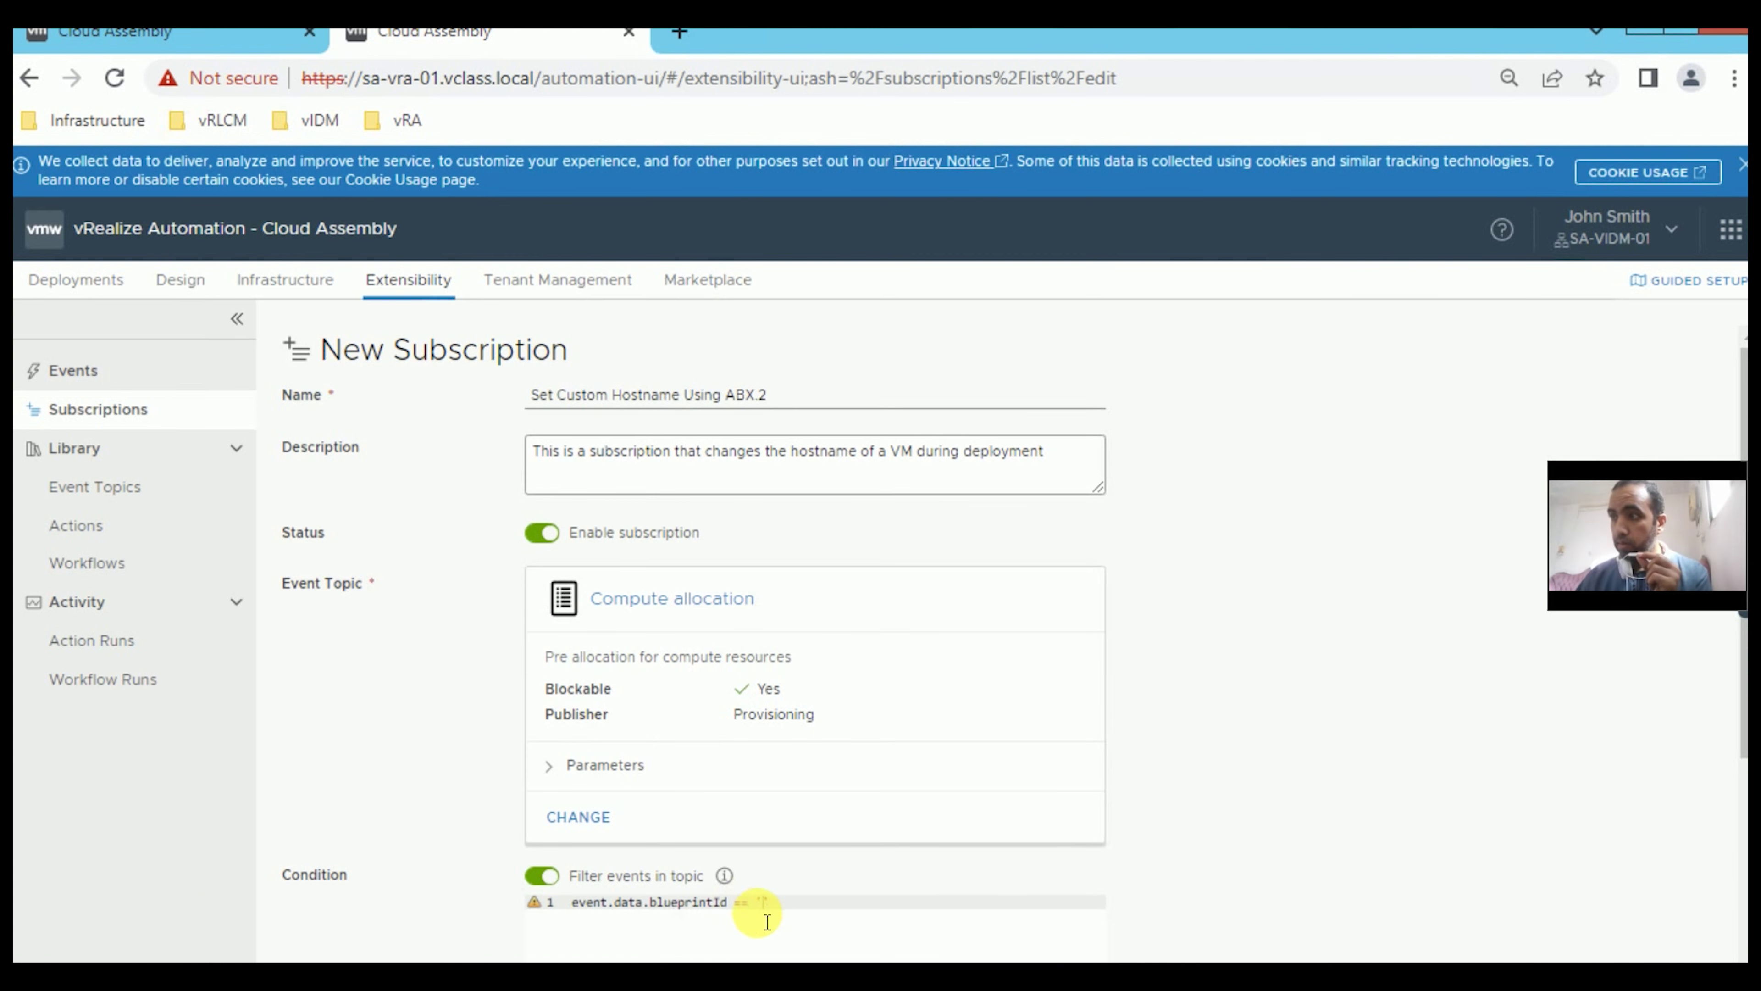
{"action": "type", "text": "== ''"}
{"action": "key", "text": "ctrl+v"}
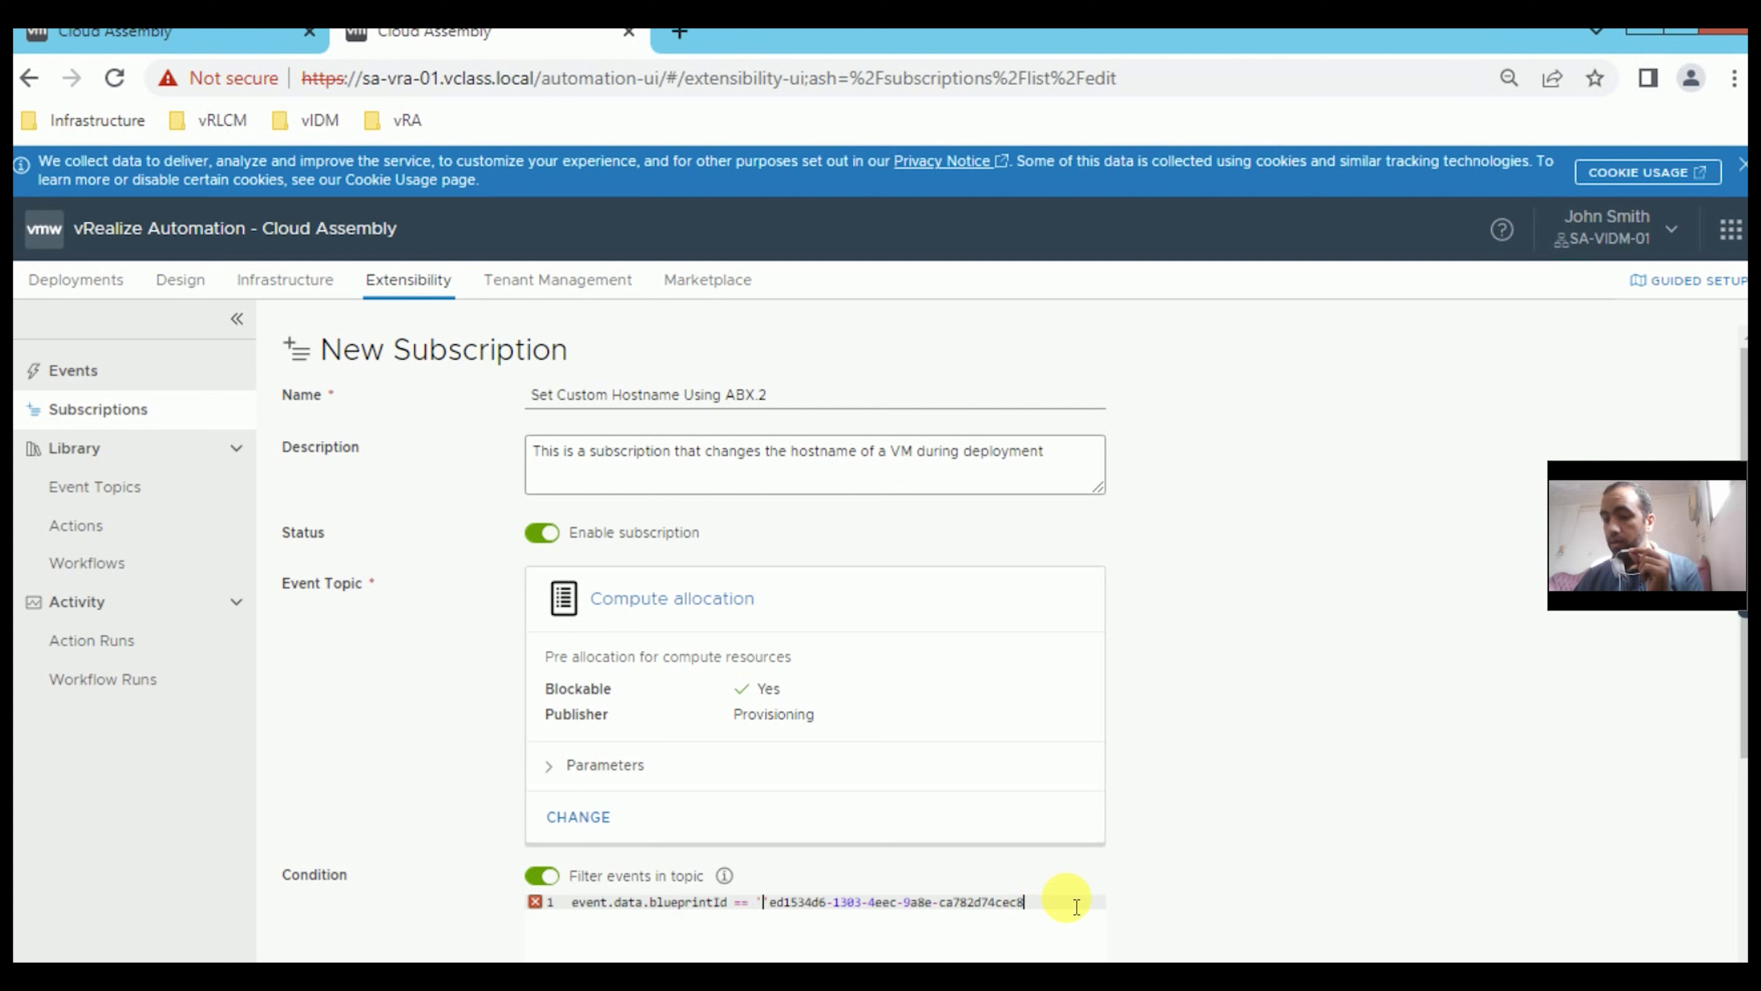
{"action": "type", "text": "'"}
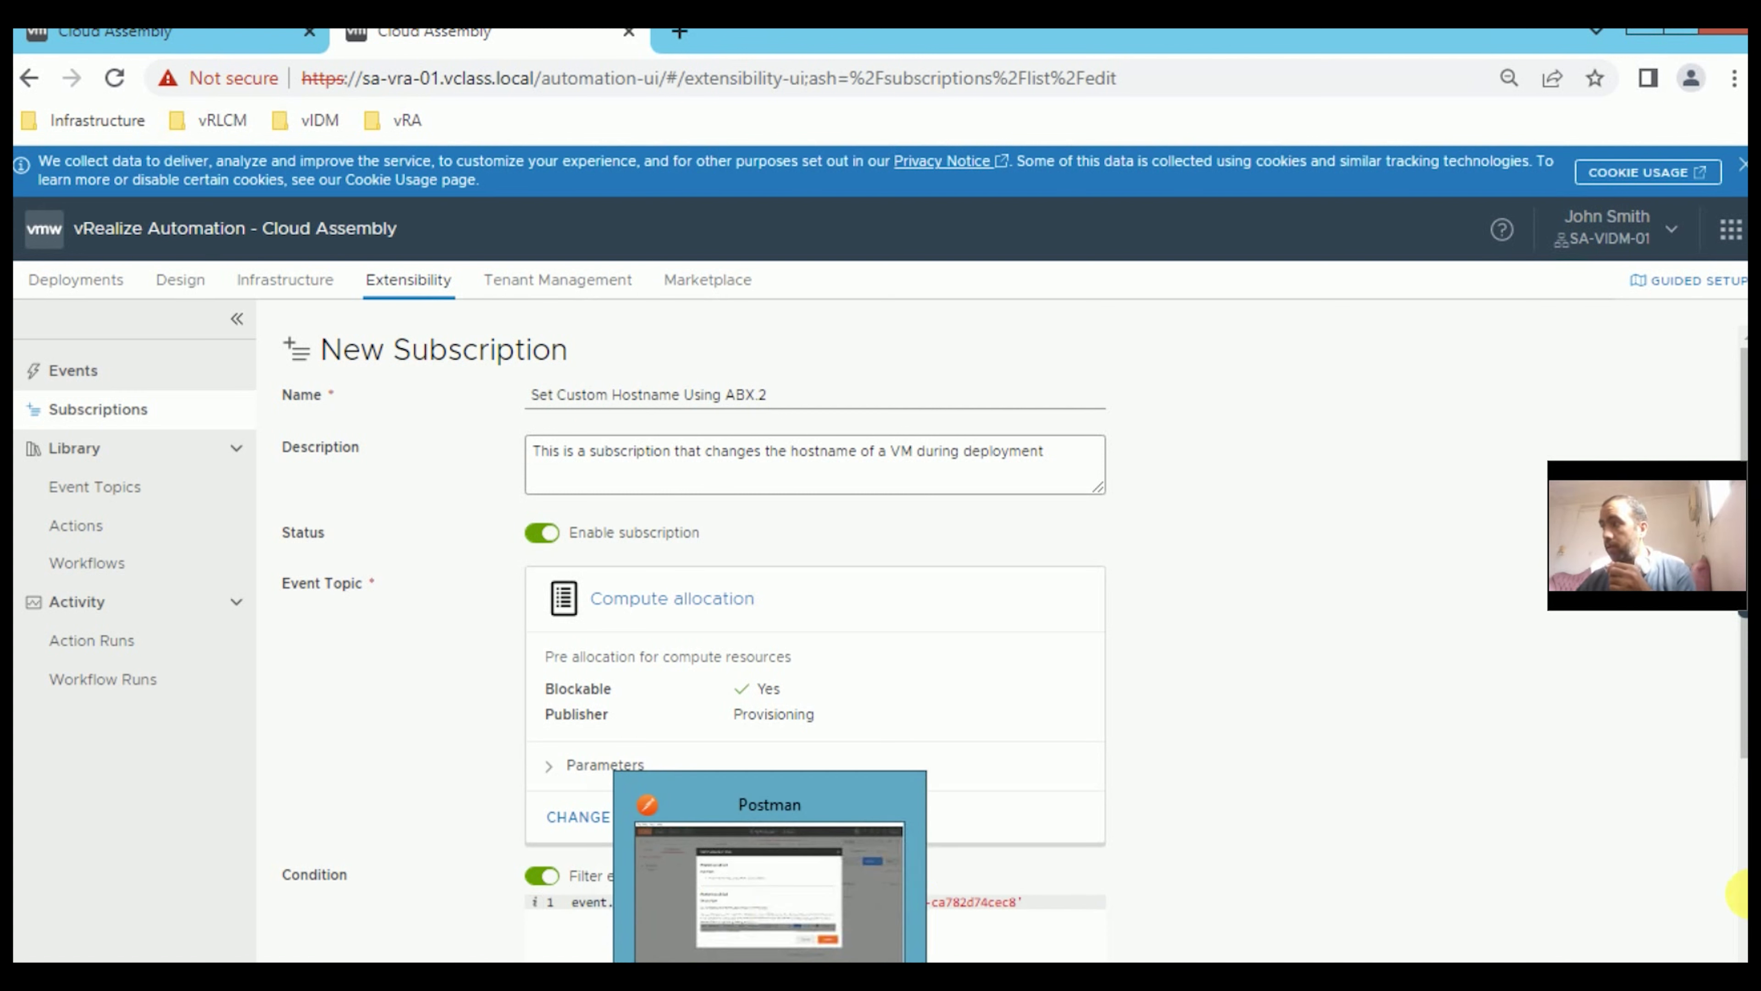
Assign the ABX action Set Custom Hostname as the subscription's runnable item.
{"action": "scroll", "coordinate": [1737, 895], "scroll_direction": "down", "scroll_amount": 5}
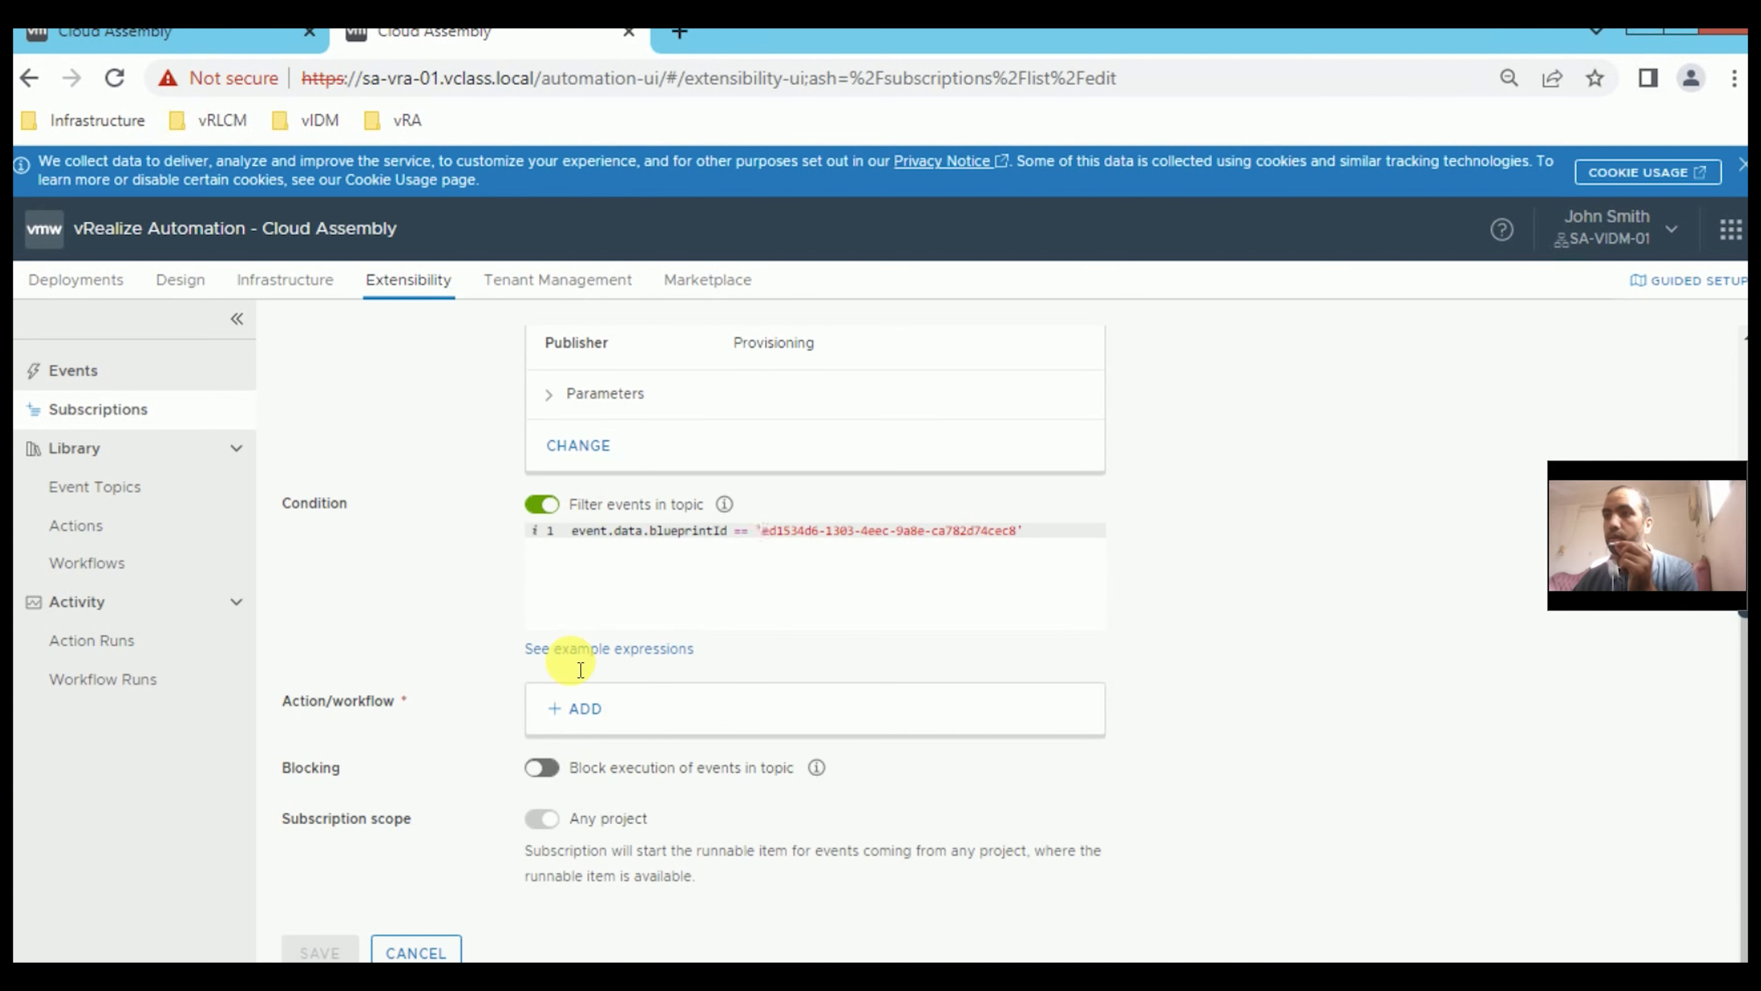
{"action": "left_click", "coordinate": [601, 717]}
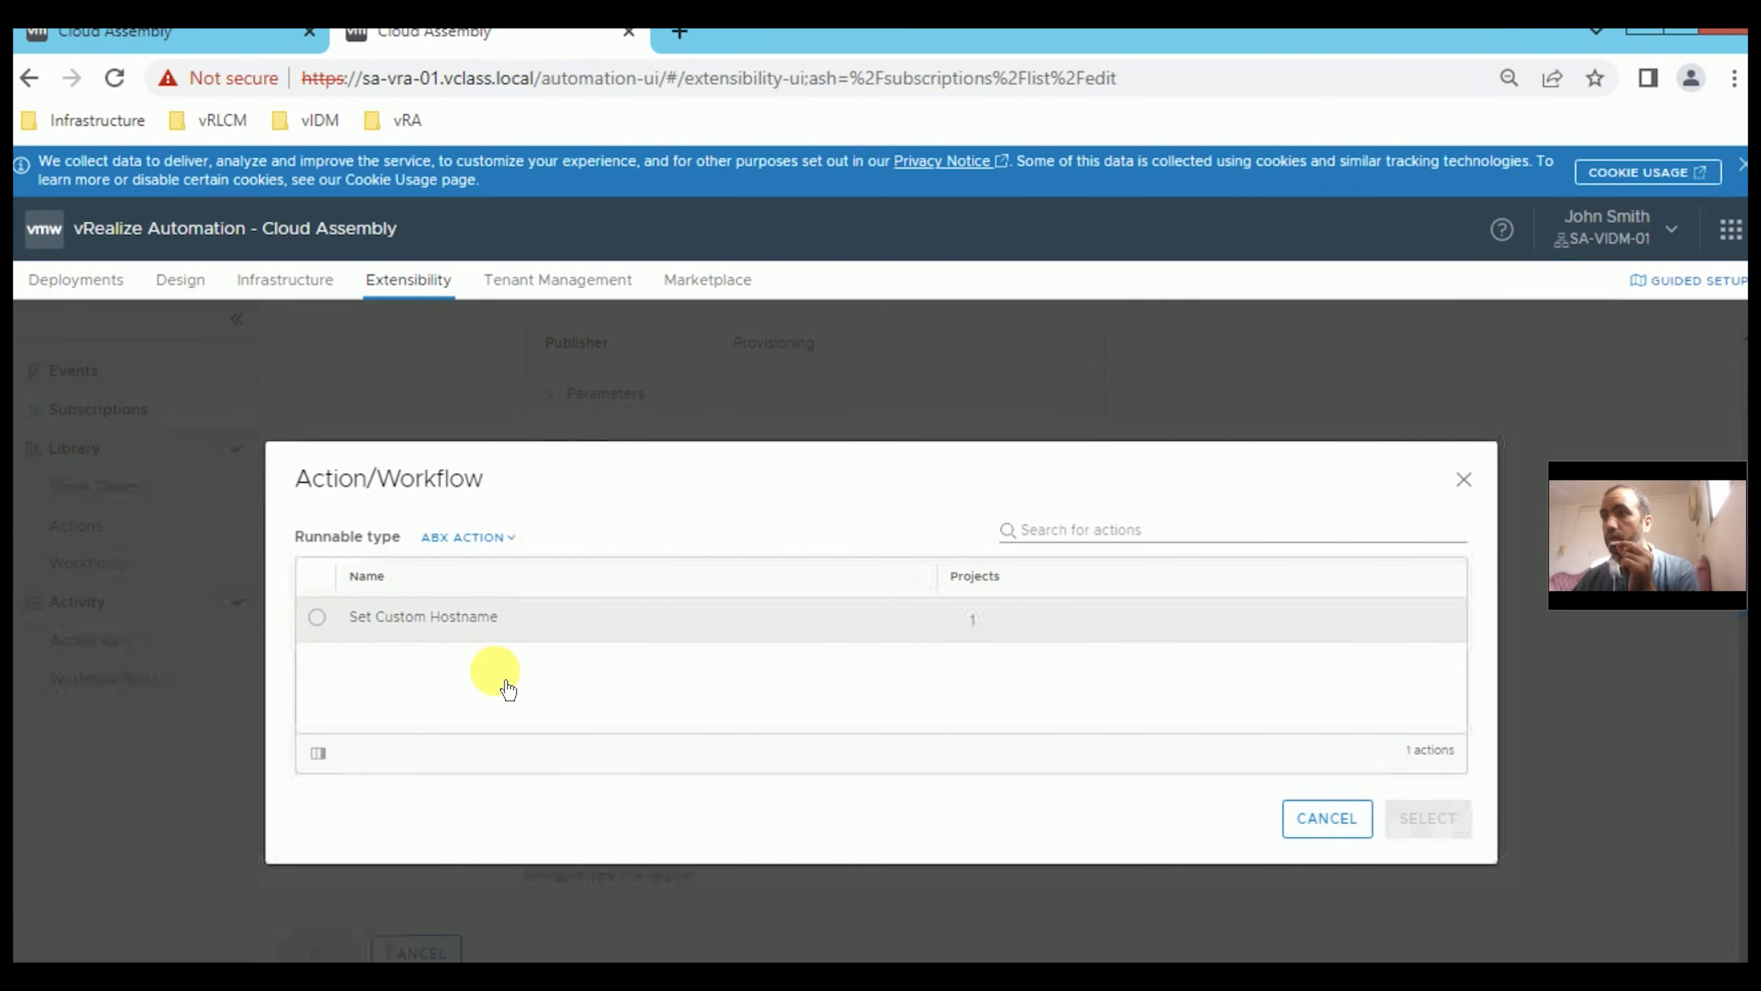
{"action": "left_click", "coordinate": [496, 540]}
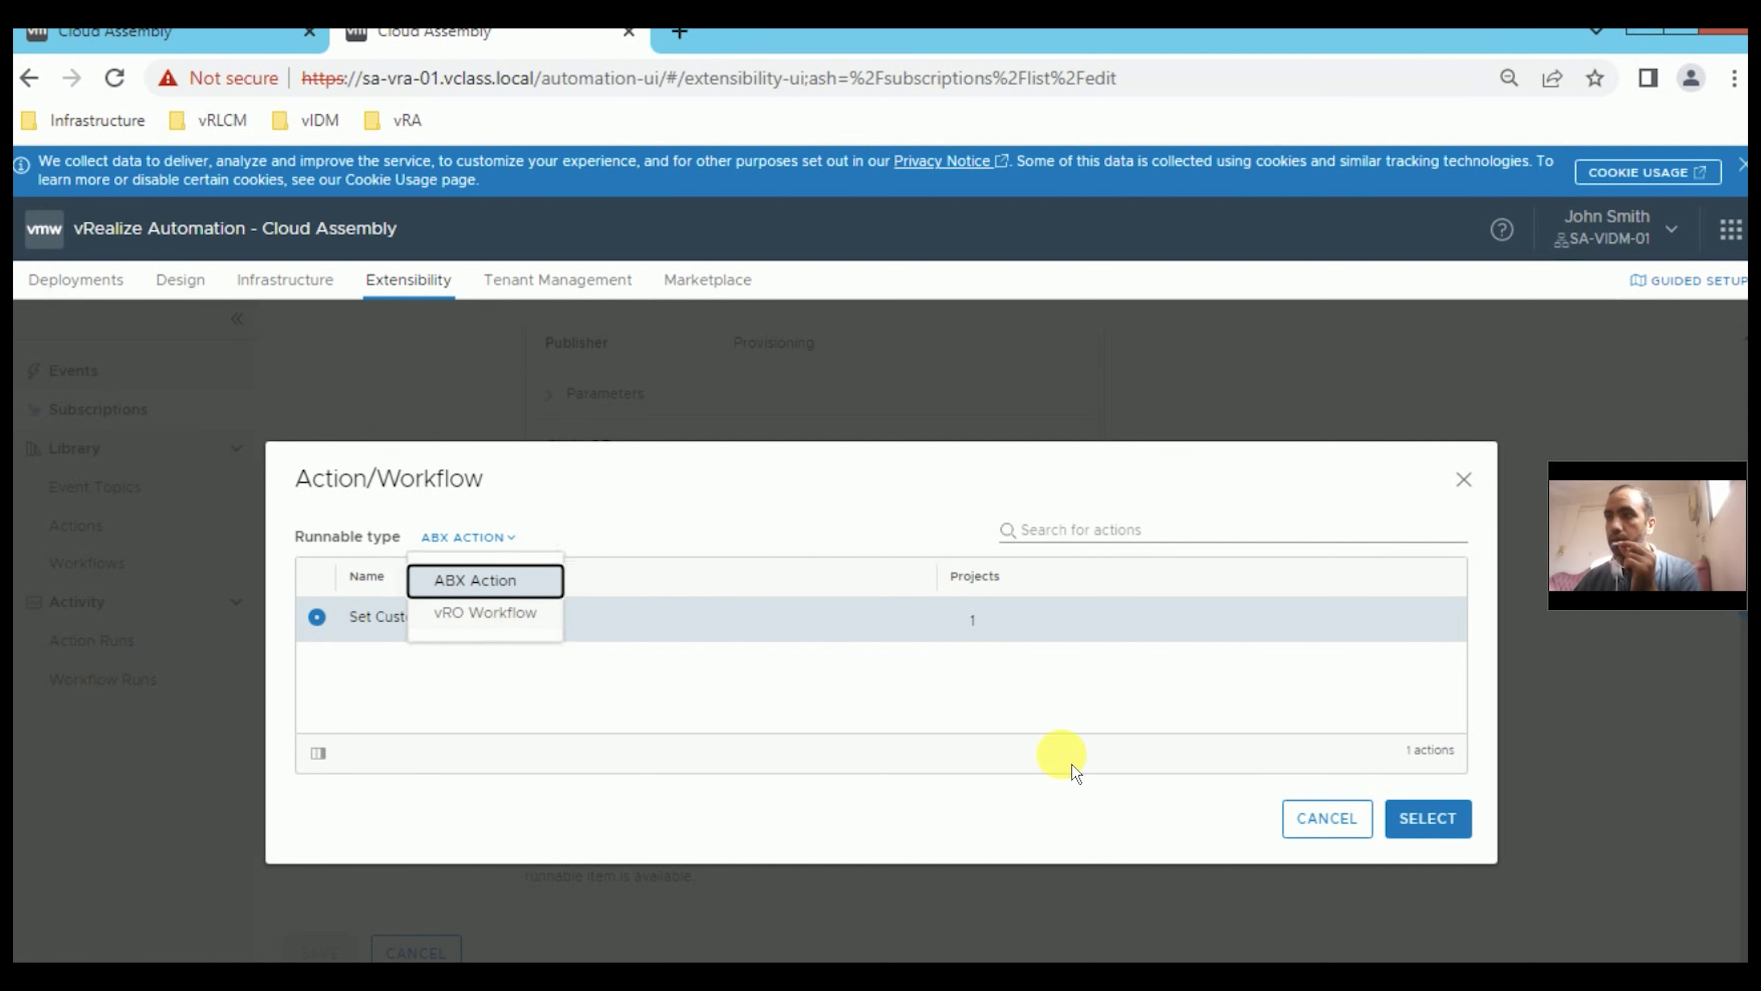
{"action": "left_click", "coordinate": [1434, 820]}
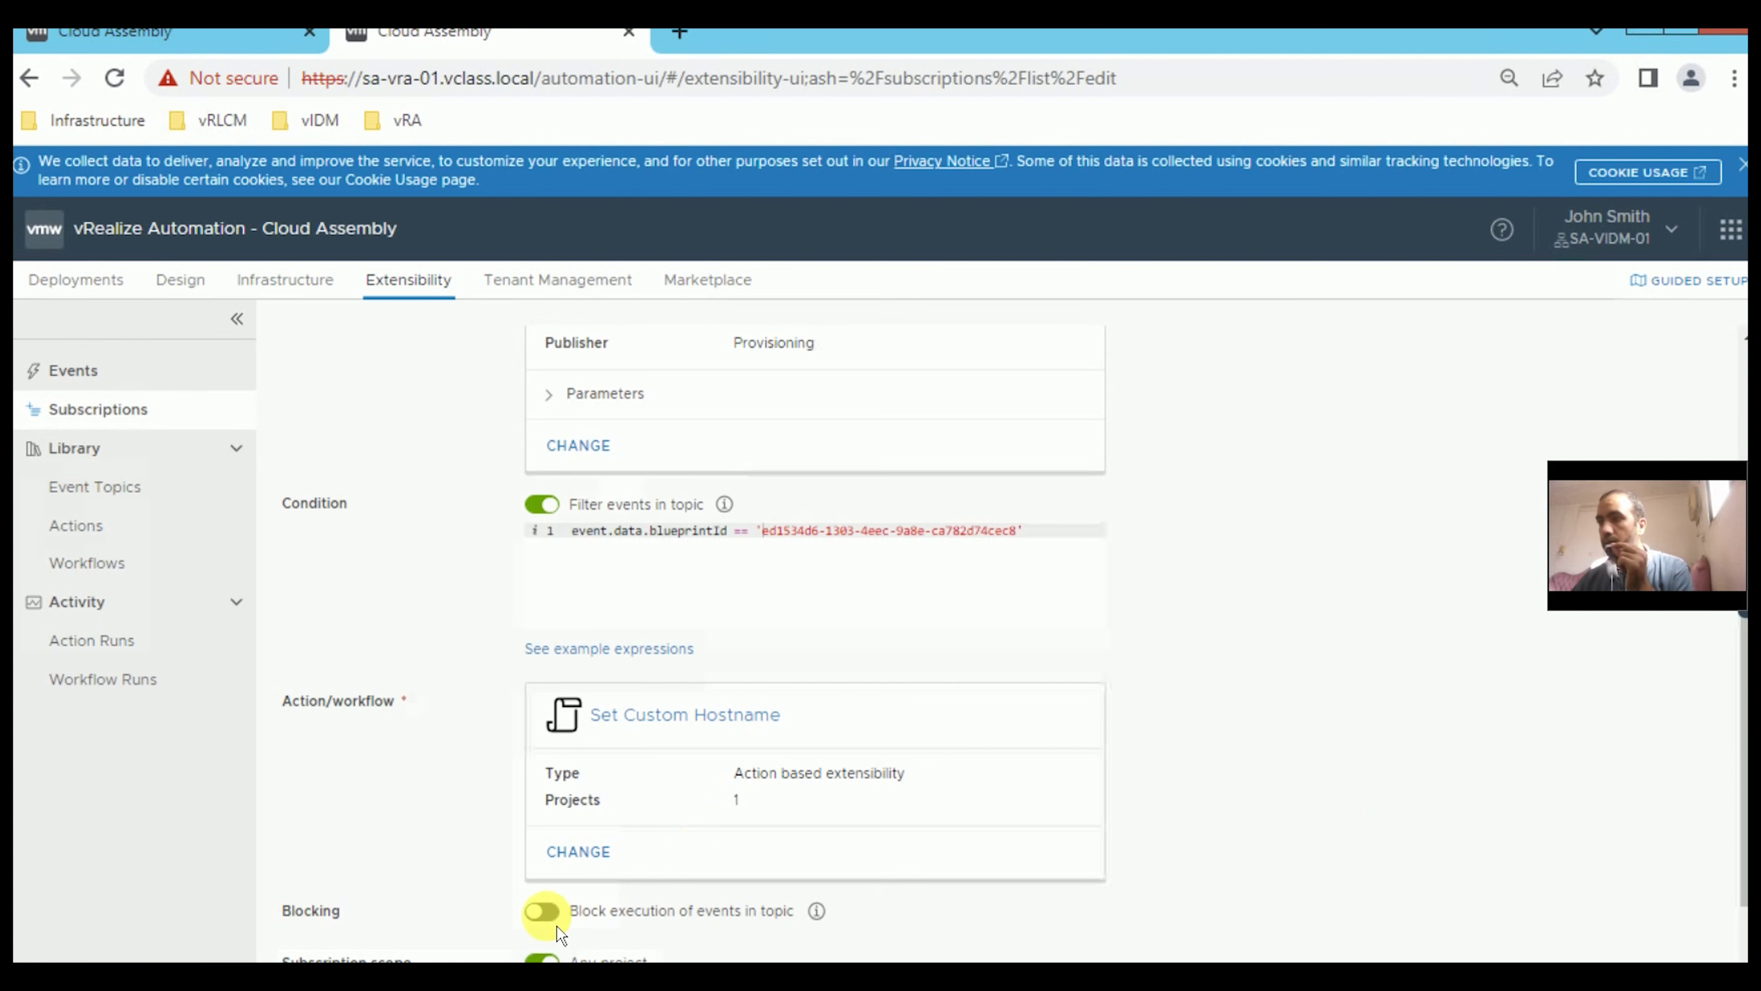
Enable blocking of event execution in the topic, check the Blocking help, and save the subscription.
{"action": "left_click", "coordinate": [551, 914]}
{"action": "scroll", "coordinate": [552, 915], "scroll_direction": "down", "scroll_amount": 5}
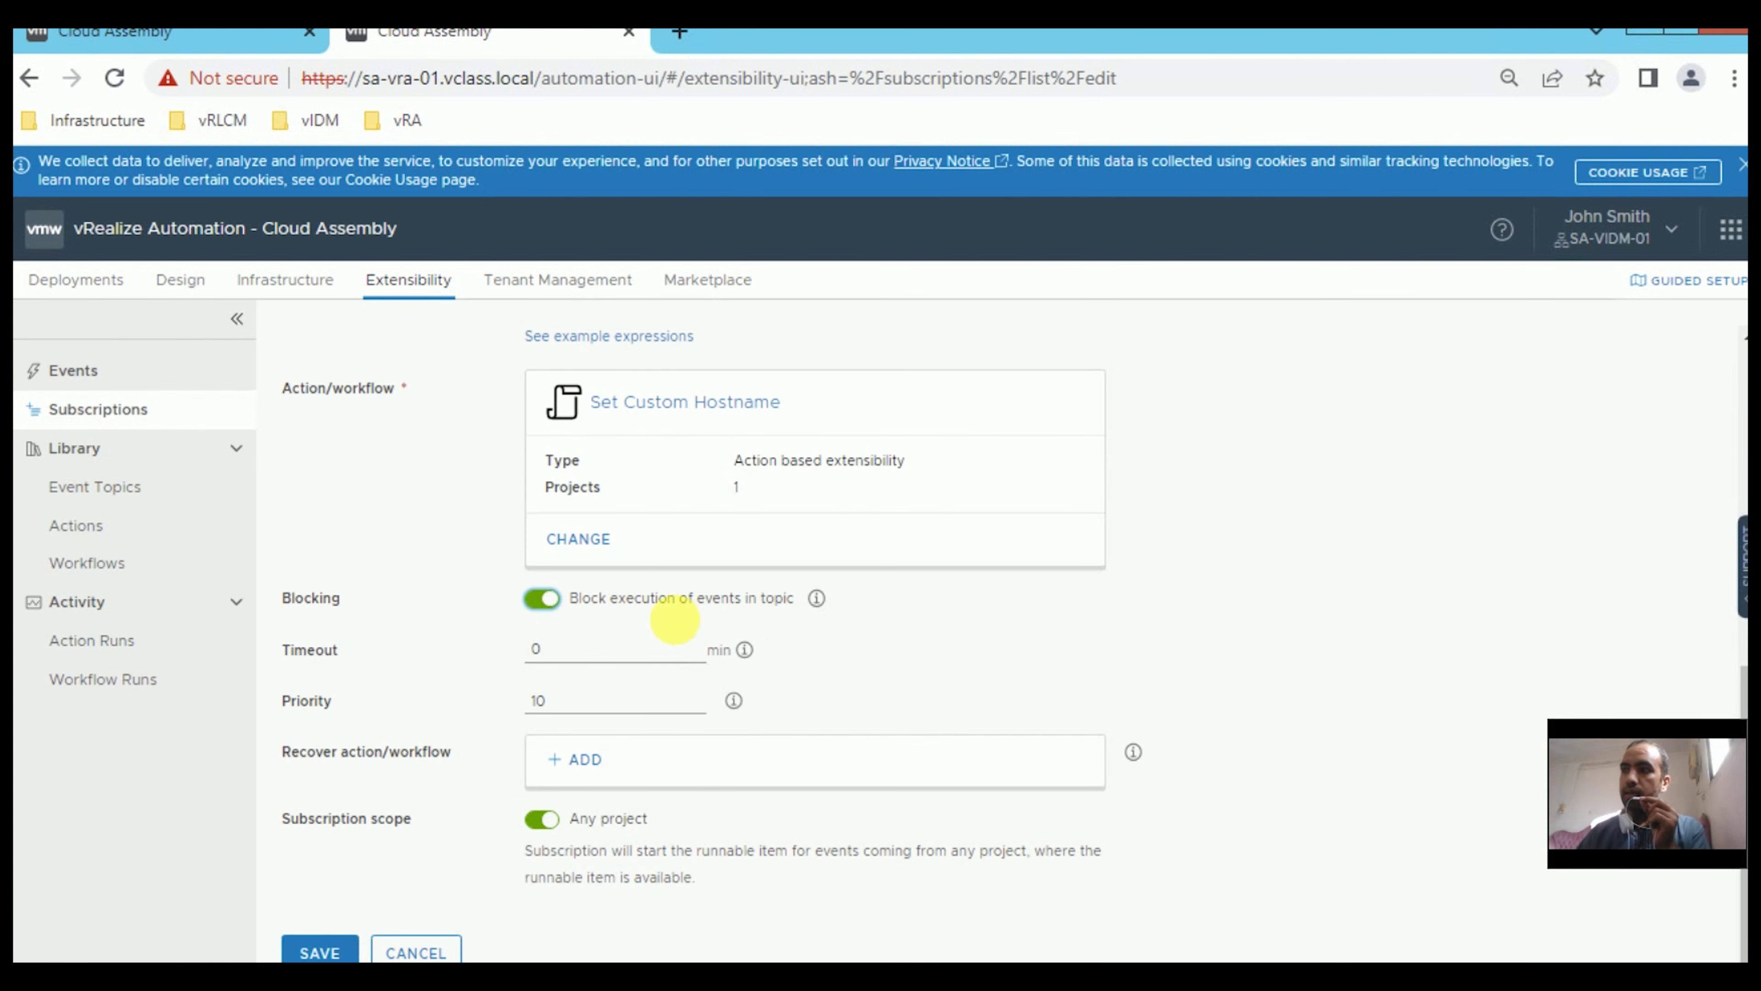
{"action": "left_click", "coordinate": [821, 604]}
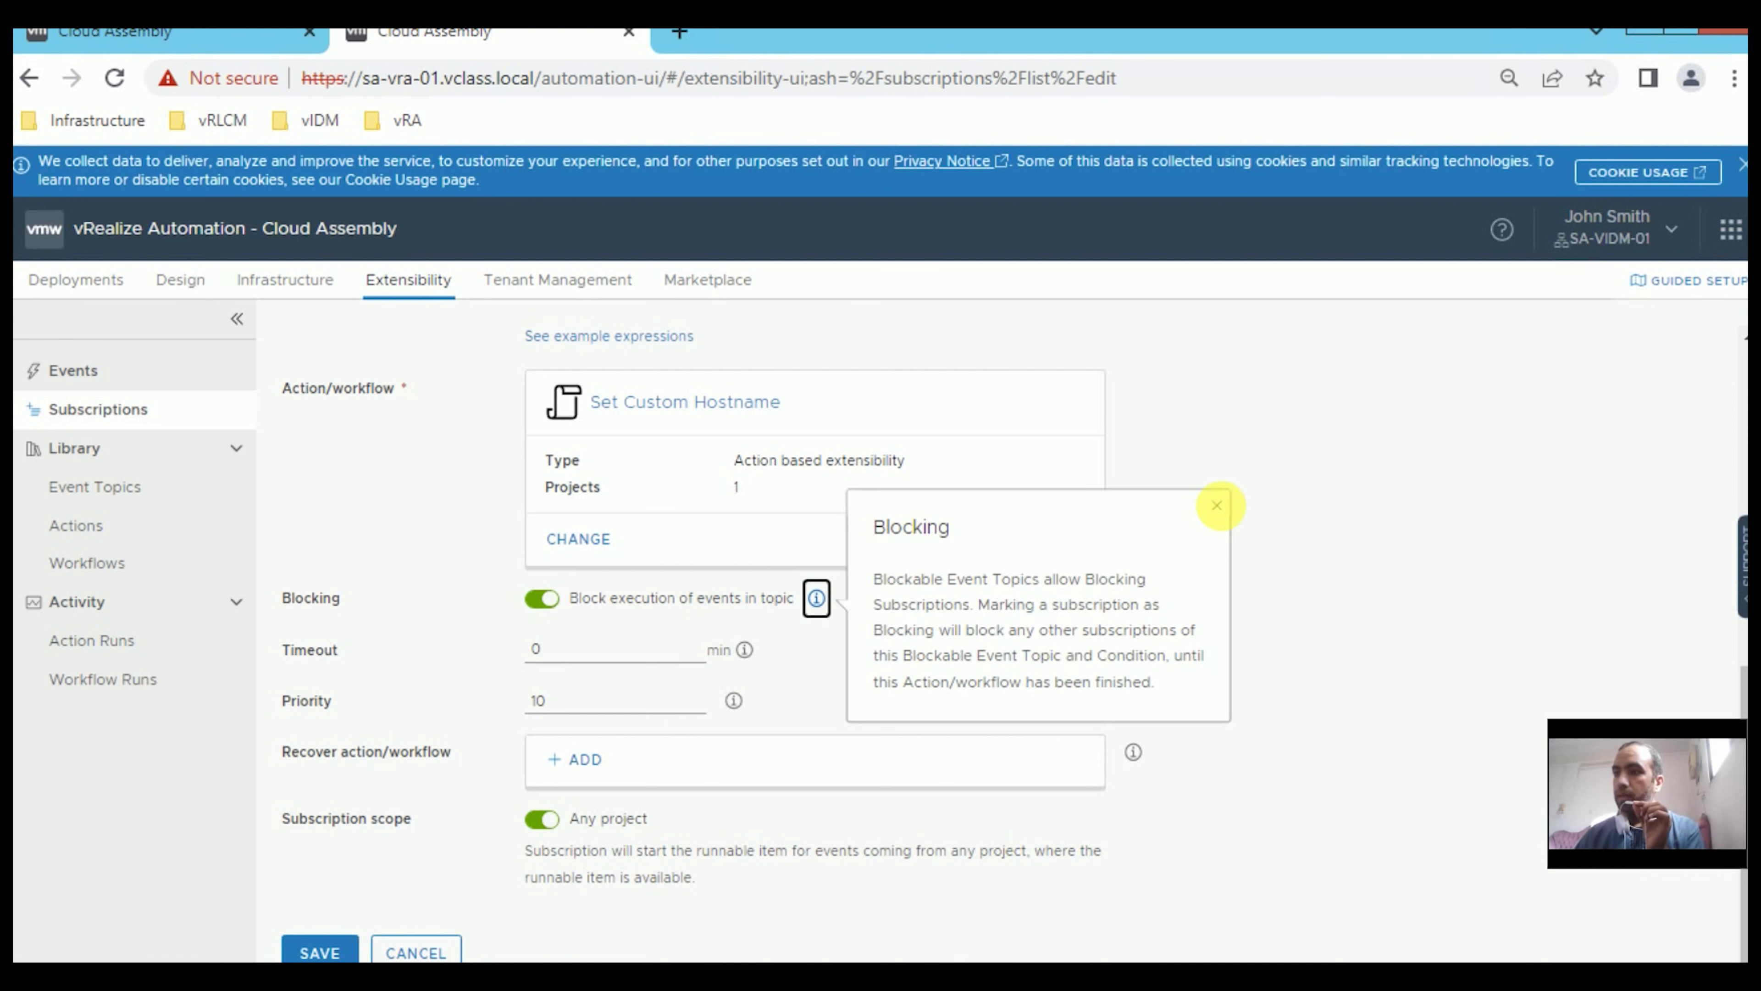
{"action": "left_click", "coordinate": [1217, 505]}
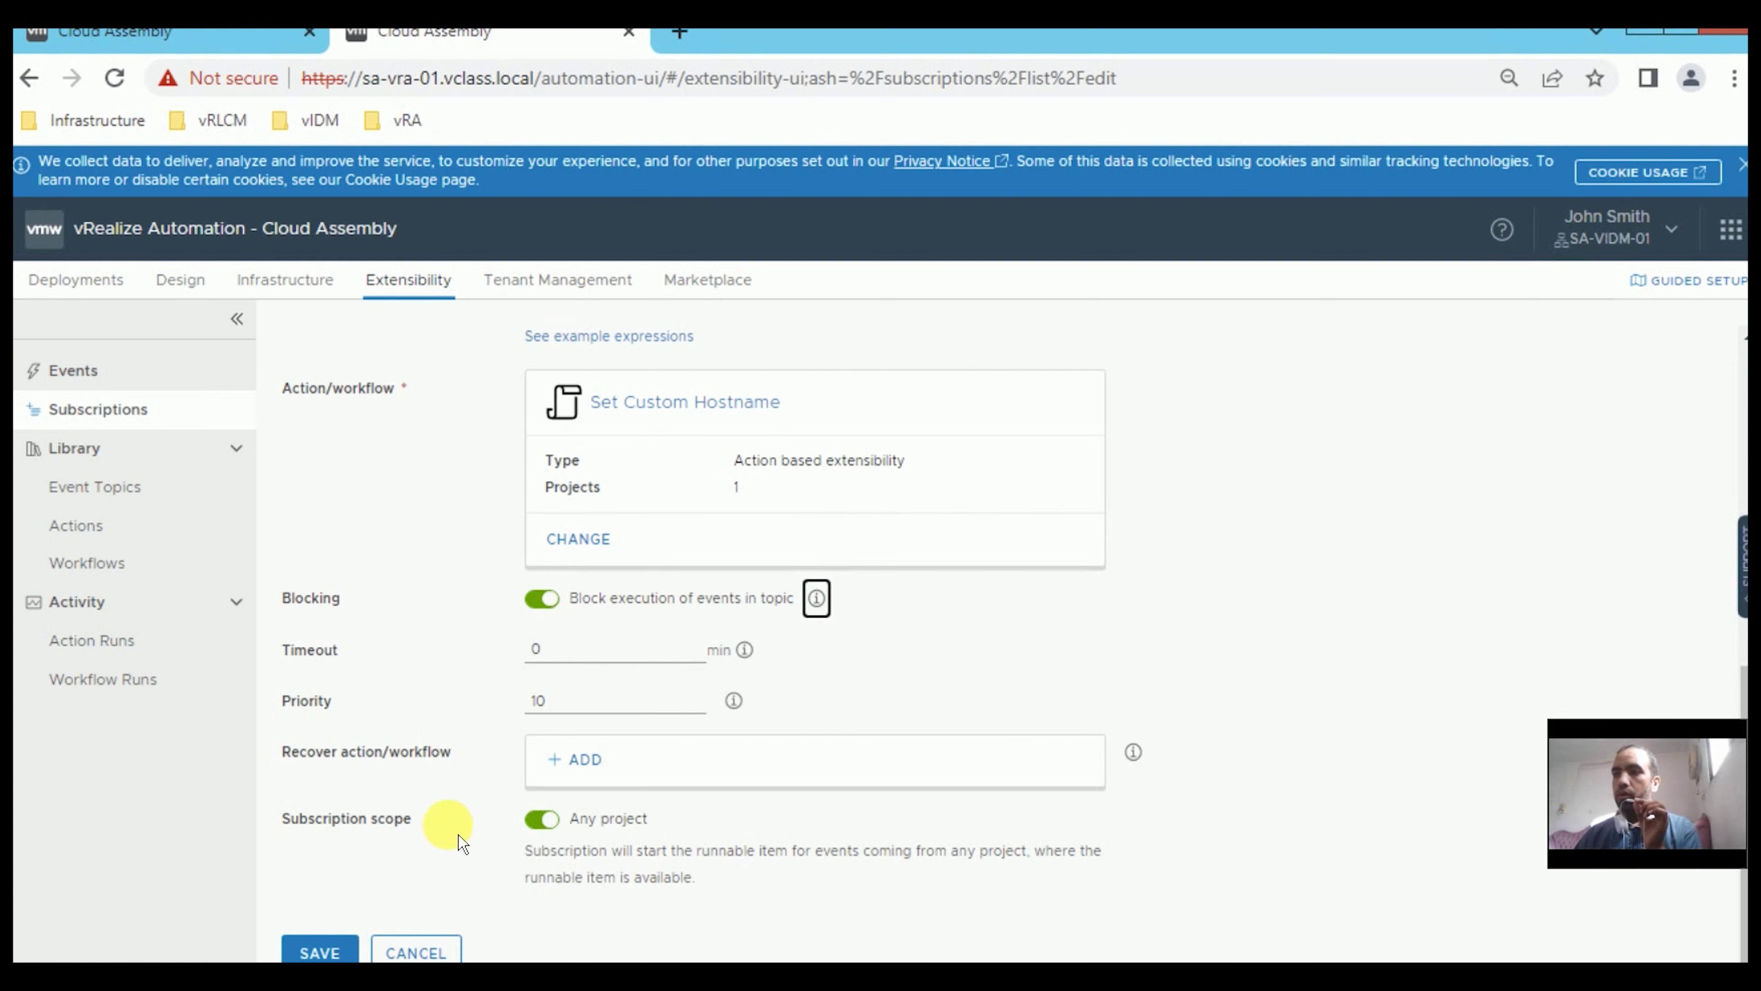
{"action": "left_click", "coordinate": [320, 952]}
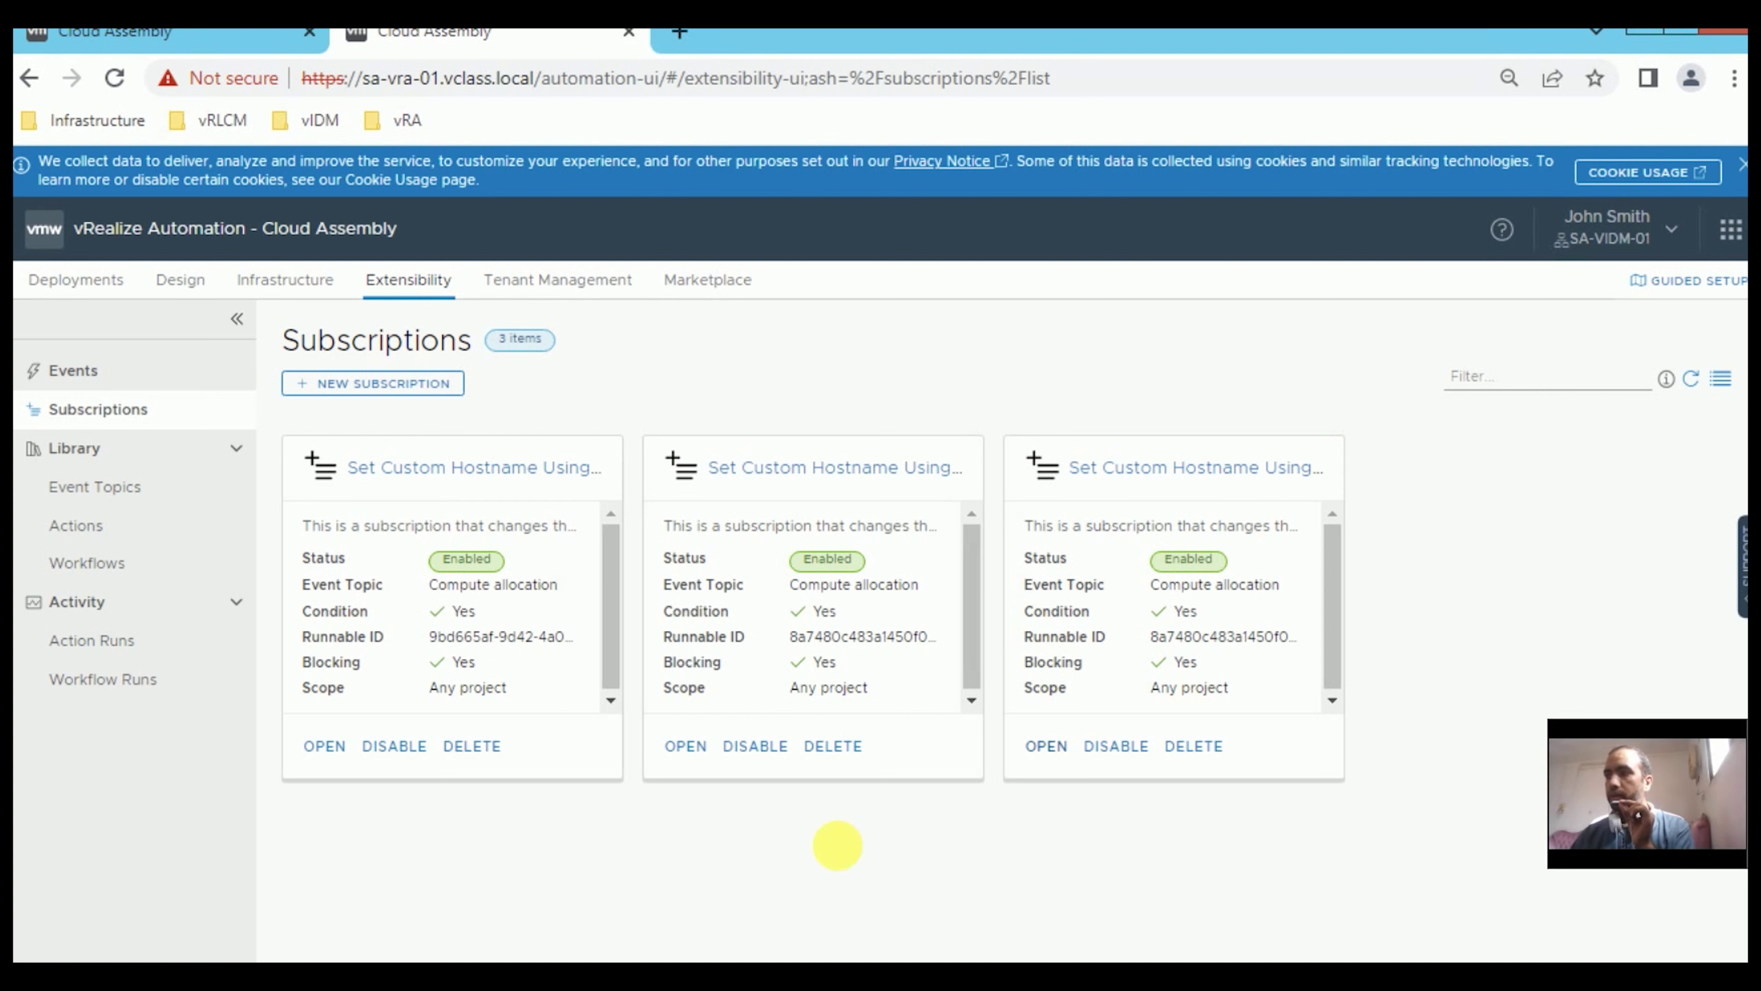
Deploy the Set-Custom-Hostname cloud template as a new deployment named Custom-Hostname-ABX2 with the VM hostname custom-hostname-abx.
{"action": "key", "text": "ctrl+shift+Tab"}
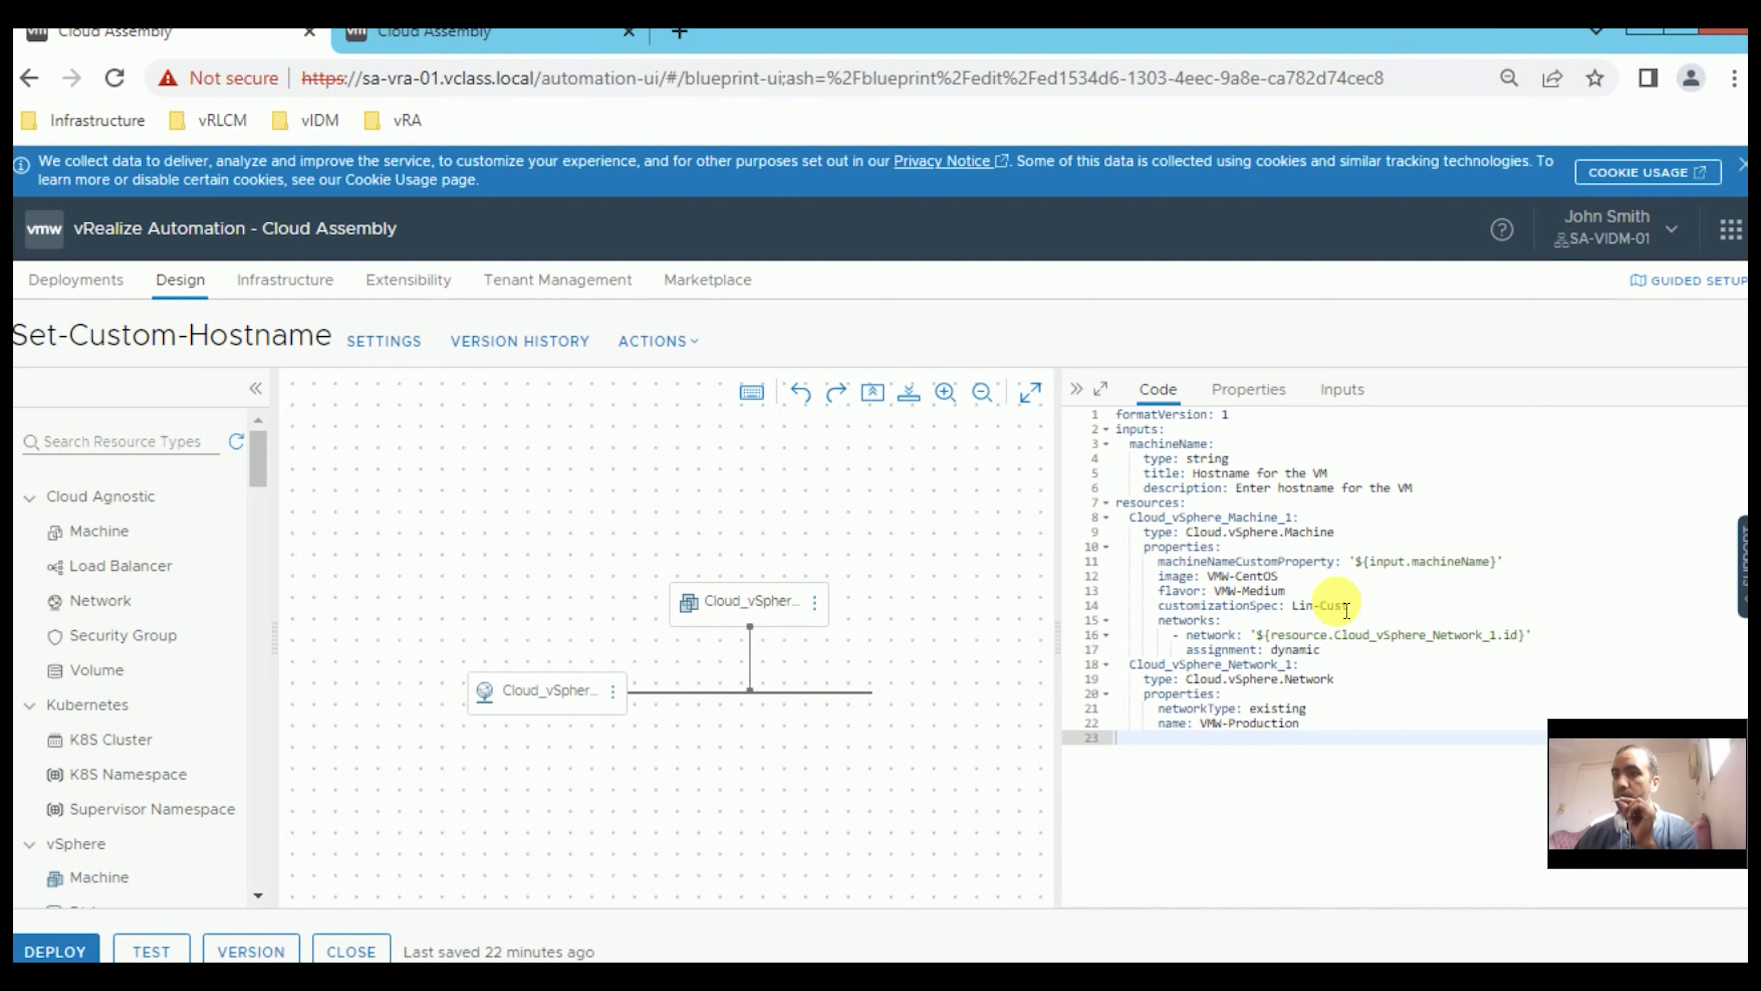
{"action": "left_click", "coordinate": [87, 949]}
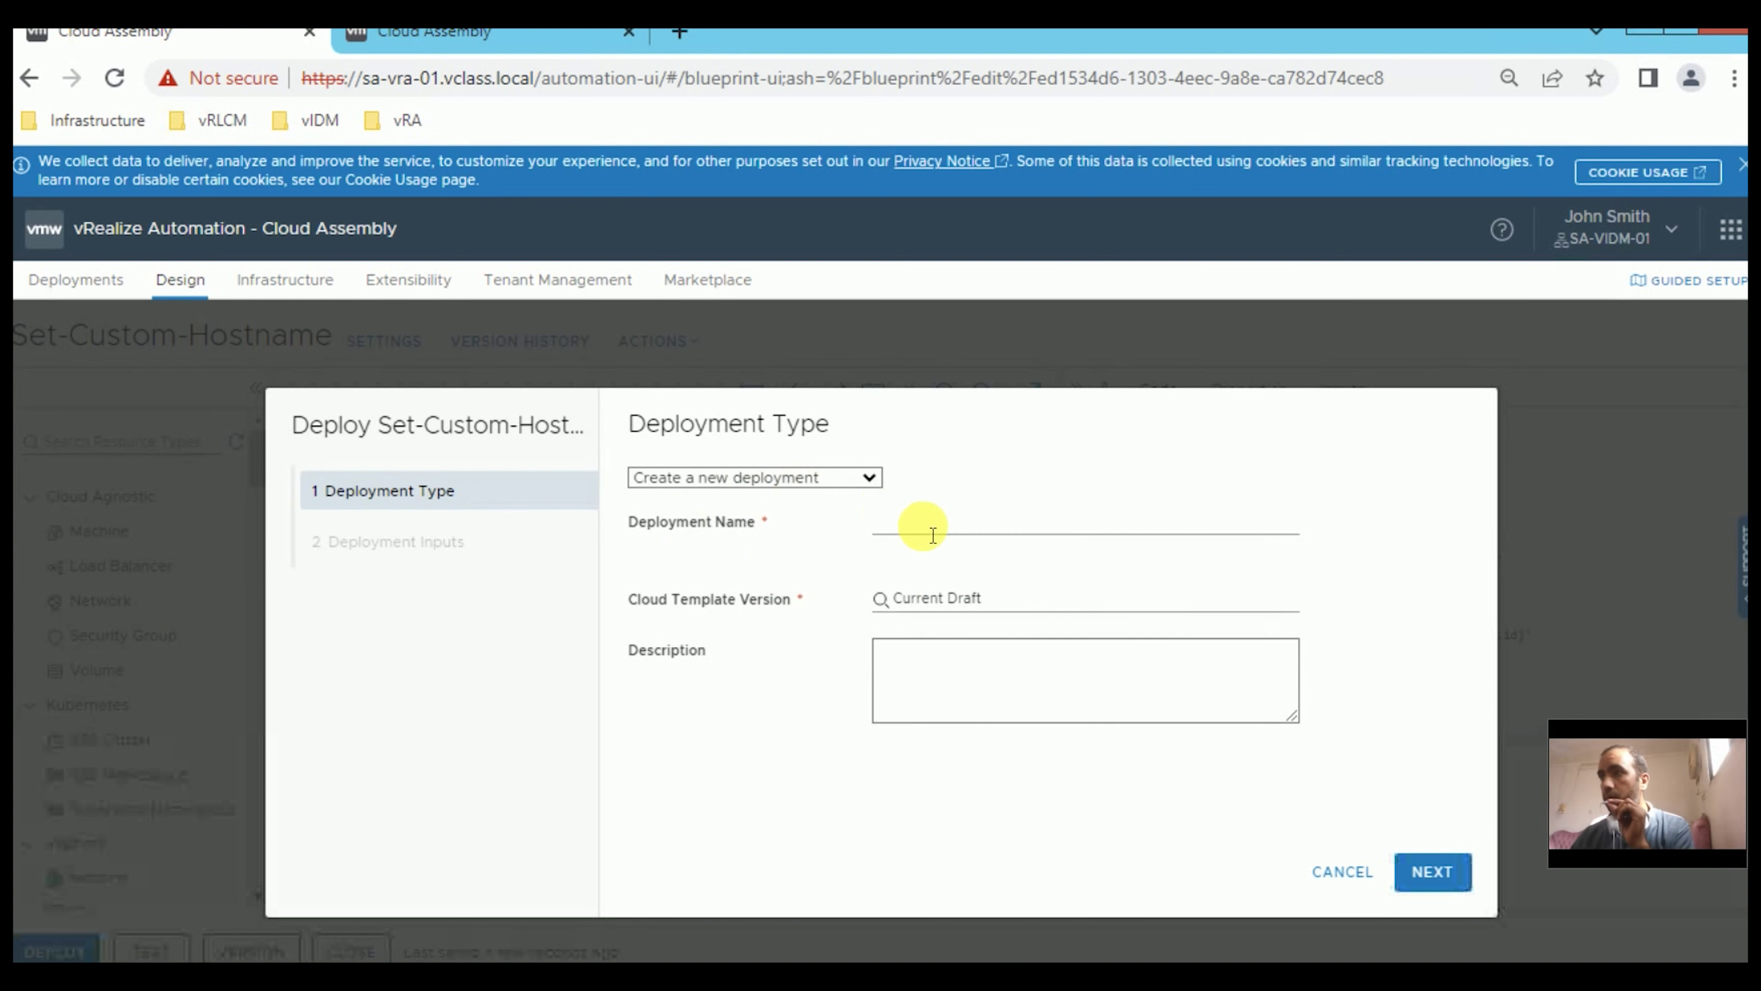
{"action": "left_click", "coordinate": [933, 534]}
{"action": "key", "text": "ctrl+v"}
{"action": "key", "text": "Tab"}
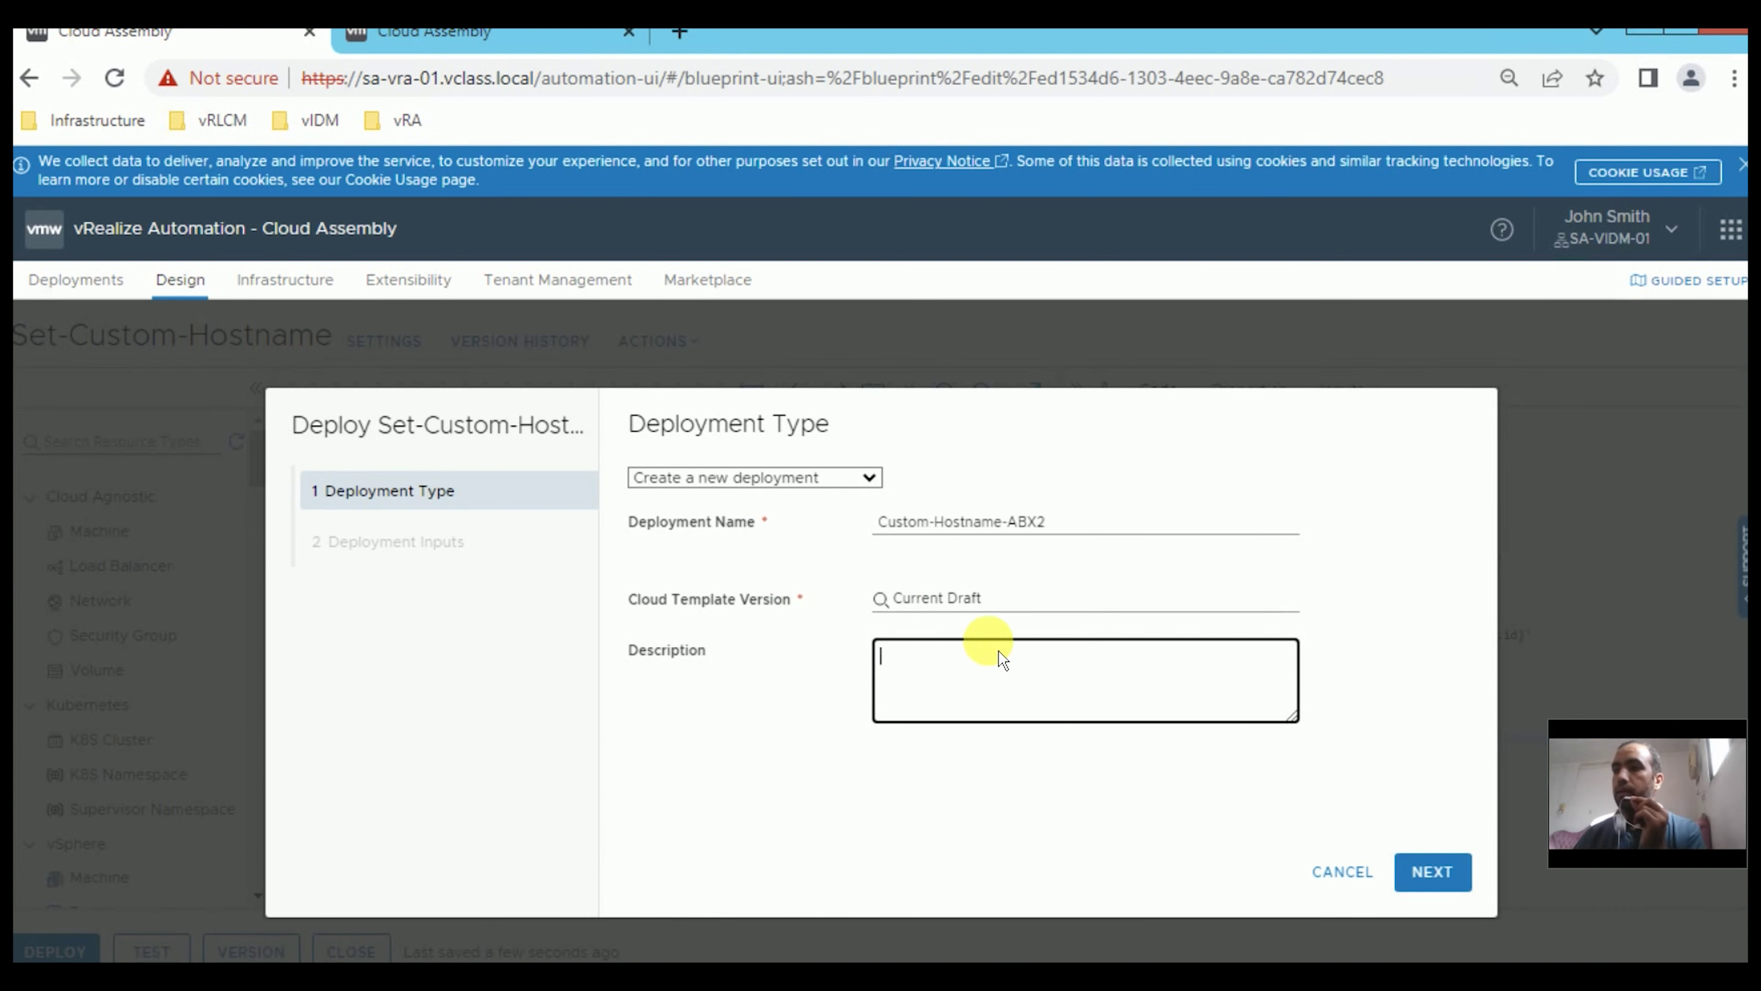
{"action": "left_click", "coordinate": [1443, 880]}
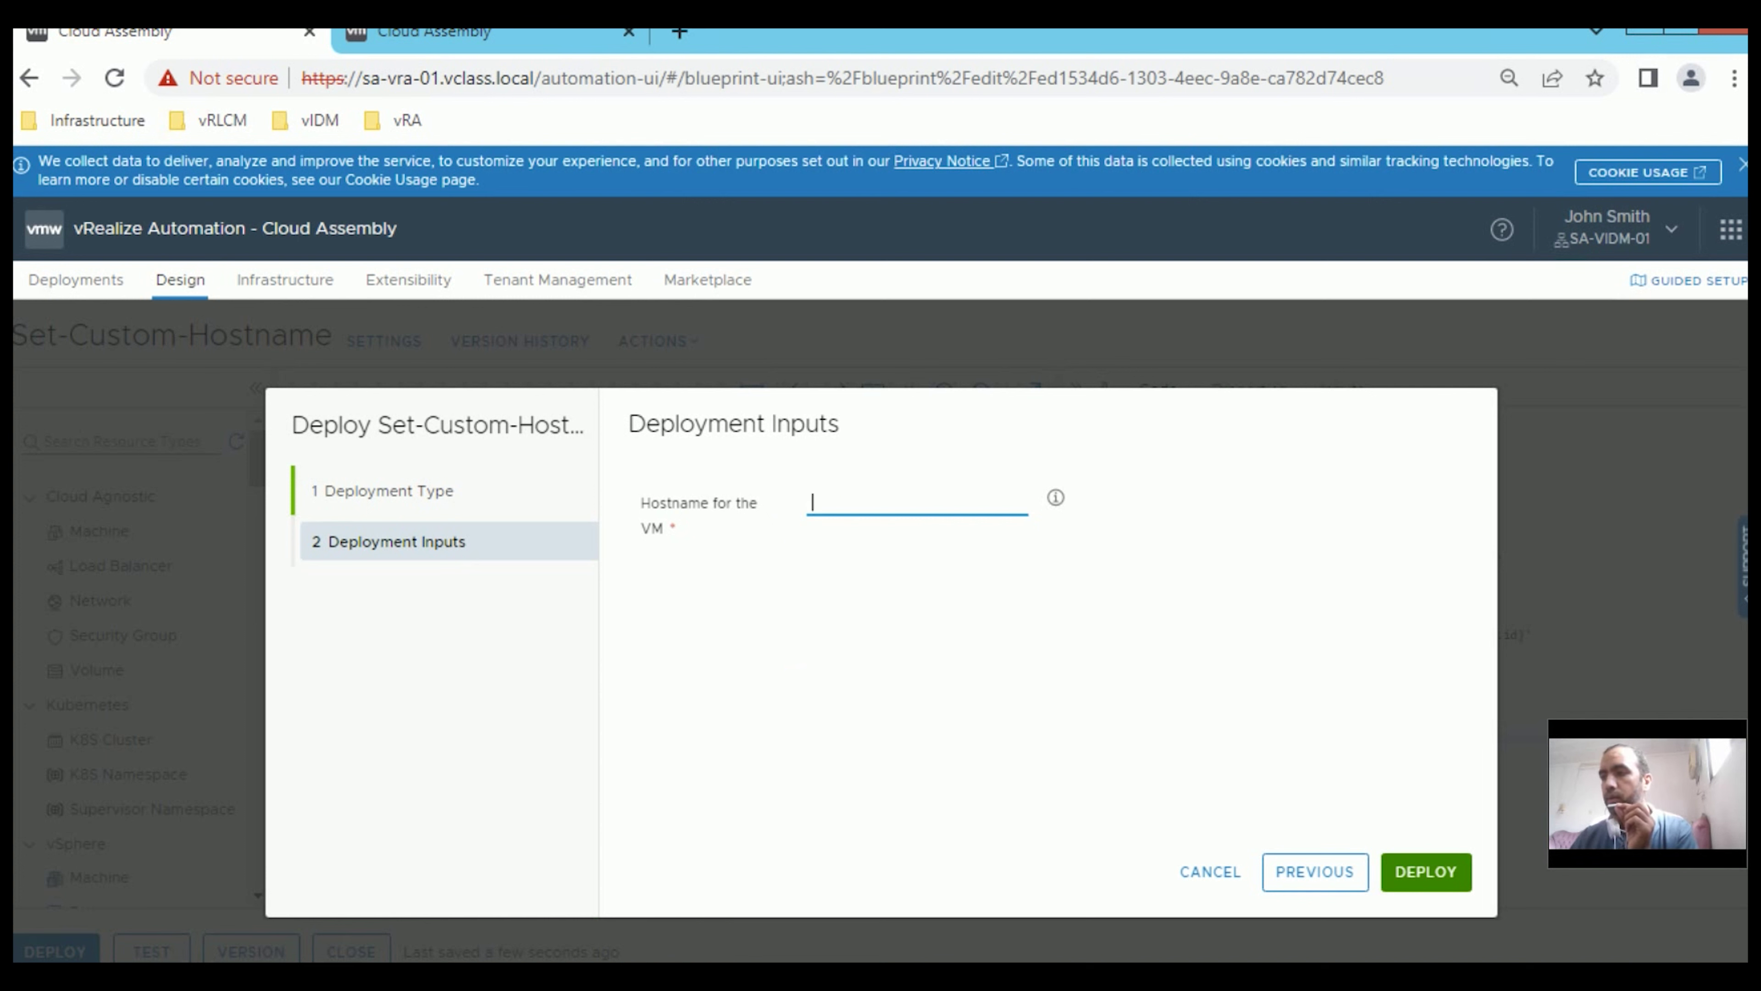
{"action": "key", "text": "ctrl+v"}
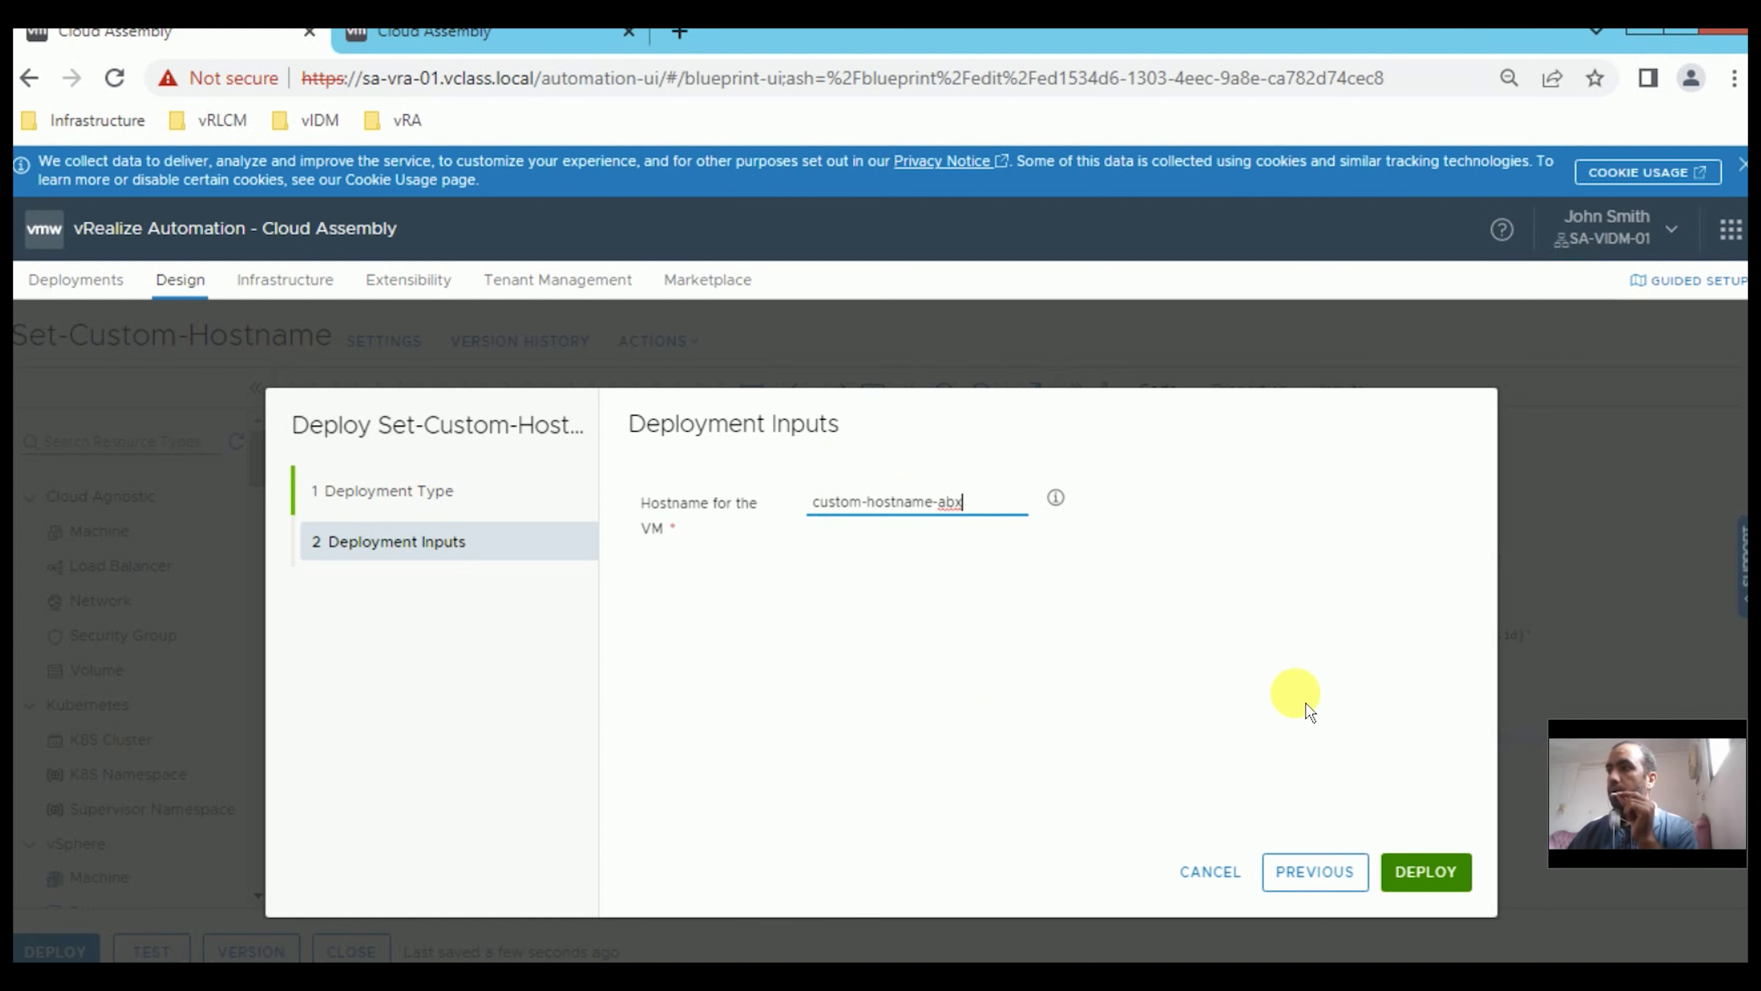
{"action": "left_click", "coordinate": [1427, 876]}
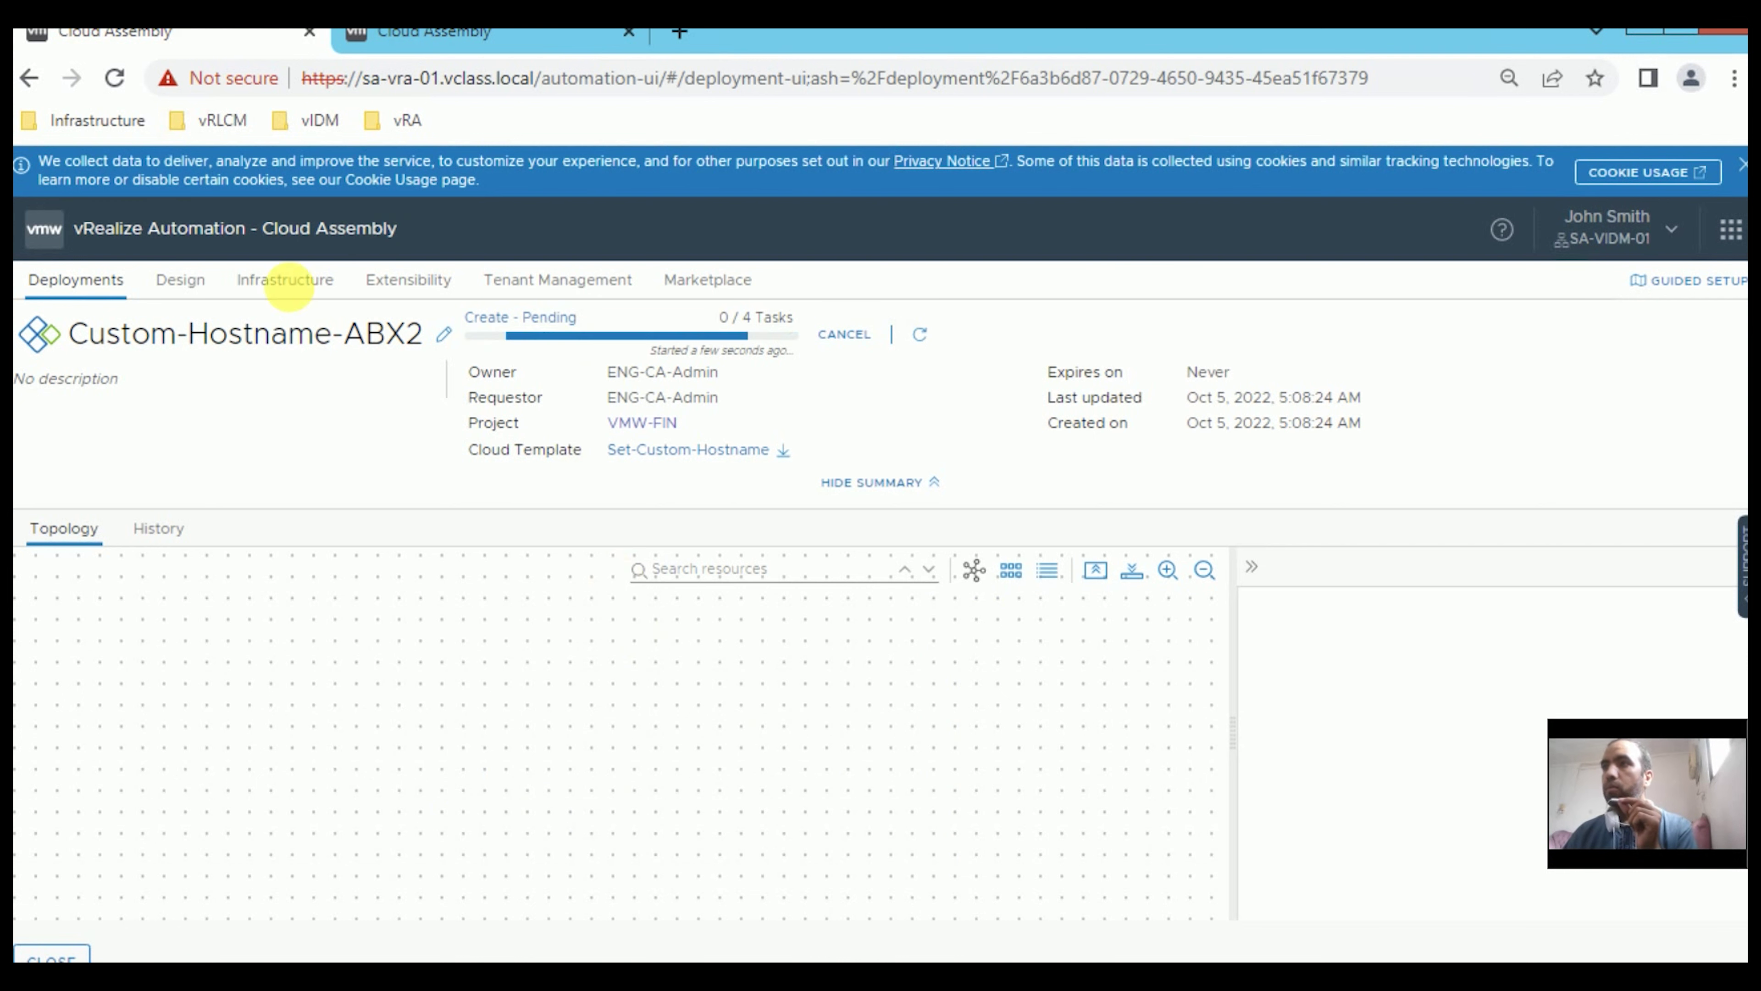
Open the VMW-ENG project's provisioning settings and examine its custom naming template.
{"action": "left_click", "coordinate": [304, 304]}
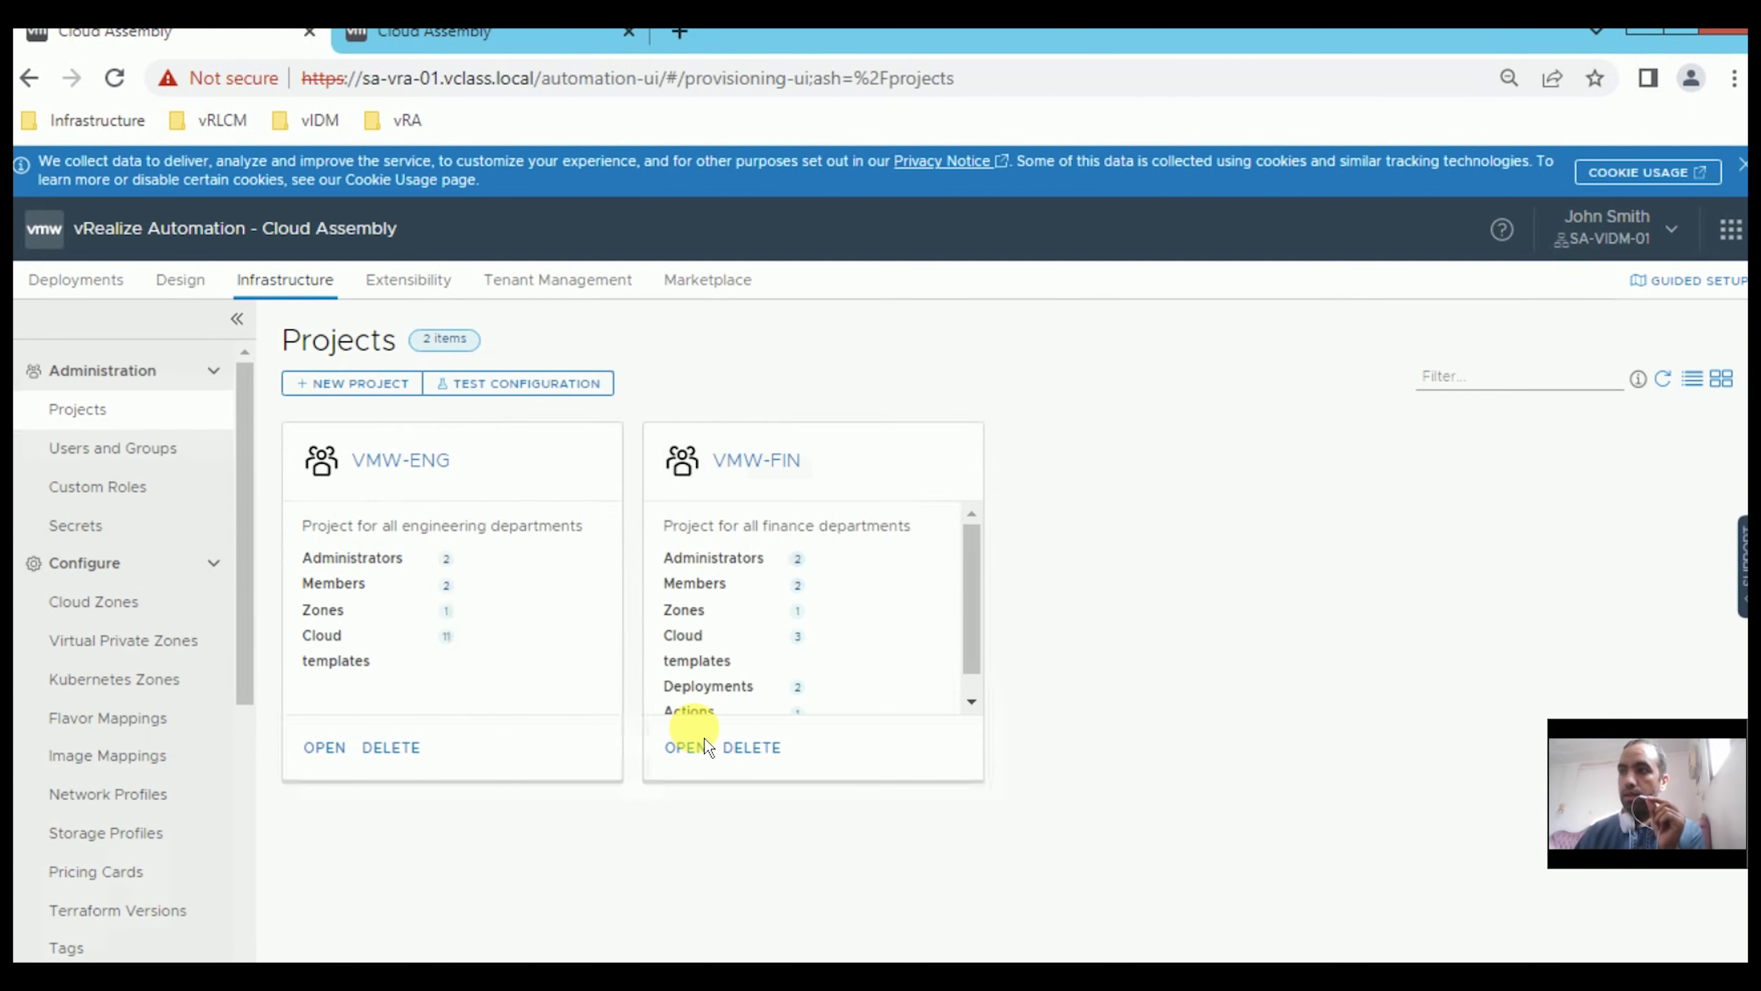
{"action": "left_click", "coordinate": [616, 489]}
{"action": "left_click", "coordinate": [538, 390]}
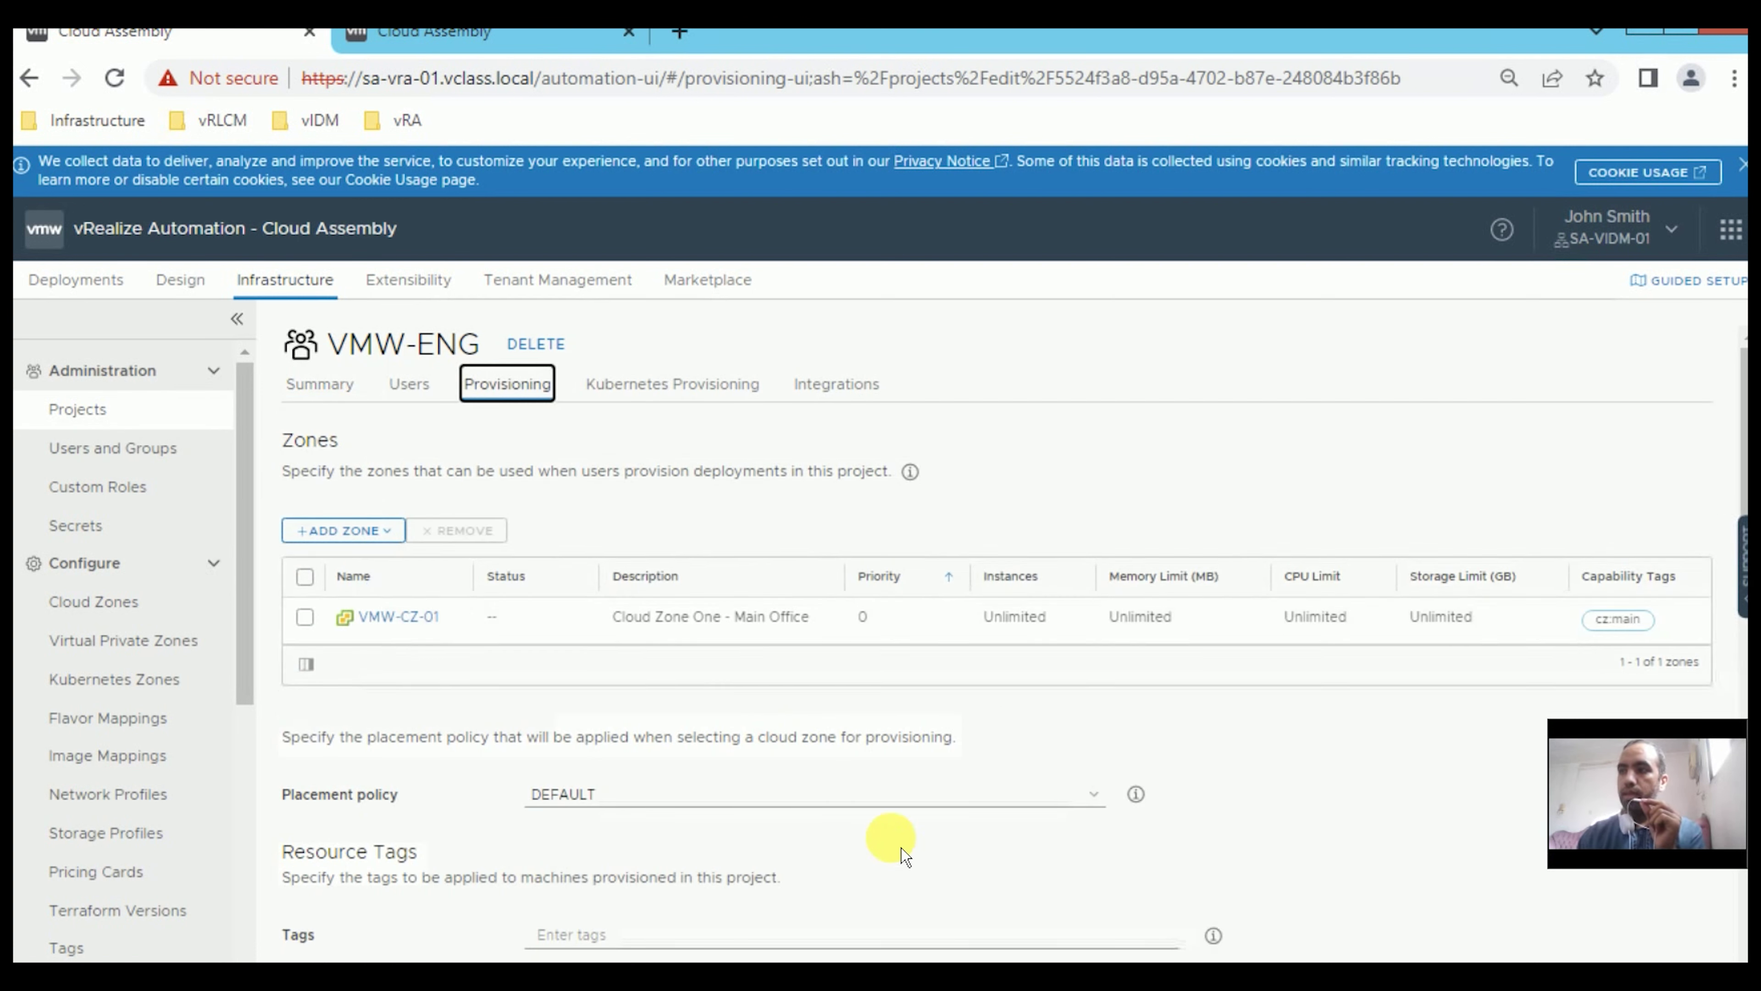
{"action": "scroll", "coordinate": [894, 840], "scroll_direction": "down", "scroll_amount": 5}
{"action": "scroll", "coordinate": [711, 652], "scroll_direction": "down", "scroll_amount": 5}
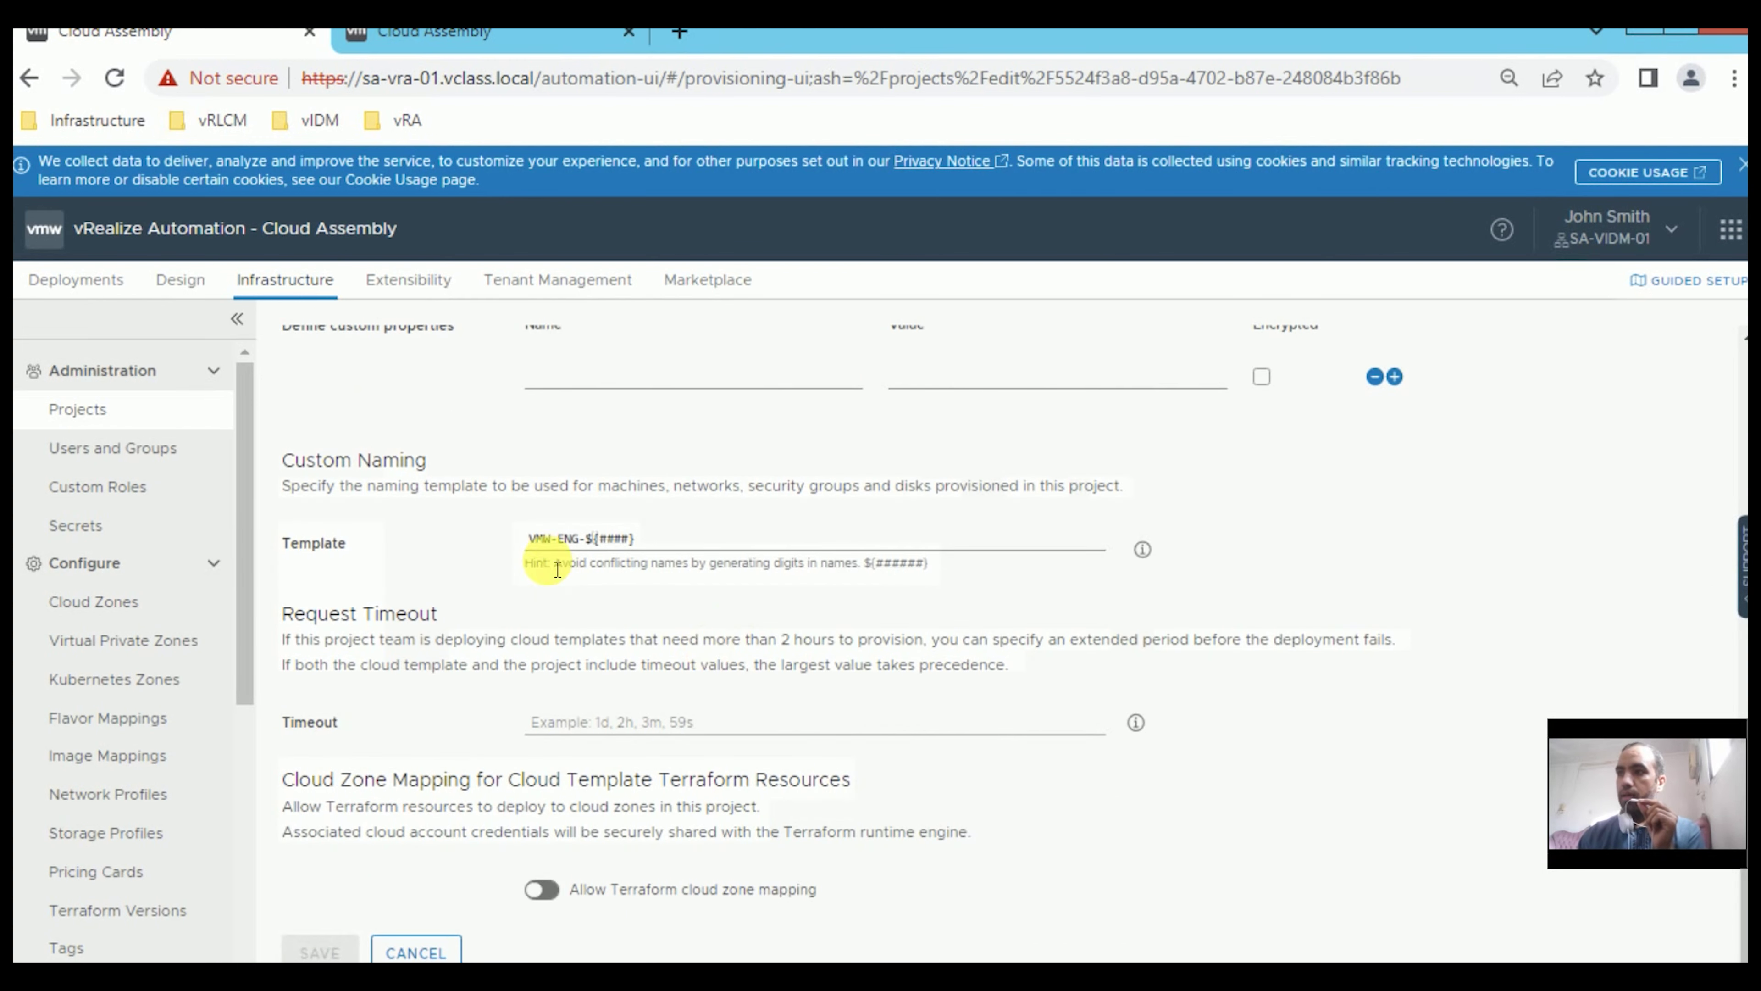
Open the VMW-FIN project's provisioning settings and examine its custom naming template.
{"action": "scroll", "coordinate": [629, 530], "scroll_direction": "up", "scroll_amount": 3}
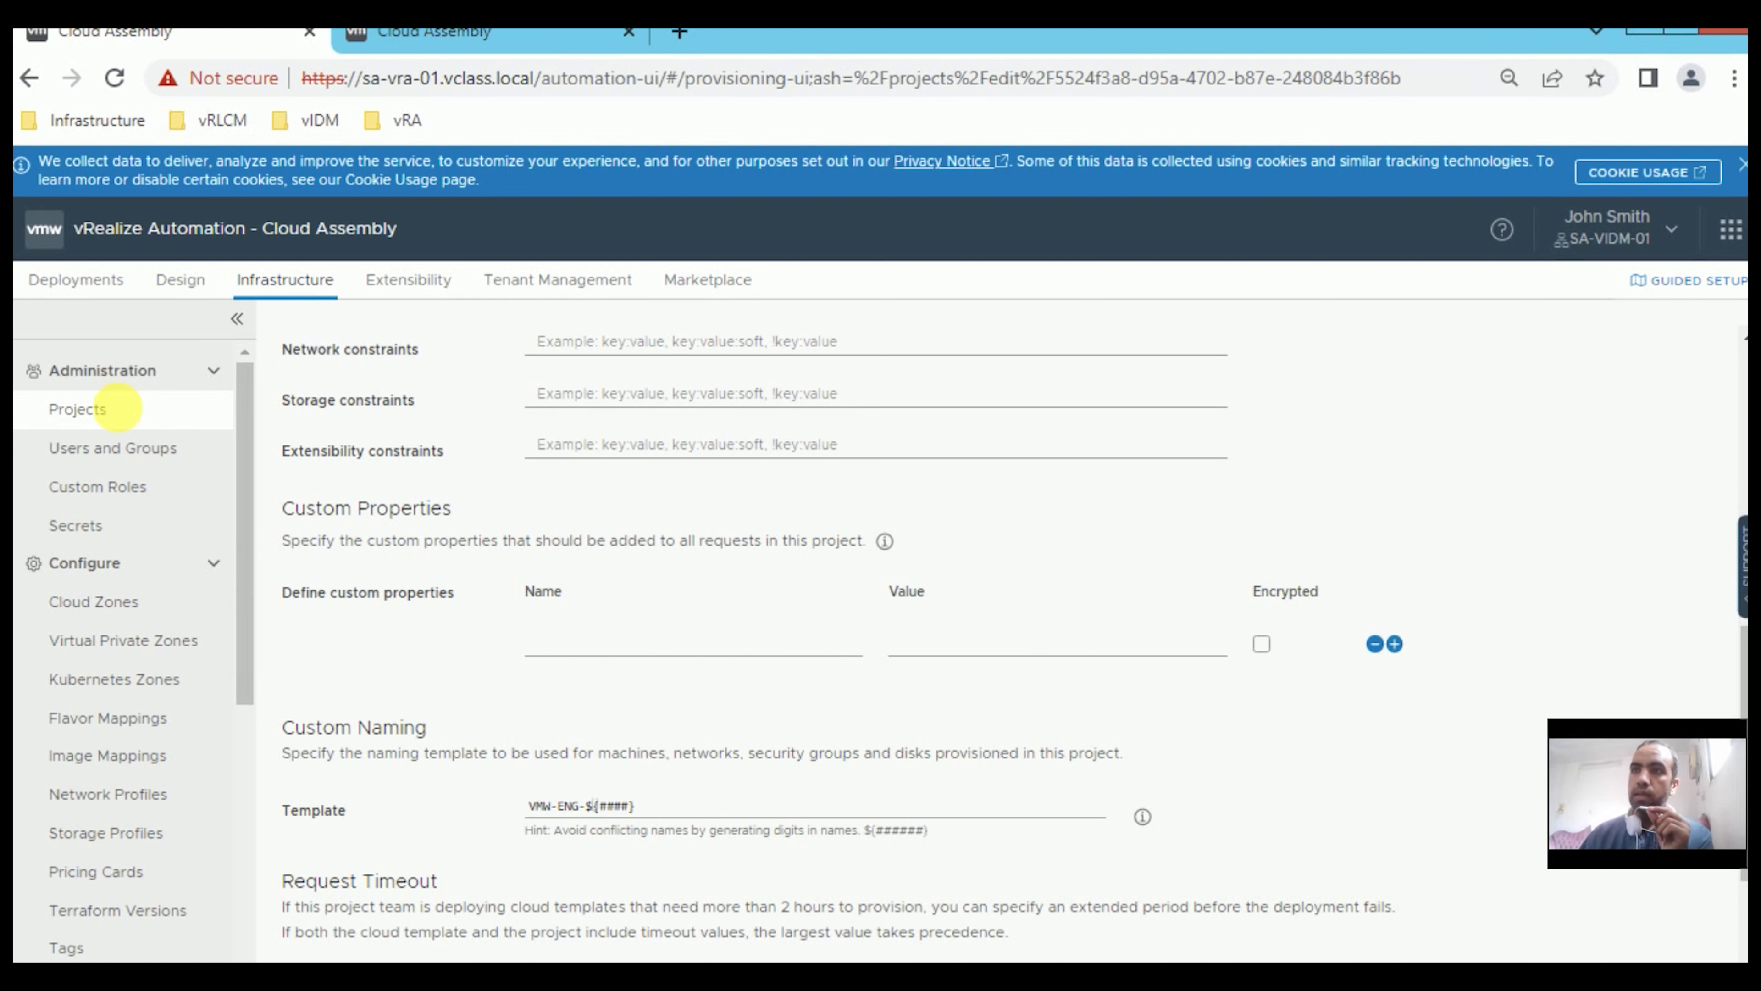
{"action": "left_click", "coordinate": [113, 408]}
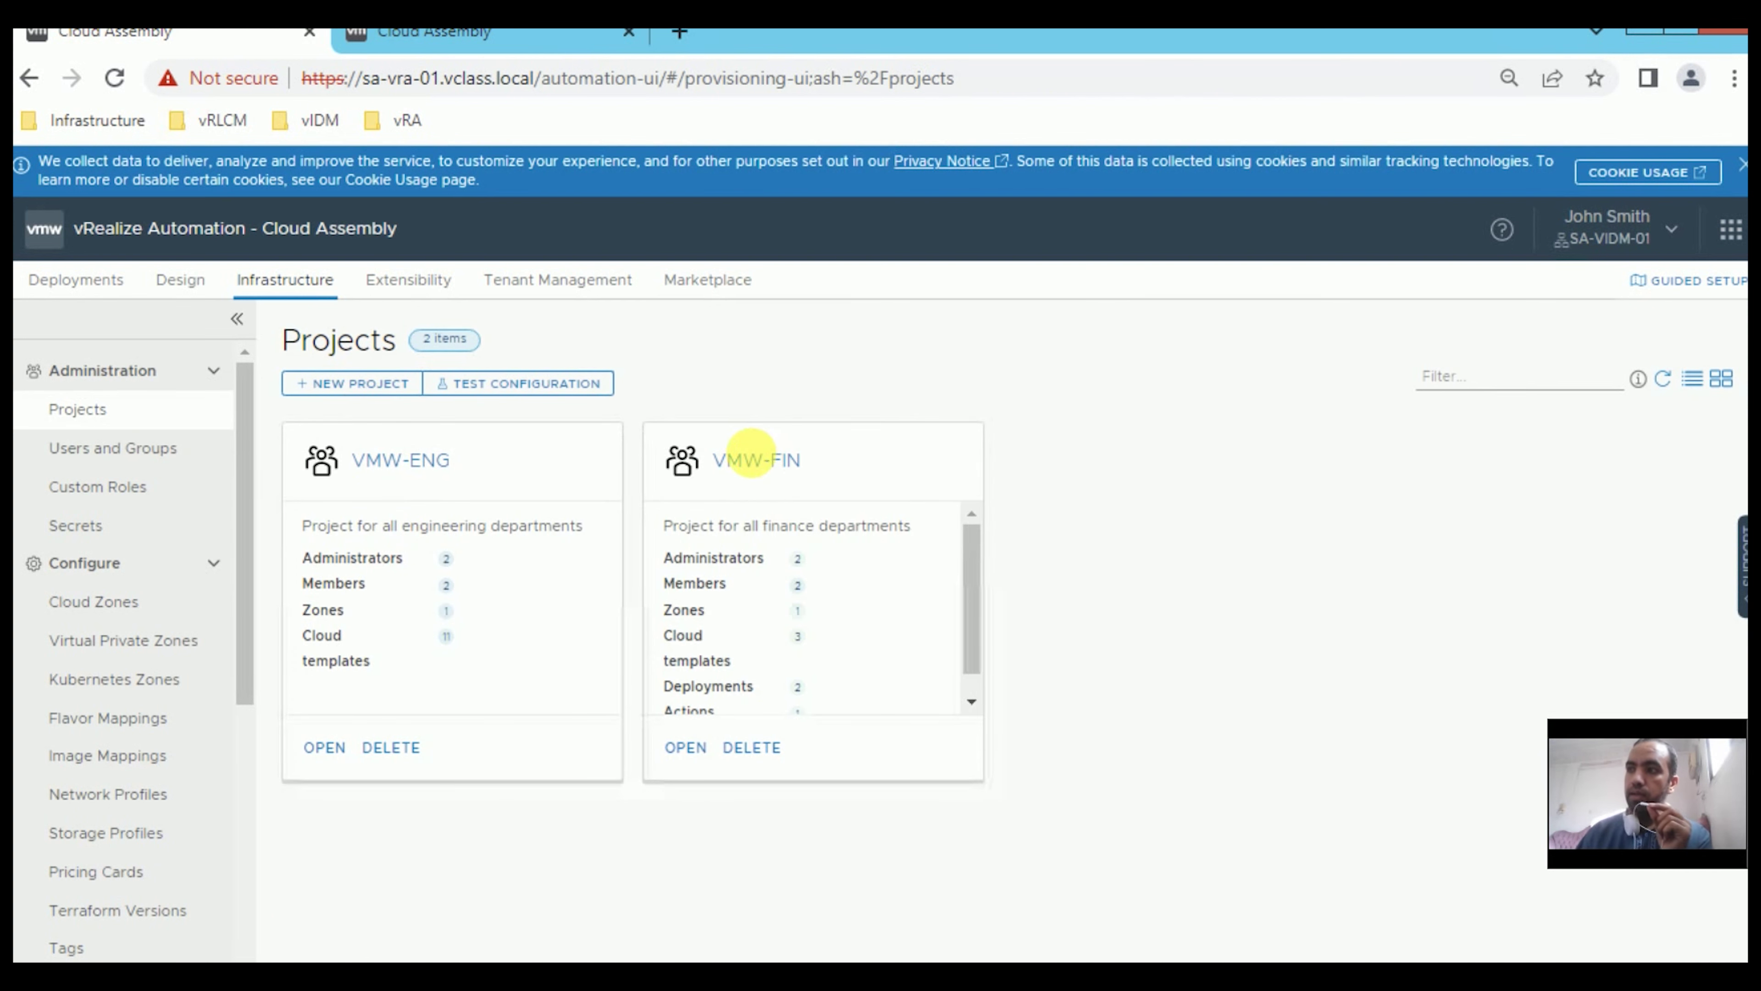
{"action": "left_click", "coordinate": [769, 471]}
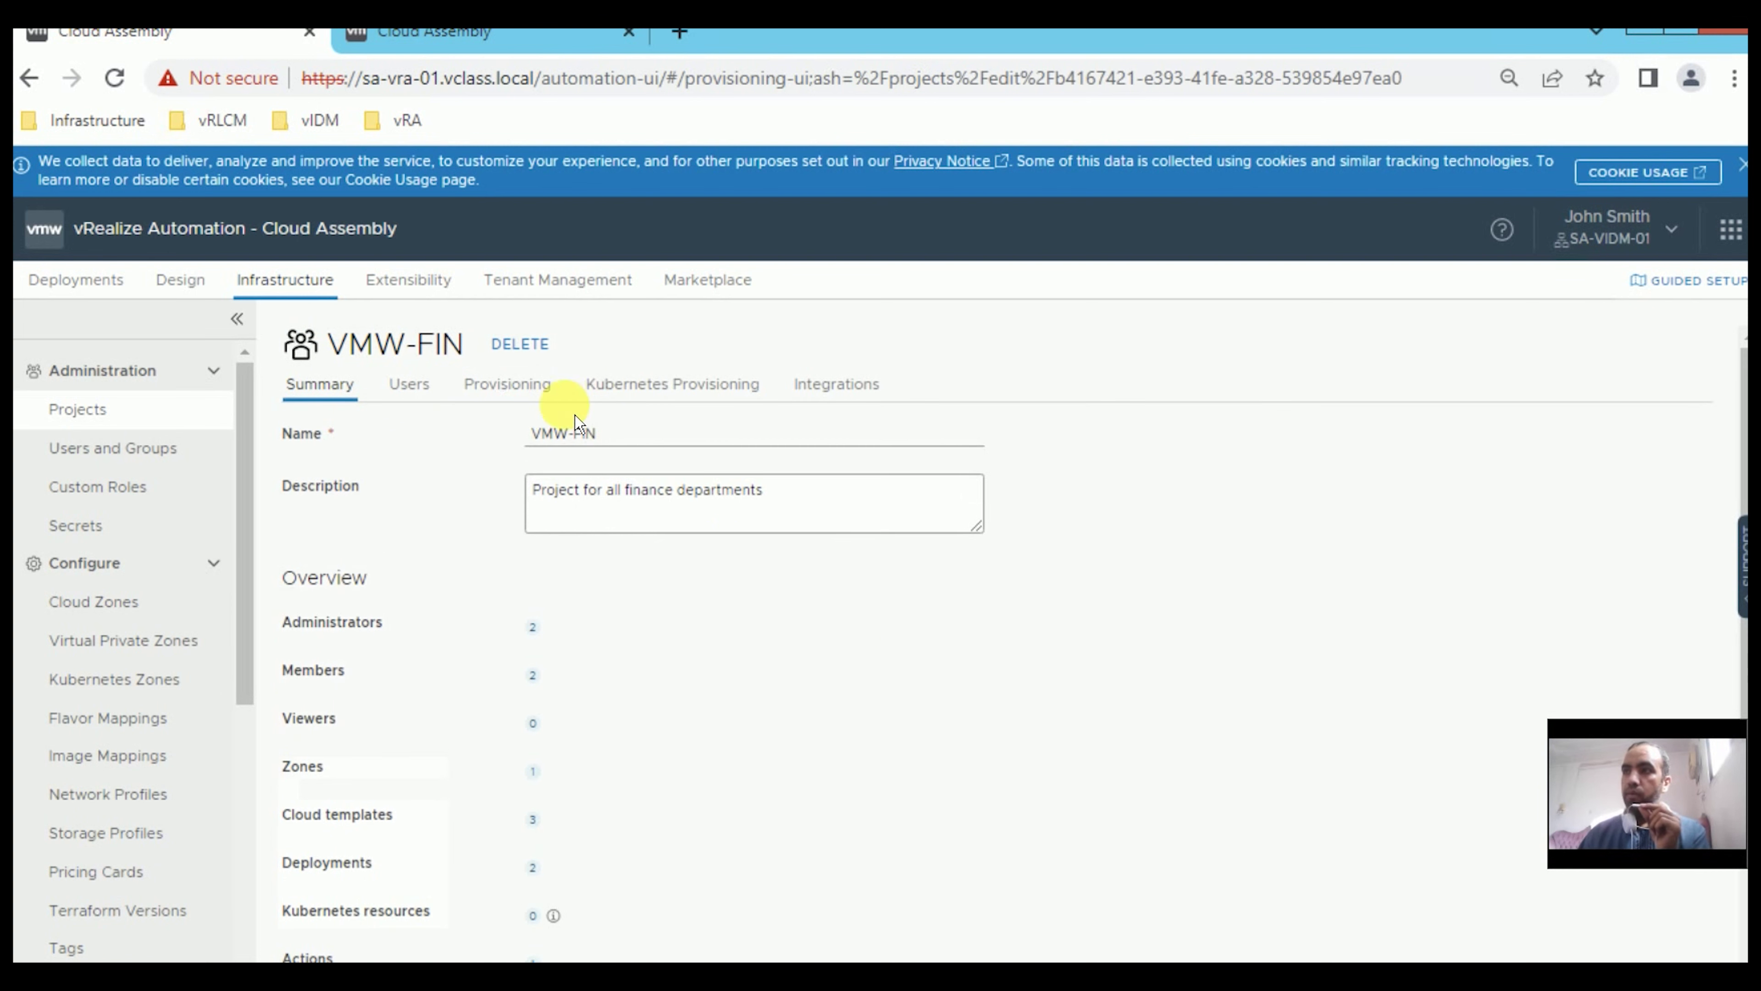
{"action": "left_click", "coordinate": [523, 399]}
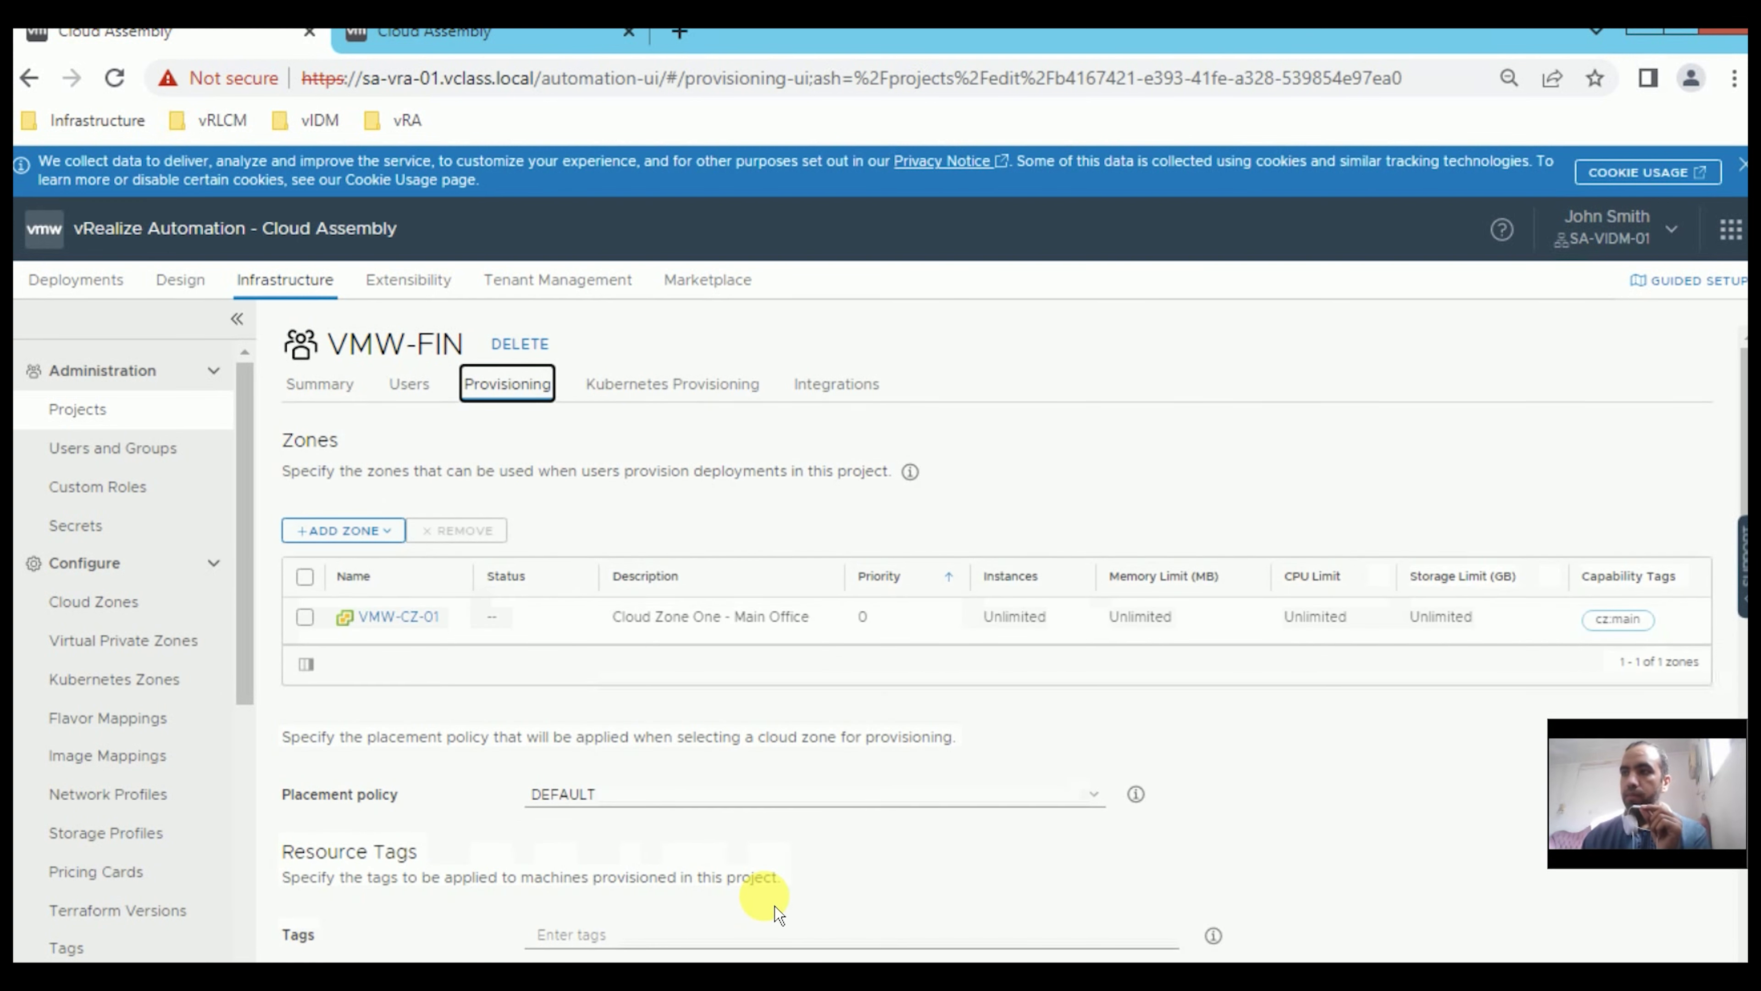
{"action": "scroll", "coordinate": [774, 906], "scroll_direction": "down", "scroll_amount": 10}
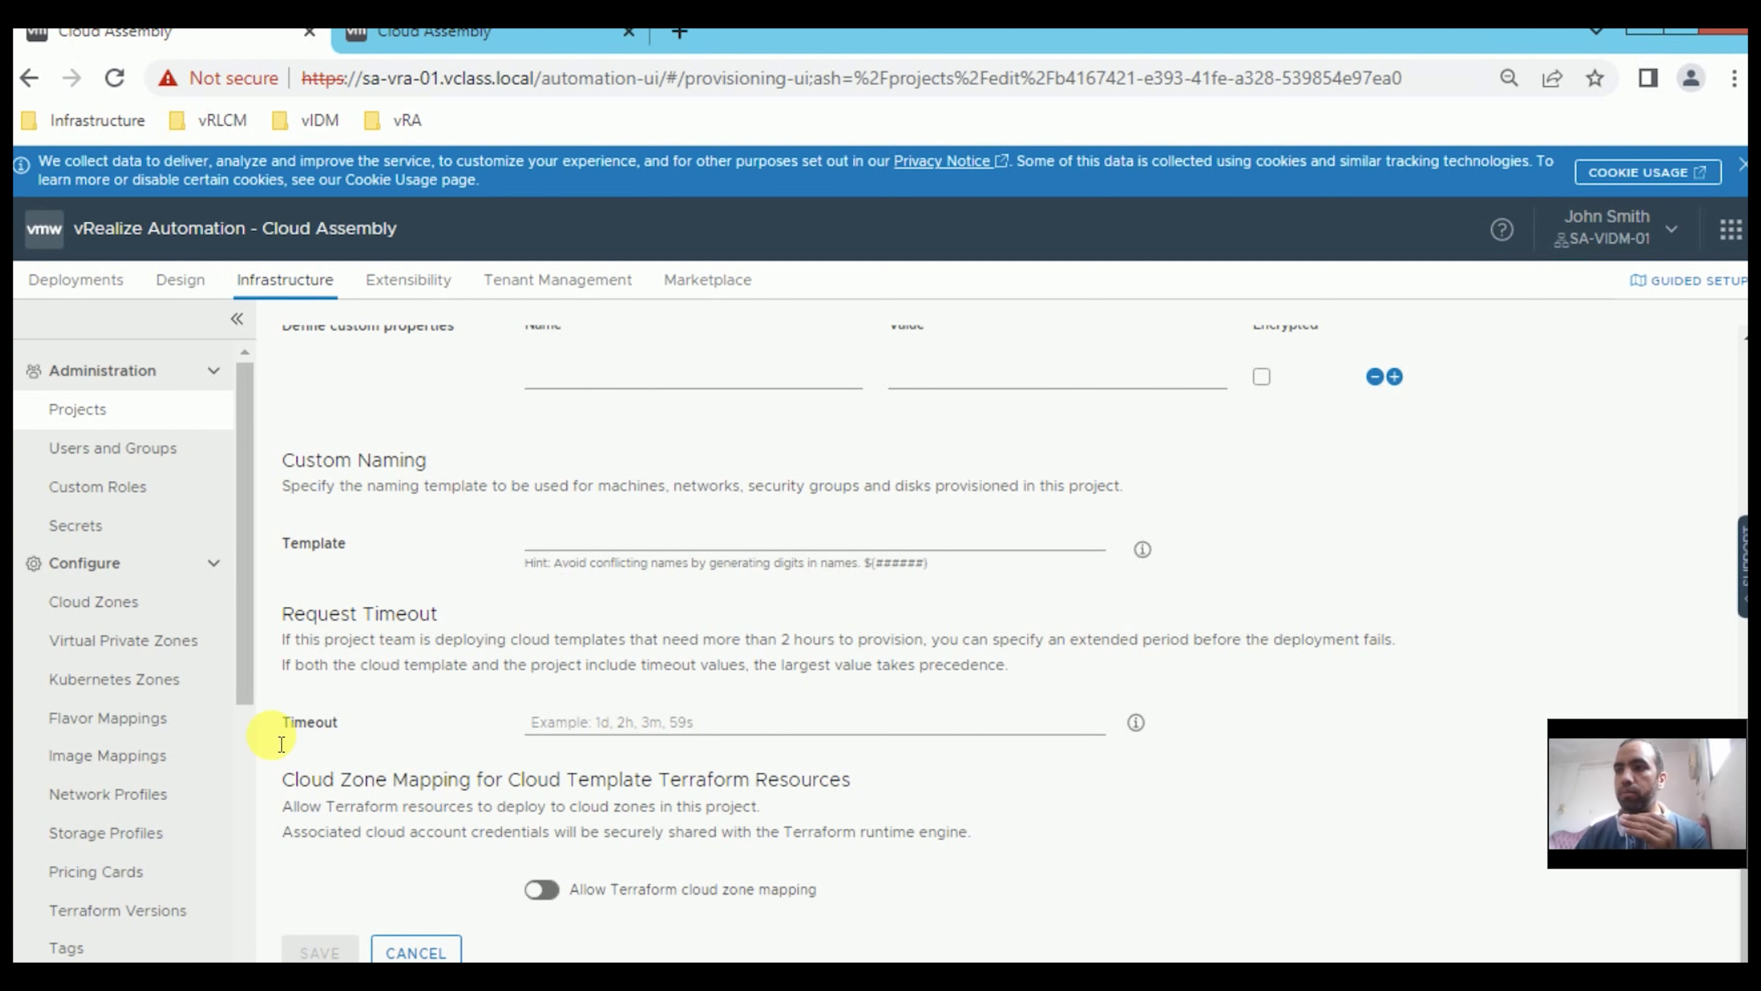
Return from the vSphere Client to the Custom-Hostname-ABX2 deployment in Cloud Assembly and check its machine's resource name.
{"action": "left_click", "coordinate": [166, 281]}
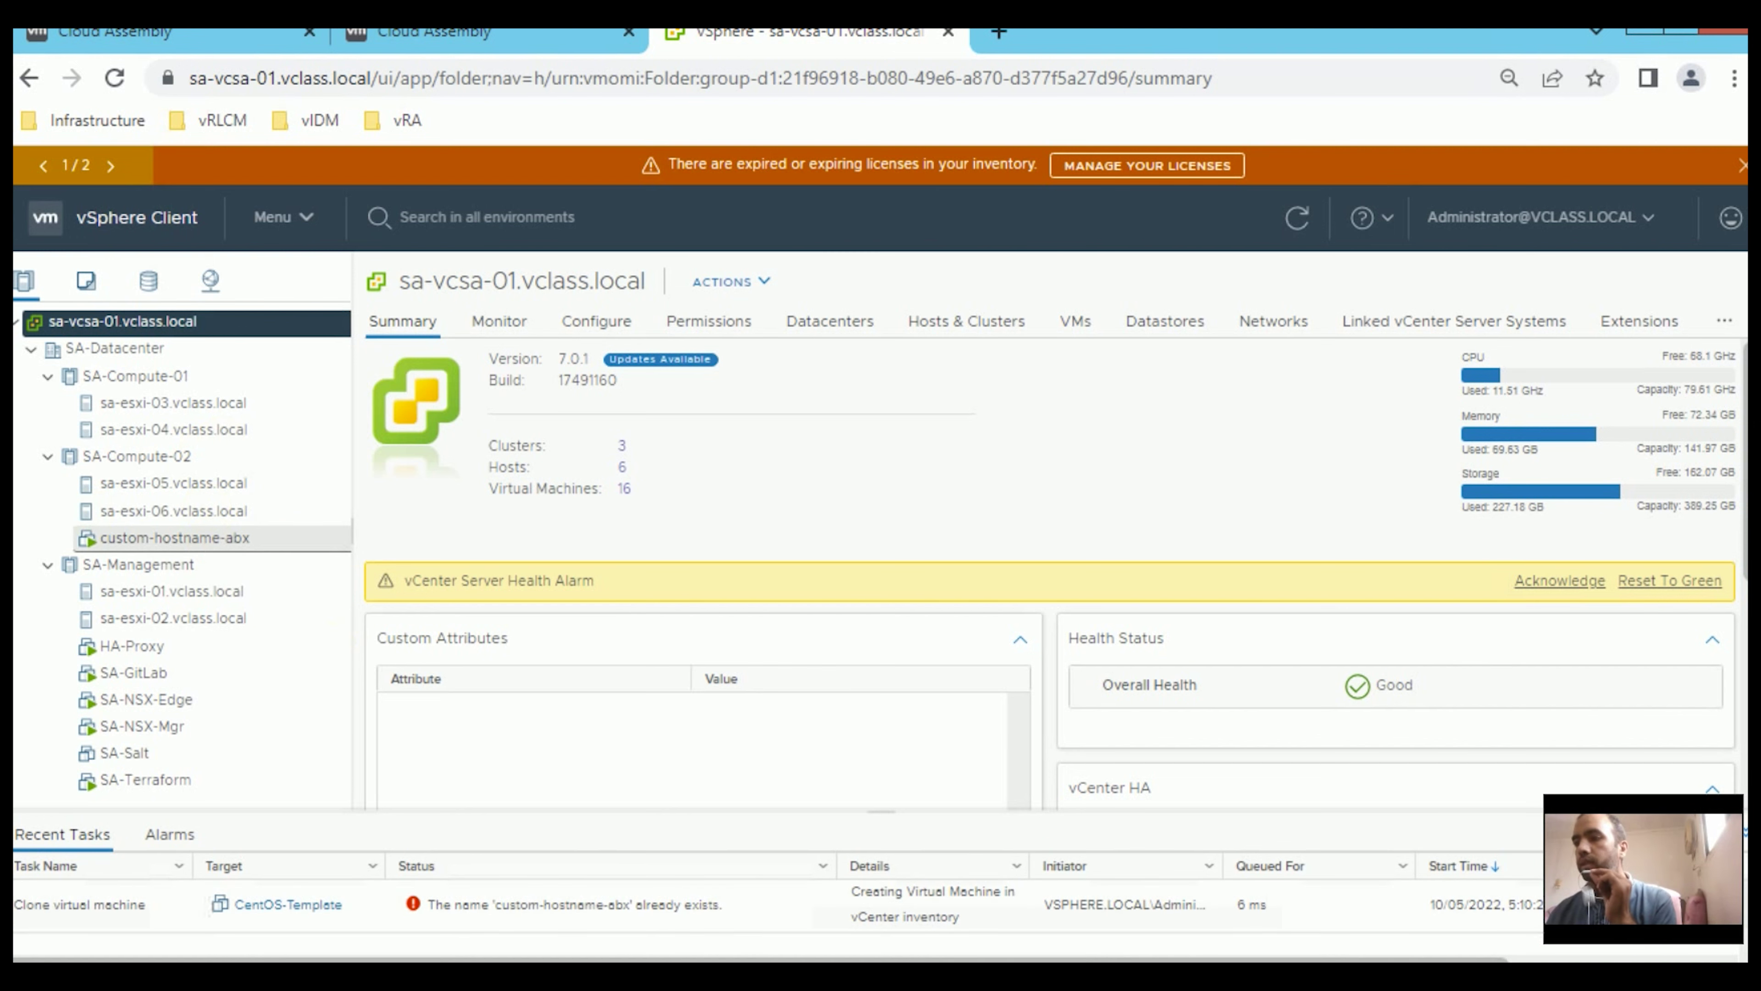
{"action": "left_click", "coordinate": [138, 33]}
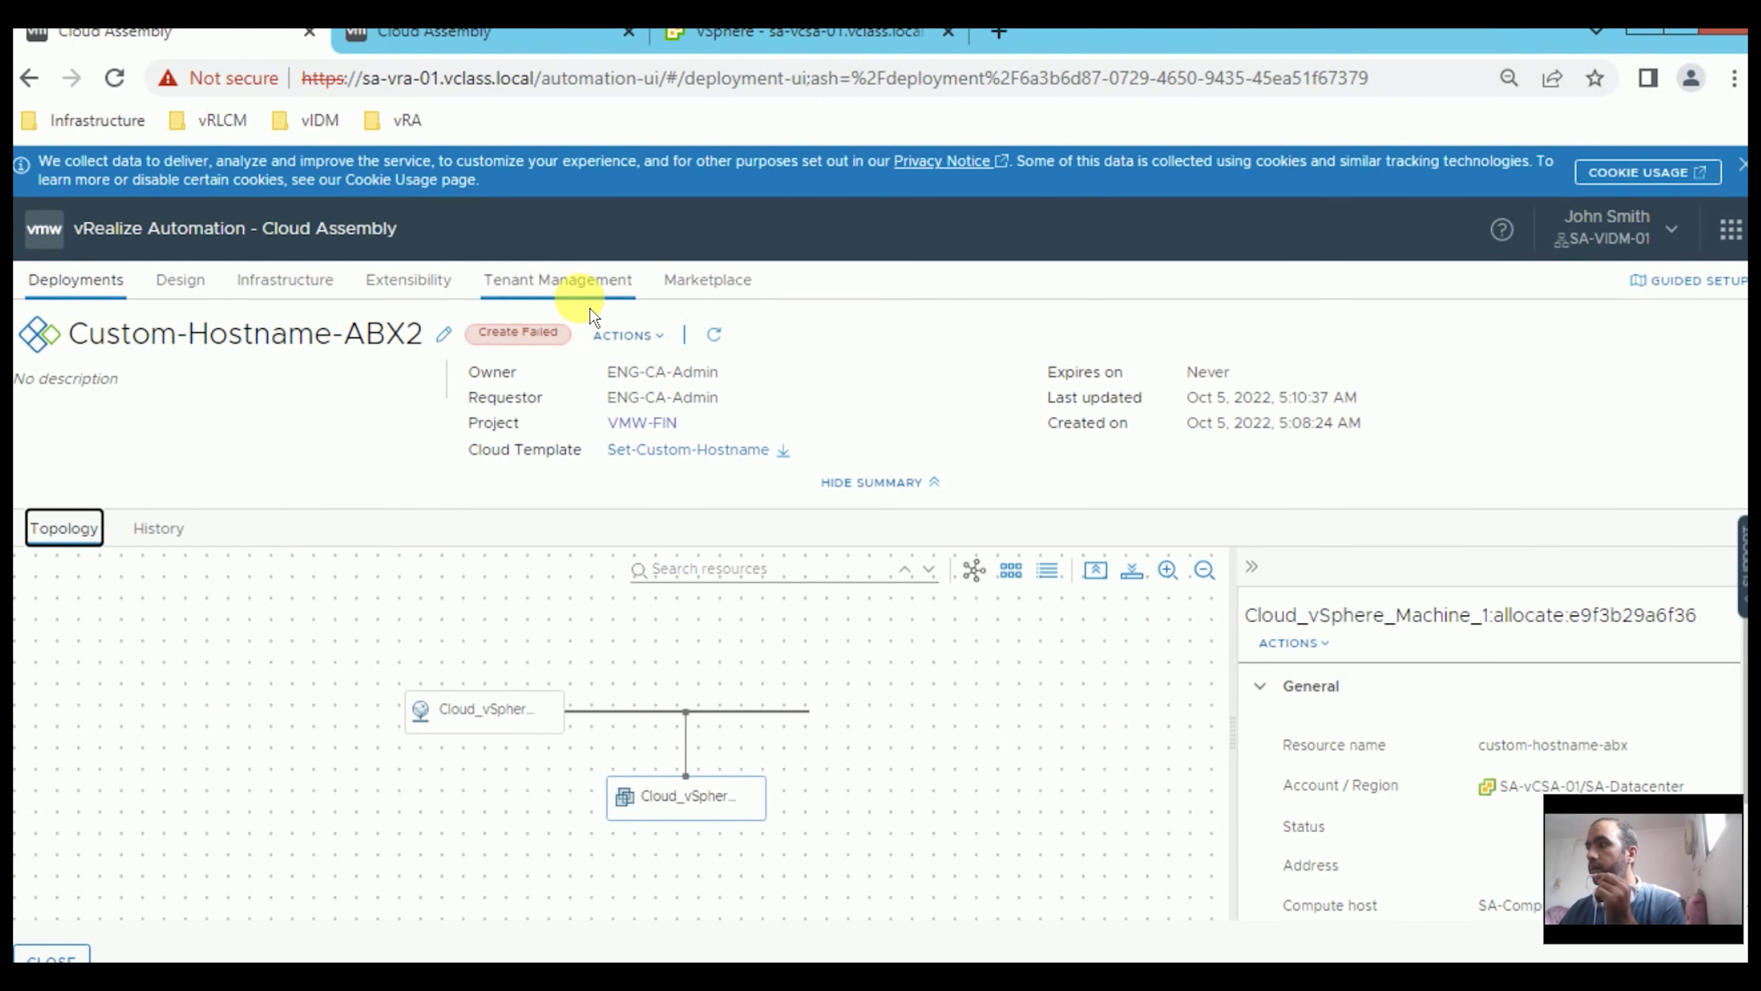
{"action": "triple_click", "coordinate": [1526, 750]}
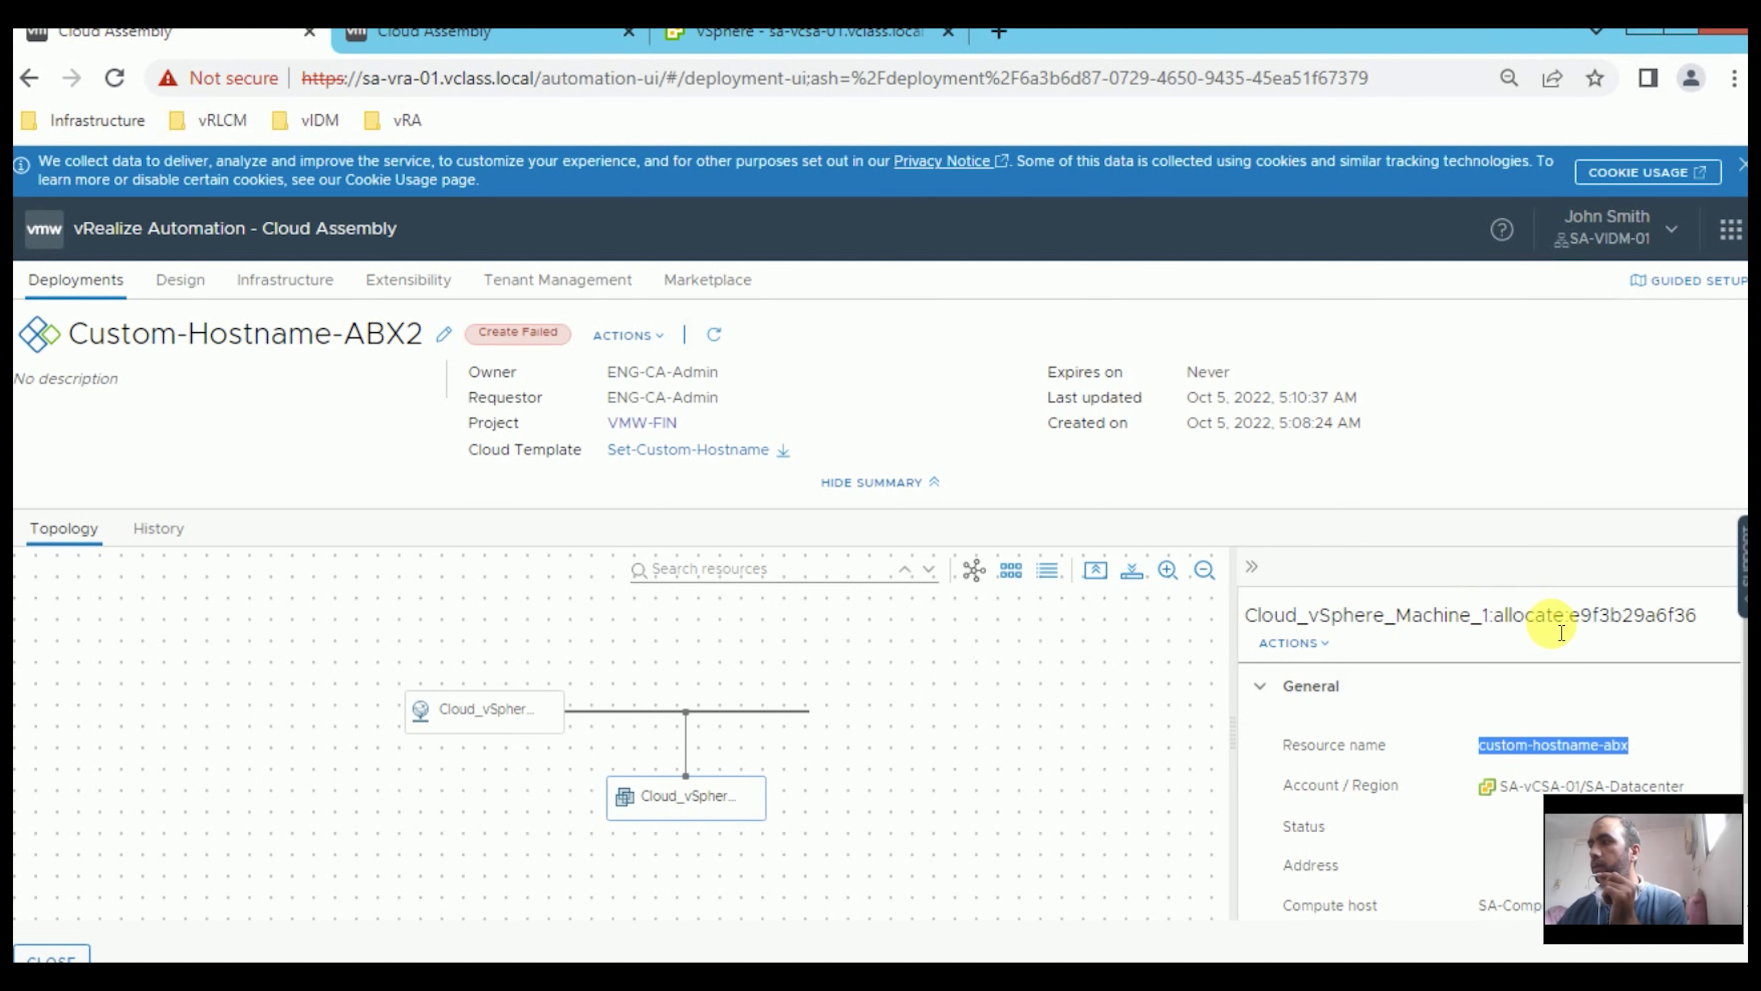
Open the most recent Set Custom Hostname action run and examine its project, inputs, outputs and log.
{"action": "key", "text": "alt+Left"}
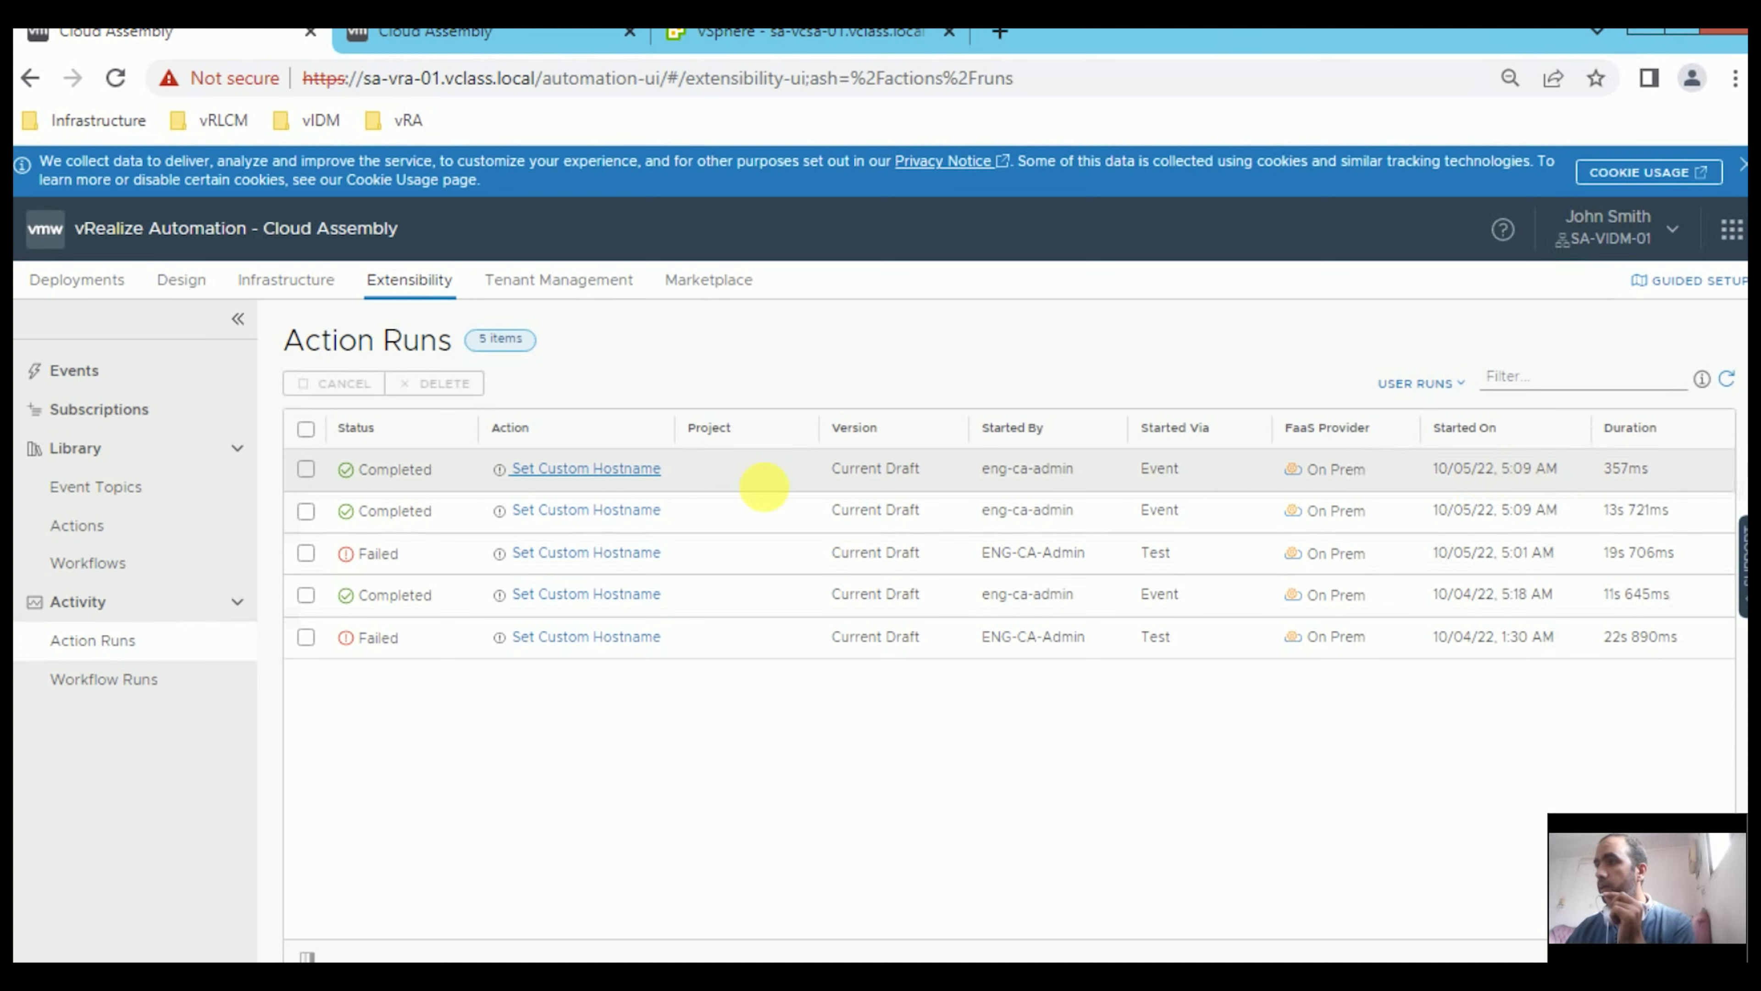
{"action": "left_click", "coordinate": [764, 486]}
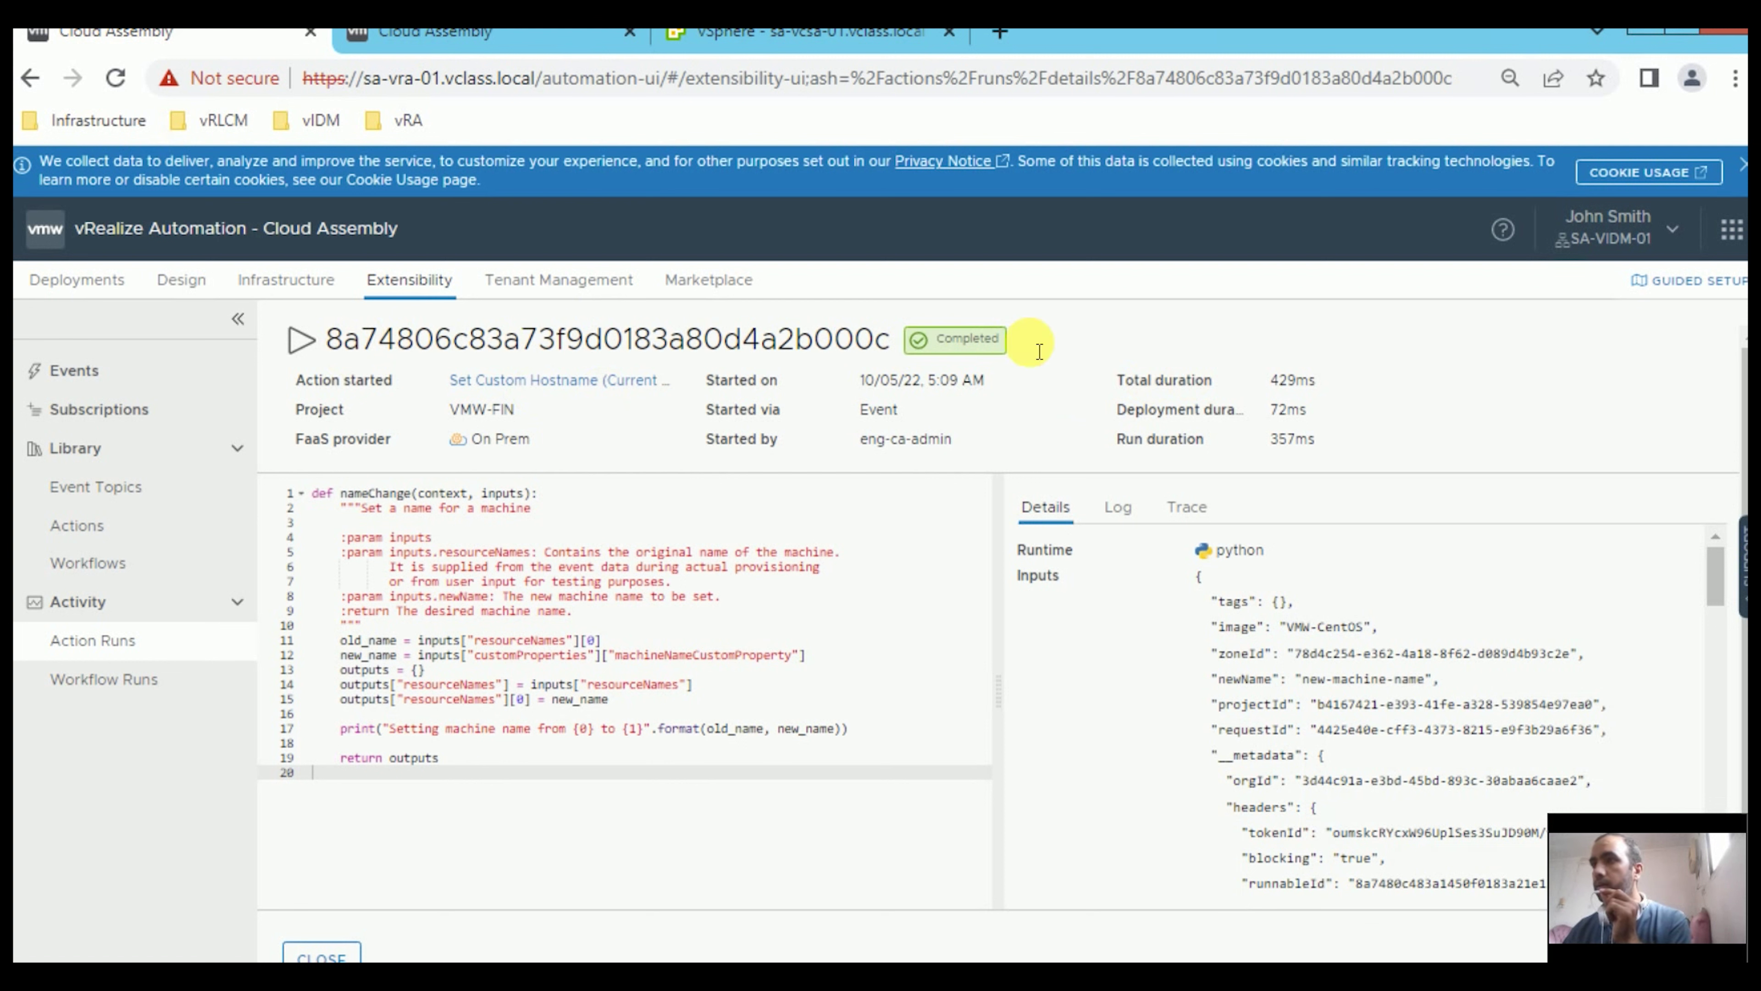
{"action": "left_click", "coordinate": [477, 417]}
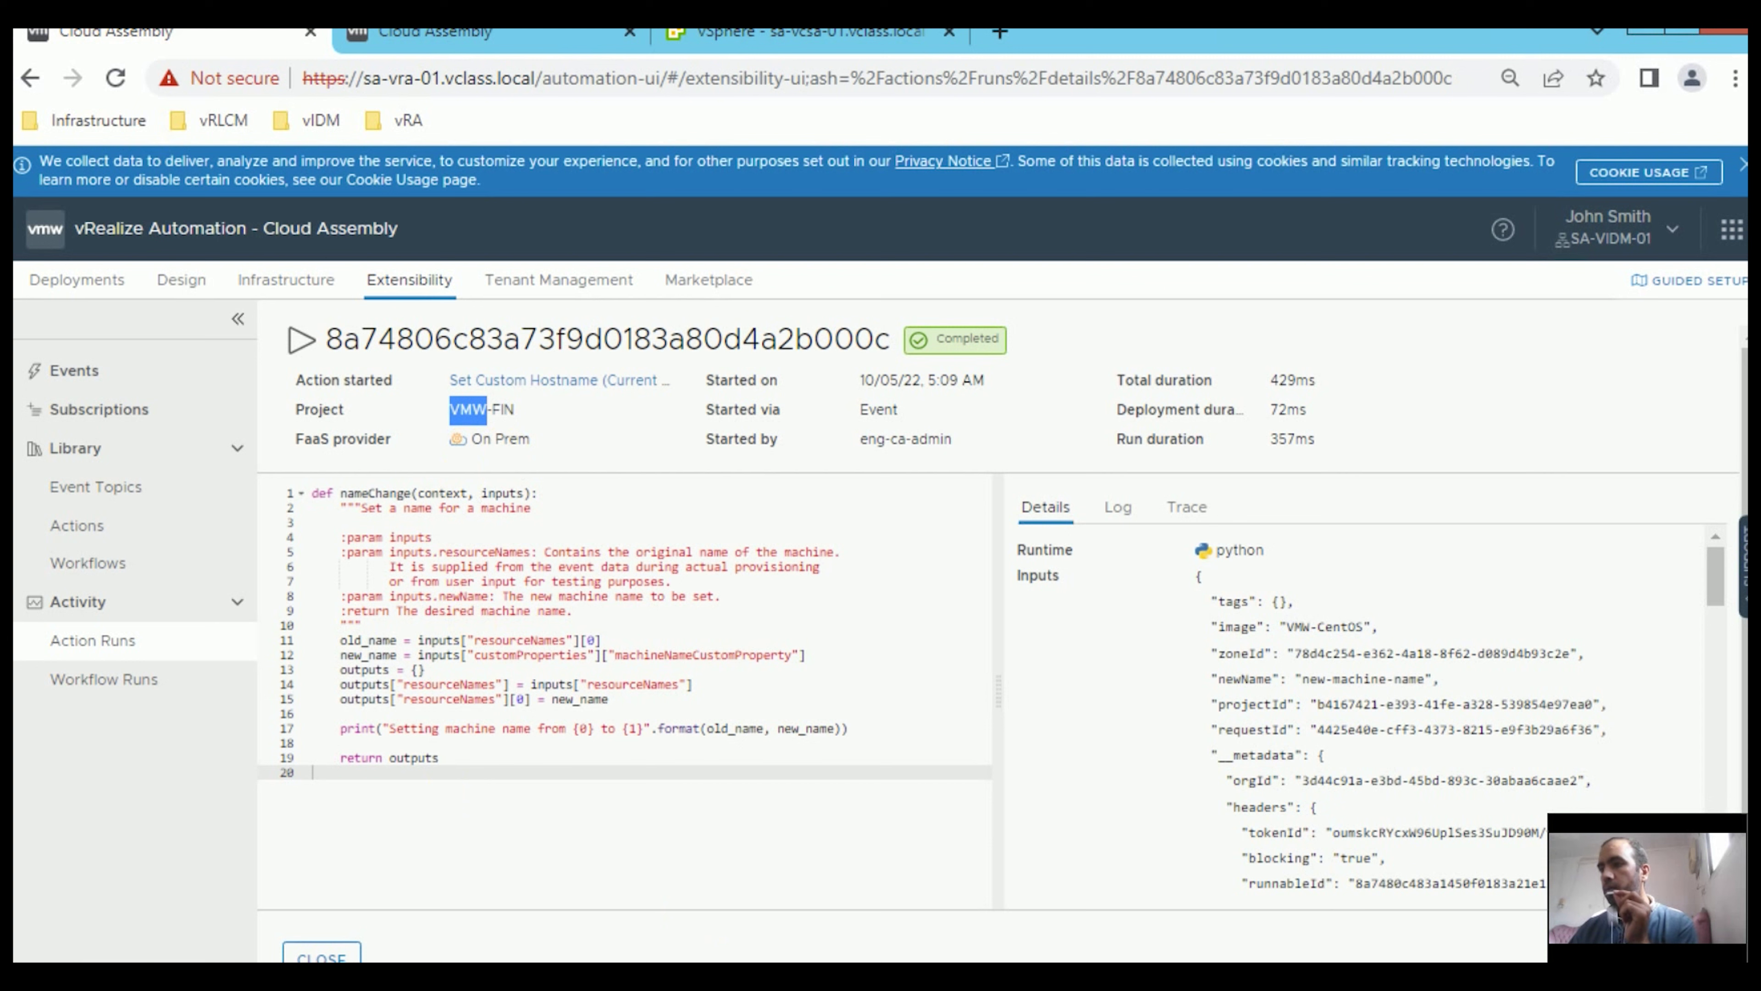
{"action": "scroll", "coordinate": [1281, 687], "scroll_direction": "down", "scroll_amount": 10}
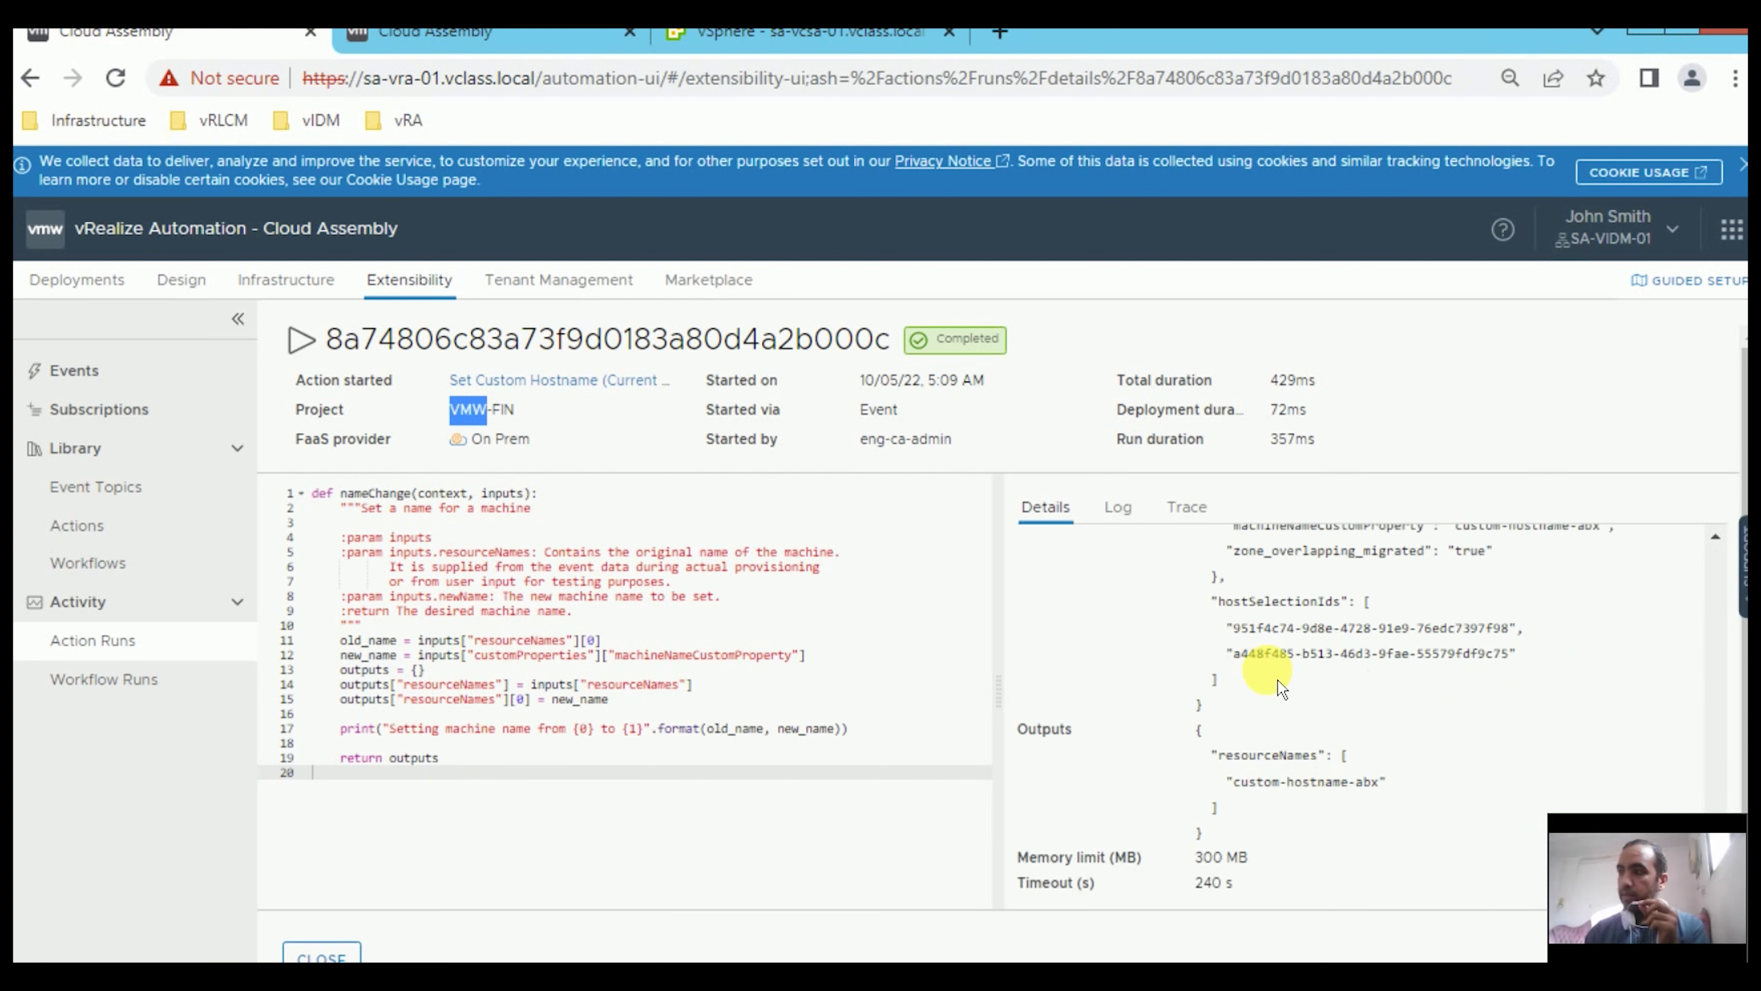
{"action": "scroll", "coordinate": [1281, 687], "scroll_direction": "up", "scroll_amount": 10}
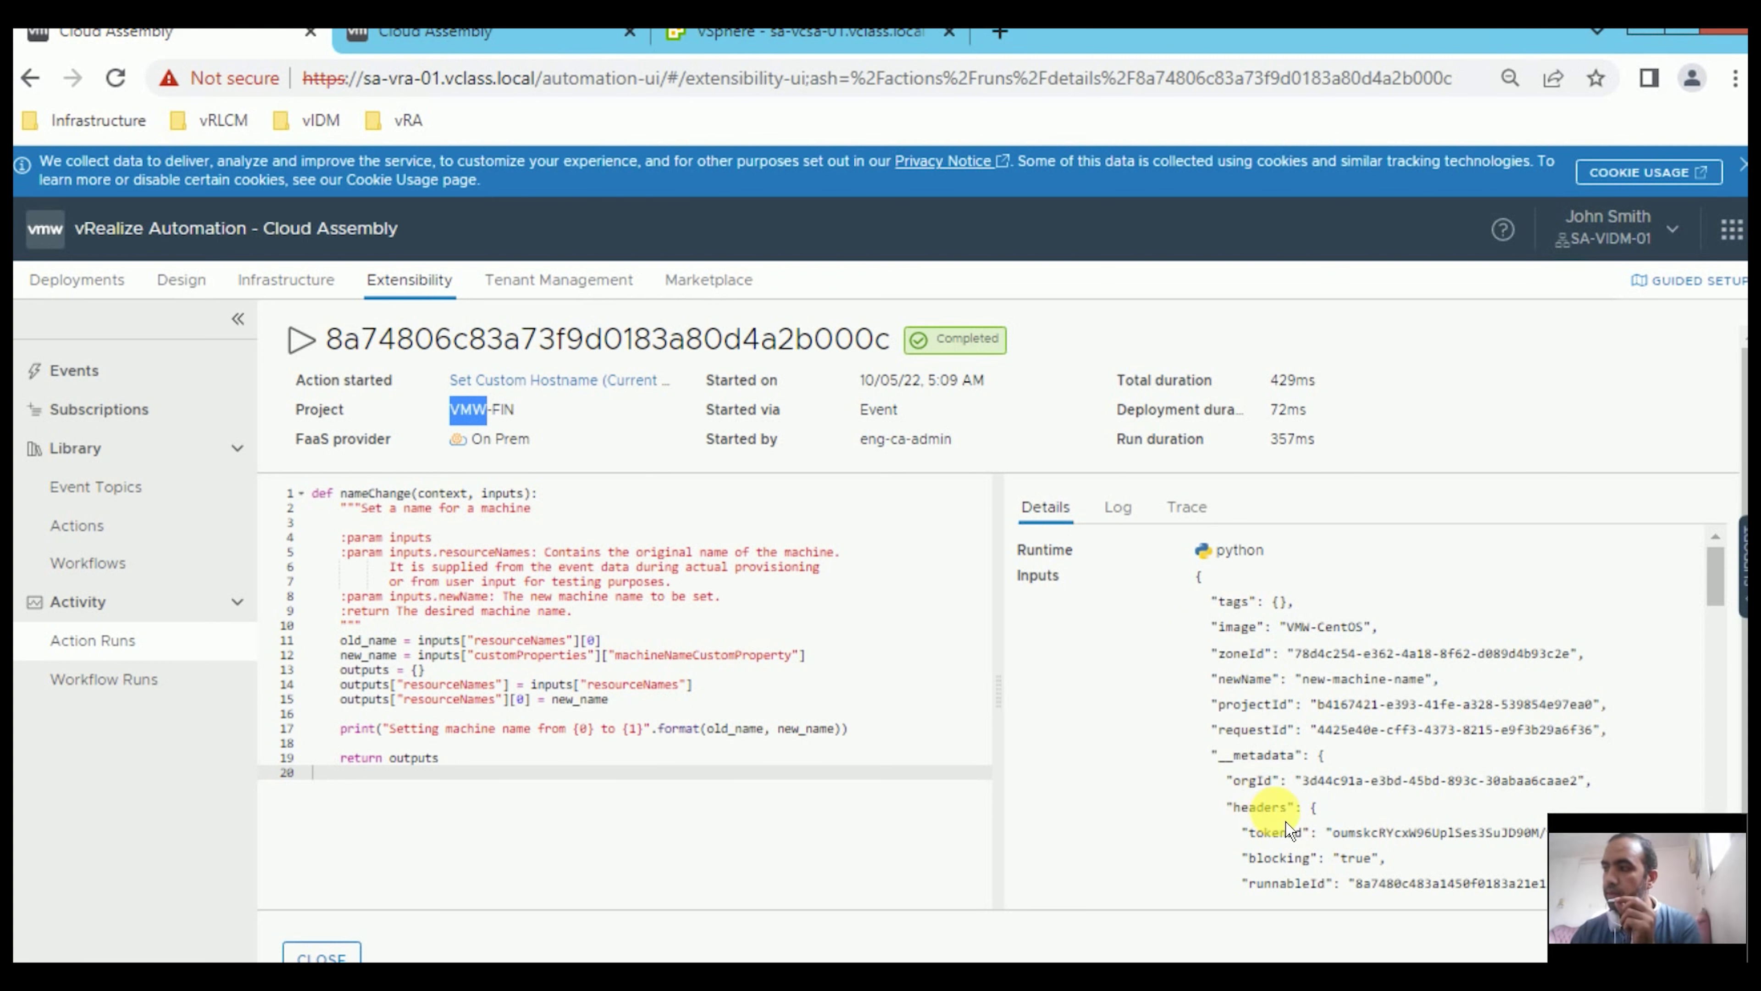
{"action": "scroll", "coordinate": [1265, 812], "scroll_direction": "down", "scroll_amount": 6}
{"action": "scroll", "coordinate": [1271, 842], "scroll_direction": "down", "scroll_amount": 5}
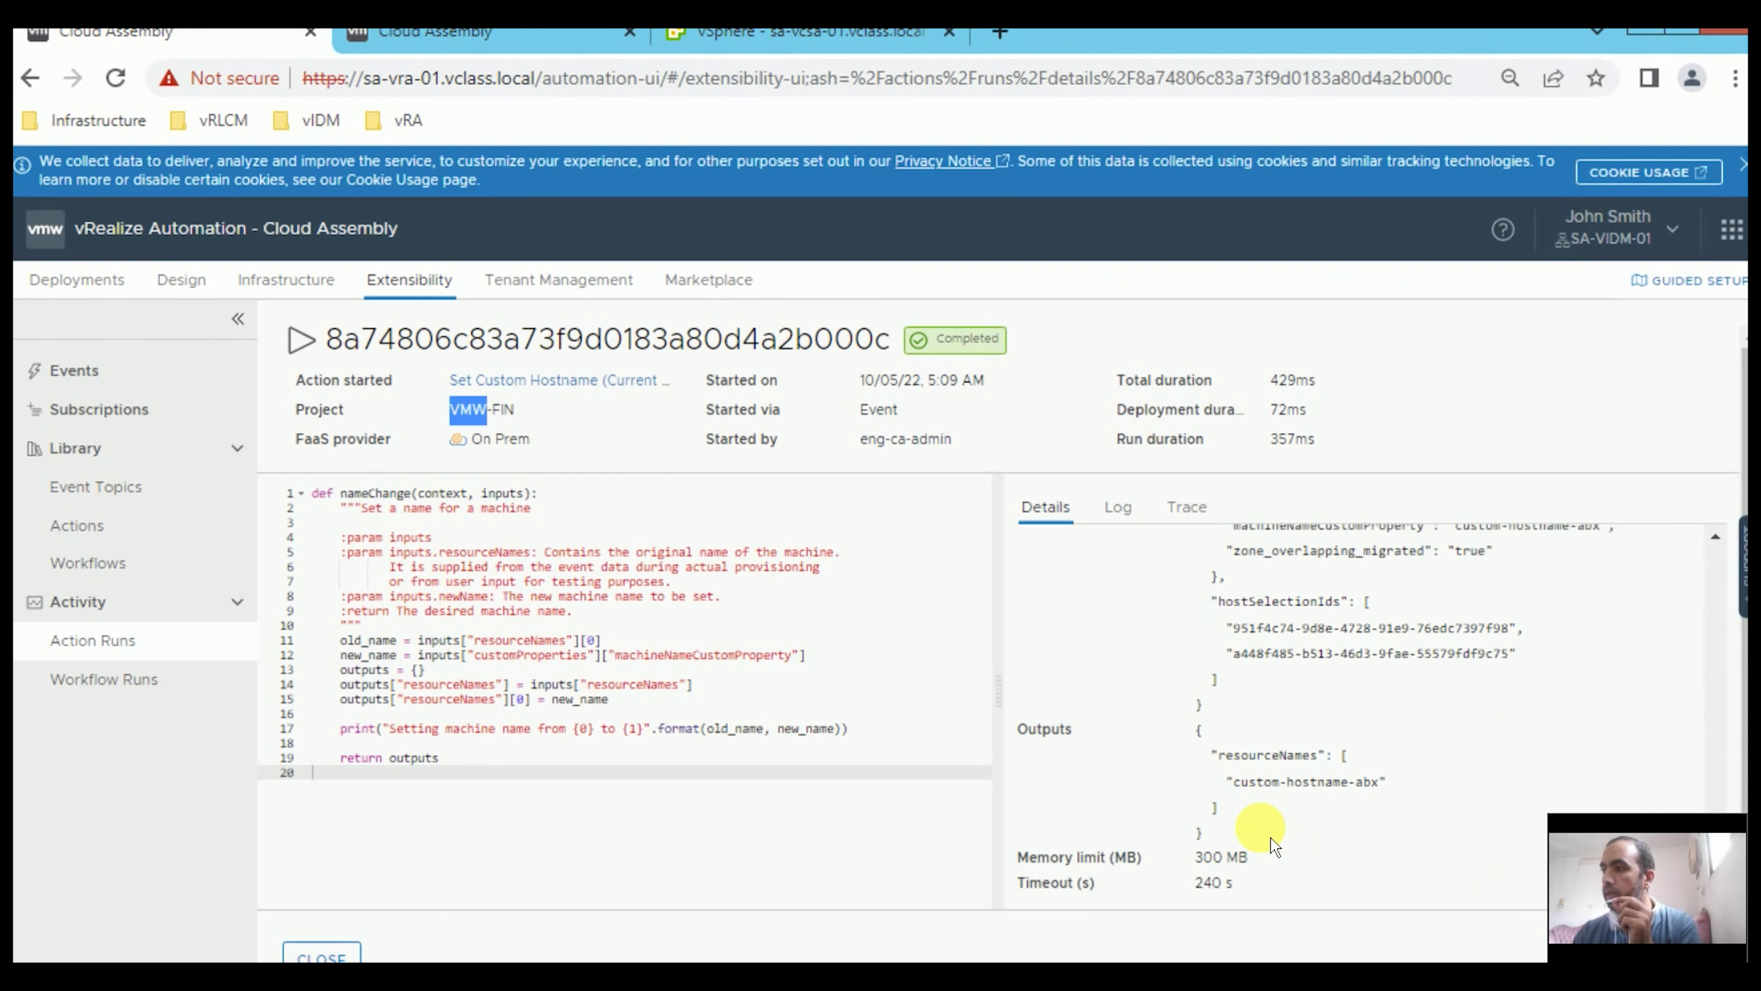
{"action": "scroll", "coordinate": [1266, 821], "scroll_direction": "up", "scroll_amount": 10}
{"action": "scroll", "coordinate": [1178, 839], "scroll_direction": "down", "scroll_amount": 2}
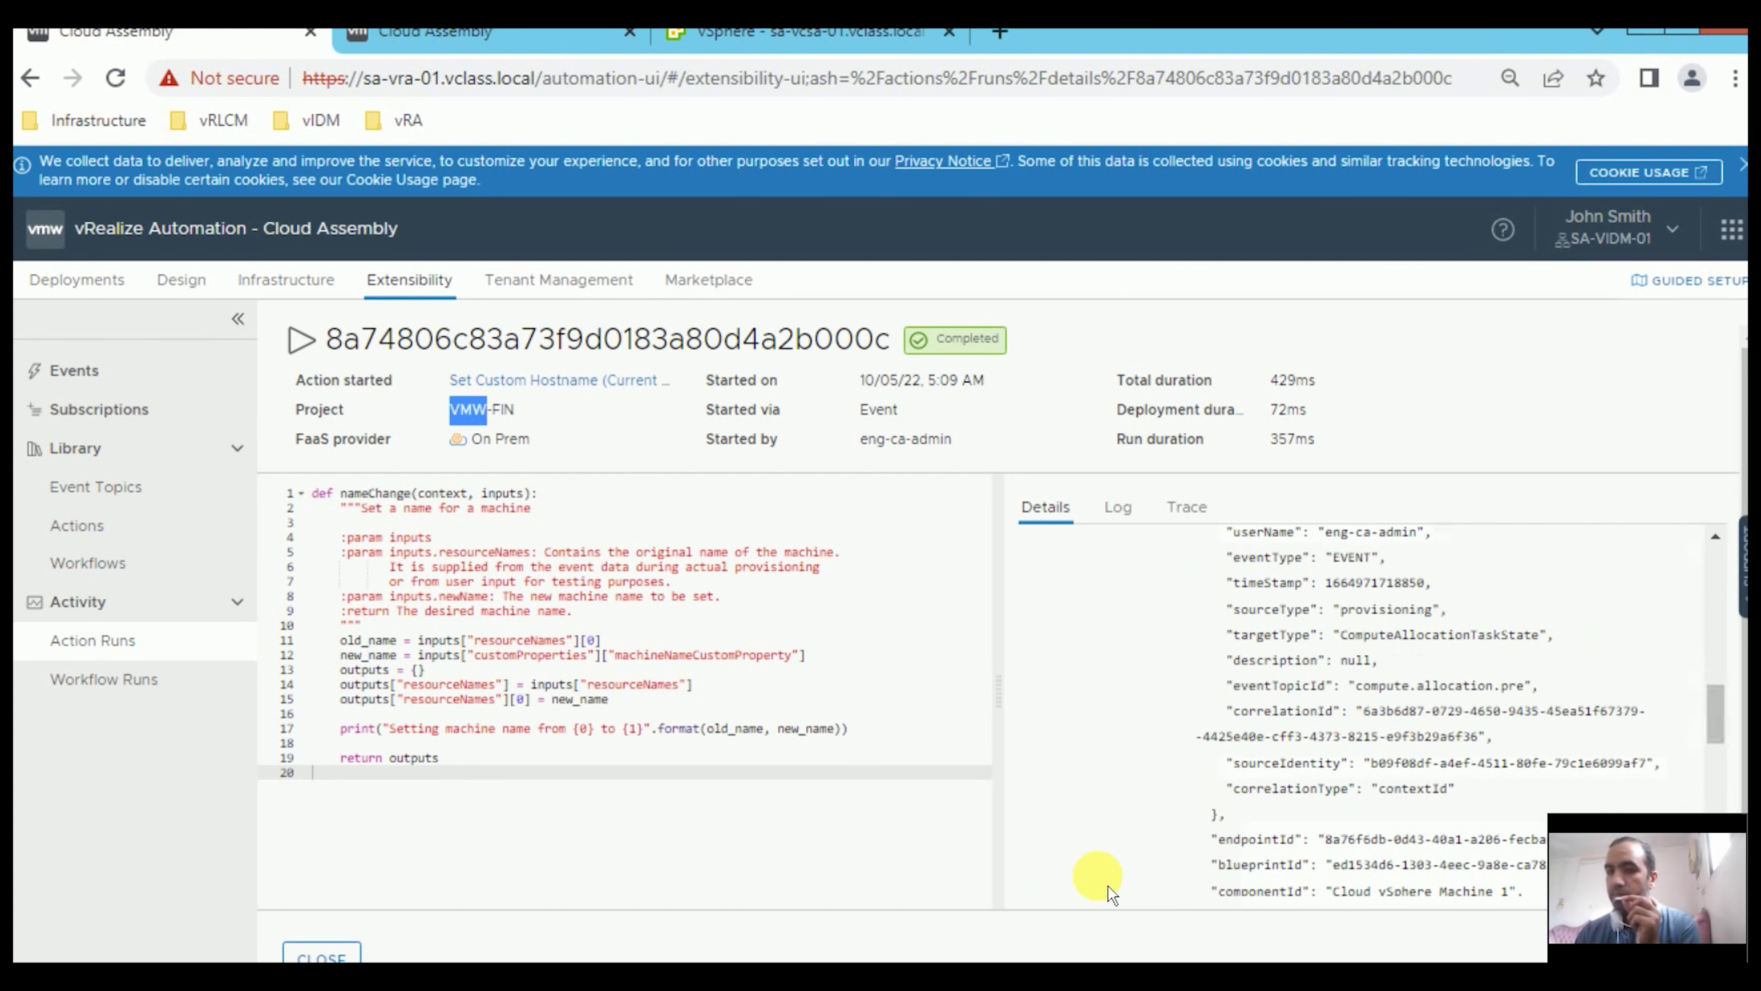
{"action": "scroll", "coordinate": [1127, 850], "scroll_direction": "down", "scroll_amount": 5}
{"action": "scroll", "coordinate": [1133, 861], "scroll_direction": "down", "scroll_amount": 5}
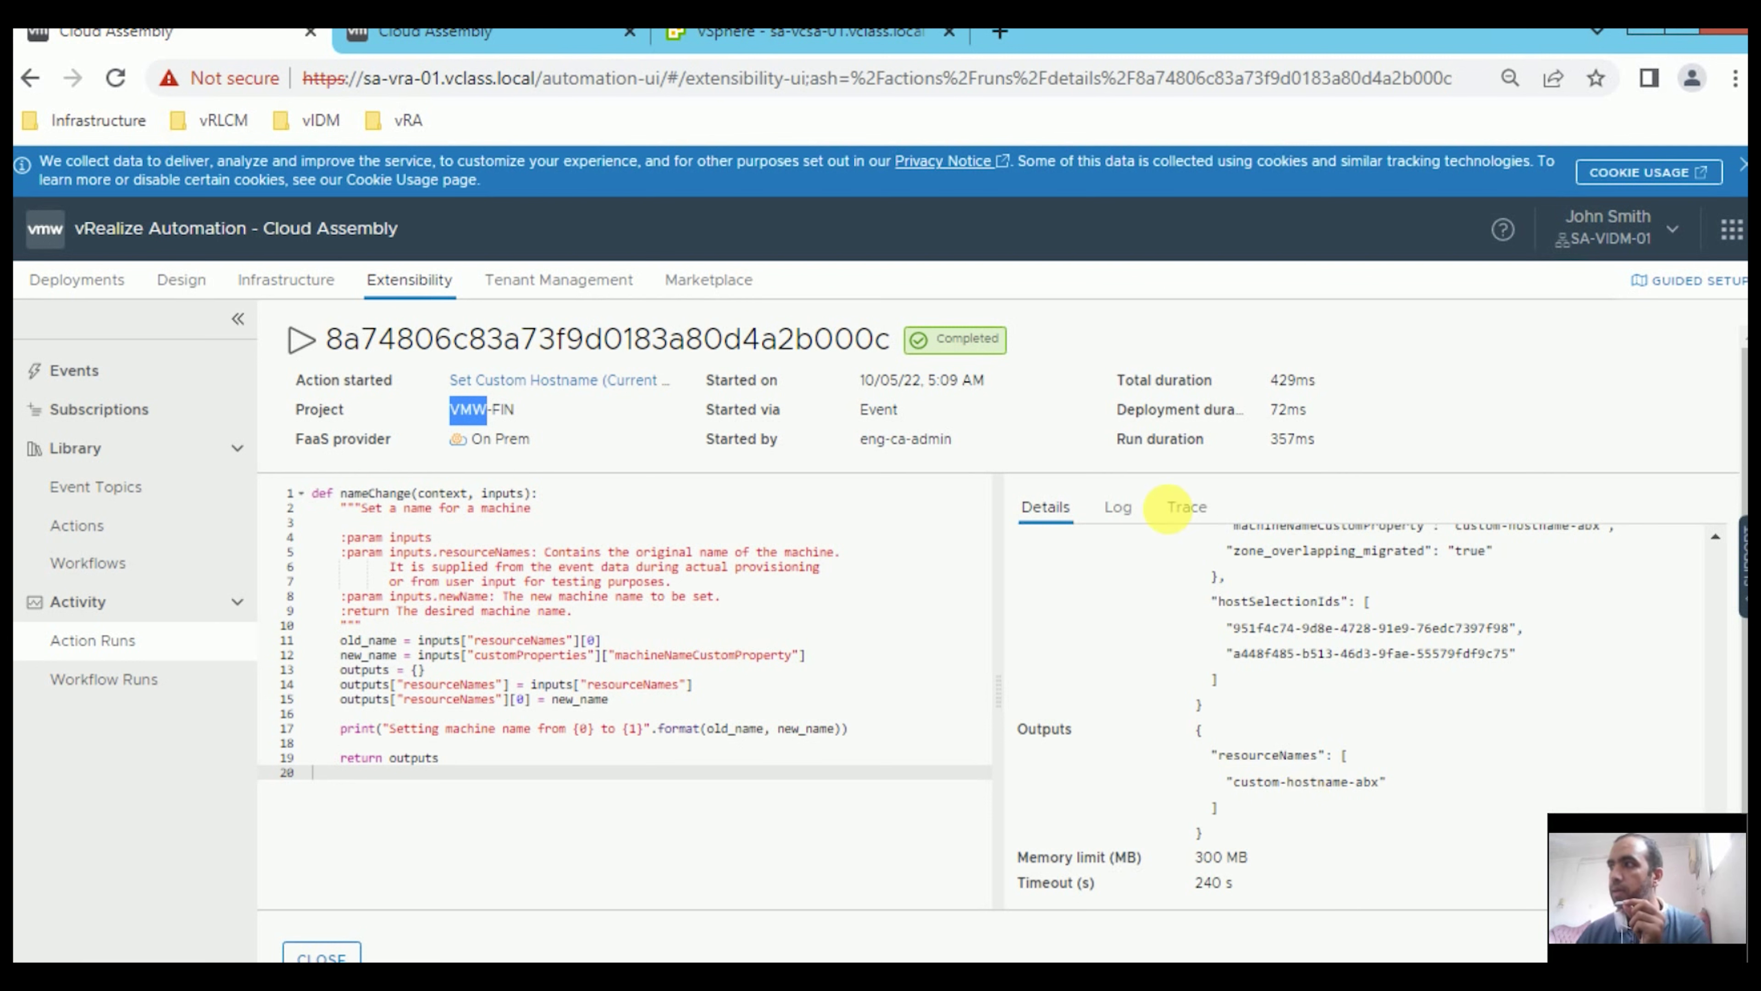
{"action": "left_click", "coordinate": [1118, 506]}
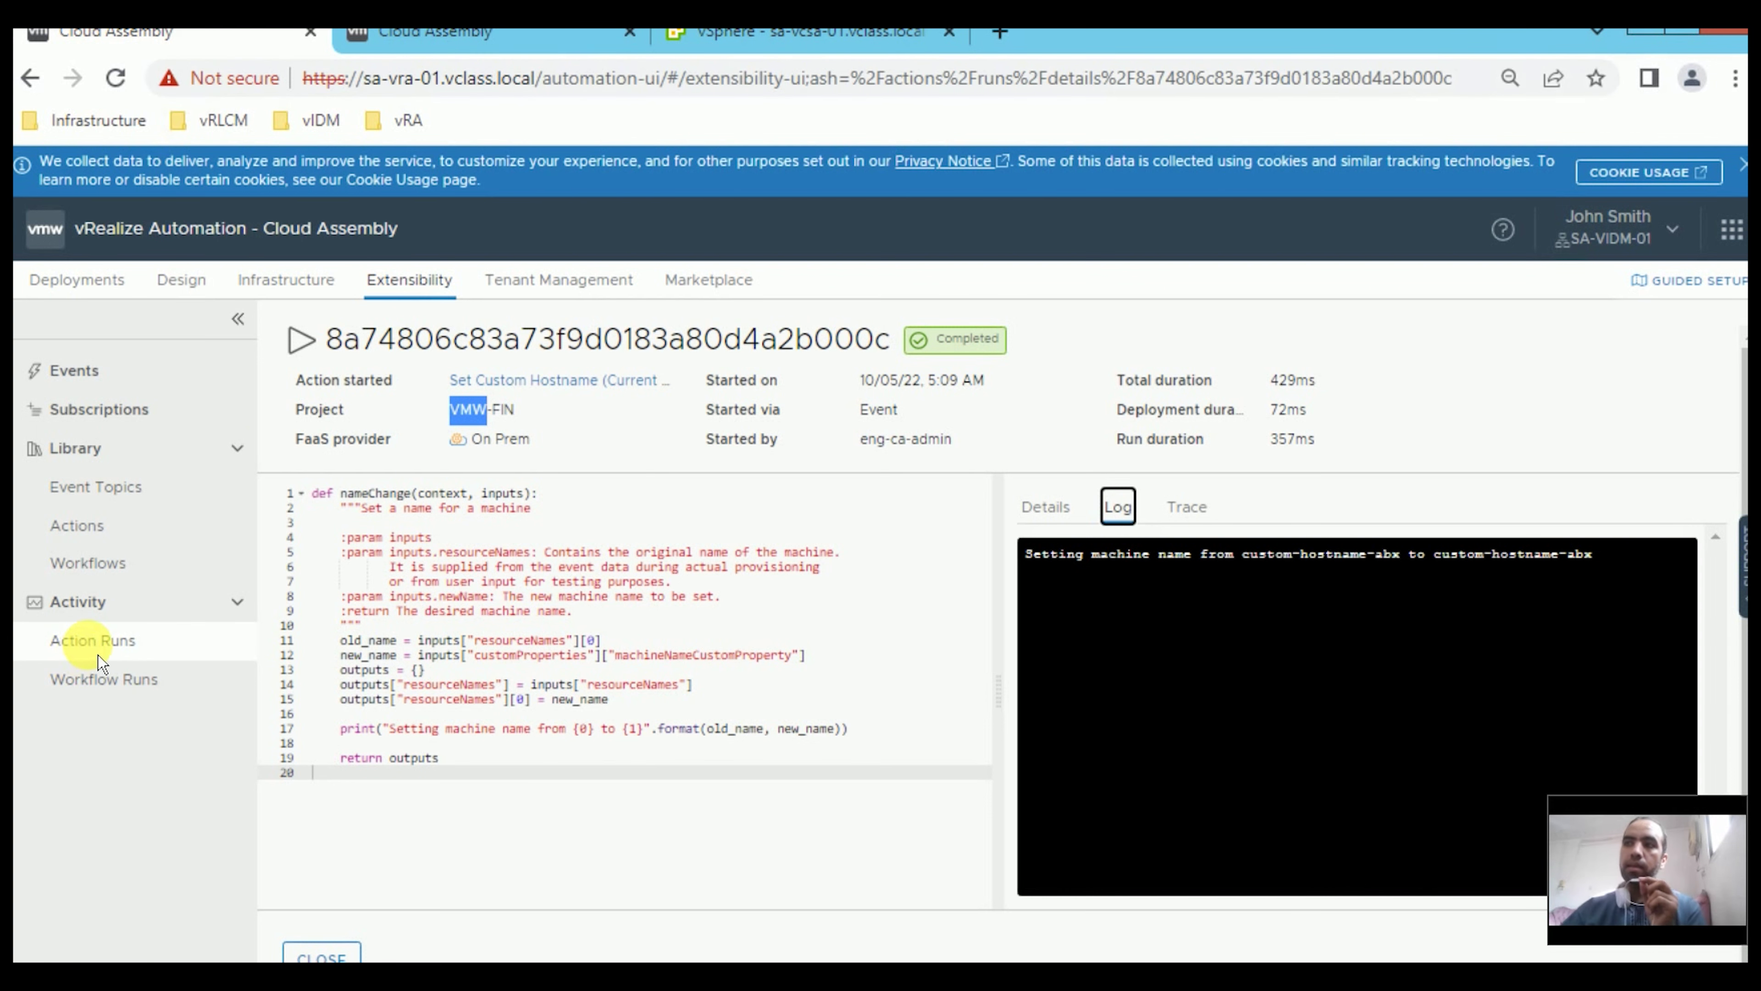
Switch to the extensibility subscriptions list and review the Set Custom Hostname subscriptions.
{"action": "key", "text": "ctrl+Tab"}
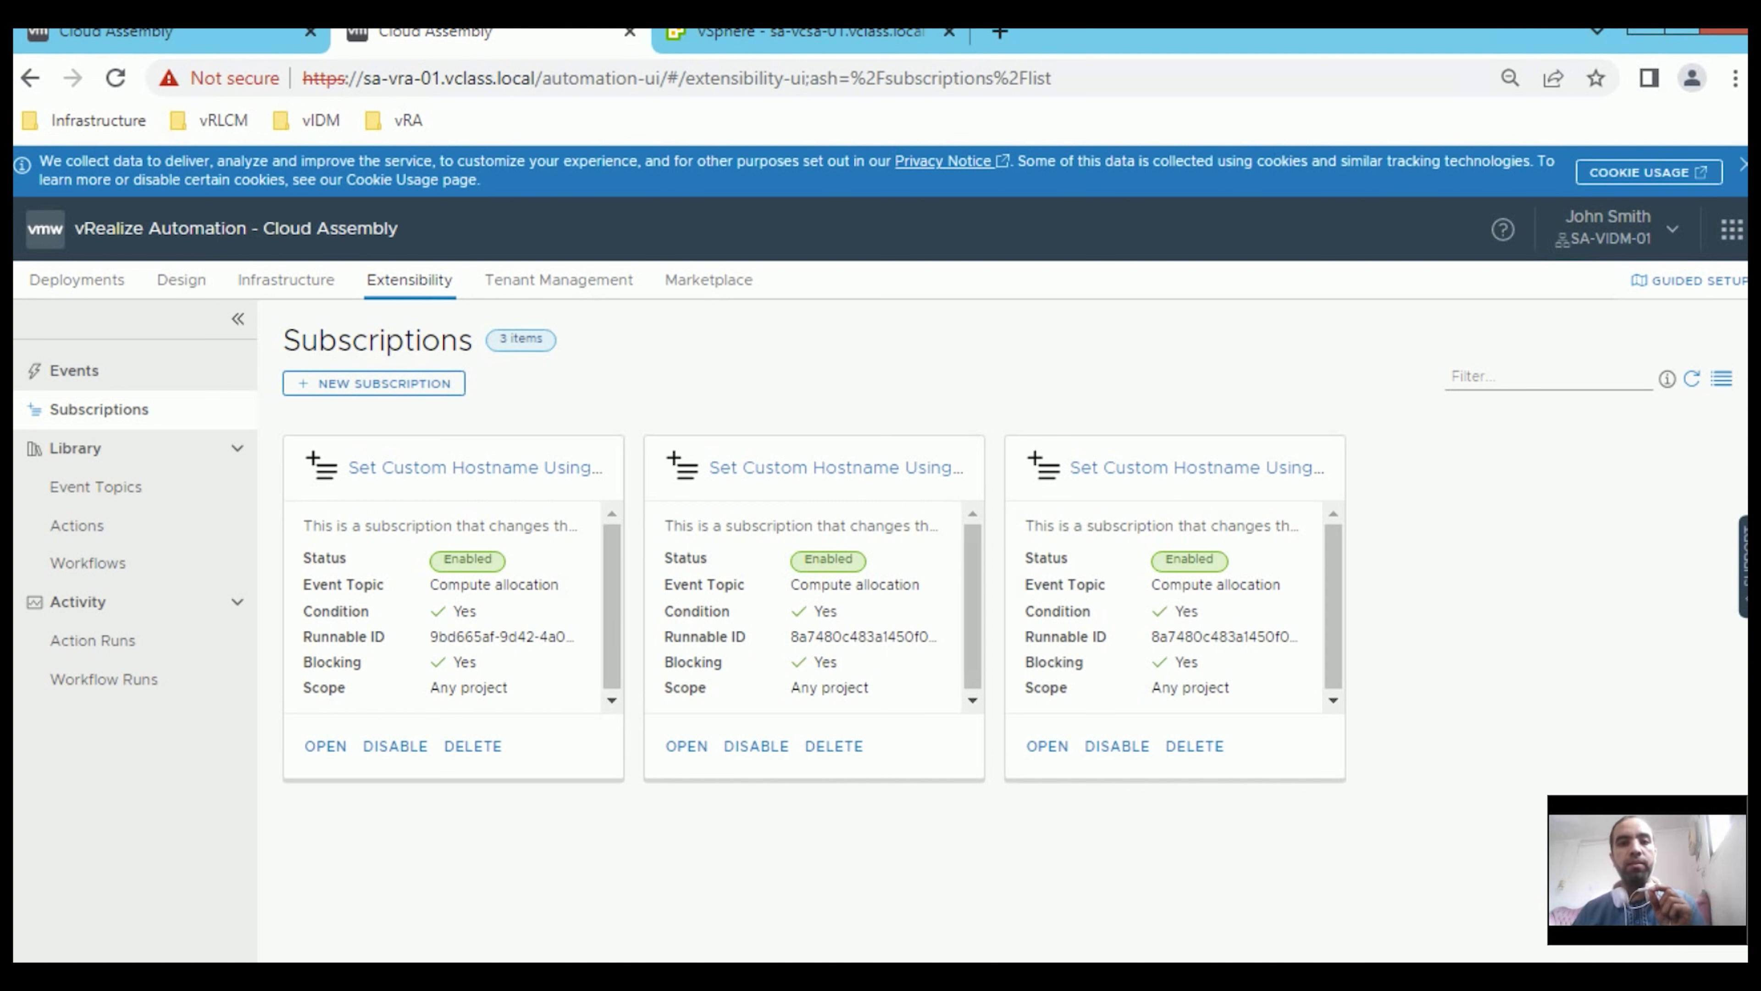
{"action": "mouse_move", "coordinate": [771, 975]}
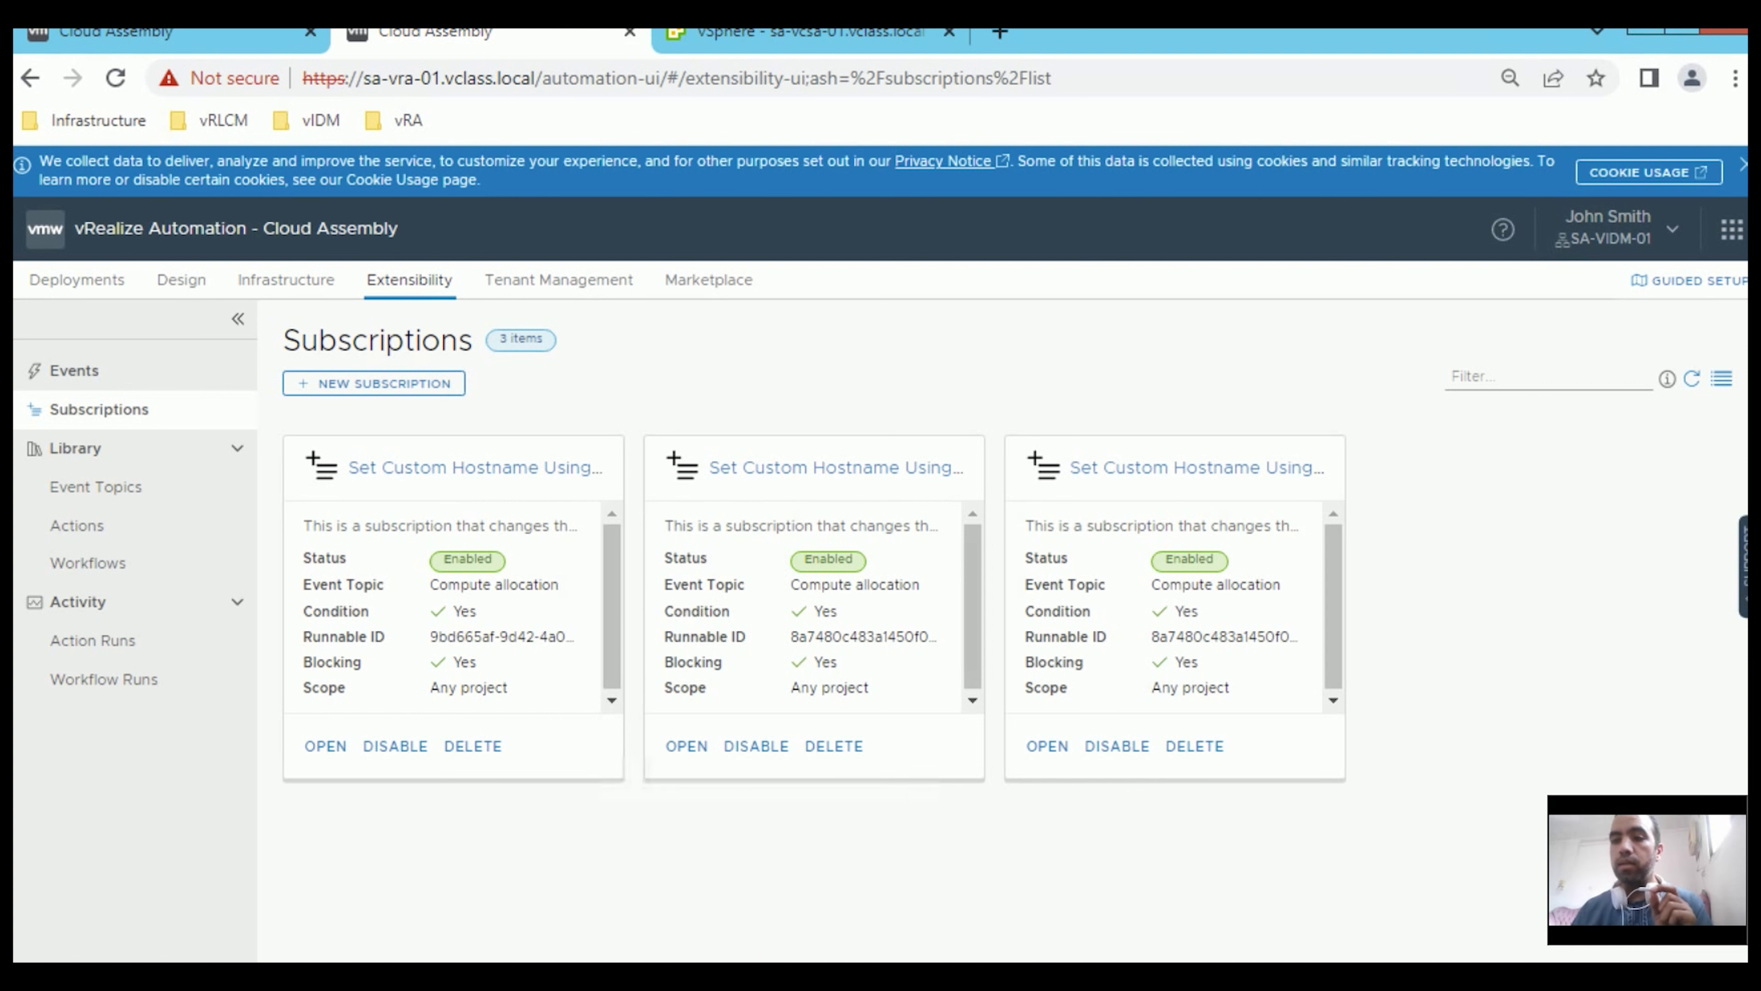